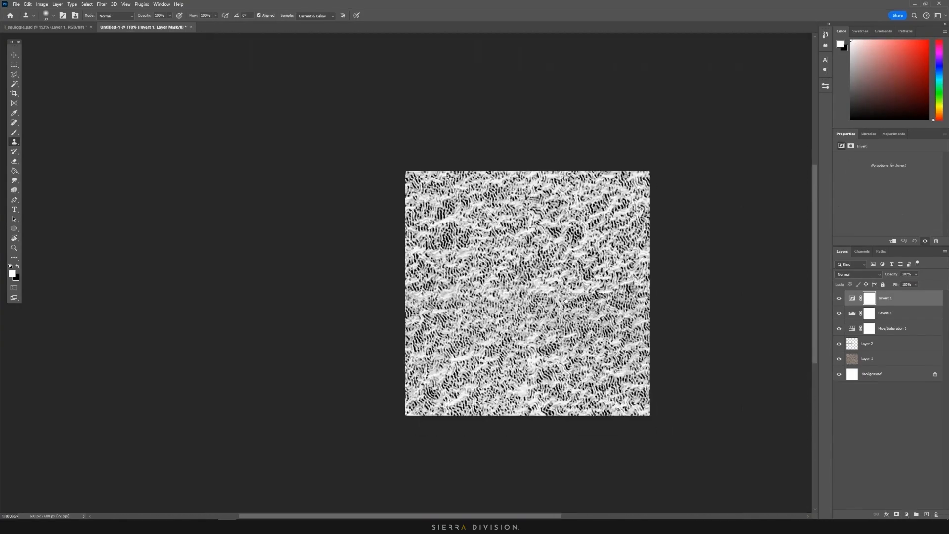
# Switch from Photoshop to the camera model in Substance 3D Painter
pyautogui.click(190, 492)
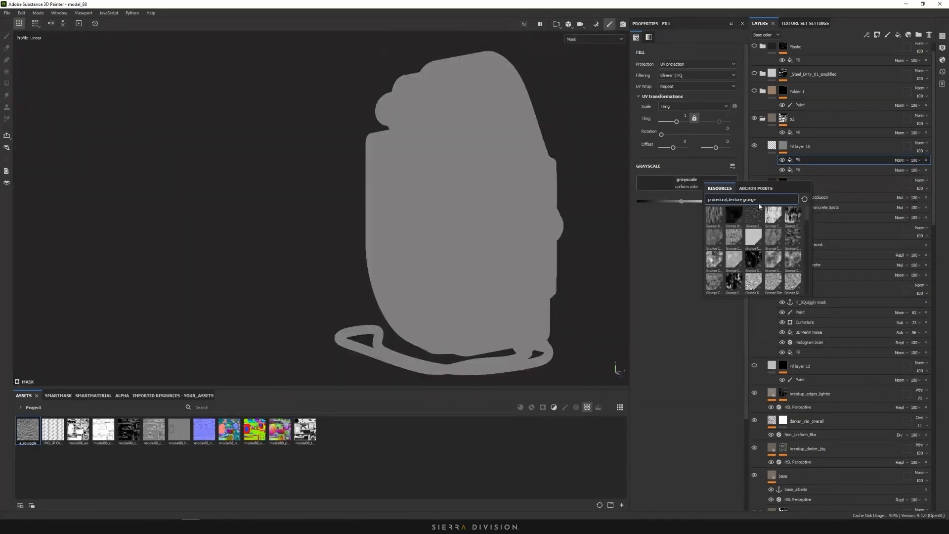
# Use 3D Perlin Noise as the fill's grayscale and add a Mask Outline filter to the layer
pyautogui.click(743, 203)
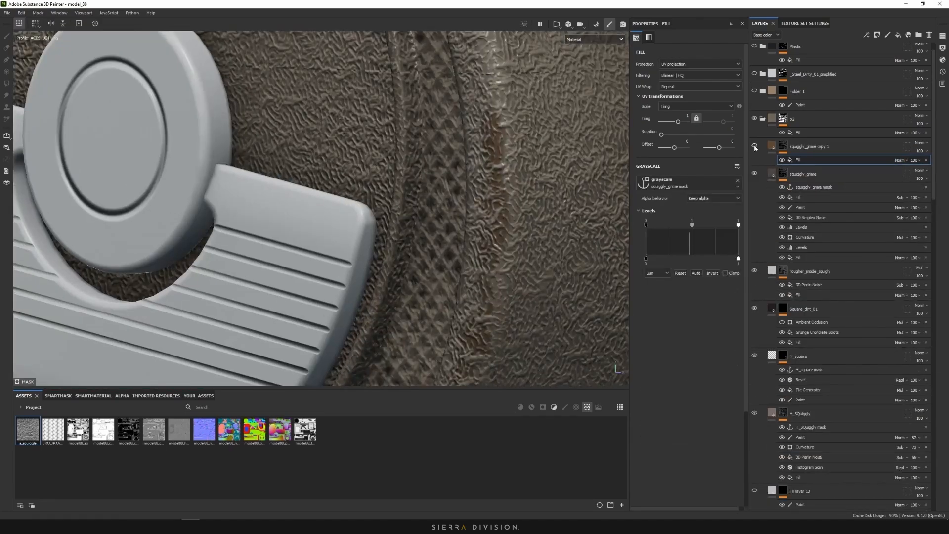
pyautogui.rightClick(791, 156)
pyautogui.click(860, 313)
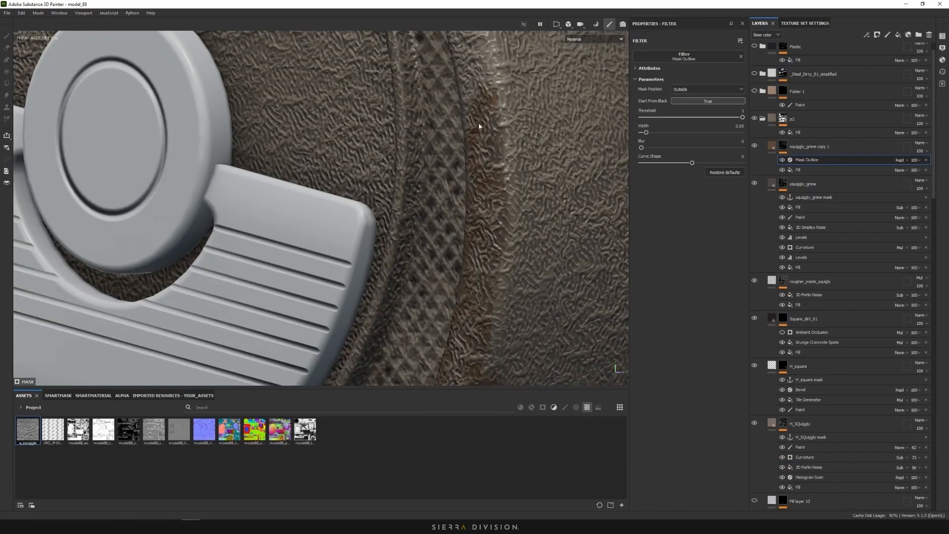
pyautogui.click(593, 39)
pyautogui.click(575, 115)
pyautogui.click(593, 39)
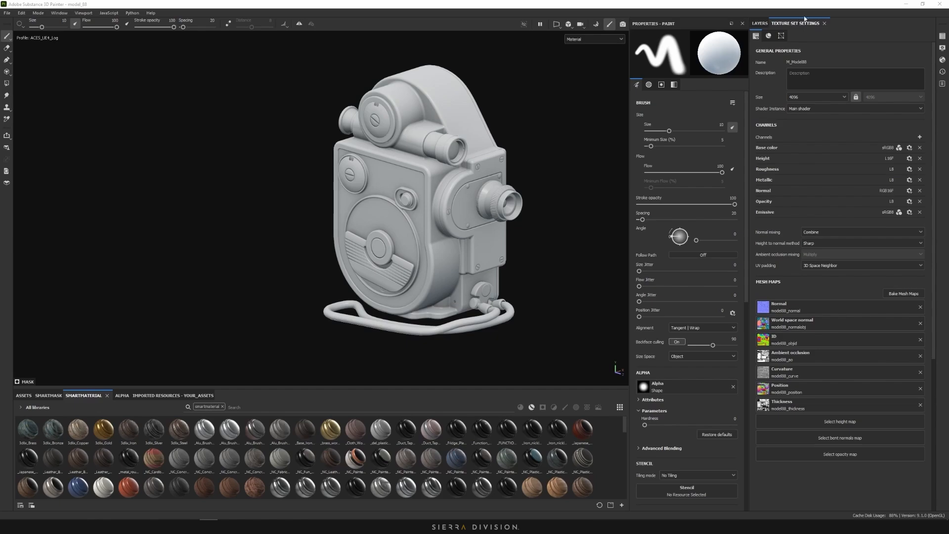
# Bring up Display Settings showing the Sierra_Default_HDRI environment with shadows off
pyautogui.click(943, 48)
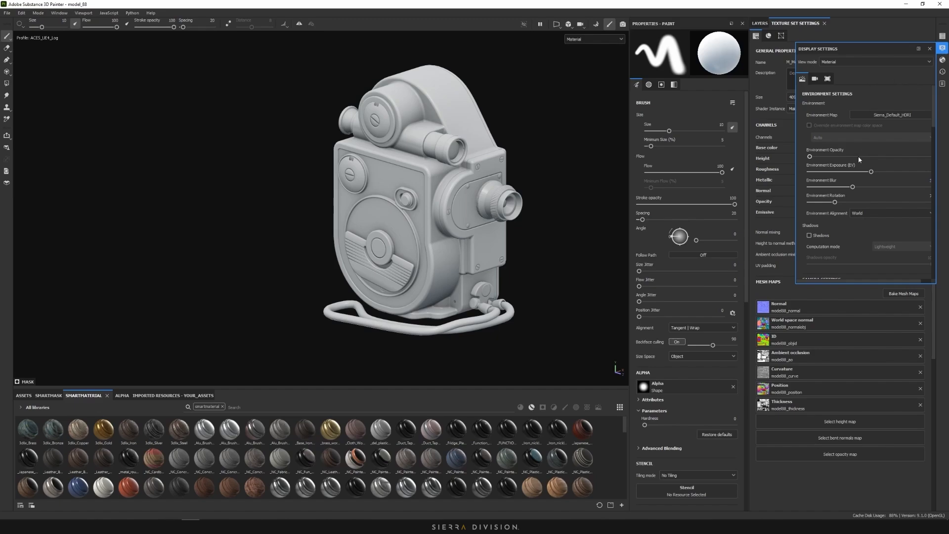
# Scroll through the camera options in Display Settings
pyautogui.scroll(-5, 855, 174)
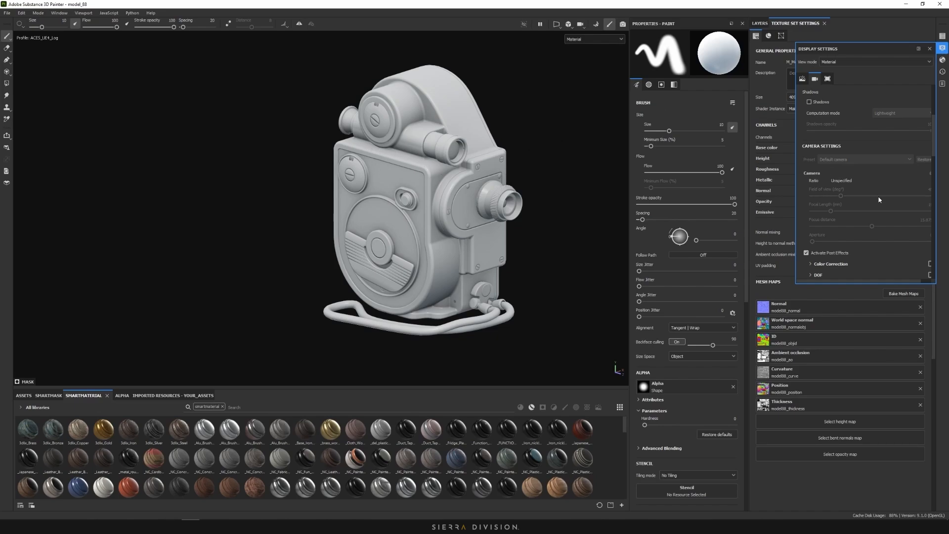
pyautogui.scroll(-2, 815, 257)
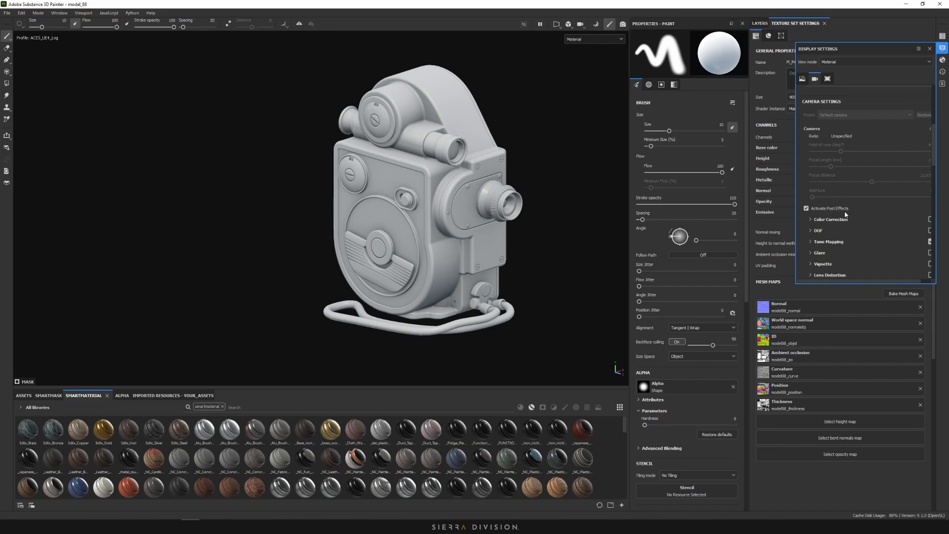
pyautogui.scroll(-1, 829, 217)
# Expand Tone Mapping's exposure and gamma, review viewport display options, then bring up Shader Settings
pyautogui.click(810, 220)
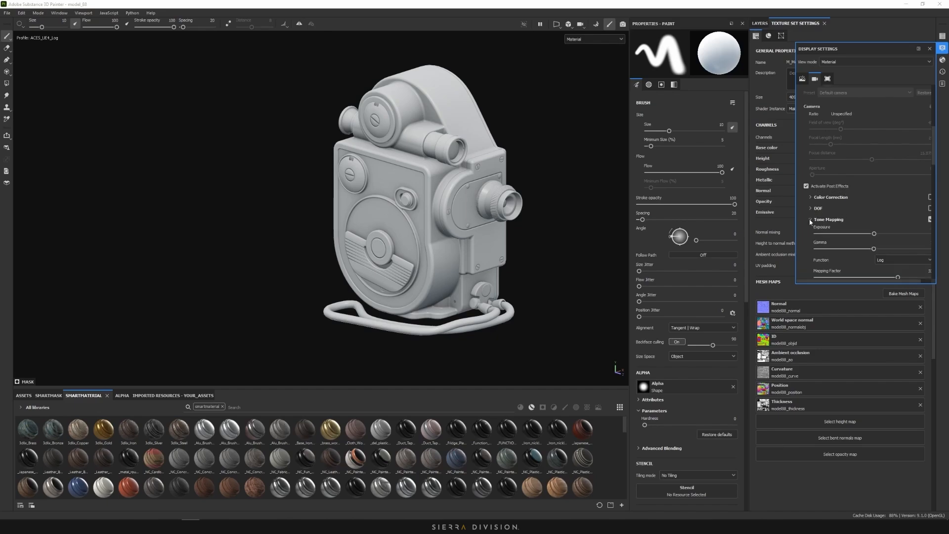
pyautogui.scroll(-4, 851, 235)
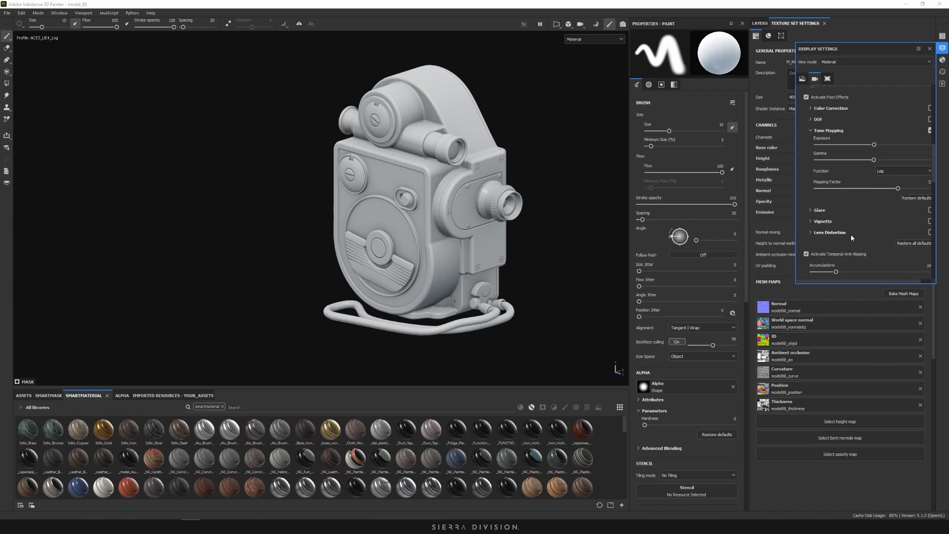
pyautogui.scroll(-1, 851, 234)
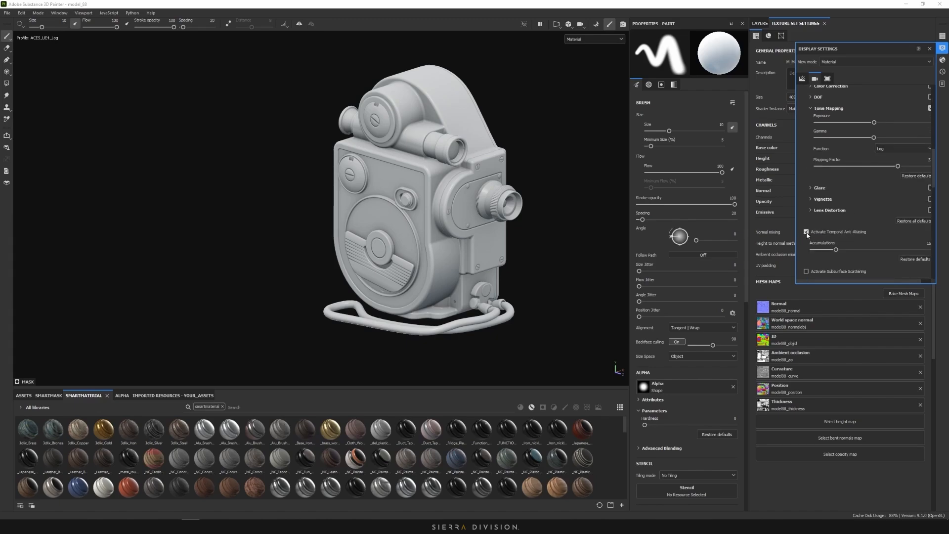
pyautogui.scroll(-3, 833, 236)
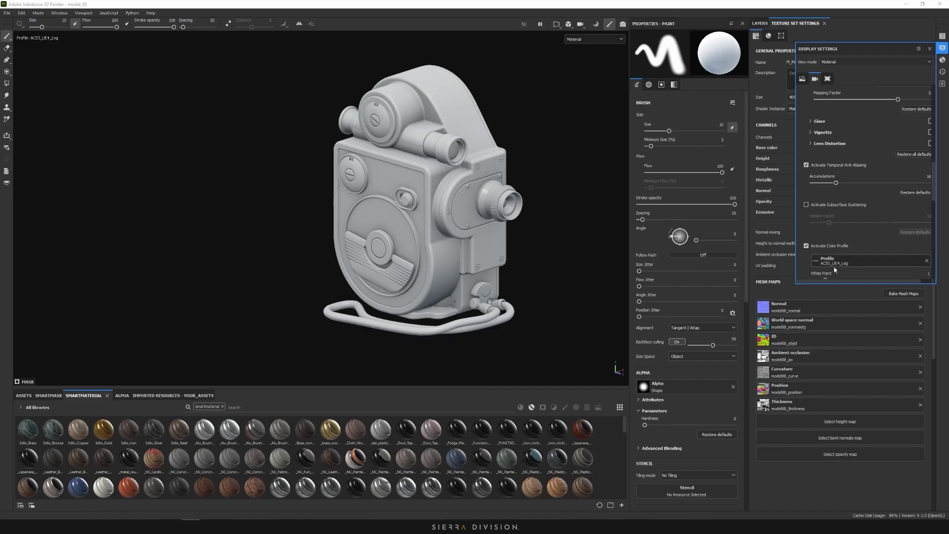
pyautogui.scroll(3, 851, 264)
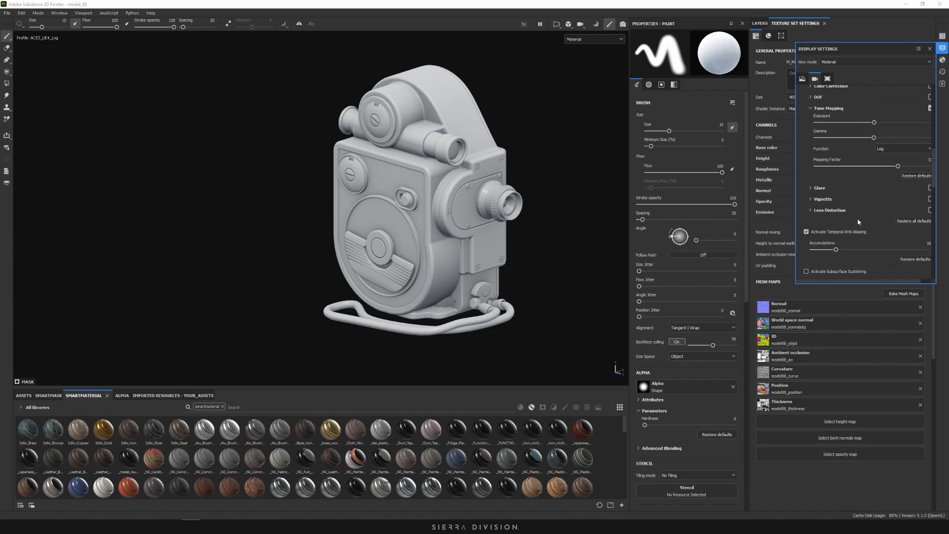
pyautogui.scroll(-5, 879, 209)
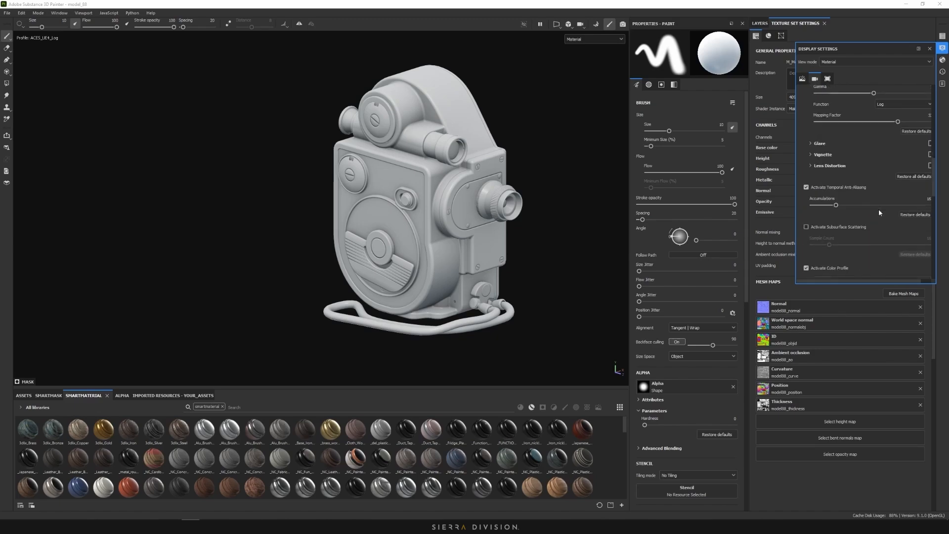
pyautogui.scroll(-3, 877, 208)
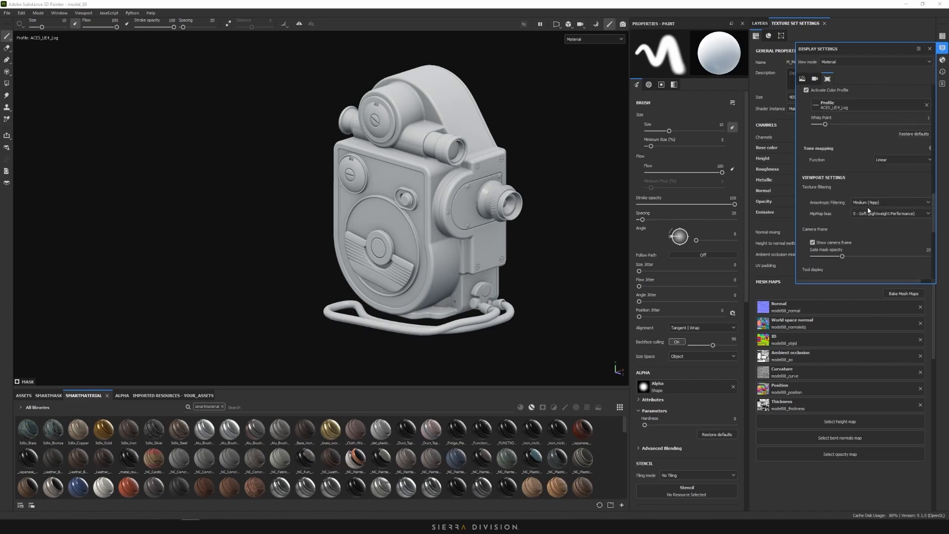
pyautogui.scroll(-8, 847, 208)
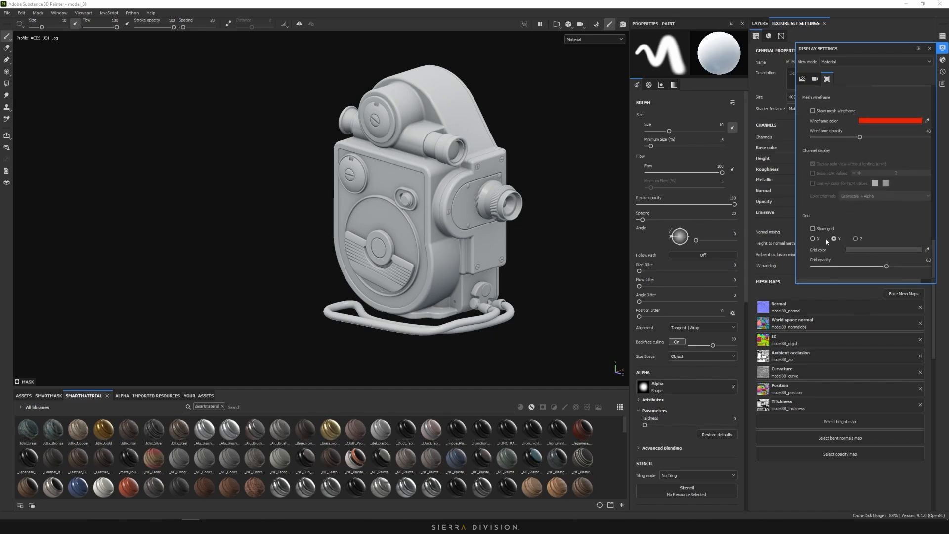
pyautogui.click(943, 39)
pyautogui.click(942, 60)
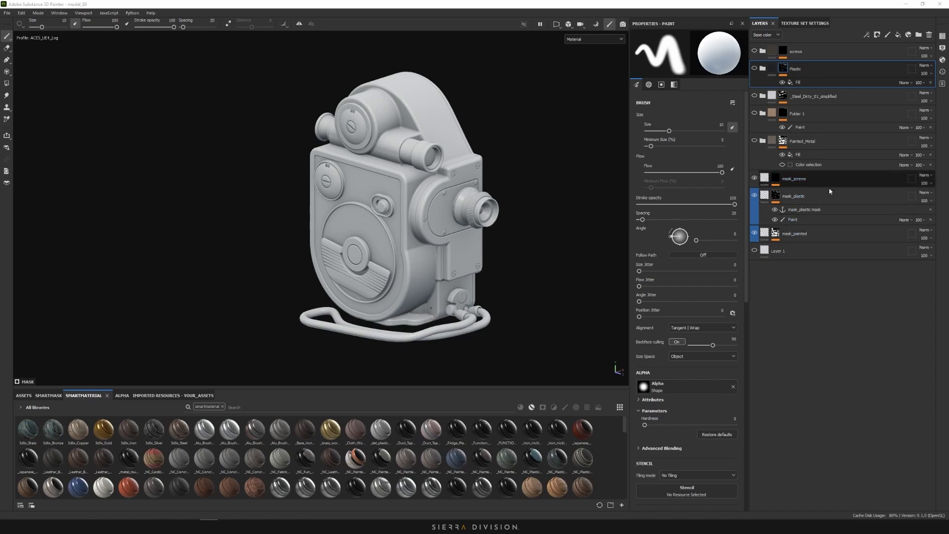
# Select the mask_screws layer in the camera's layer stack to inspect it
pyautogui.click(765, 178)
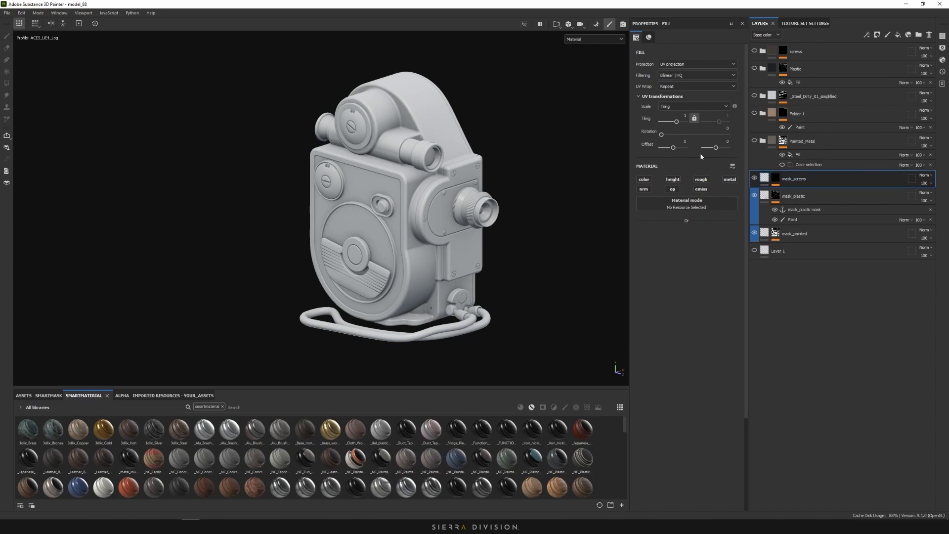
pyautogui.scroll(3, 398, 185)
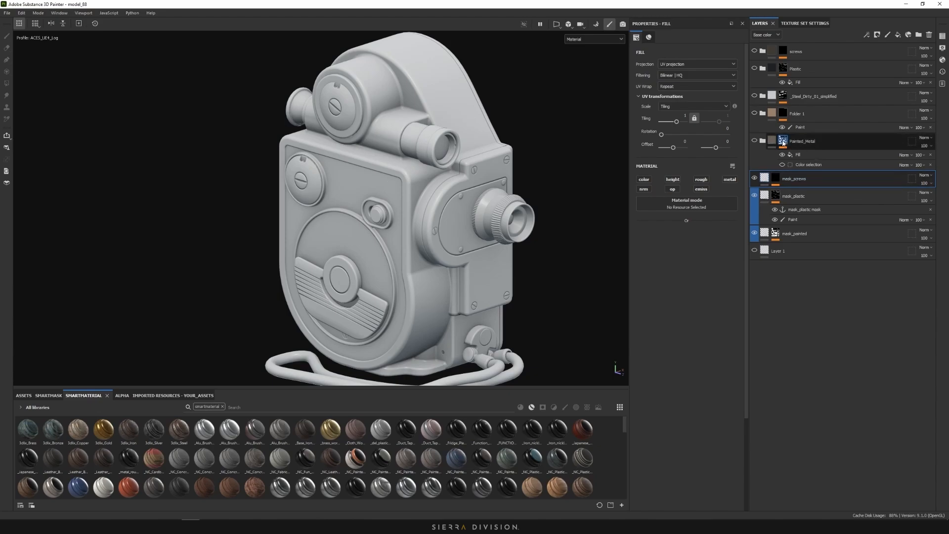
# Frame the camera, expand mask_painted, and view the mask_plastic mask in black and white
pyautogui.keyDown('alt'); pyautogui.moveTo(572, 256); pyautogui.dragTo(535, 225, button='right'); pyautogui.keyUp('alt')
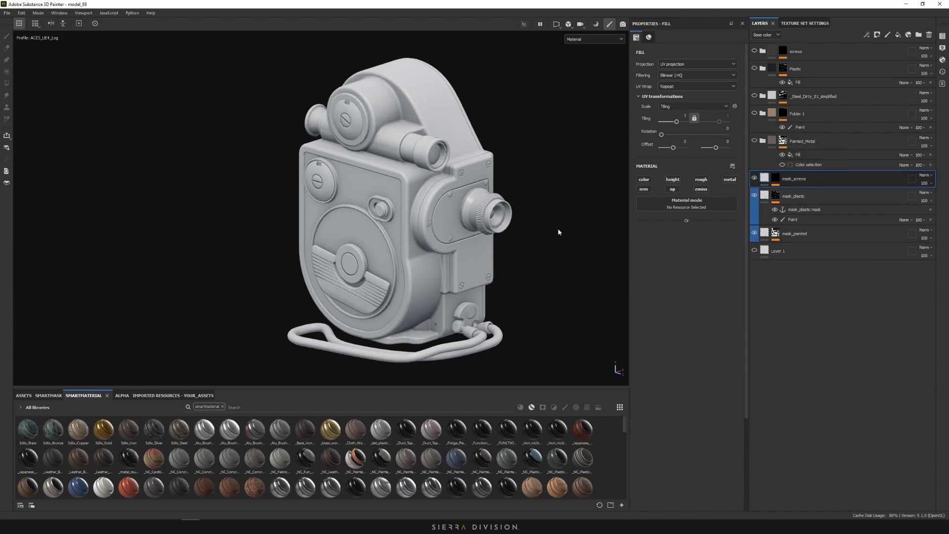
pyautogui.click(775, 234)
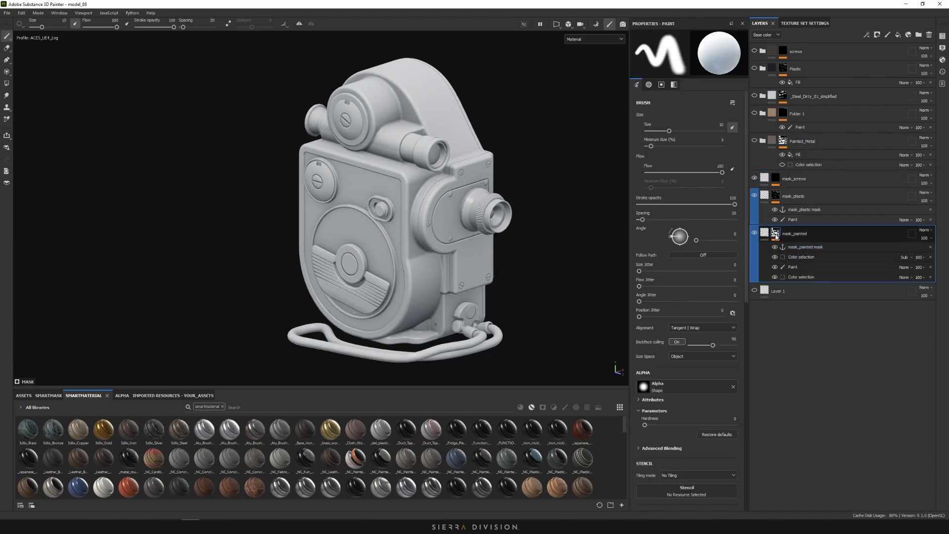
pyautogui.click(774, 201)
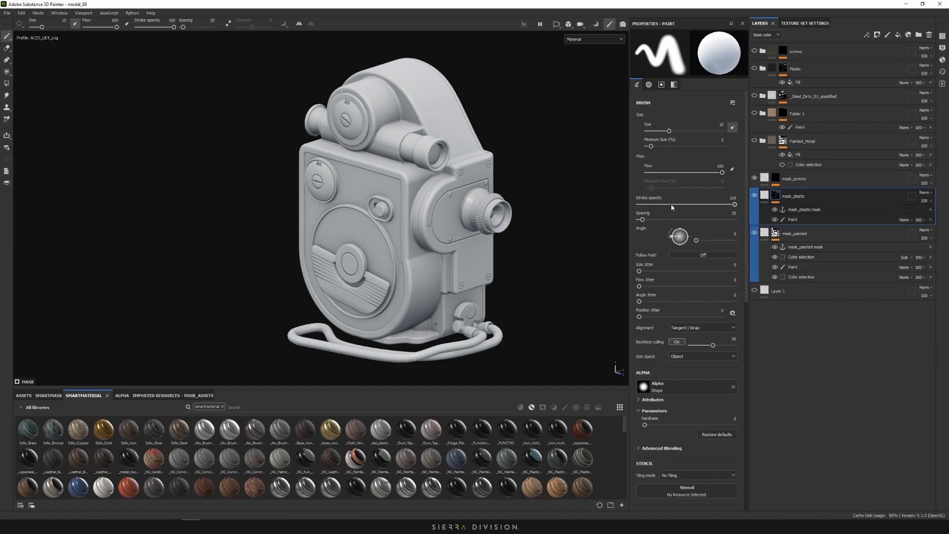
pyautogui.keyDown('alt'); pyautogui.click(778, 198); pyautogui.keyUp('alt')
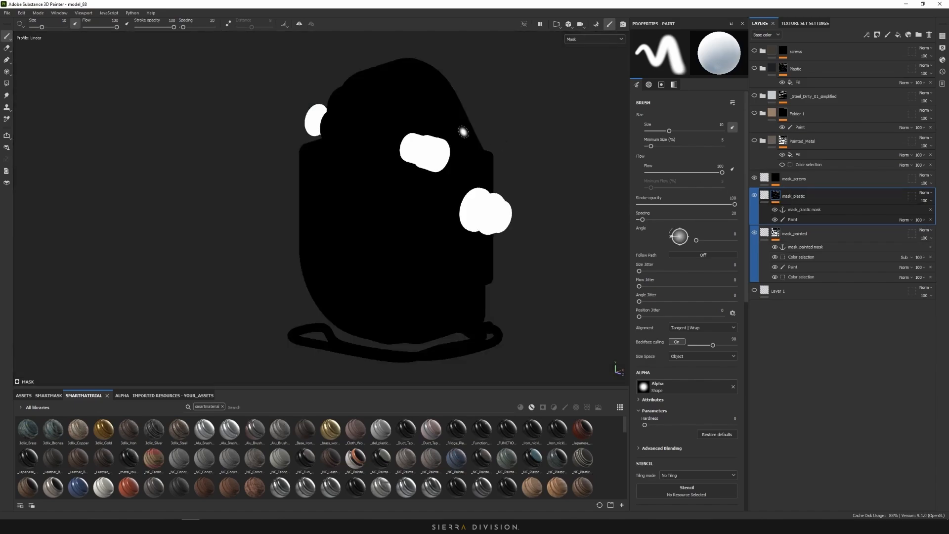
# Try Polygon Fill by mesh and UV chunk, then select mask_screws with the paint brush
pyautogui.click(8, 84)
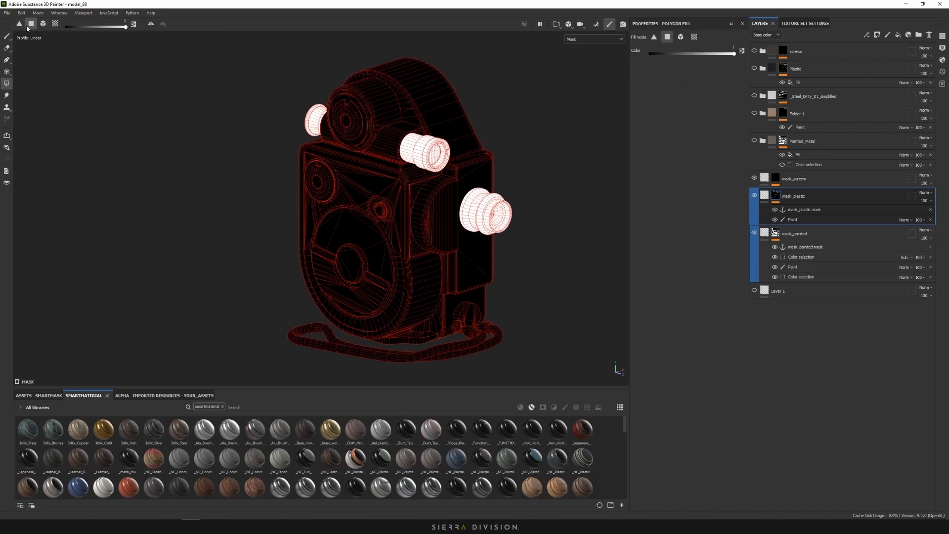
pyautogui.click(43, 24)
pyautogui.click(55, 23)
pyautogui.click(43, 24)
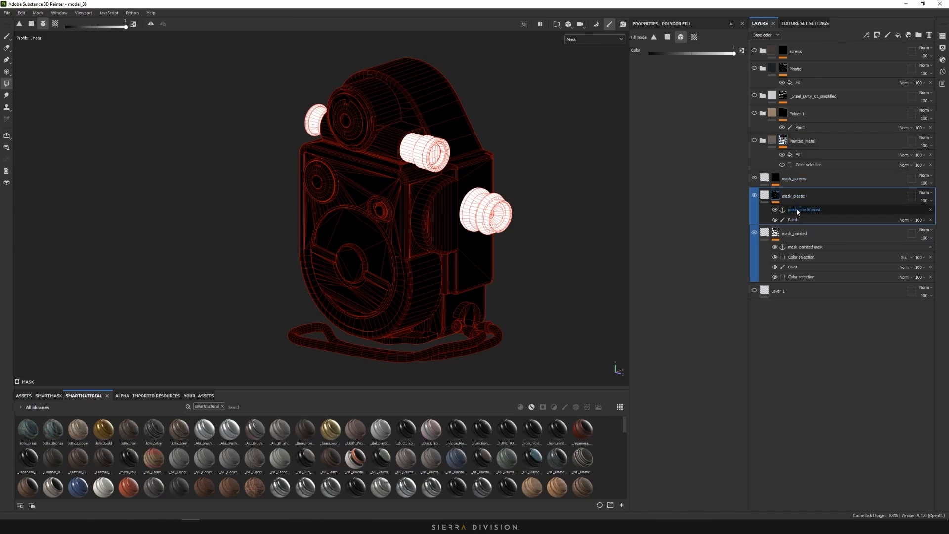
pyautogui.click(777, 179)
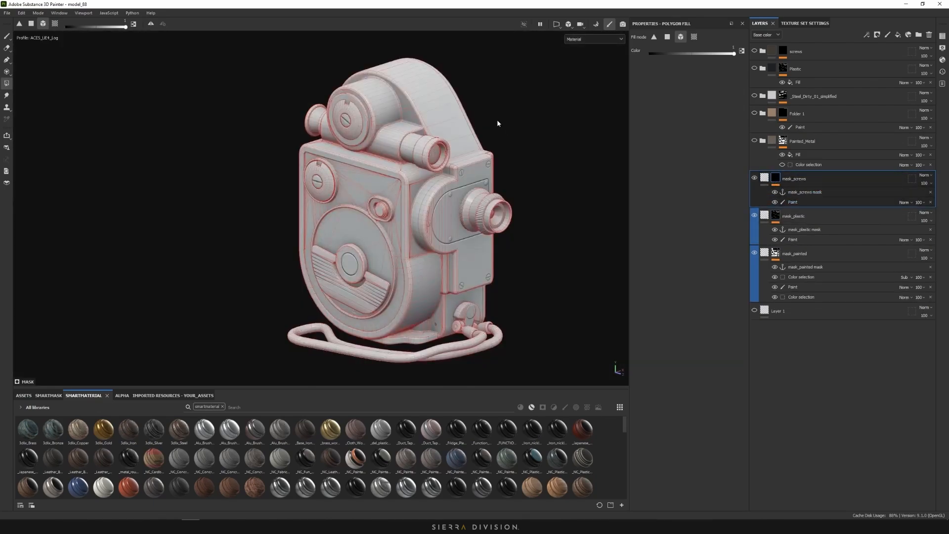
pyautogui.click(6, 36)
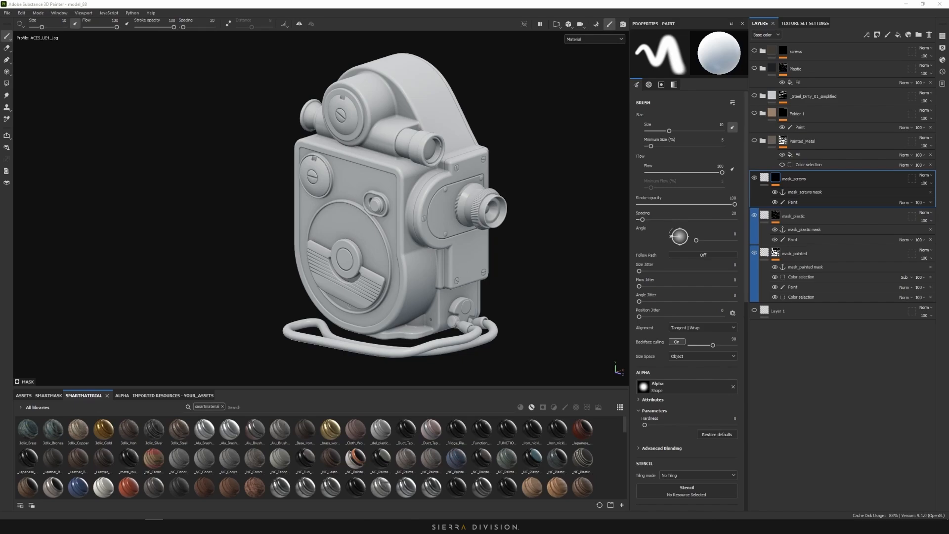
# Pan and zoom around the Miro board to review the Revere 8 Front, Side and Back photos
pyautogui.moveTo(487, 17); pyautogui.dragTo(485, 10)
pyautogui.scroll(5, 469, 303)
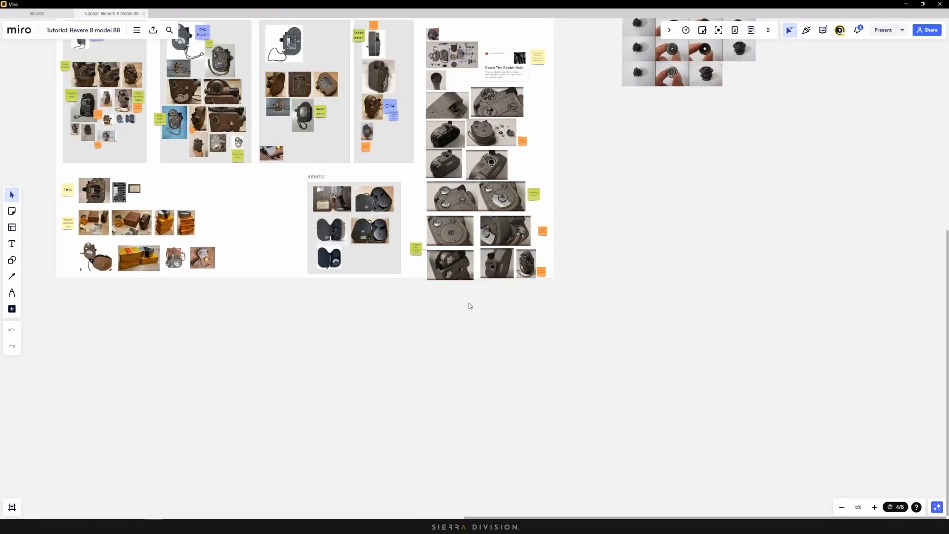
pyautogui.moveTo(529, 338); pyautogui.dragTo(585, 403, button='right')
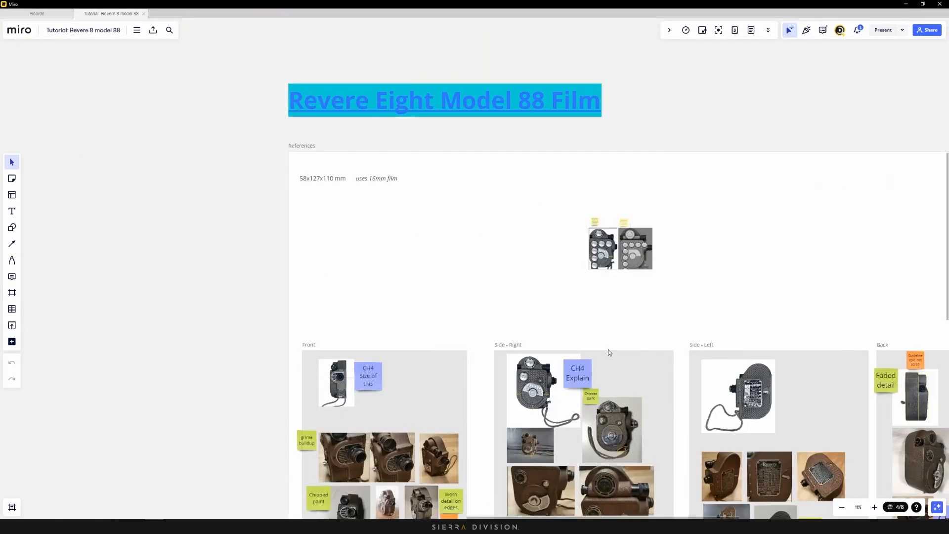
pyautogui.scroll(1, 610, 352)
pyautogui.moveTo(613, 276); pyautogui.dragTo(447, 93, button='right')
pyautogui.moveTo(694, 370); pyautogui.dragTo(487, 168, button='right')
pyautogui.moveTo(367, 324); pyautogui.dragTo(431, 411, button='right')
pyautogui.moveTo(299, 215); pyautogui.dragTo(385, 246, button='right')
pyautogui.scroll(7, 388, 246)
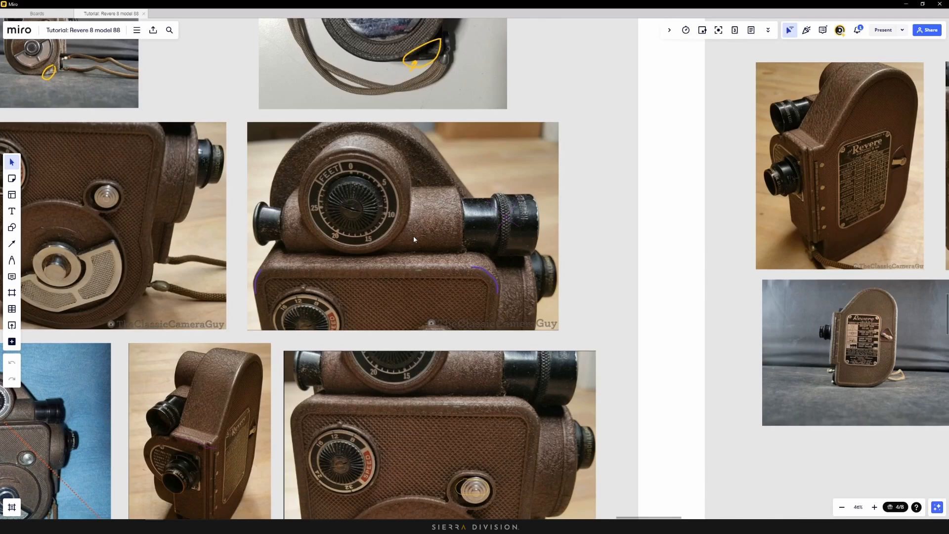
pyautogui.scroll(-10, 413, 236)
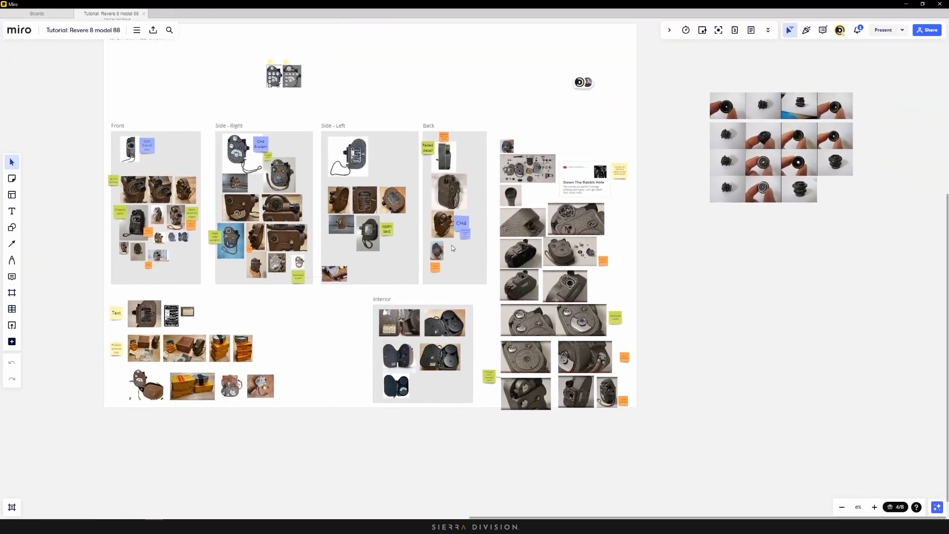
pyautogui.scroll(3, 546, 226)
pyautogui.scroll(1, 504, 245)
pyautogui.moveTo(501, 244); pyautogui.dragTo(440, 140, button='right')
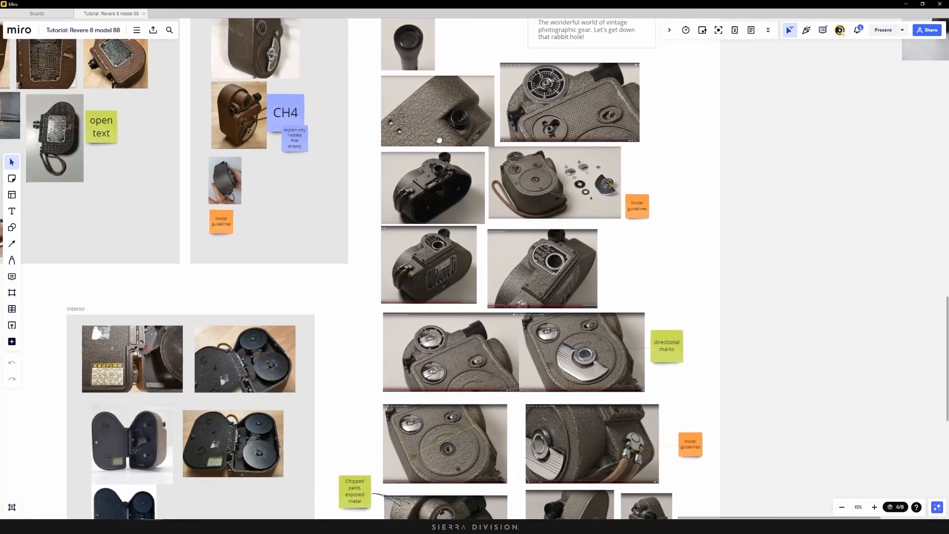
pyautogui.moveTo(476, 351); pyautogui.dragTo(449, 291, button='right')
pyautogui.scroll(4, 450, 291)
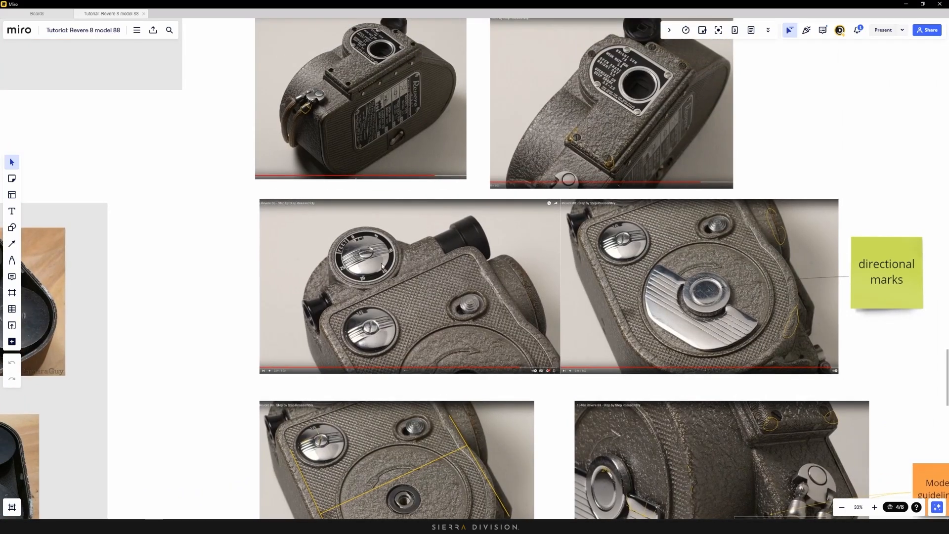
pyautogui.scroll(1, 446, 273)
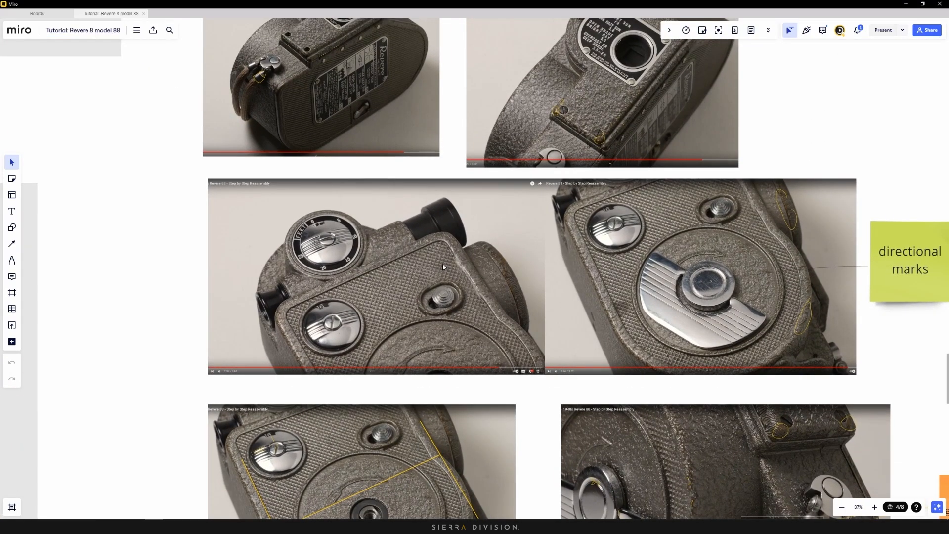
pyautogui.scroll(-6, 442, 263)
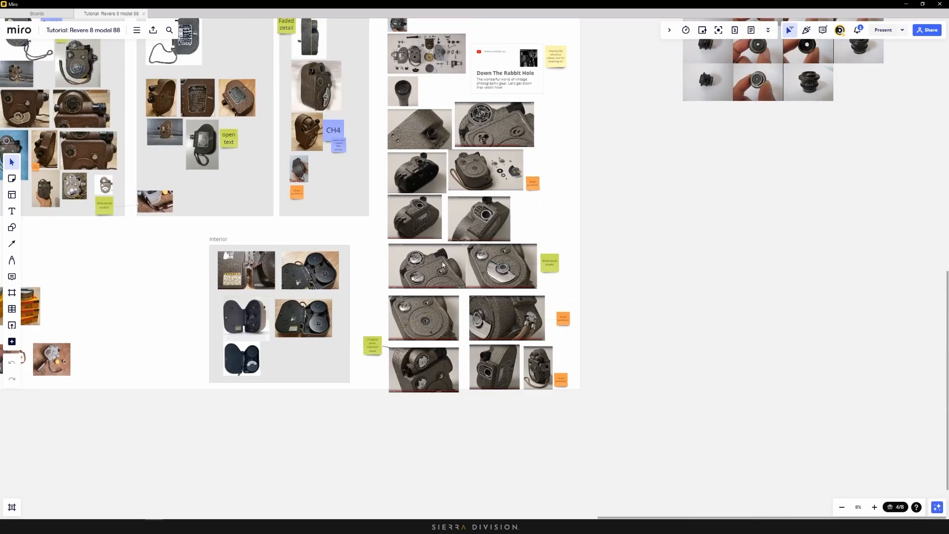
pyautogui.moveTo(437, 256); pyautogui.dragTo(605, 349, button='middle')
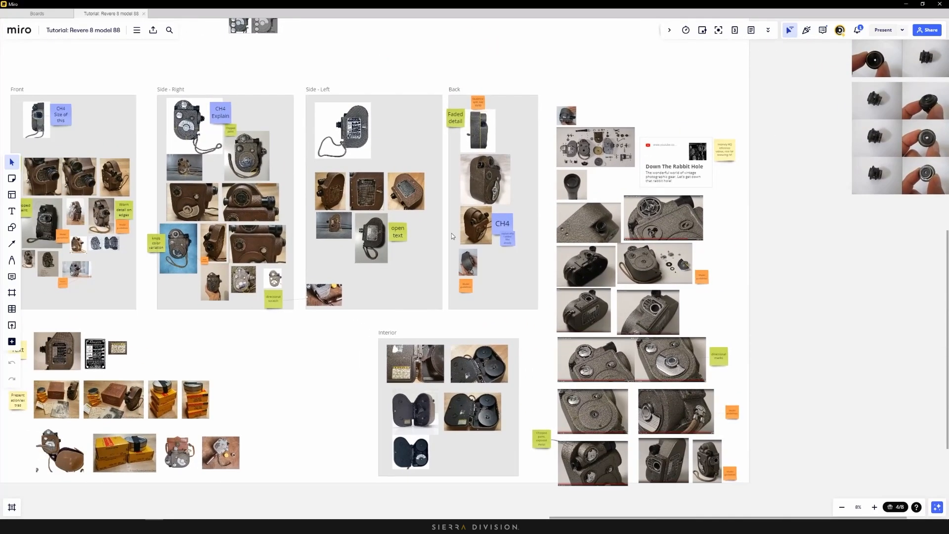
pyautogui.moveTo(253, 168); pyautogui.dragTo(387, 195, button='middle')
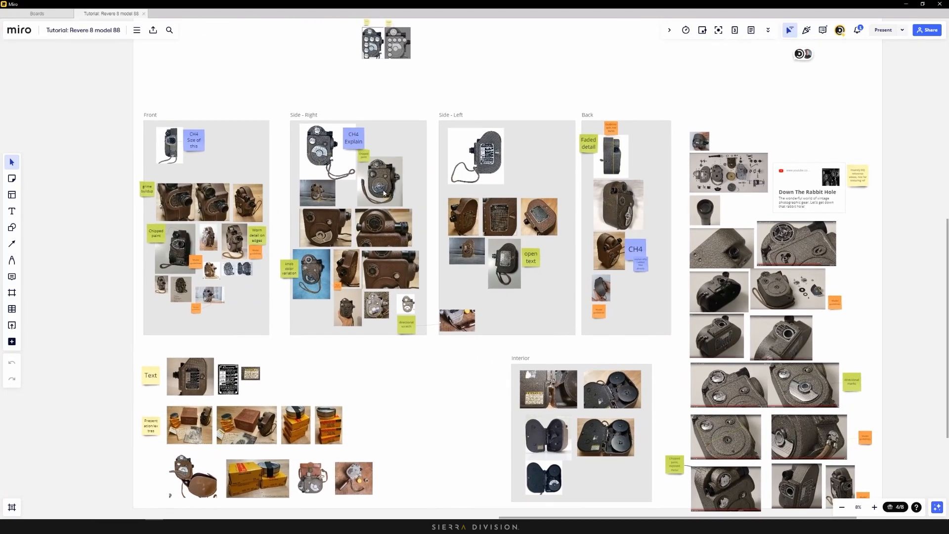
pyautogui.moveTo(227, 234); pyautogui.dragTo(393, 243, button='middle')
pyautogui.scroll(6, 322, 234)
pyautogui.scroll(1, 392, 243)
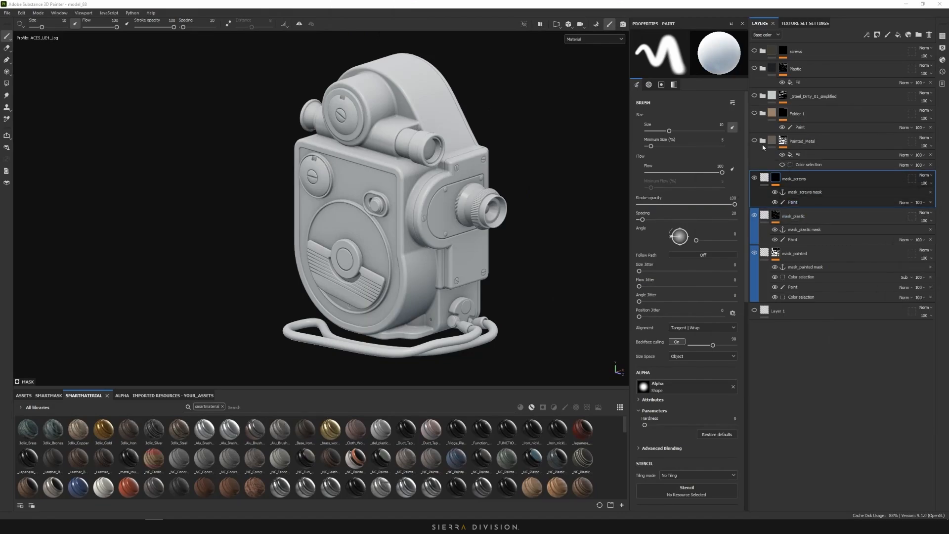
# Show and expand Painted_Metal, revealing worn brown paint, and inspect its base layer's fill
pyautogui.click(799, 143)
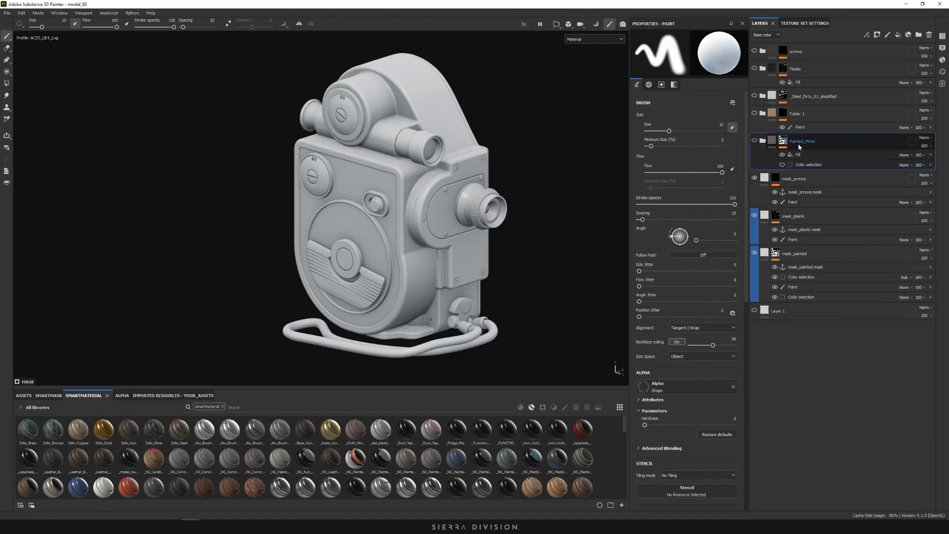
pyautogui.click(763, 141)
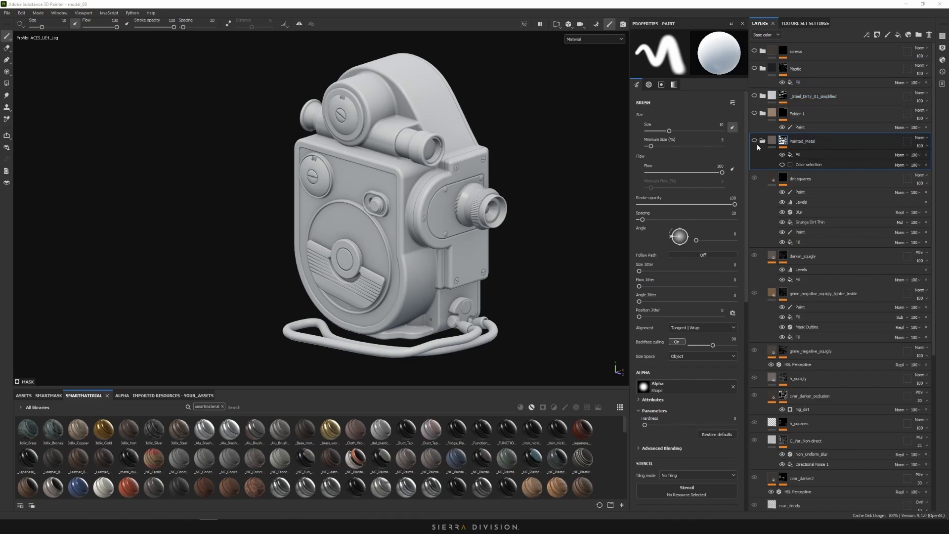
pyautogui.click(755, 141)
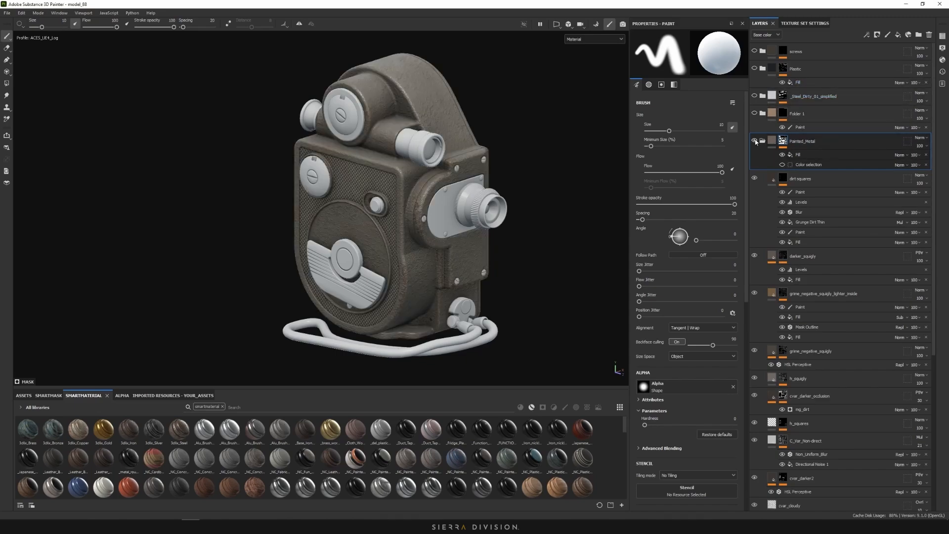
pyautogui.scroll(-3, 806, 210)
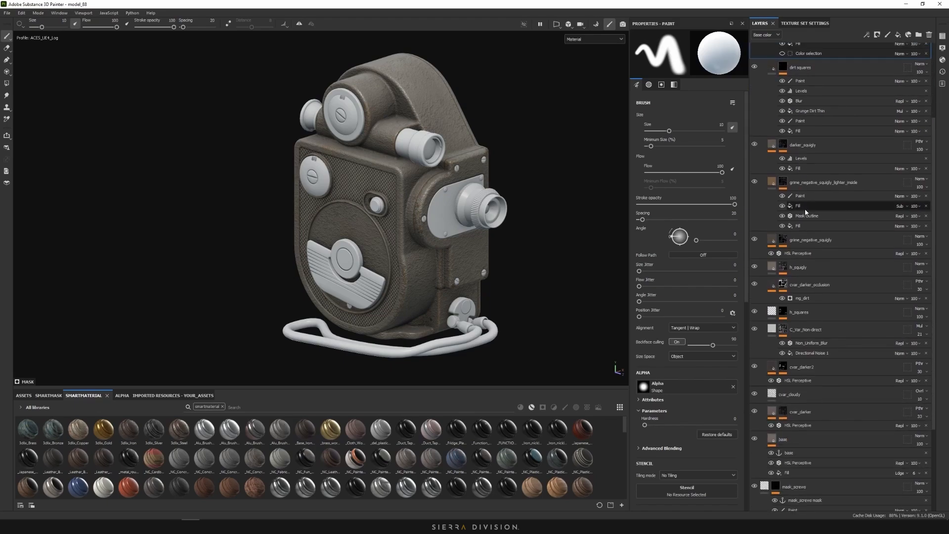
pyautogui.scroll(-2, 835, 212)
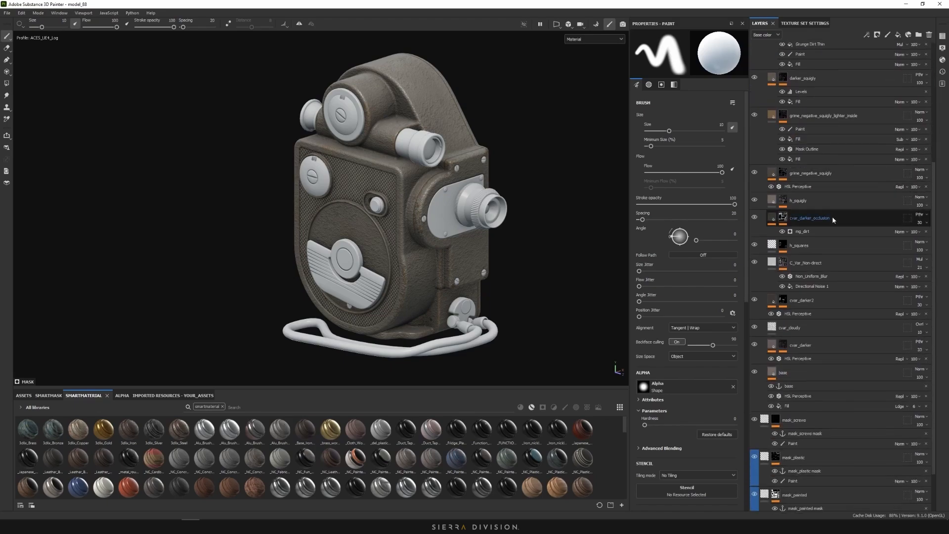
pyautogui.click(816, 372)
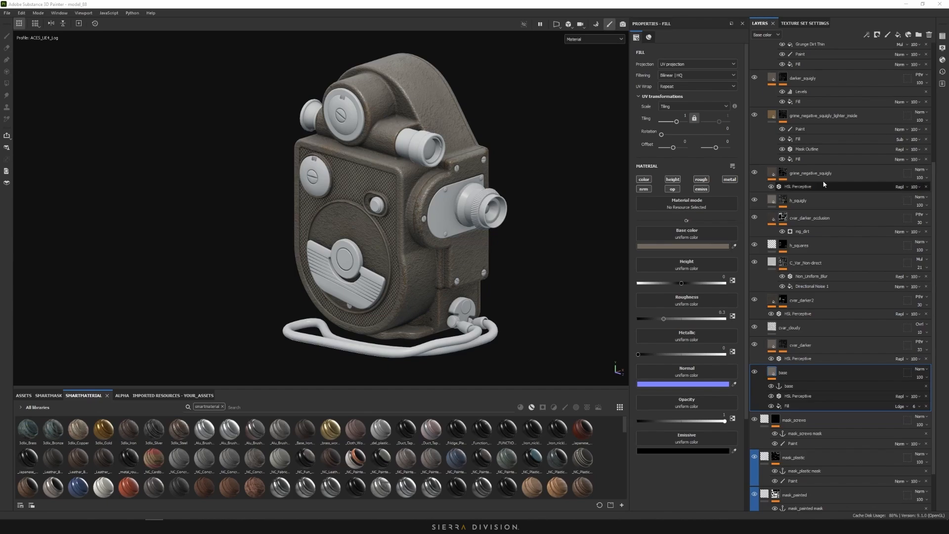
pyautogui.scroll(5, 766, 108)
# Add an anchor point named Painted_Metal mask to the folder's mask Fill effect
pyautogui.click(763, 121)
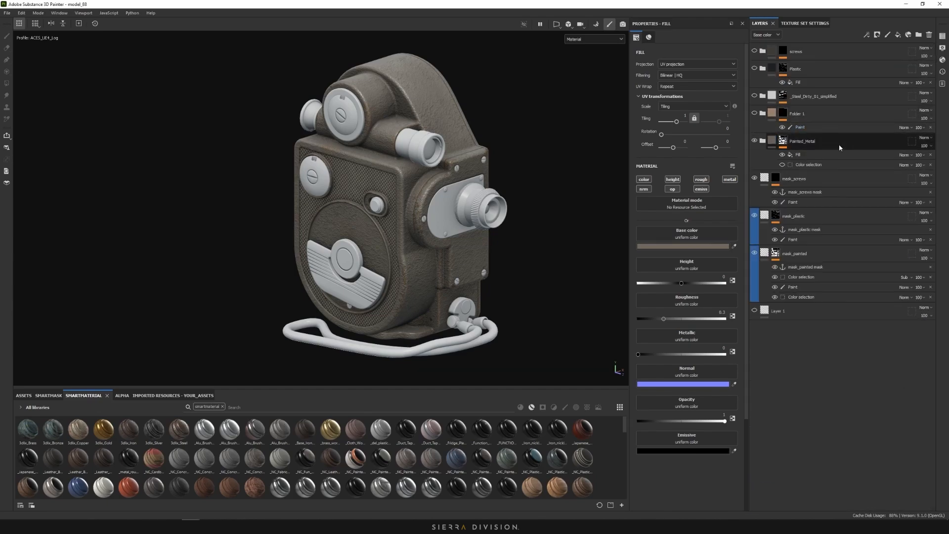
pyautogui.click(827, 155)
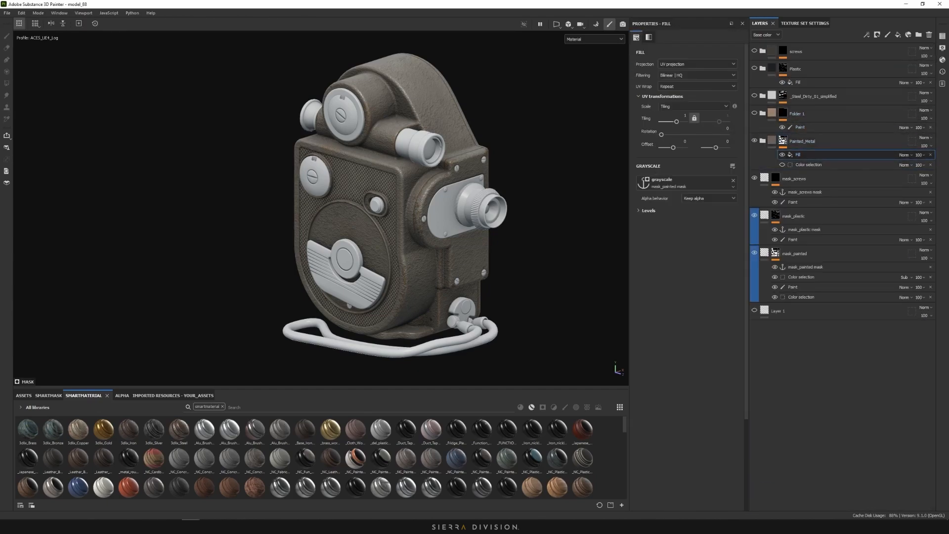
pyautogui.rightClick(811, 155)
pyautogui.click(840, 320)
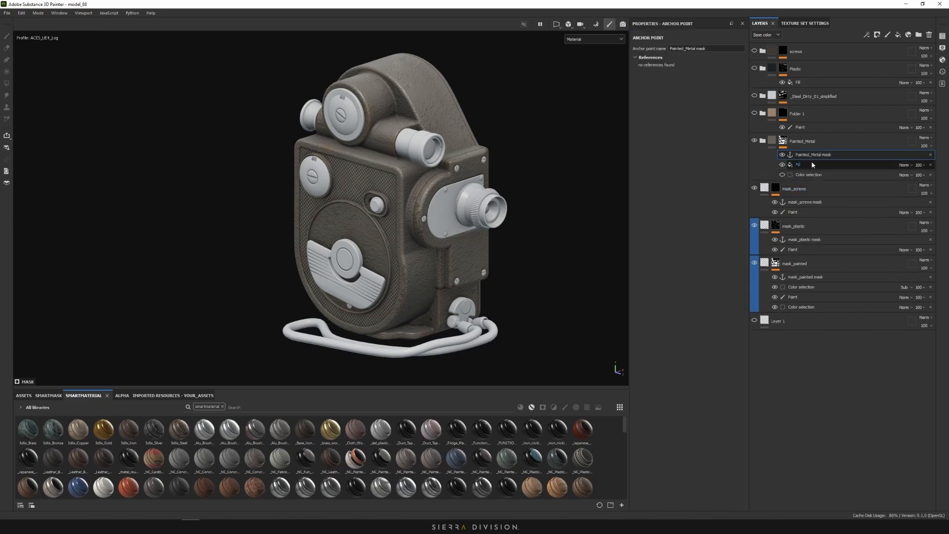
# Create a new folder named p2 above Painted_Metal and give it a black mask
pyautogui.click(858, 140)
pyautogui.click(918, 35)
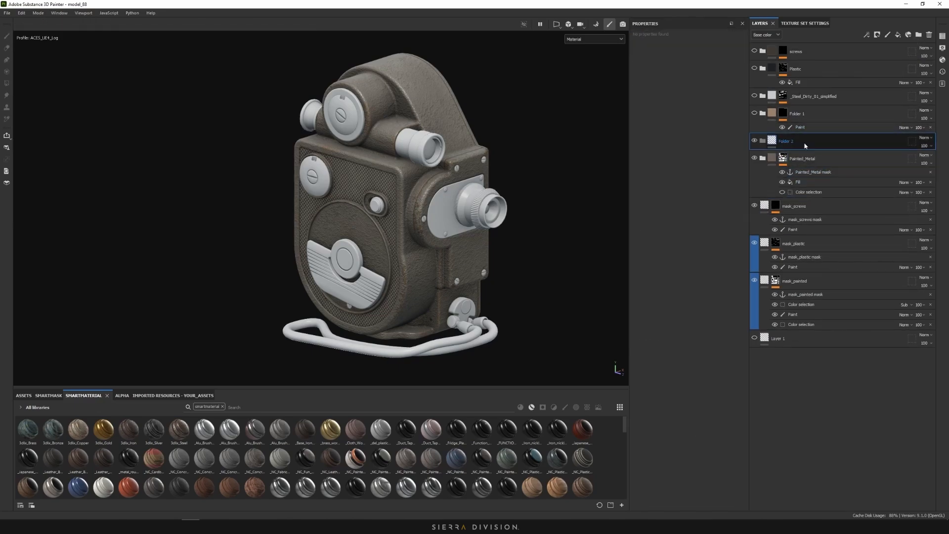
pyautogui.doubleClick(786, 141)
pyautogui.write('p2')
pyautogui.press('Return')
pyautogui.rightClick(769, 142)
pyautogui.click(796, 154)
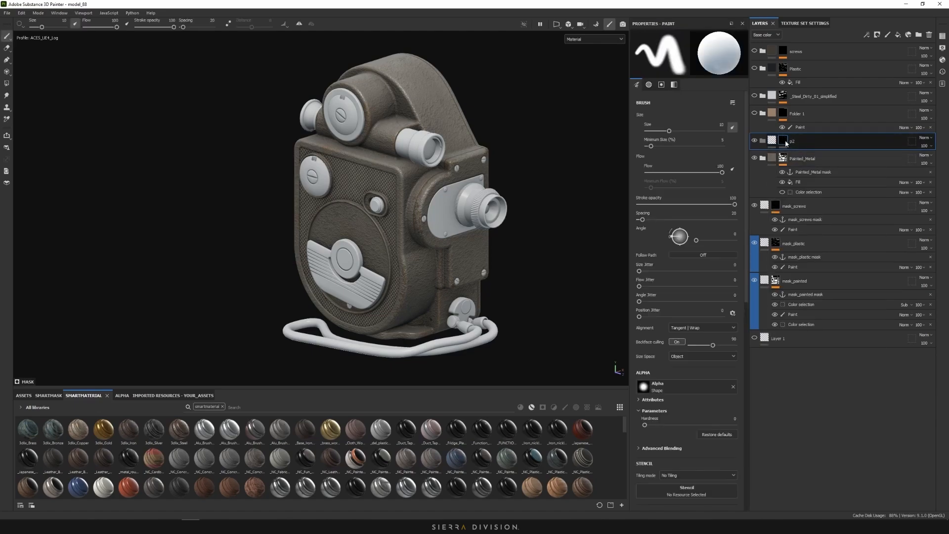
# Add a mask Fill to p2 using the Painted_Metal mask anchor as grayscale, and hide Painted_Metal
pyautogui.rightClick(786, 141)
pyautogui.click(816, 398)
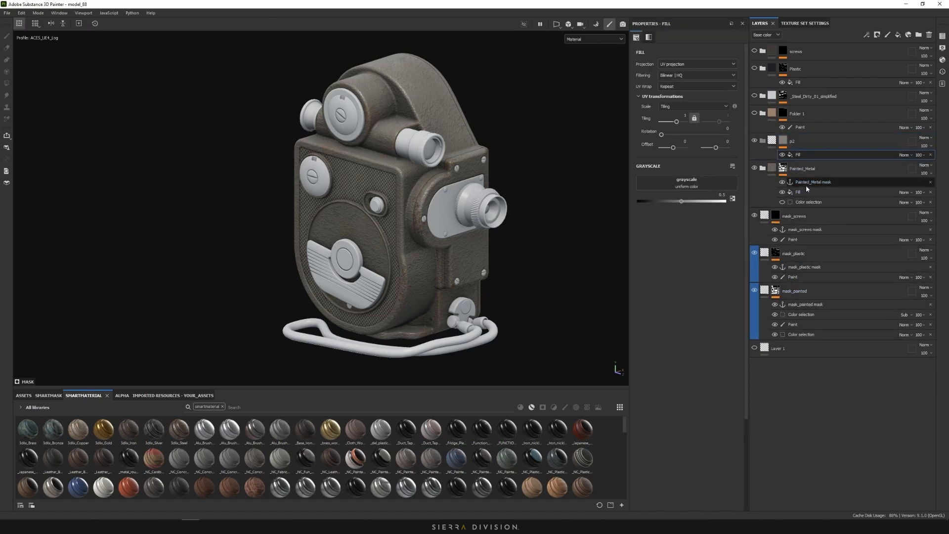
pyautogui.click(693, 187)
pyautogui.click(745, 192)
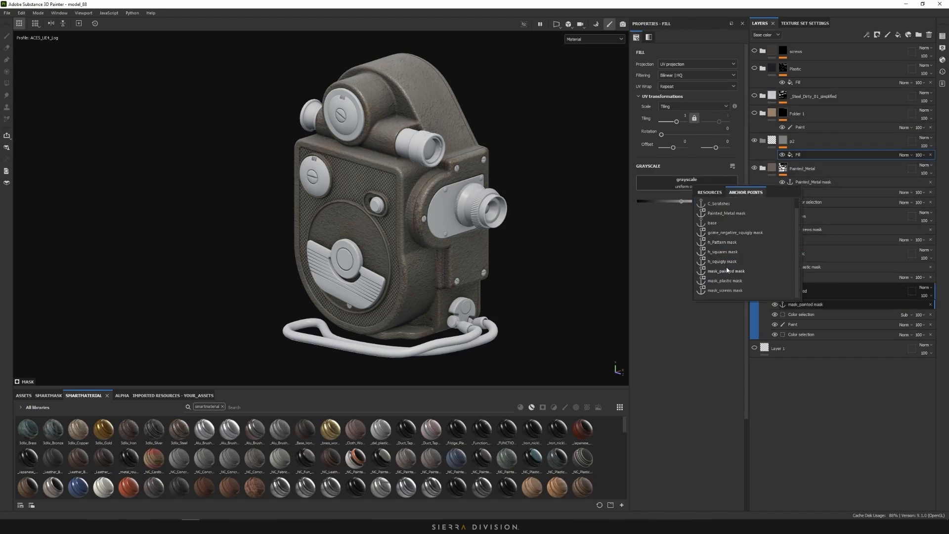
pyautogui.click(727, 213)
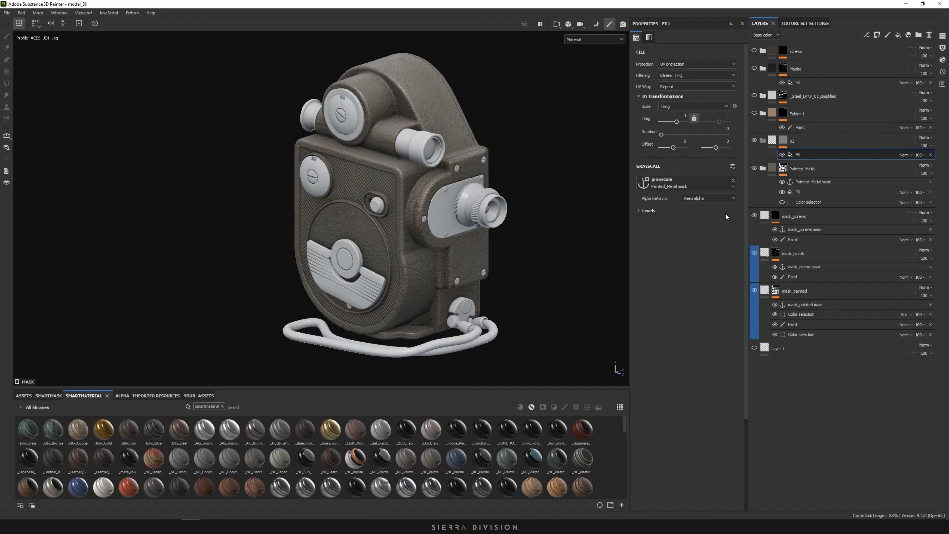
pyautogui.click(754, 168)
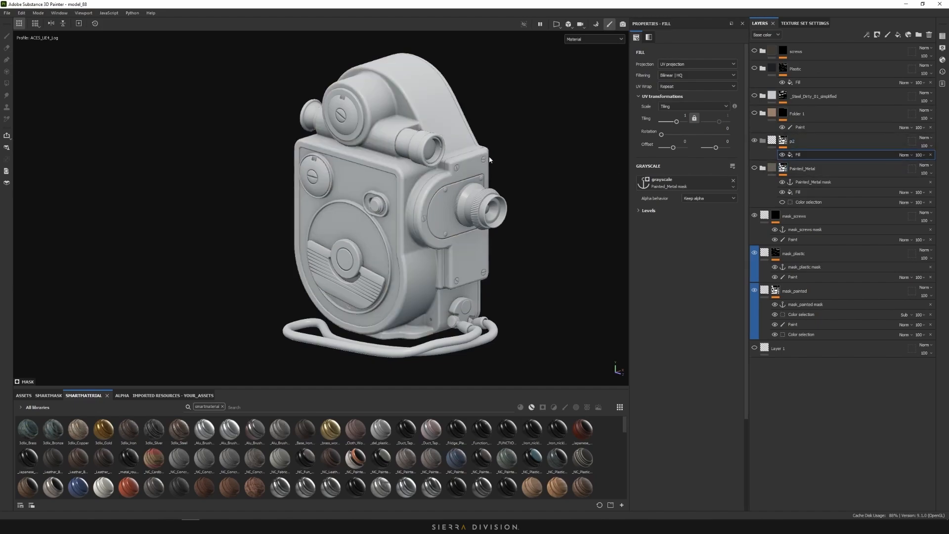
# Add Fill layer 13 under p2 with a dark red base colour
pyautogui.keyDown('alt'); pyautogui.moveTo(490, 156); pyautogui.dragTo(528, 126, button='middle'); pyautogui.keyUp('alt')
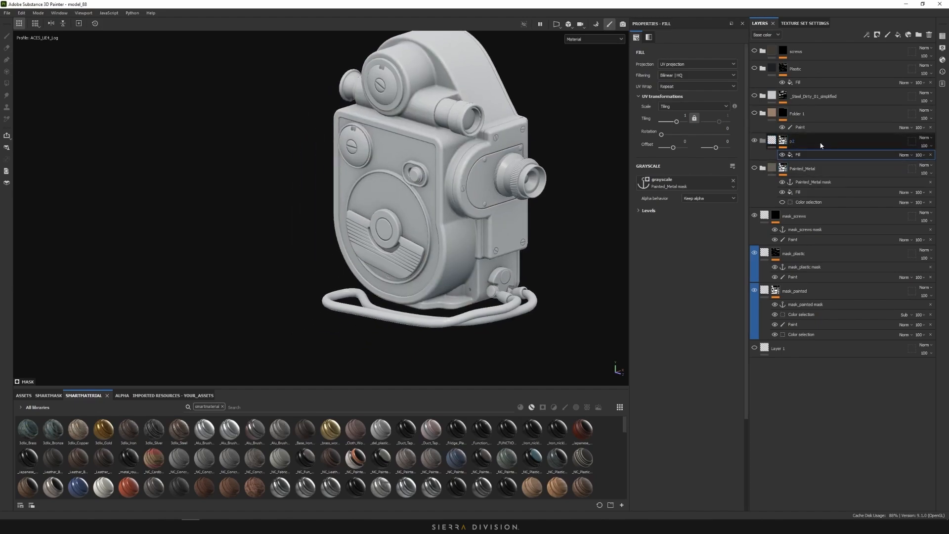
pyautogui.click(898, 35)
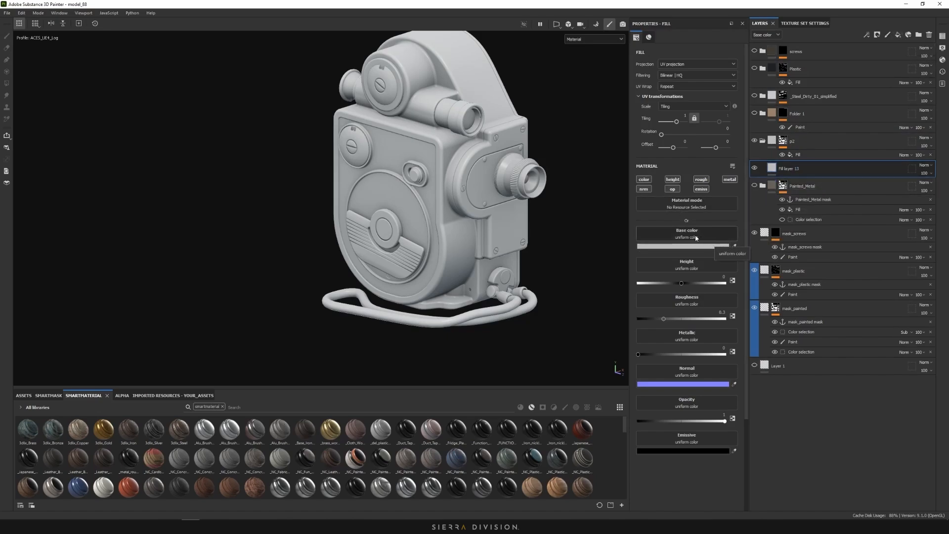
pyautogui.click(690, 246)
pyautogui.click(730, 299)
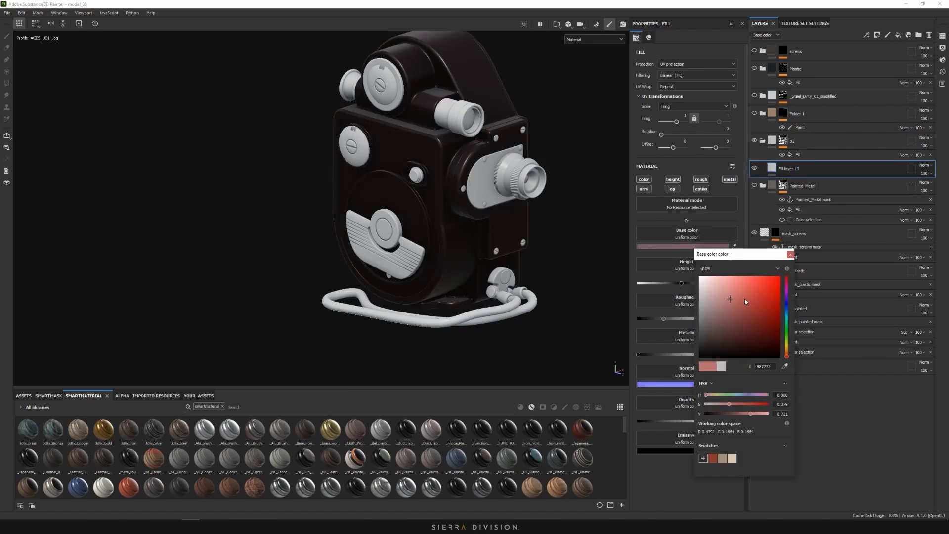
pyautogui.click(791, 254)
# Replace the red with a sampled taupe brown base colour on the camera body
pyautogui.keyDown('alt'); pyautogui.moveTo(518, 147); pyautogui.dragTo(557, 186, button='right'); pyautogui.keyUp('alt')
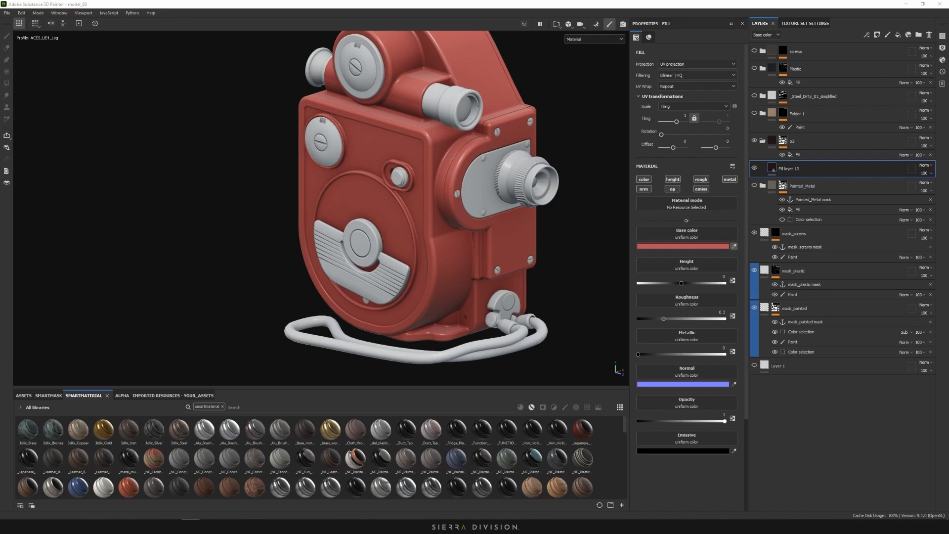
pyautogui.click(734, 246)
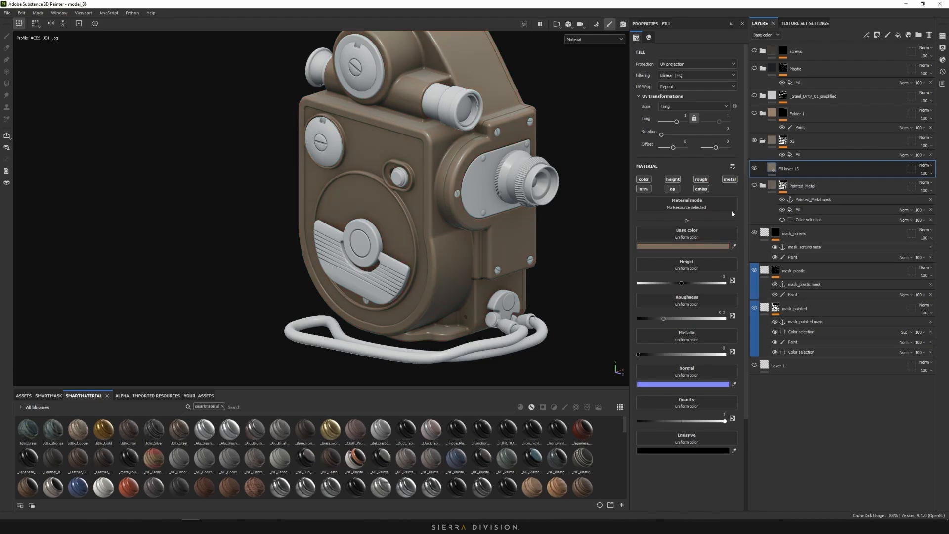
pyautogui.scroll(-4, 543, 174)
pyautogui.keyDown('alt'); pyautogui.moveTo(544, 173); pyautogui.dragTo(588, 166); pyautogui.keyUp('alt')
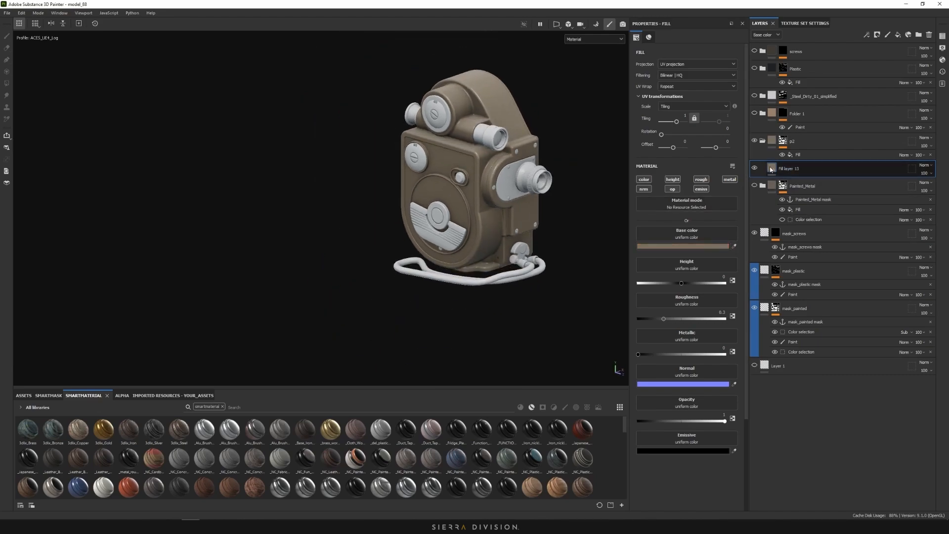
pyautogui.moveTo(771, 169)
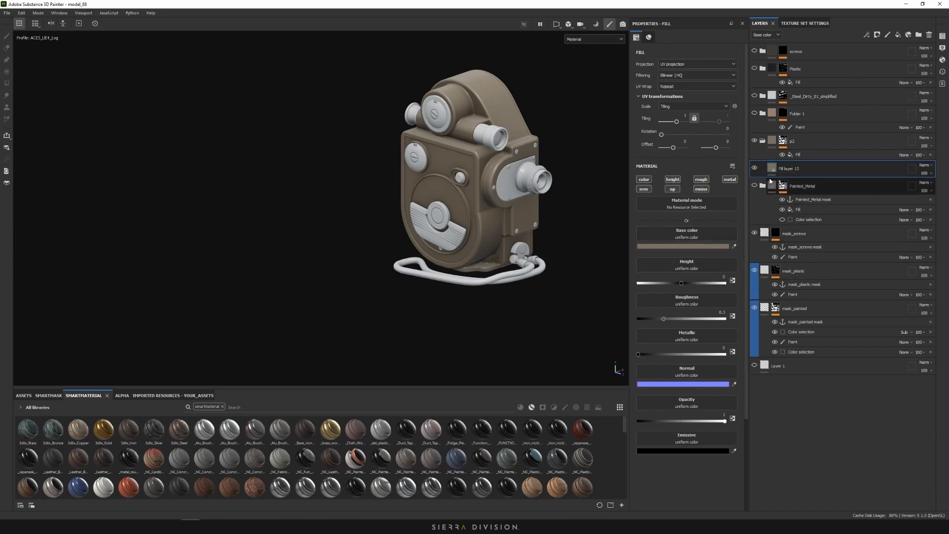
# Add an HSL Perceptive filter to Fill layer 13
pyautogui.rightClick(771, 173)
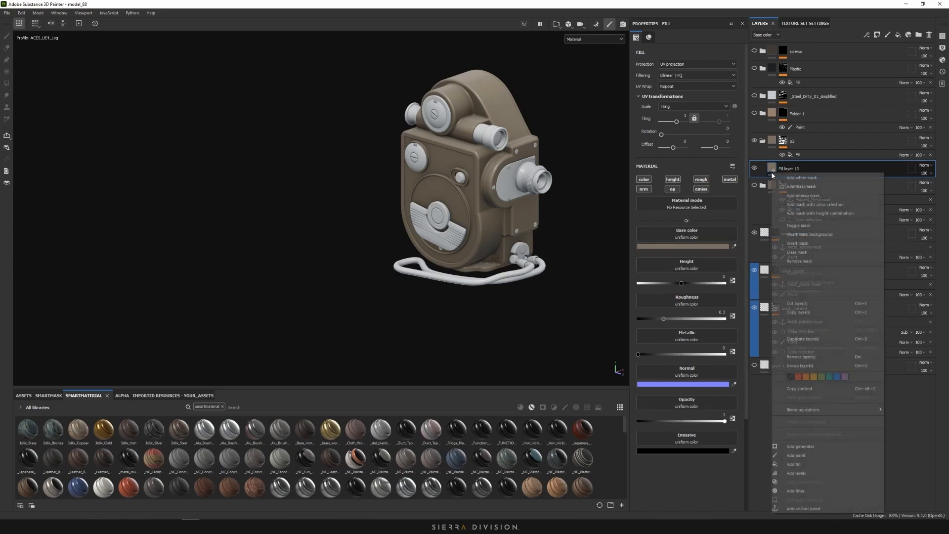
pyautogui.click(814, 491)
pyautogui.click(693, 72)
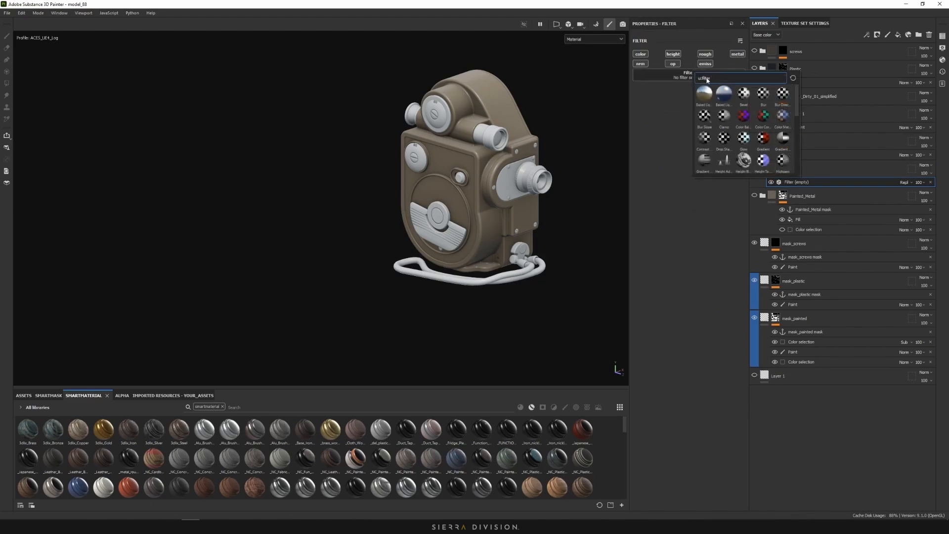
pyautogui.write('hs')
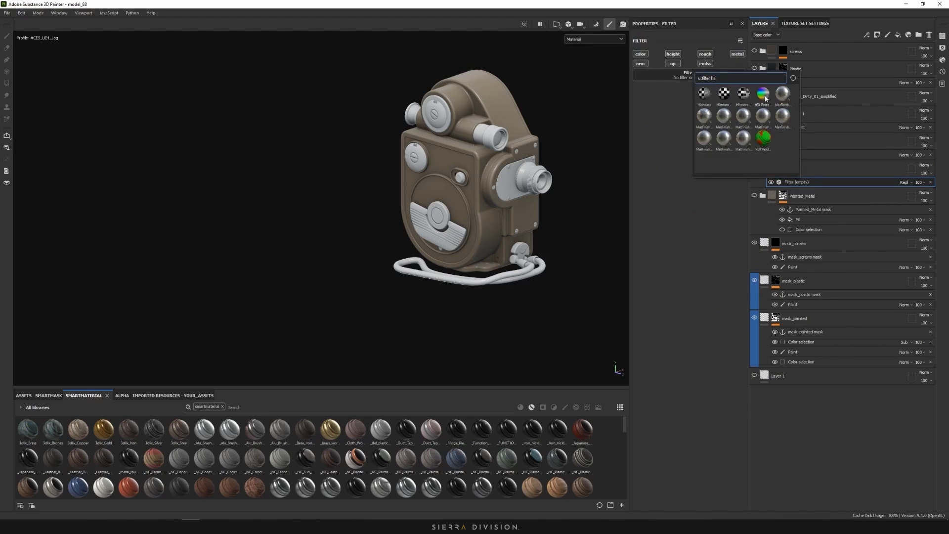
pyautogui.click(765, 97)
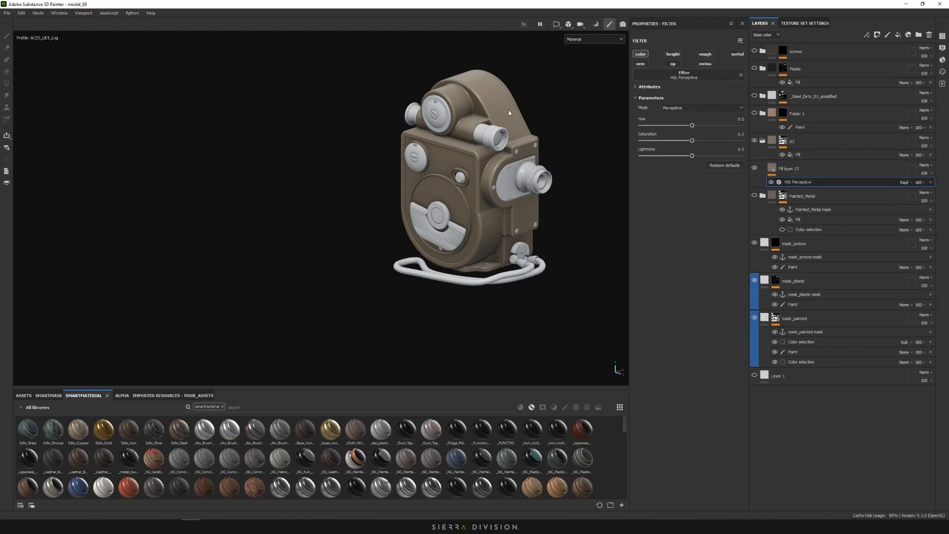
# Lower the filter's saturation to 0.421 to mute the brown body paint
pyautogui.scroll(3, 509, 113)
pyautogui.scroll(2, 442, 201)
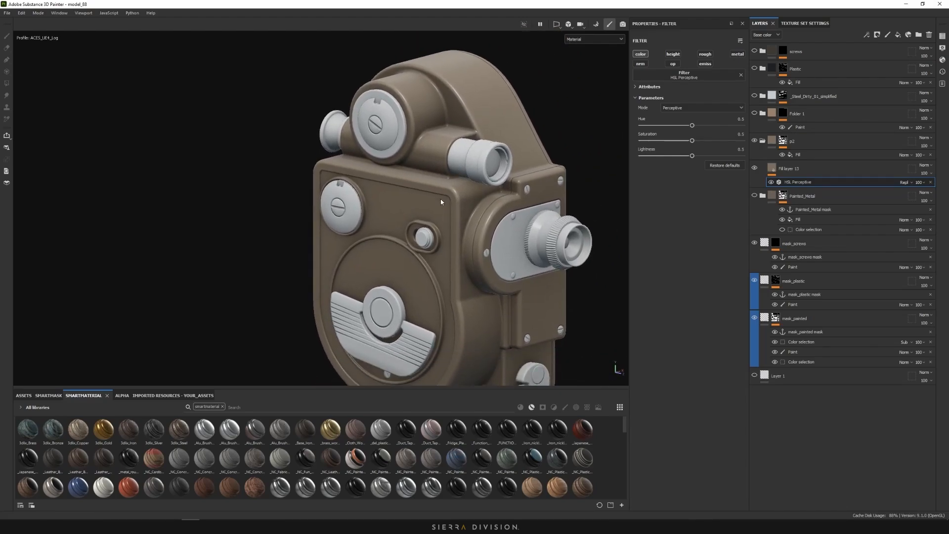
pyautogui.moveTo(692, 142); pyautogui.dragTo(684, 141)
pyautogui.scroll(-4, 552, 205)
pyautogui.keyDown('alt'); pyautogui.moveTo(550, 206); pyautogui.dragTo(648, 209); pyautogui.keyUp('alt')
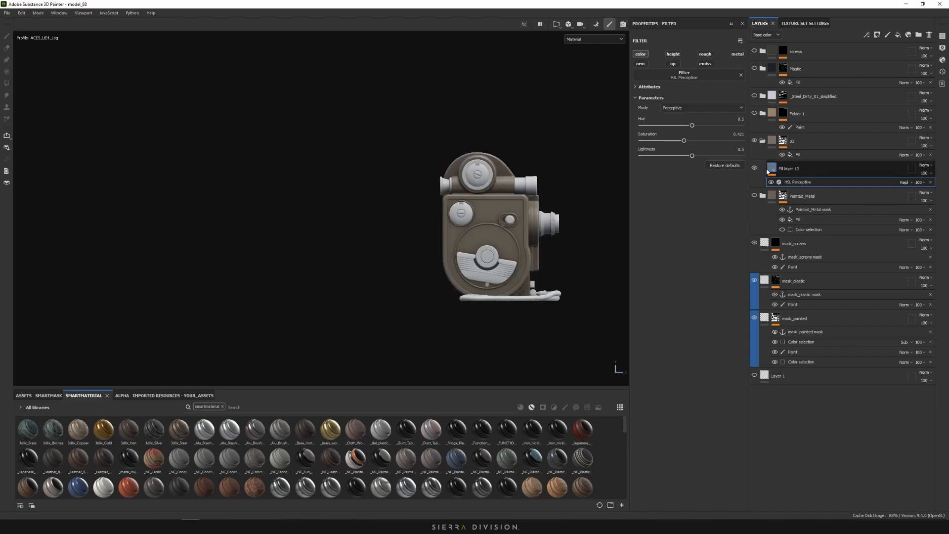
pyautogui.click(773, 169)
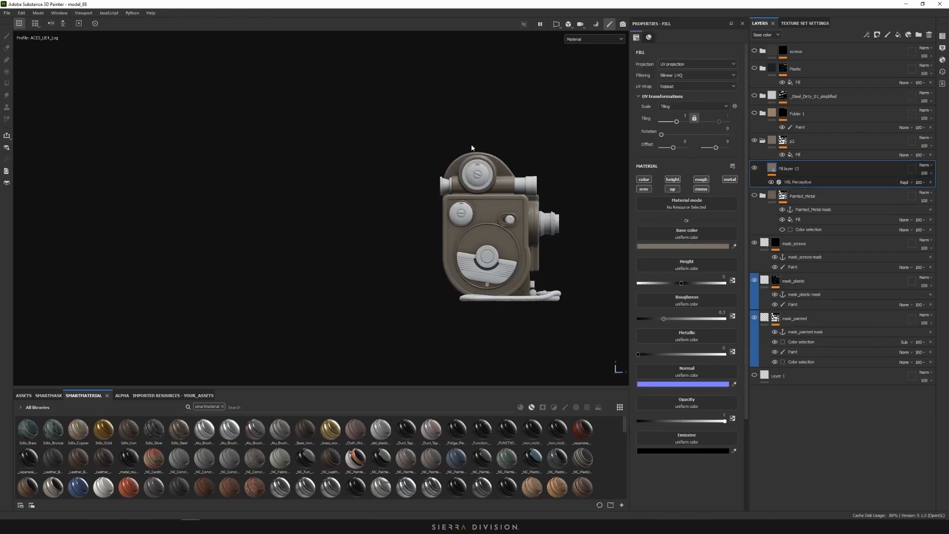
# Orbit the camera to a straight-on view and display only the Base color channel
pyautogui.keyDown('alt'); pyautogui.moveTo(531, 172); pyautogui.dragTo(480, 194); pyautogui.keyUp('alt')
pyautogui.keyDown('alt'); pyautogui.moveTo(515, 216); pyautogui.dragTo(517, 244, button='middle'); pyautogui.keyUp('alt')
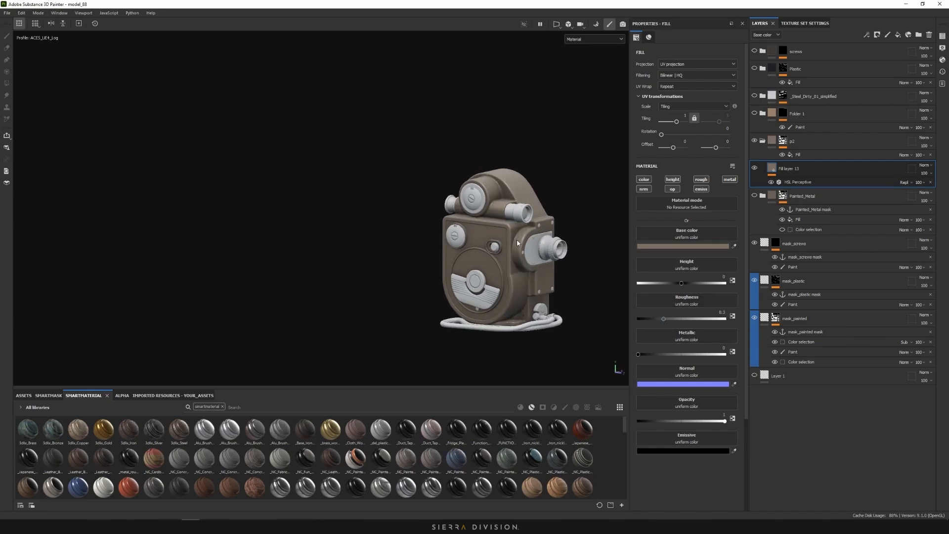
pyautogui.scroll(3, 488, 269)
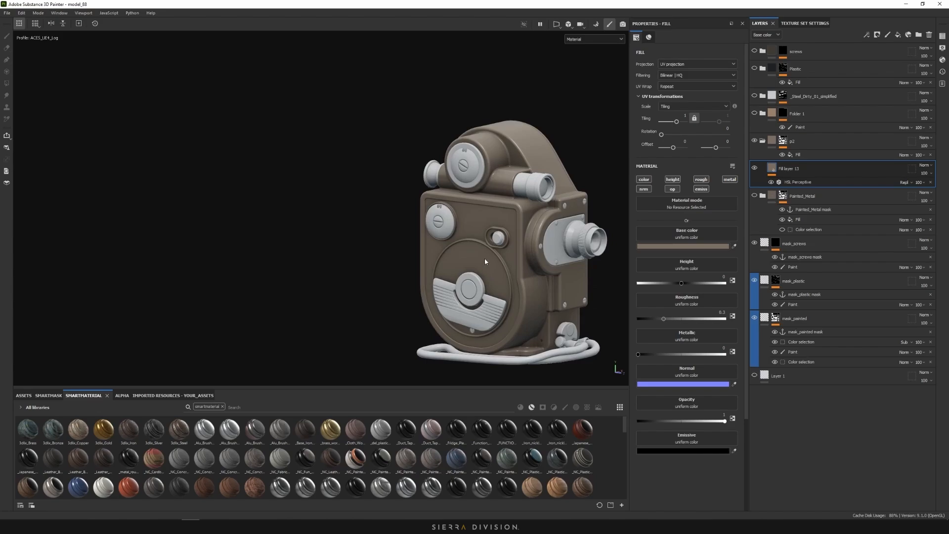
pyautogui.keyDown('alt'); pyautogui.moveTo(487, 256); pyautogui.dragTo(530, 255); pyautogui.keyUp('alt')
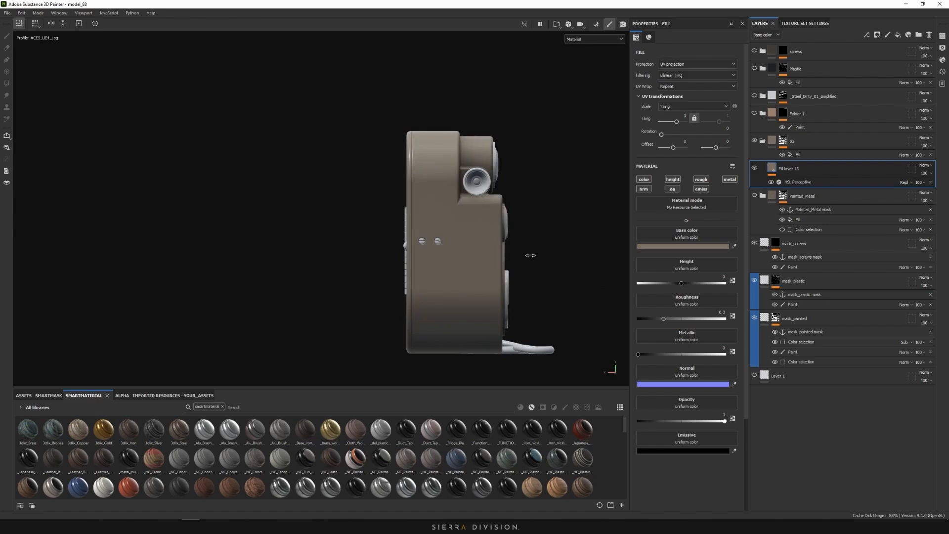
pyautogui.click(588, 39)
pyautogui.click(583, 56)
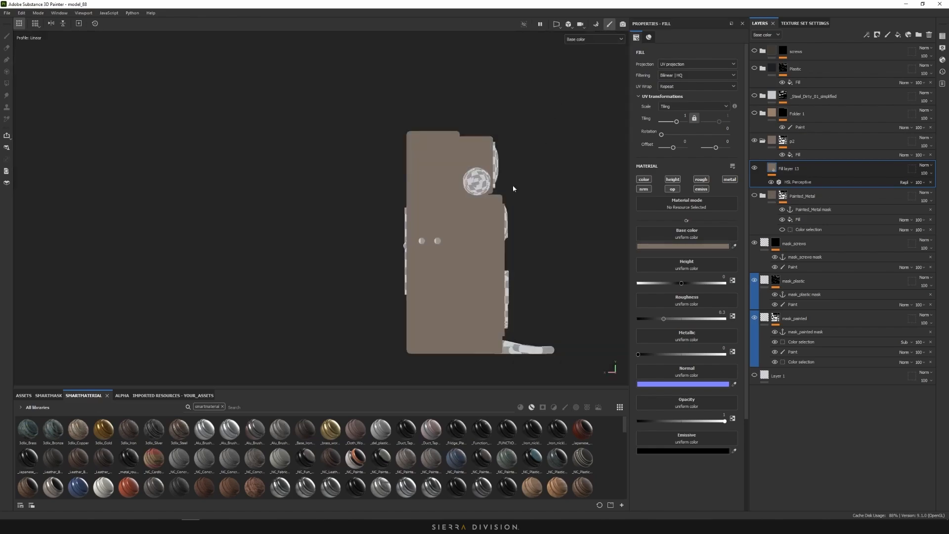
pyautogui.scroll(3, 449, 227)
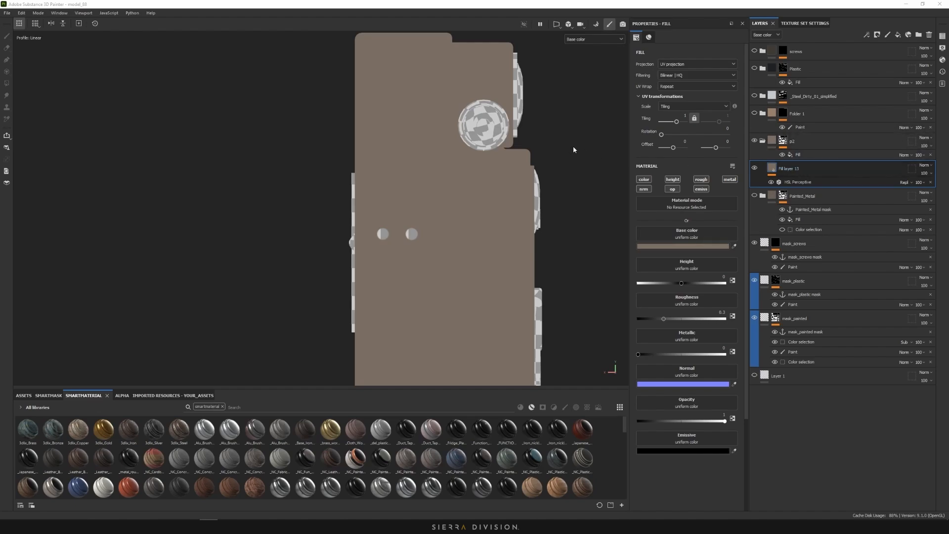
pyautogui.keyDown('alt'); pyautogui.moveTo(553, 148); pyautogui.dragTo(512, 156); pyautogui.keyUp('alt')
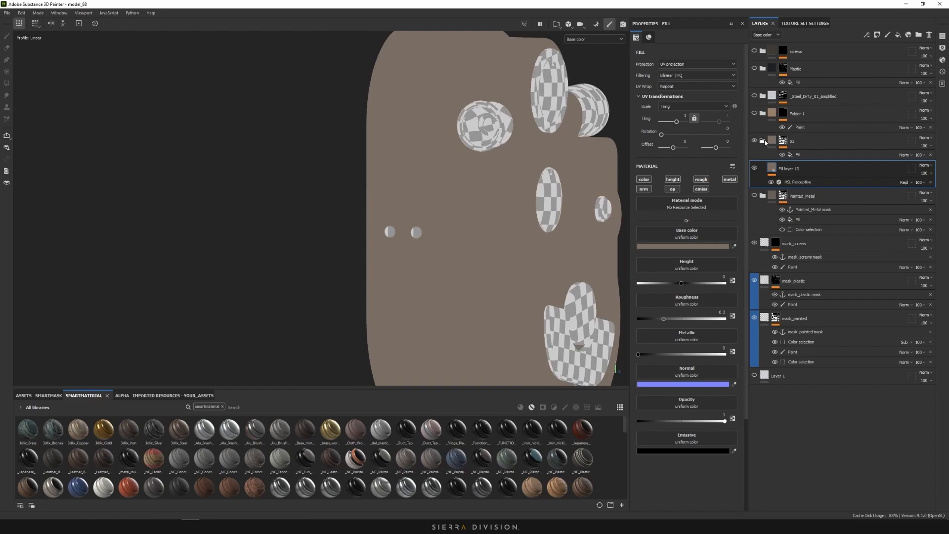
# Hide the Painted_Metal folder and make the p2 folder visible again
pyautogui.press('Delete')
pyautogui.scroll(5, 472, 199)
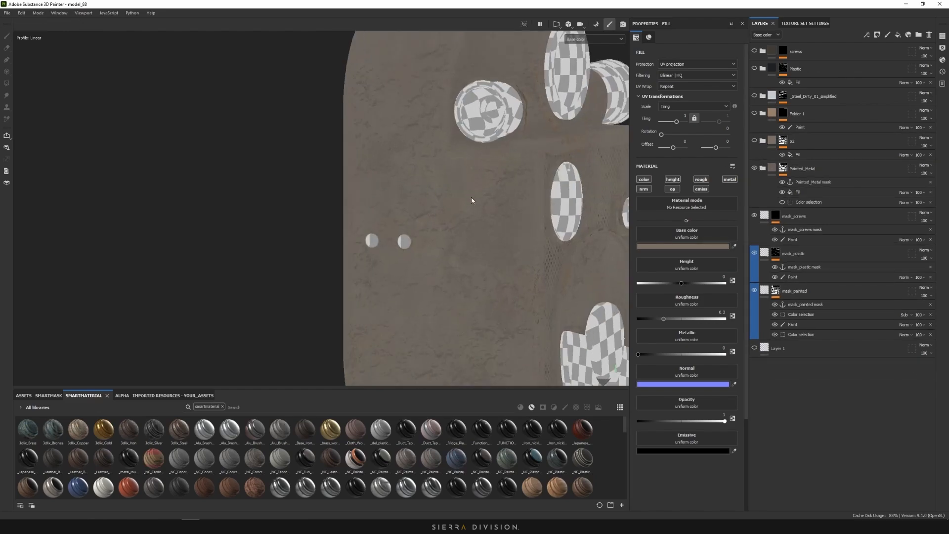
pyautogui.keyDown('alt'); pyautogui.keyDown('shift'); pyautogui.moveTo(494, 195); pyautogui.dragTo(514, 194); pyautogui.keyUp('shift'); pyautogui.keyUp('alt')
pyautogui.click(762, 168)
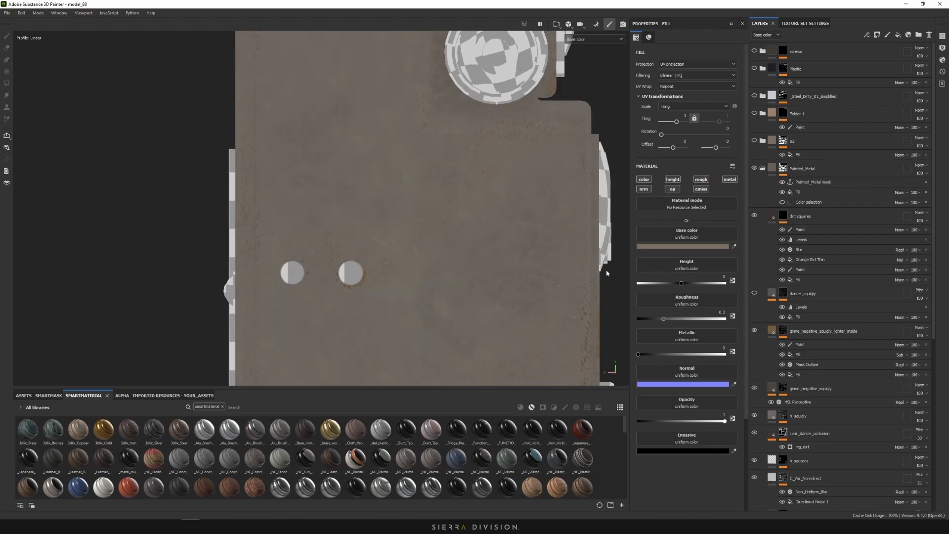
pyautogui.scroll(4, 361, 150)
pyautogui.scroll(-5, 384, 200)
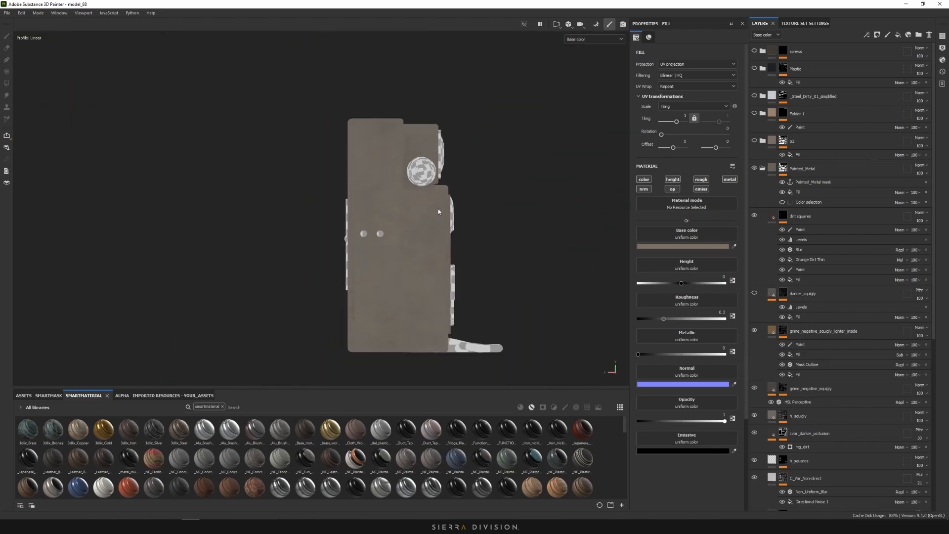
pyautogui.keyDown('alt'); pyautogui.moveTo(438, 209); pyautogui.dragTo(391, 213); pyautogui.keyUp('alt')
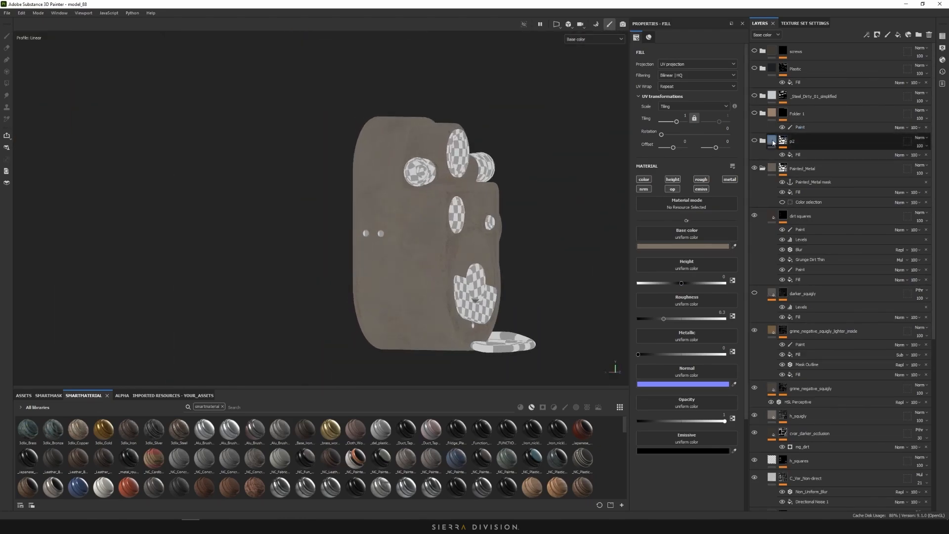
pyautogui.click(755, 168)
pyautogui.click(754, 141)
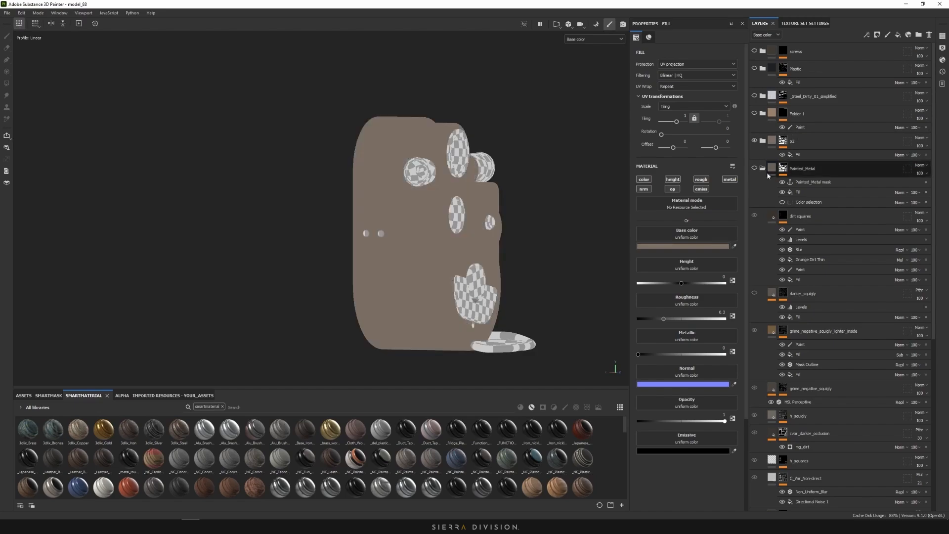
# Create a new Fill layer 14 inside the p2 folder
pyautogui.click(762, 169)
pyautogui.click(763, 142)
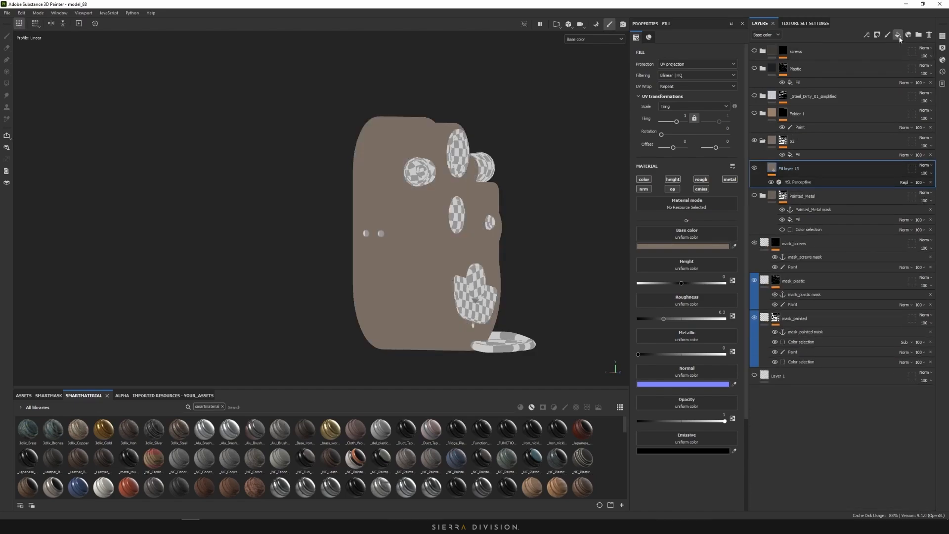
pyautogui.click(897, 35)
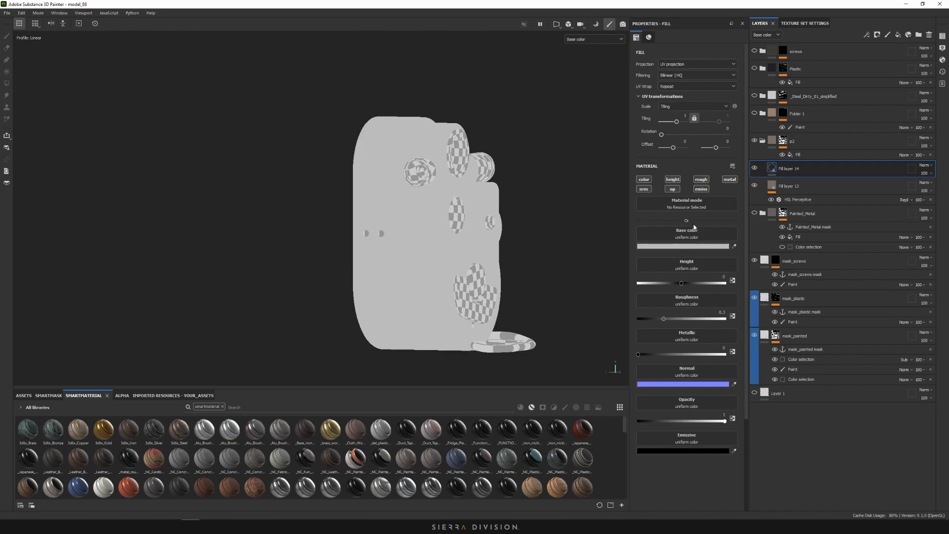
pyautogui.click(924, 166)
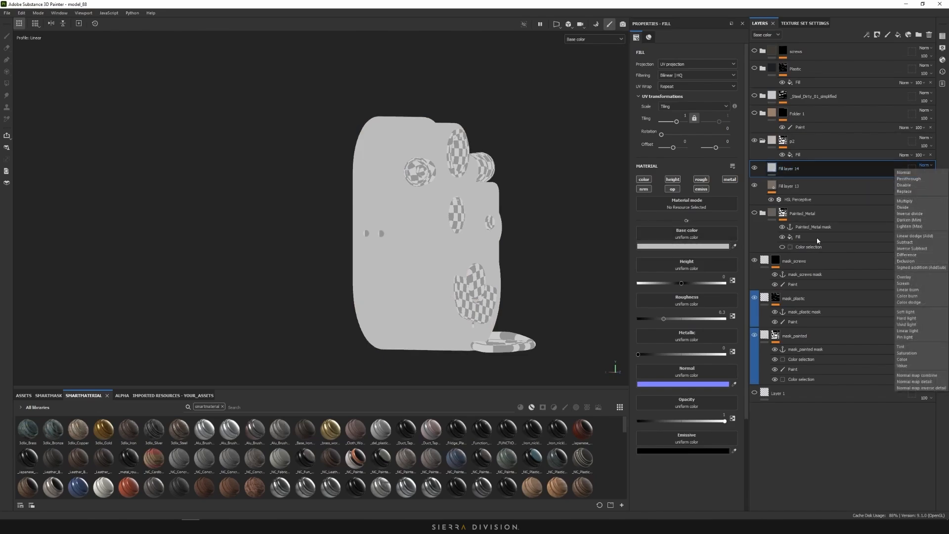
# Switch off Fill layer 14's normal, colour, opacity, height, emissive, roughness and metallic channels
pyautogui.click(643, 191)
pyautogui.click(644, 181)
pyautogui.click(672, 189)
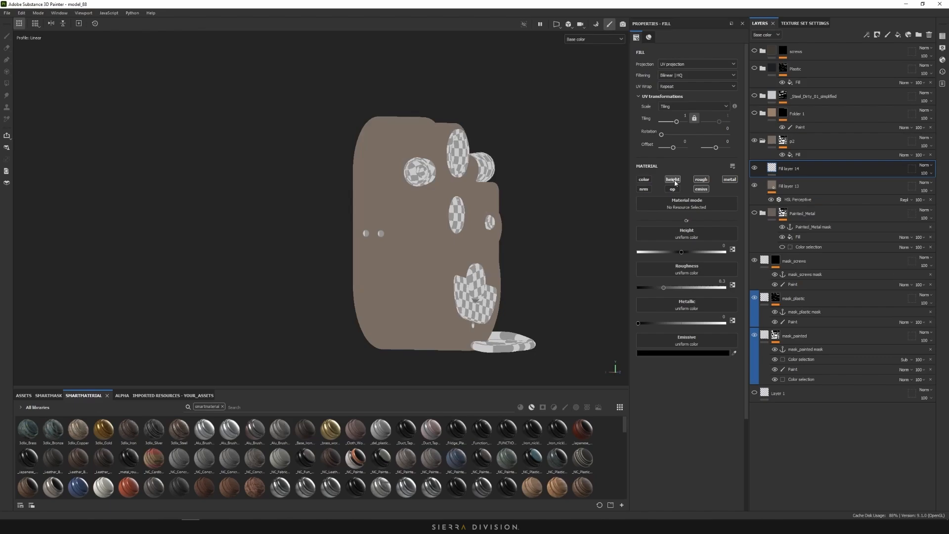
pyautogui.click(672, 180)
pyautogui.click(701, 189)
pyautogui.click(702, 179)
pyautogui.click(730, 179)
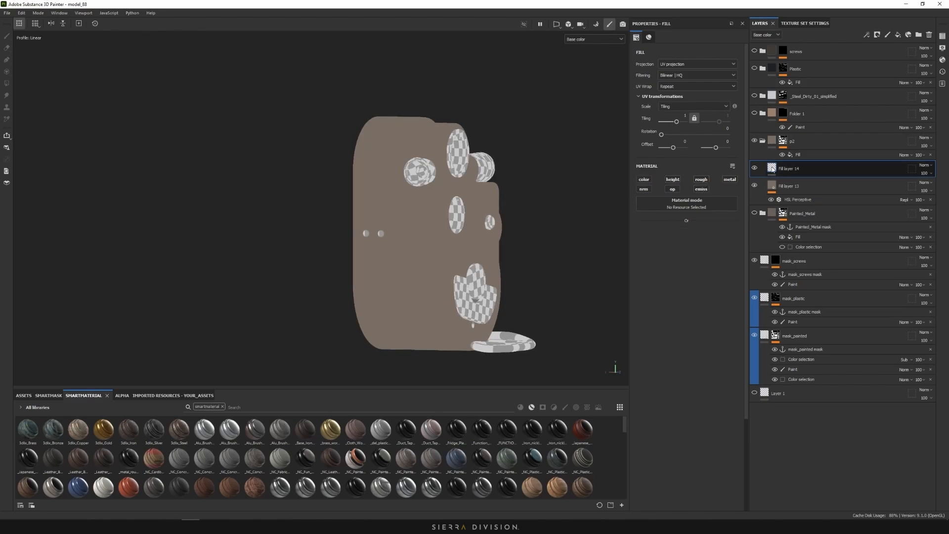
# Add an HSL Perceptive filter to Fill layer 14
pyautogui.rightClick(773, 169)
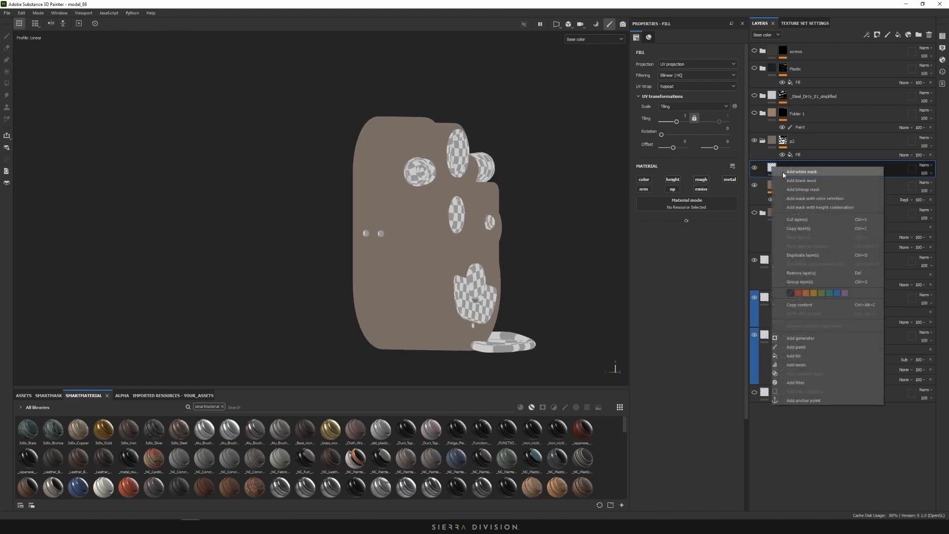
pyautogui.click(801, 378)
pyautogui.click(681, 78)
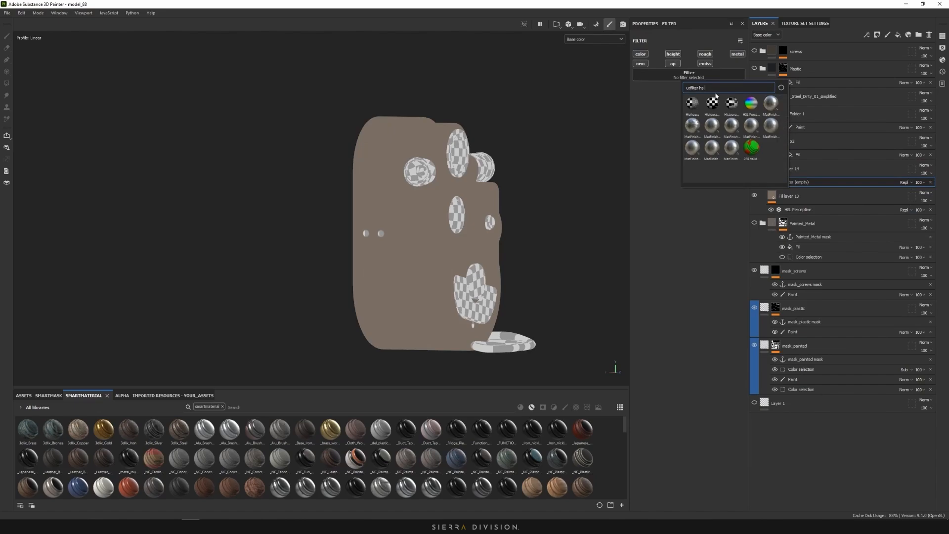
pyautogui.click(752, 105)
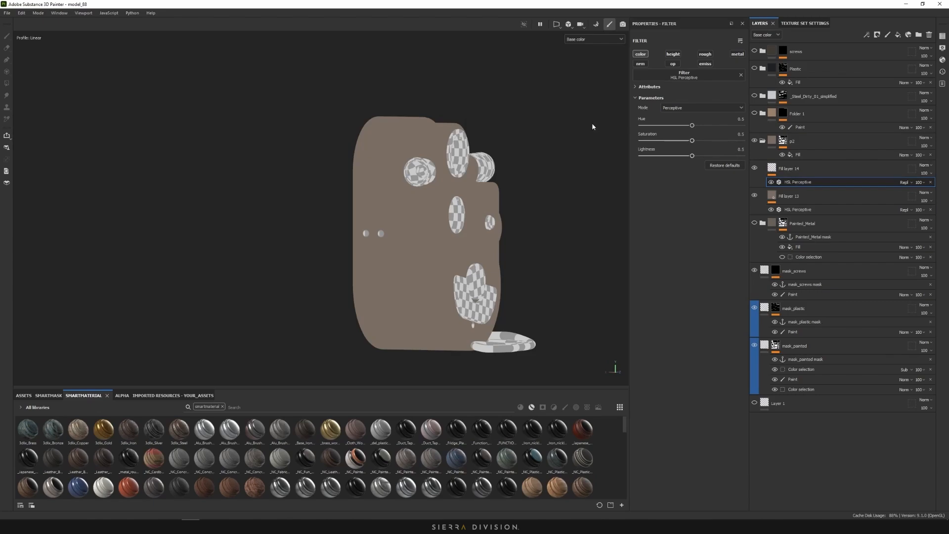
pyautogui.keyDown('alt'); pyautogui.moveTo(542, 182); pyautogui.dragTo(554, 191); pyautogui.keyUp('alt')
pyautogui.scroll(3, 464, 192)
pyautogui.moveTo(464, 191); pyautogui.dragTo(464, 163, button='middle')
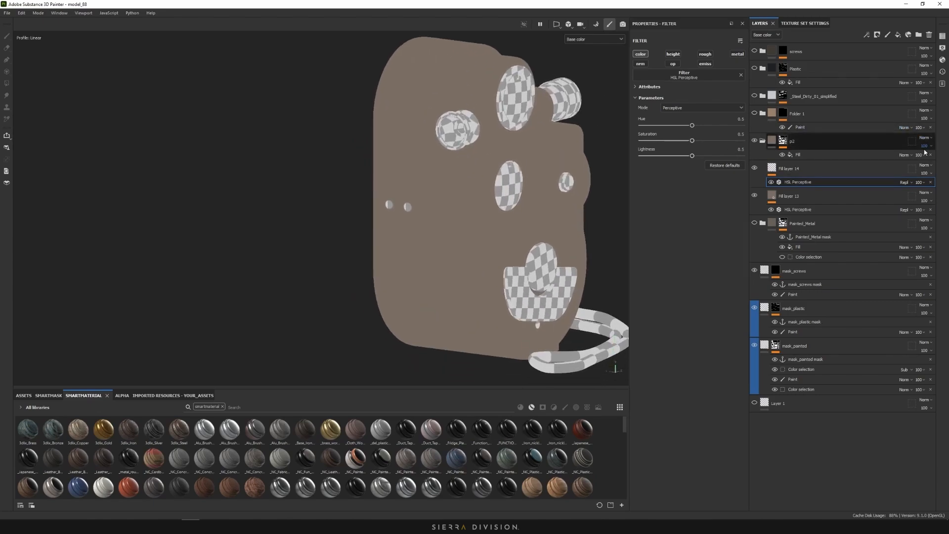
# Set Fill layer 14 to Passthrough blending, then try draining the filter's saturation and undo it
pyautogui.click(924, 167)
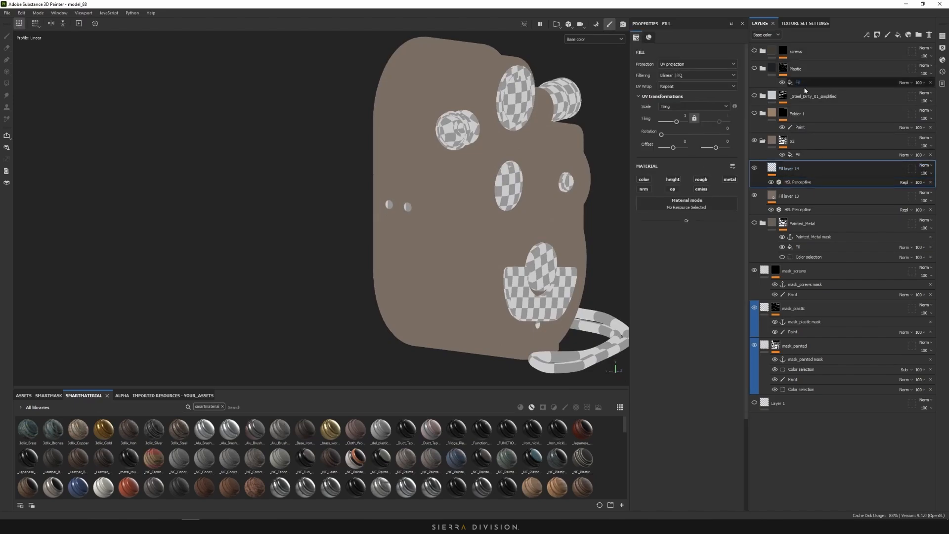
pyautogui.click(909, 178)
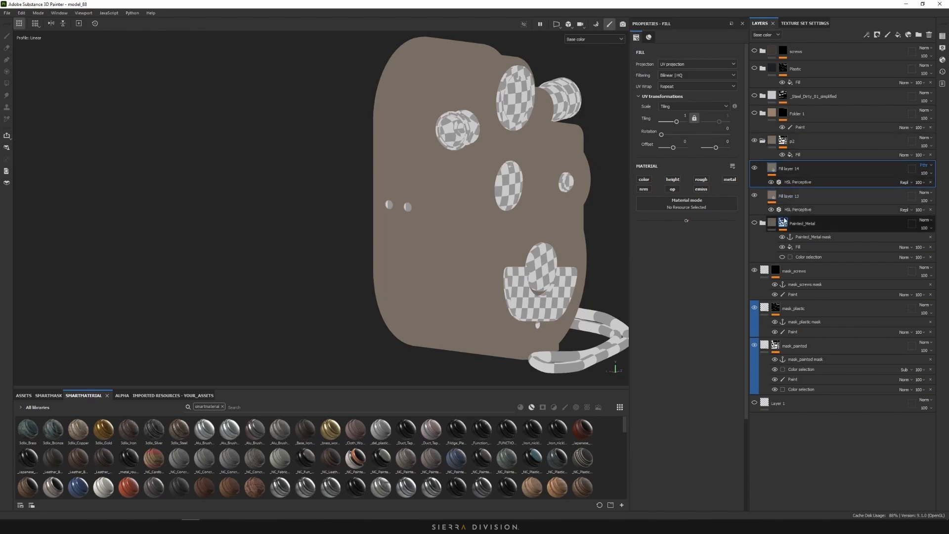
pyautogui.keyDown('alt'); pyautogui.moveTo(515, 159); pyautogui.dragTo(525, 145, button='middle'); pyautogui.keyUp('alt')
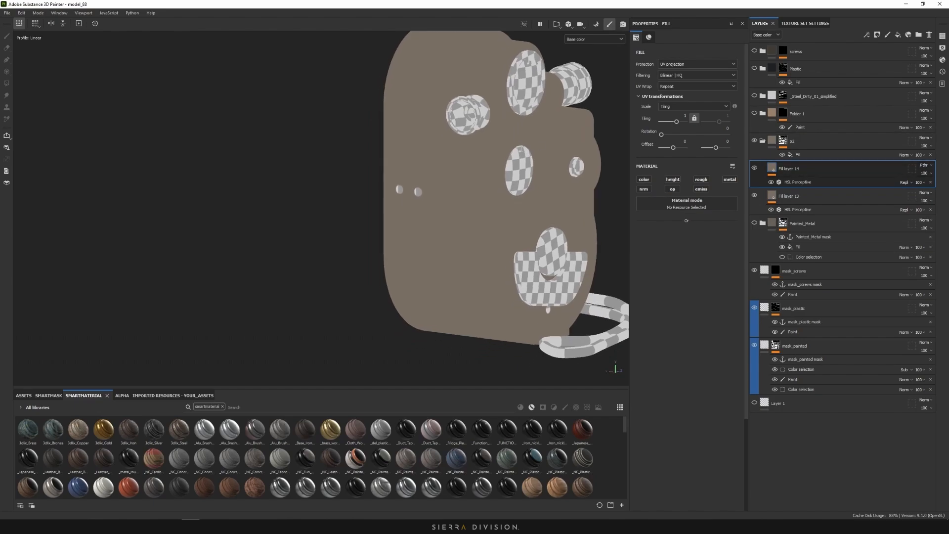
pyautogui.click(764, 180)
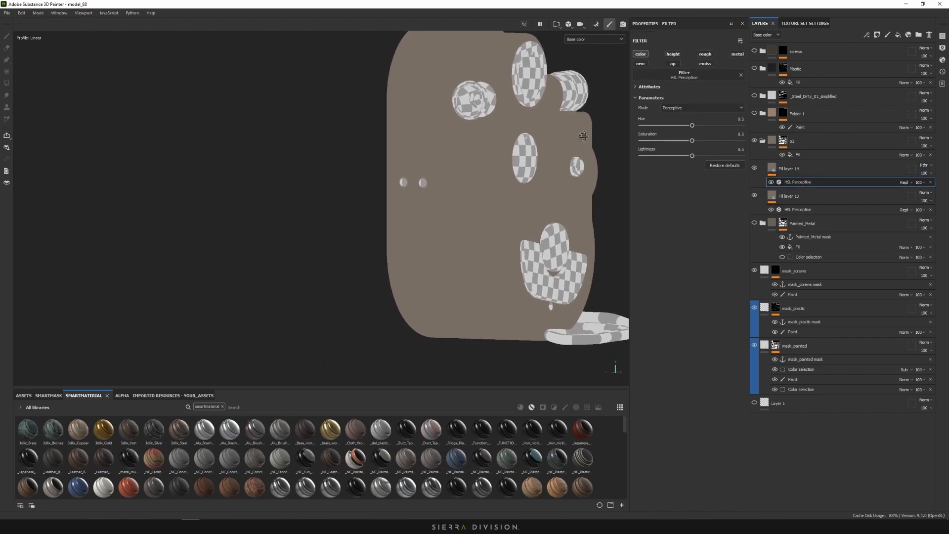
pyautogui.moveTo(691, 141); pyautogui.dragTo(642, 141)
pyautogui.hotkey('ctrl', 'z')
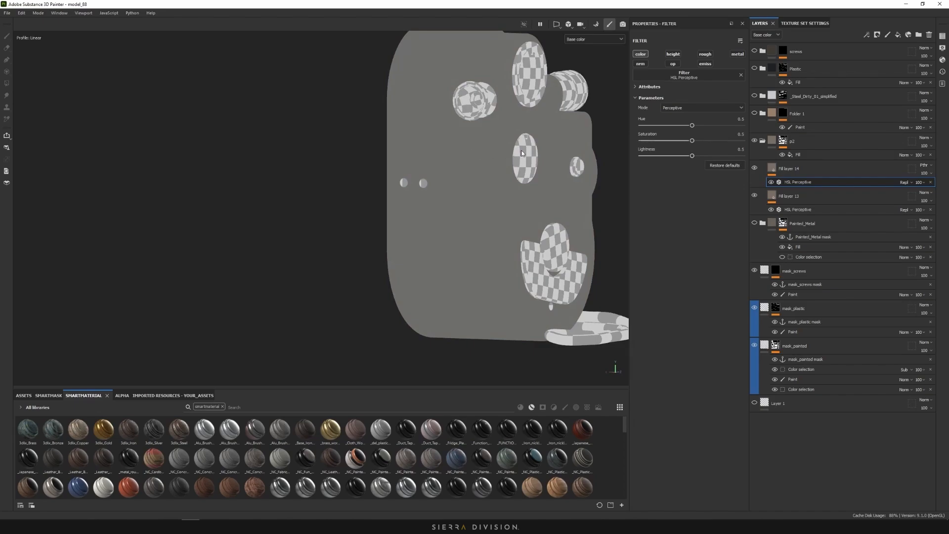
# Make a test fill copy with orange colour and a black mask, and paint an orange stroke on the camera's face
pyautogui.click(796, 197)
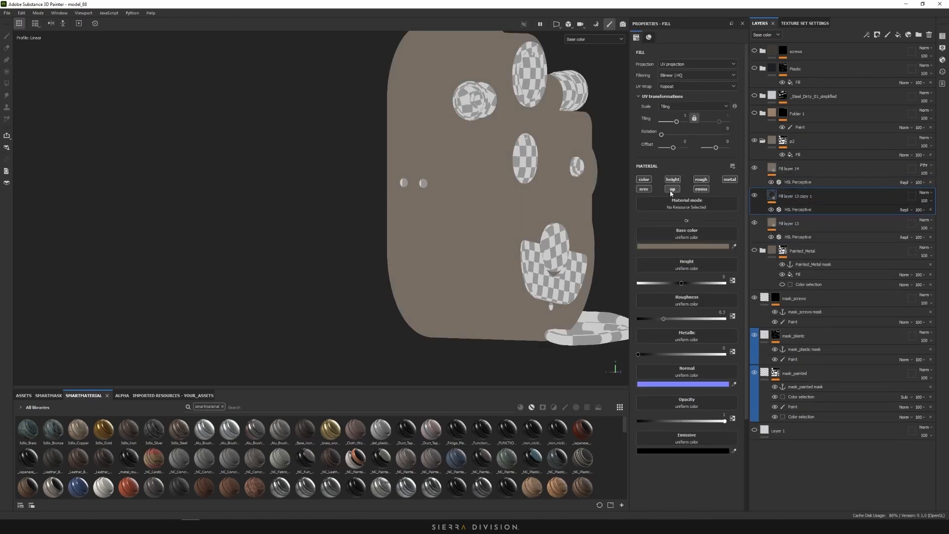
pyautogui.click(682, 245)
pyautogui.click(769, 277)
pyautogui.rightClick(784, 195)
pyautogui.click(786, 207)
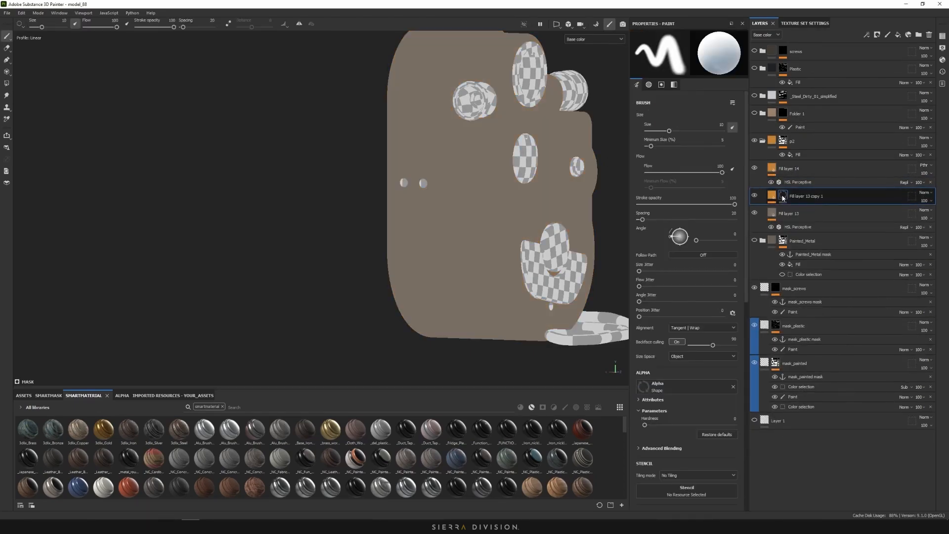
pyautogui.rightClick(783, 196)
pyautogui.click(810, 438)
pyautogui.moveTo(475, 184); pyautogui.dragTo(438, 94)
# Shift the filter hue to compare, then delete the Fill layer 13 copy 1 test layer
pyautogui.click(810, 184)
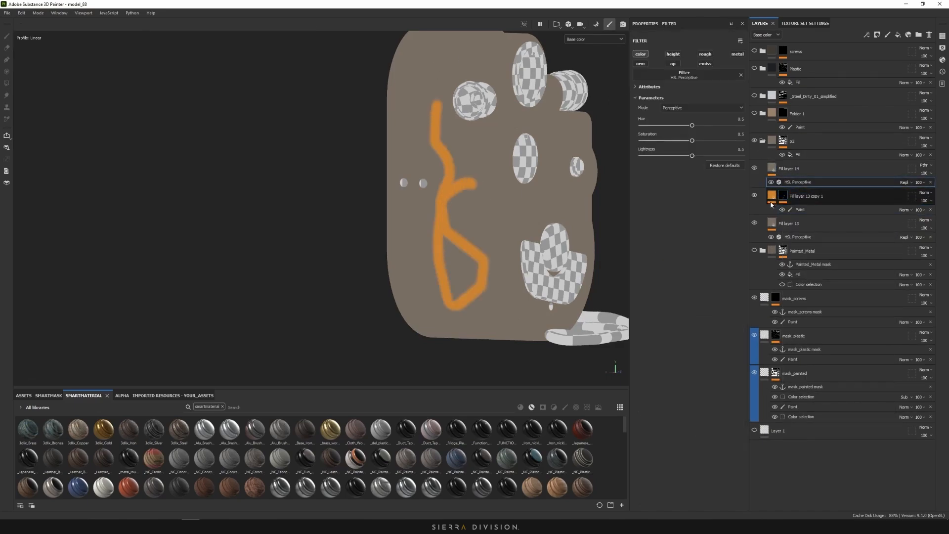
pyautogui.moveTo(691, 126); pyautogui.dragTo(659, 127)
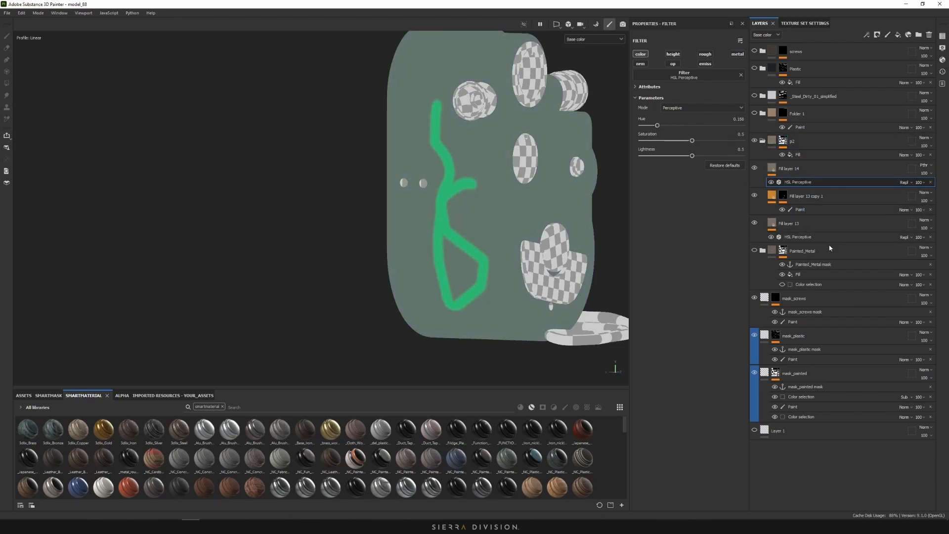
pyautogui.click(832, 194)
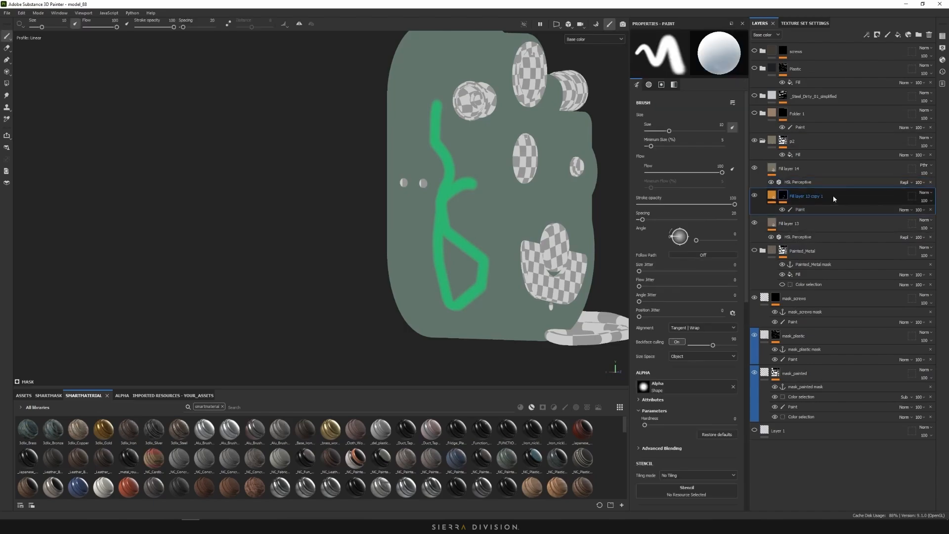
pyautogui.press('Delete')
# Set the HSL Perceptive hue to 0.5 and reselect Fill layer 14
pyautogui.click(813, 181)
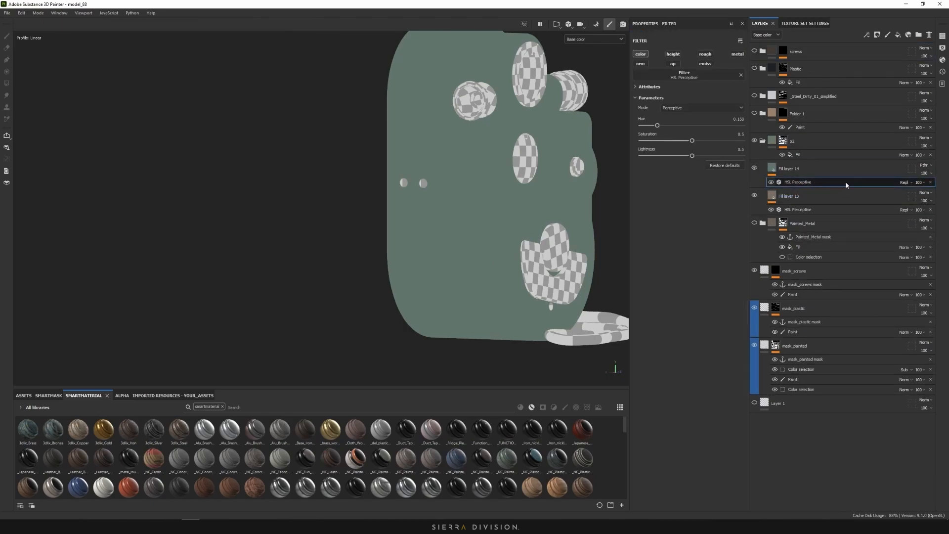
pyautogui.moveTo(670, 128); pyautogui.dragTo(692, 130)
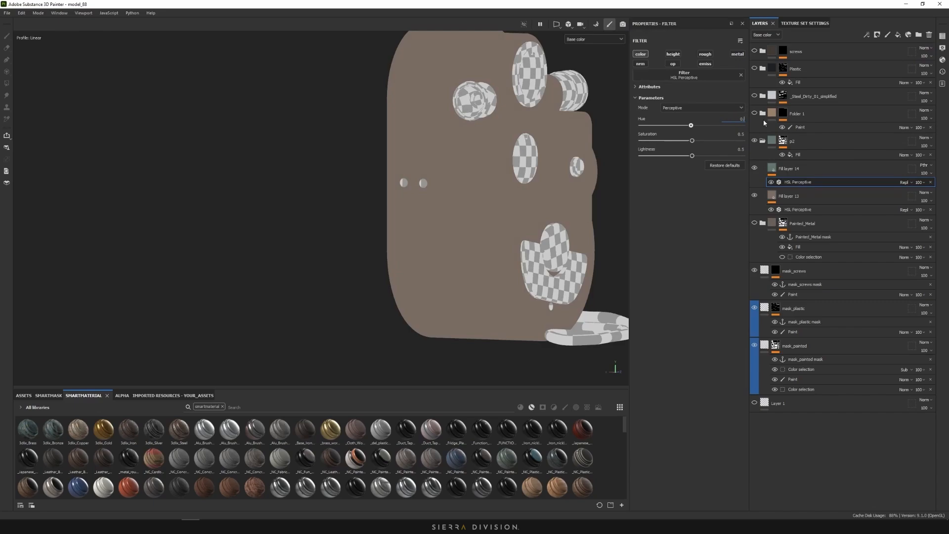
pyautogui.write('5')
pyautogui.press('Return')
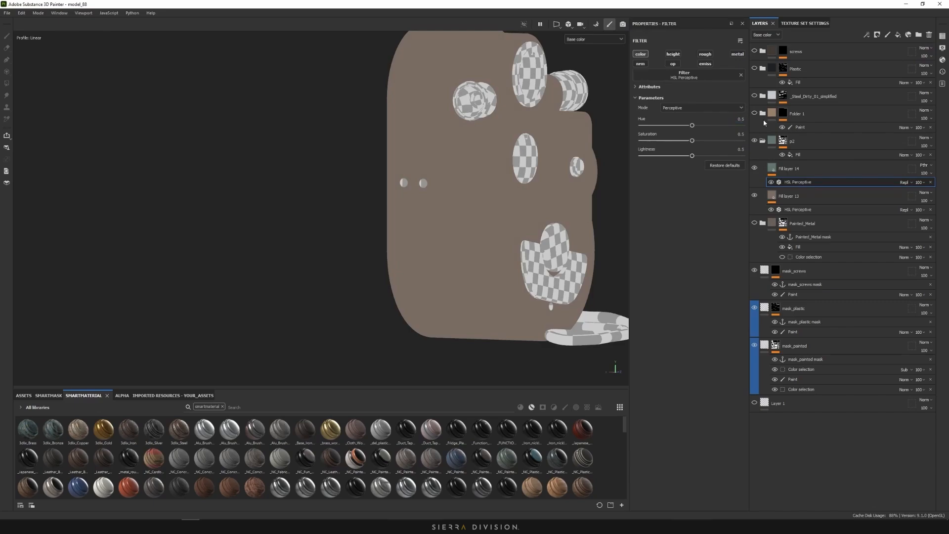
pyautogui.click(812, 168)
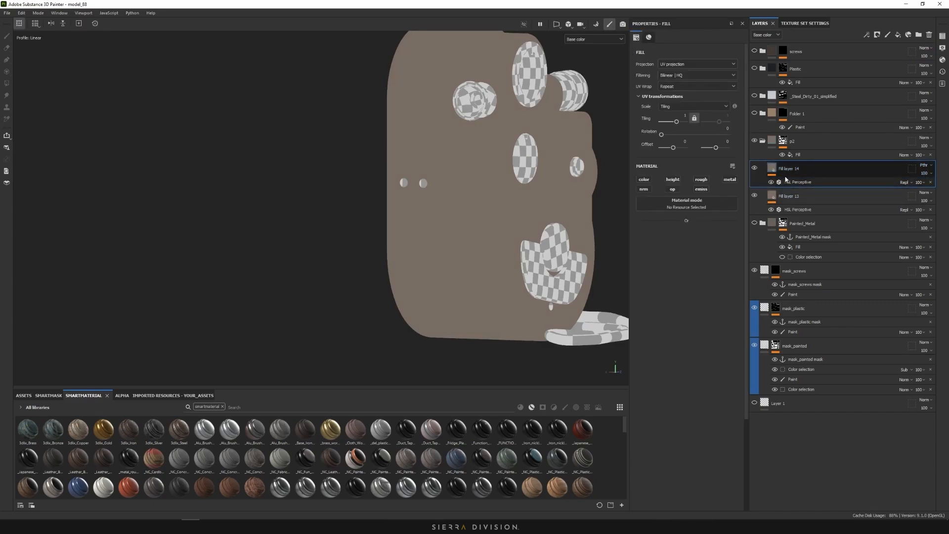
# Lower the HSL filter's lightness to 0.451 and saturation to 0.491, then add a black mask
pyautogui.click(787, 182)
pyautogui.click(773, 169)
pyautogui.click(803, 183)
pyautogui.scroll(2, 534, 176)
pyautogui.keyDown('alt'); pyautogui.moveTo(523, 162); pyautogui.dragTo(542, 248, button='middle'); pyautogui.keyUp('alt')
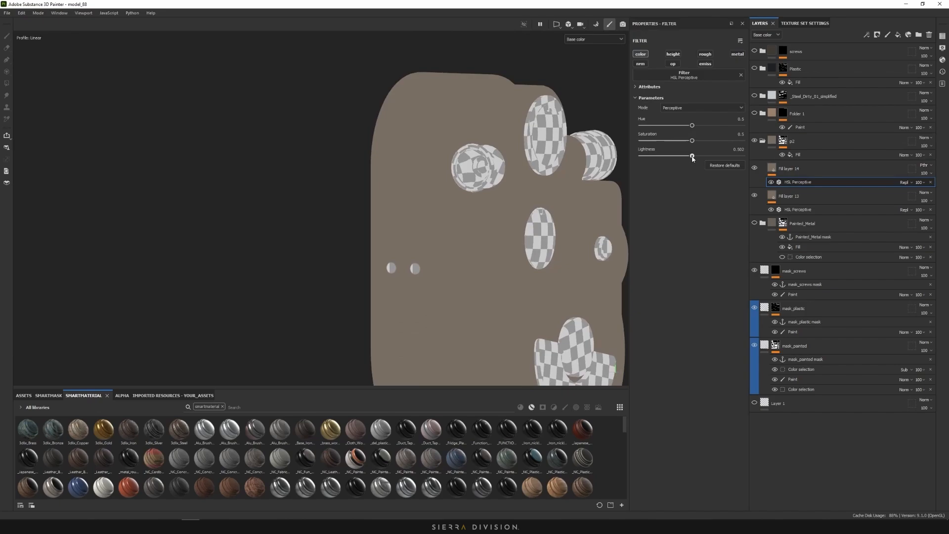
pyautogui.moveTo(693, 158); pyautogui.dragTo(690, 158)
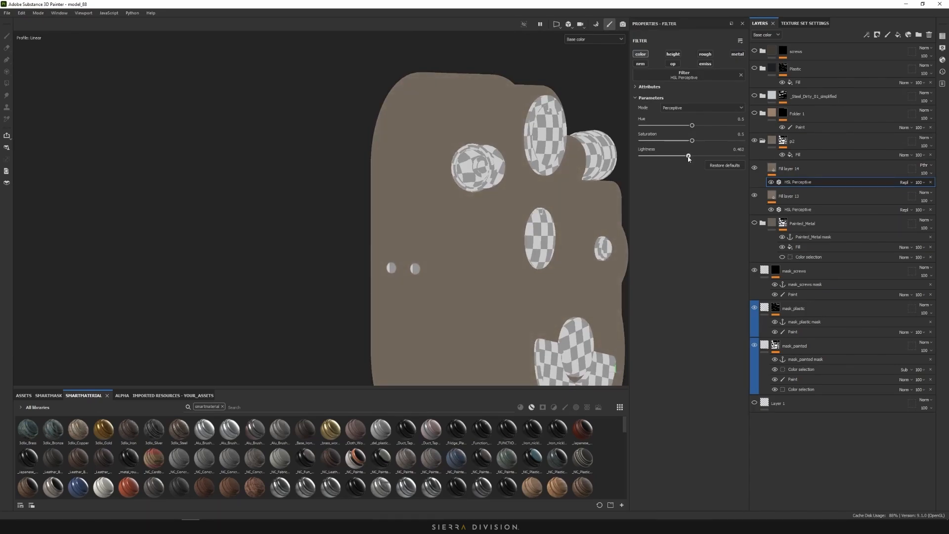
pyautogui.moveTo(692, 141); pyautogui.dragTo(691, 148)
pyautogui.rightClick(772, 166)
pyautogui.click(795, 181)
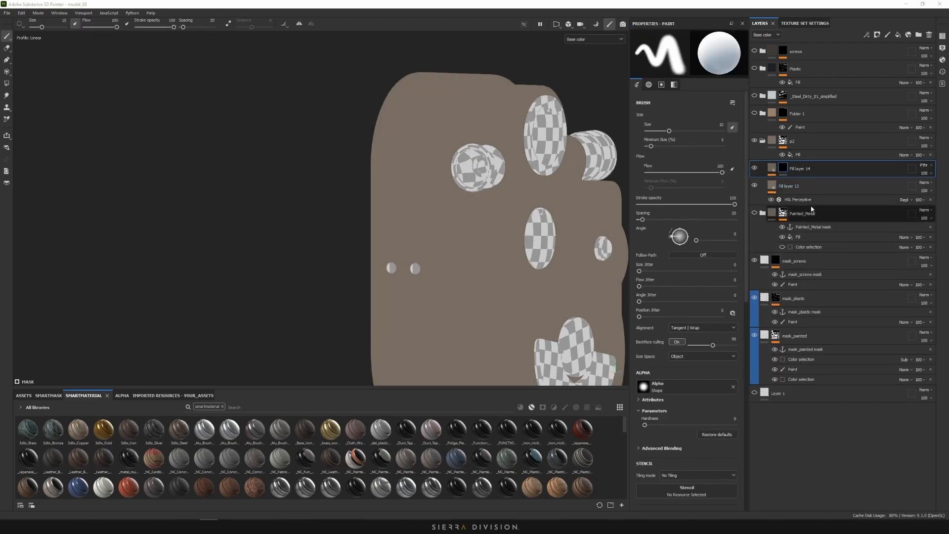
# Add a fill to Fill layer 14's mask using the Grunge Paper Ripped texture
pyautogui.rightClick(784, 170)
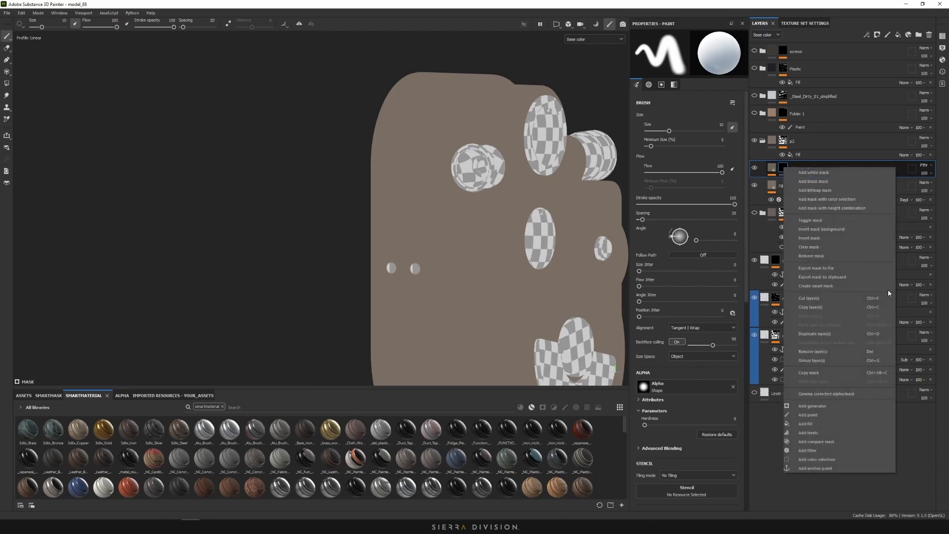
pyautogui.click(841, 424)
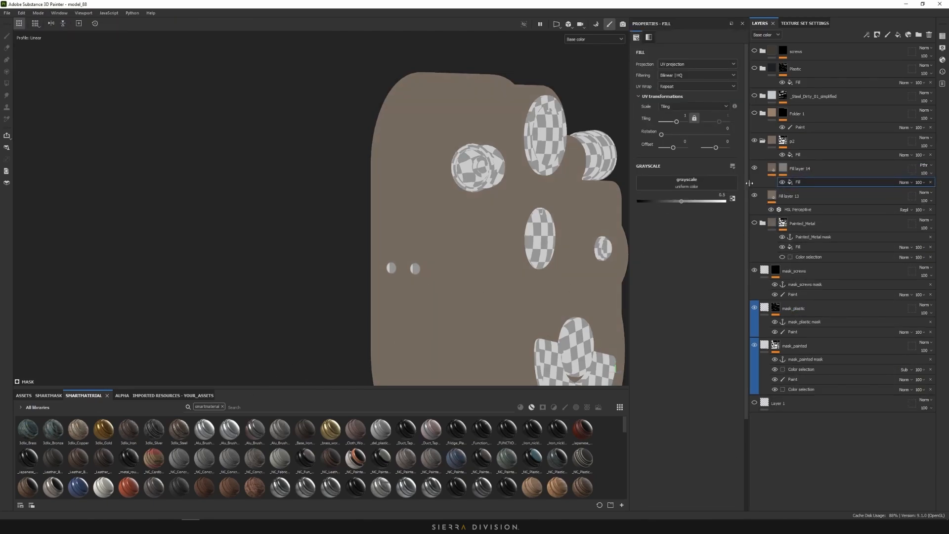
pyautogui.click(687, 182)
pyautogui.click(746, 196)
pyautogui.write('gru')
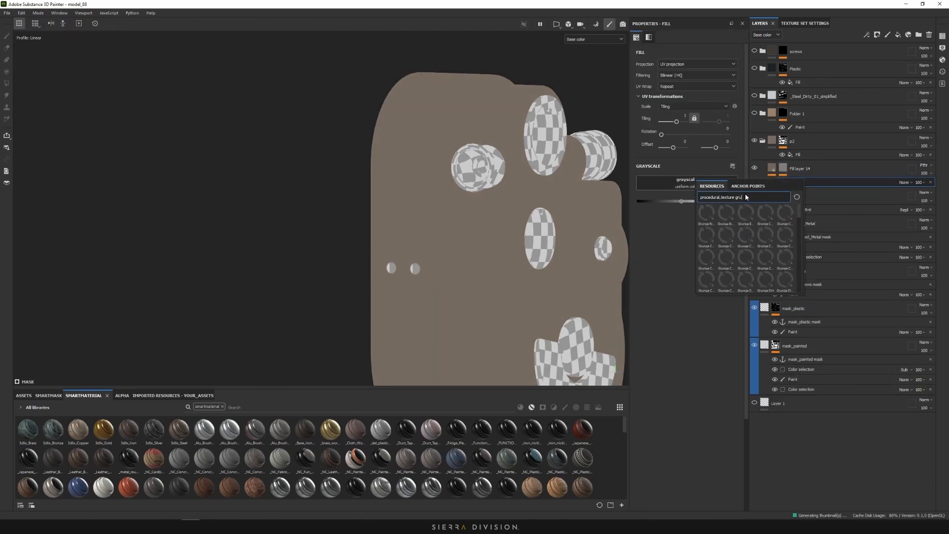
pyautogui.write('ng')
pyautogui.moveTo(747, 211)
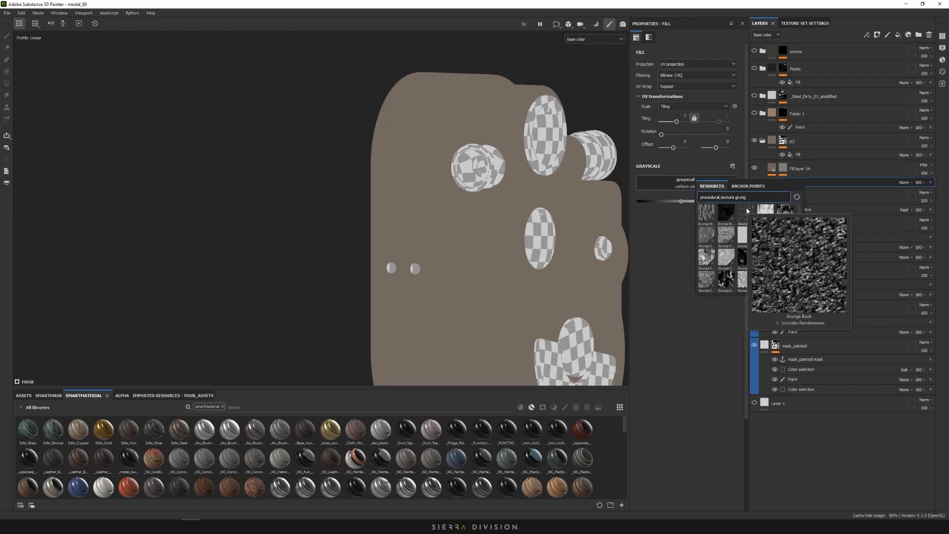
pyautogui.moveTo(791, 214)
pyautogui.scroll(-3, 789, 232)
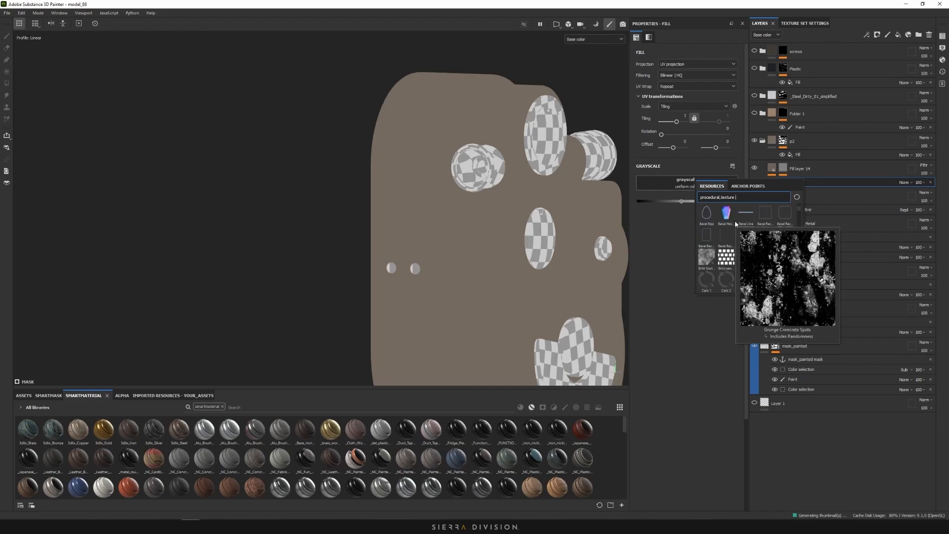
pyautogui.click(734, 220)
# Set the grunge fill's projection to Tri-planar and lower its tiling to -0.43
pyautogui.click(672, 65)
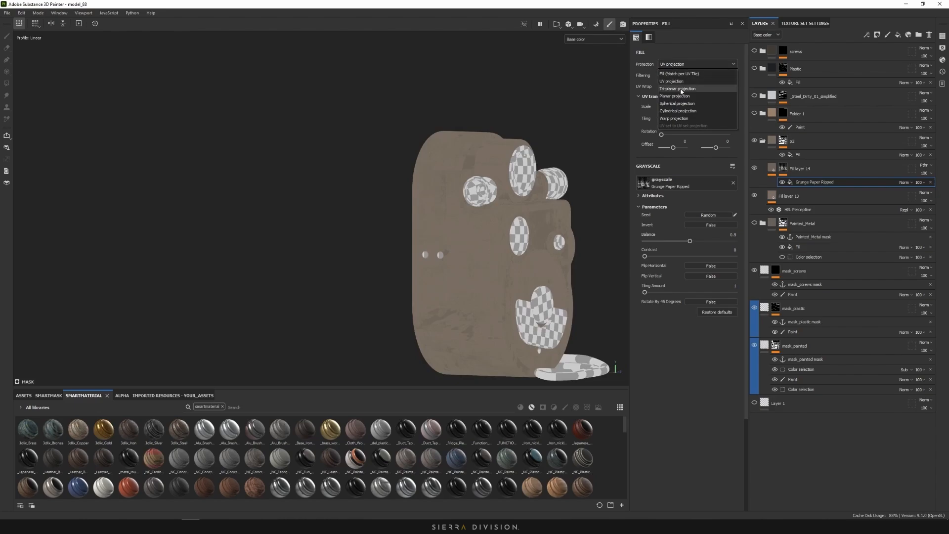
pyautogui.click(677, 89)
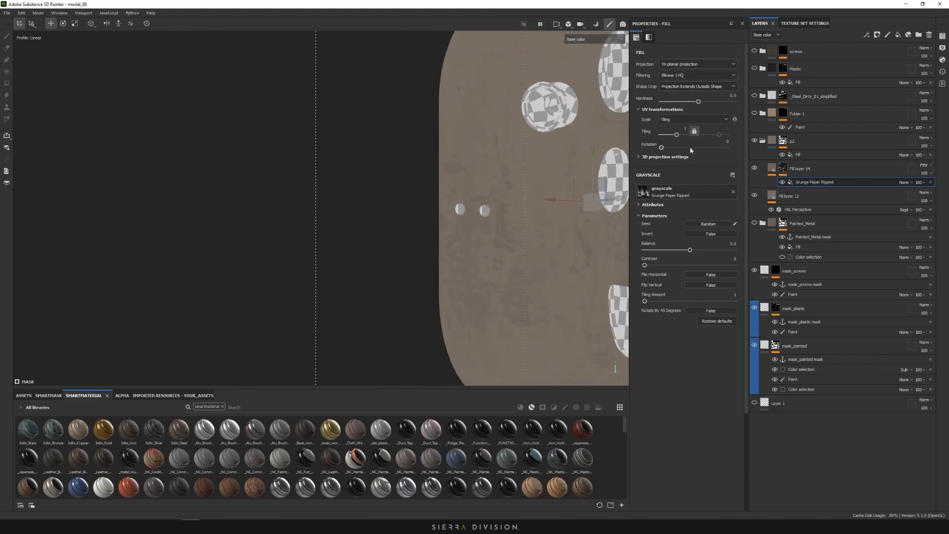
pyautogui.moveTo(676, 135); pyautogui.dragTo(671, 139)
pyautogui.scroll(-5, 477, 175)
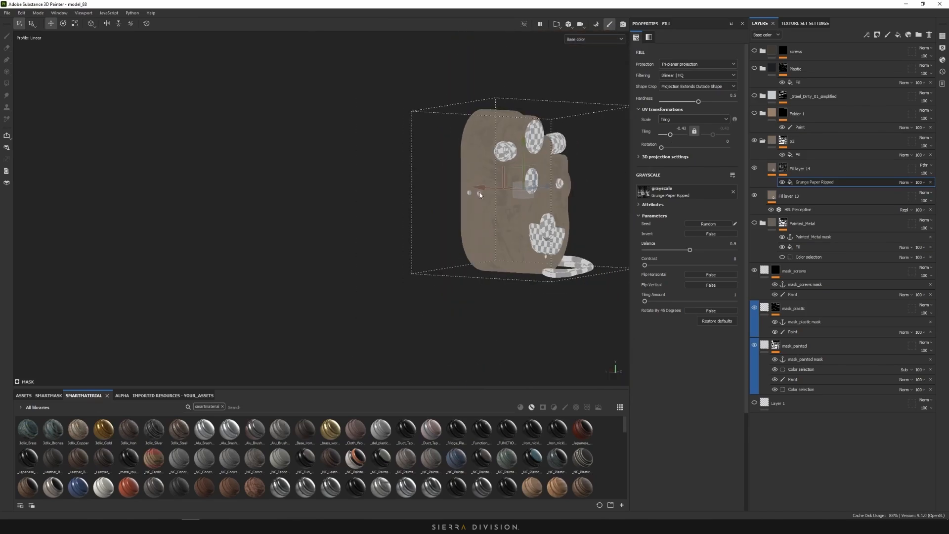
pyautogui.moveTo(465, 170)
pyautogui.keyDown('alt'); pyautogui.mouseDown()
pyautogui.moveTo(333, 155)
pyautogui.moveTo(464, 171)
pyautogui.mouseUp(); pyautogui.keyUp('alt')
pyautogui.scroll(3, 535, 195)
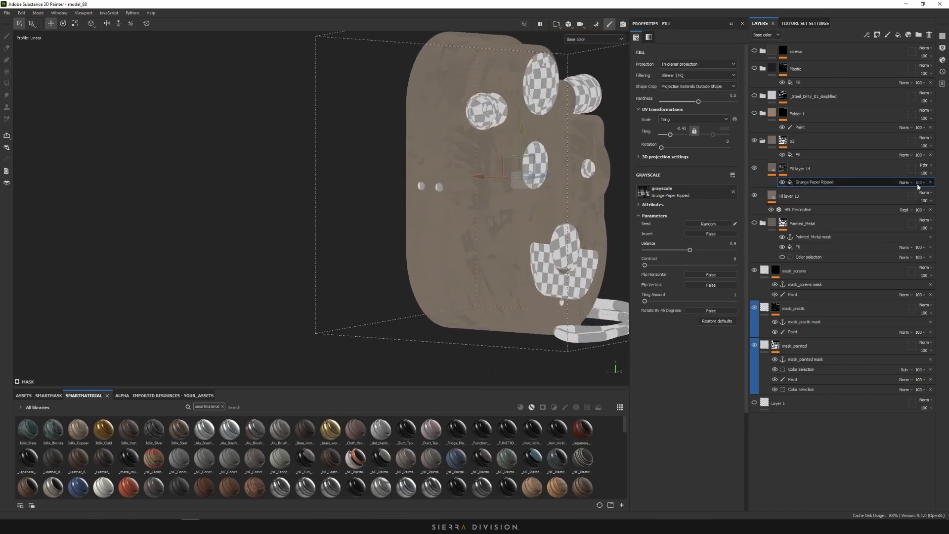
pyautogui.click(919, 182)
pyautogui.rightClick(847, 182)
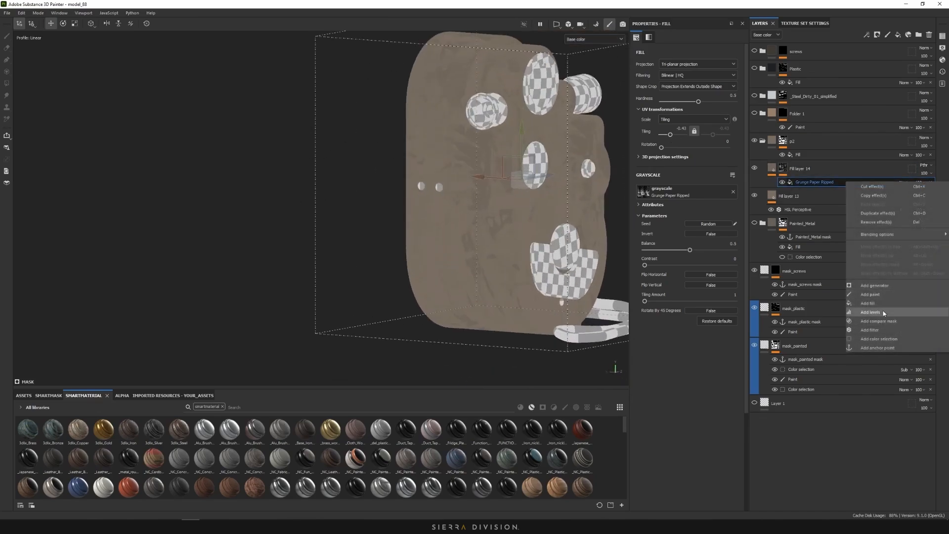
# Add a second mask fill with 3D Perlin Noise and reduce its scale to about 13.4
pyautogui.click(868, 303)
pyautogui.click(721, 183)
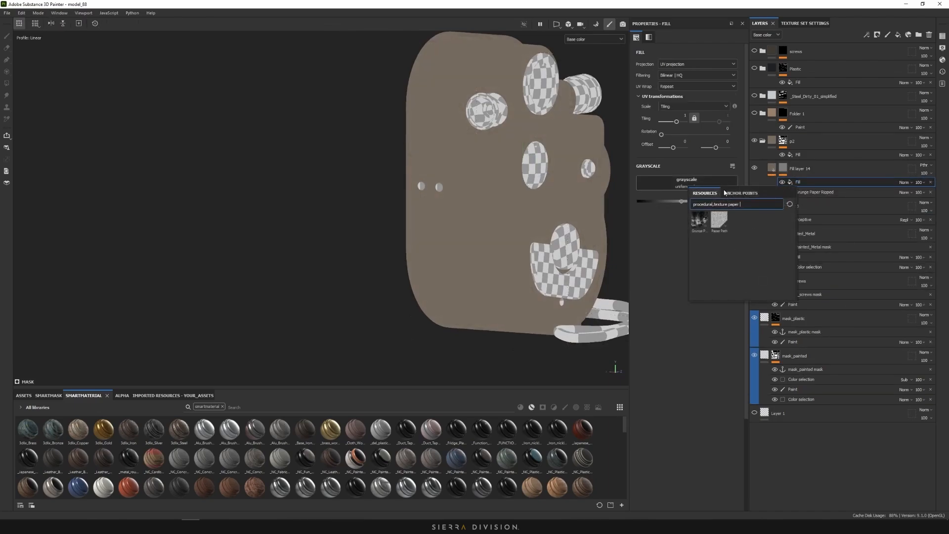
pyautogui.doubleClick(731, 205)
pyautogui.write('noise')
pyautogui.click(698, 217)
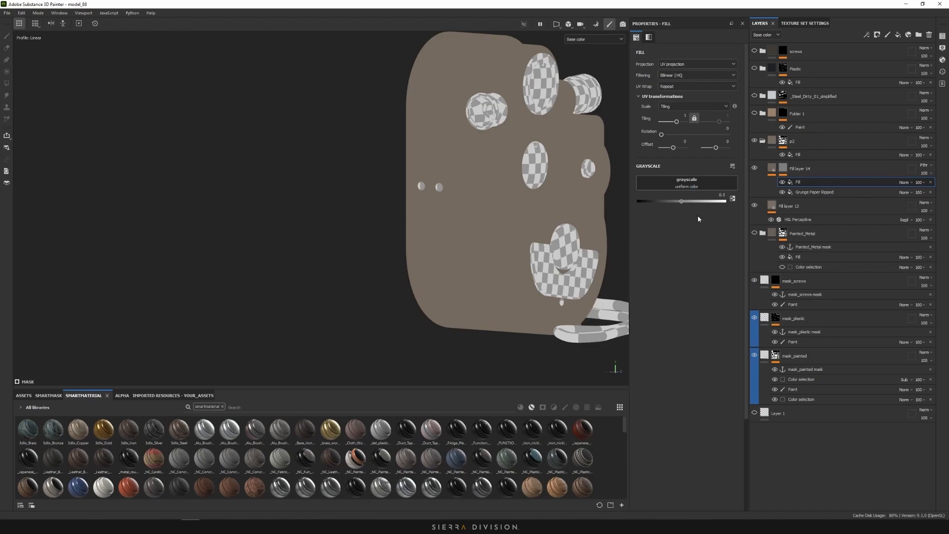
pyautogui.keyDown('alt'); pyautogui.moveTo(443, 151); pyautogui.dragTo(470, 170); pyautogui.keyUp('alt')
pyautogui.keyDown('alt'); pyautogui.moveTo(470, 170); pyautogui.dragTo(480, 216, button='middle'); pyautogui.keyUp('alt')
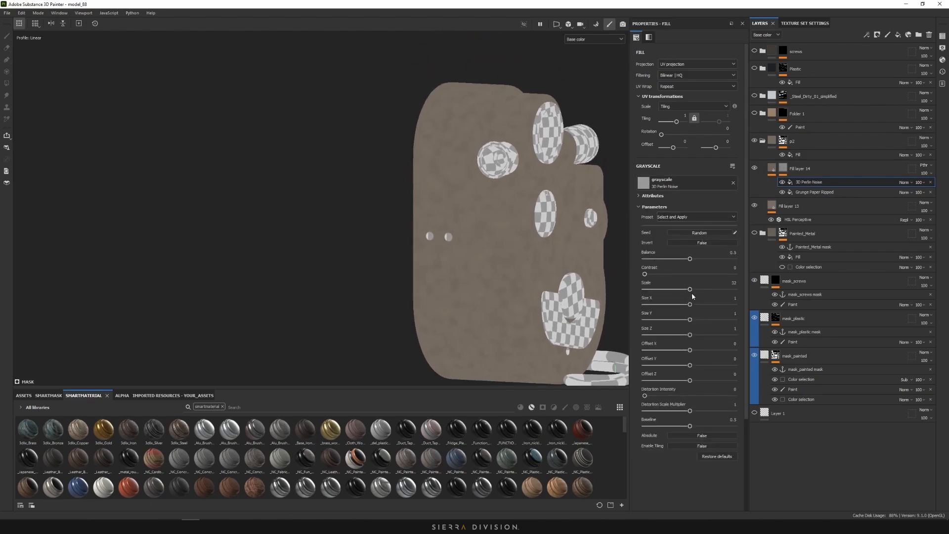
pyautogui.moveTo(689, 291); pyautogui.dragTo(663, 292)
# Set the noise fill's blend mode to Subtract, checking the mask on its own
pyautogui.click(904, 182)
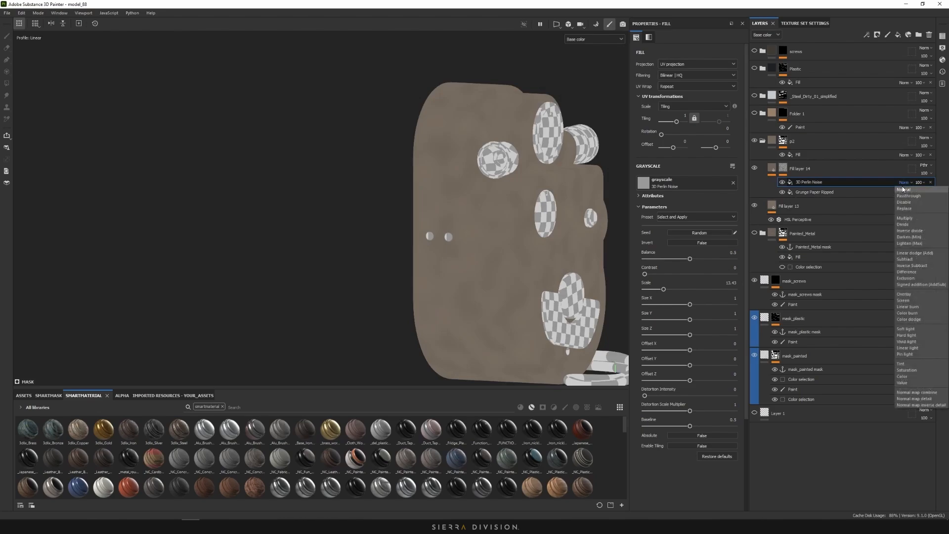
pyautogui.click(905, 218)
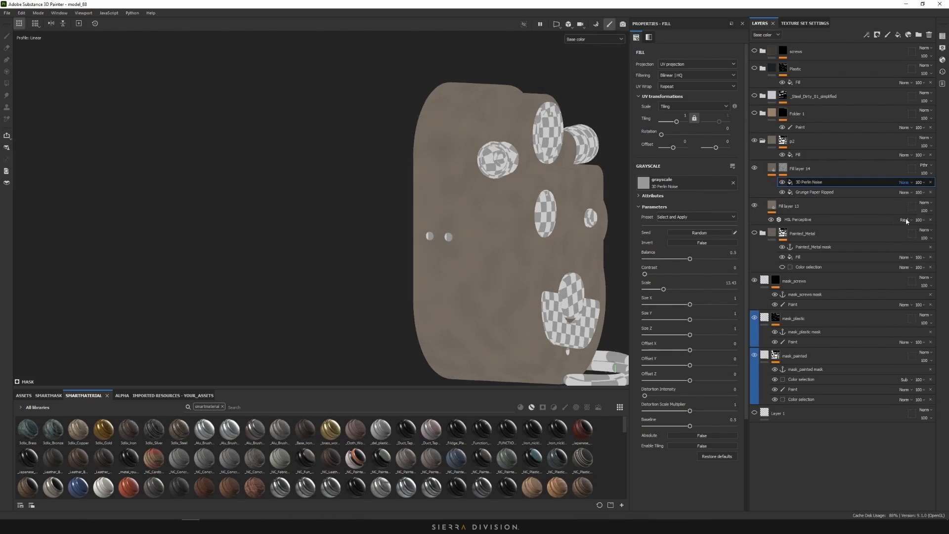
pyautogui.keyDown('alt'); pyautogui.click(784, 170); pyautogui.keyUp('alt')
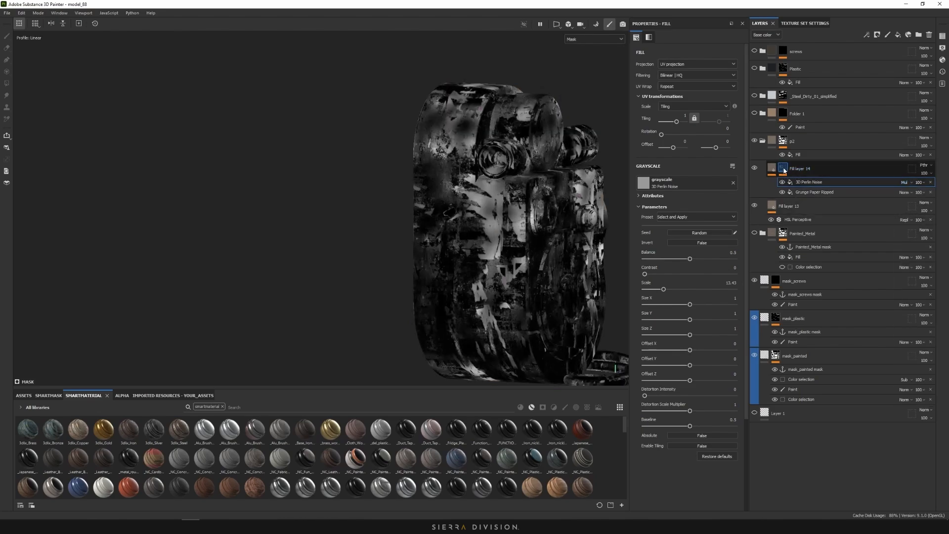
pyautogui.keyDown('alt'); pyautogui.moveTo(430, 198); pyautogui.dragTo(470, 183); pyautogui.keyUp('alt')
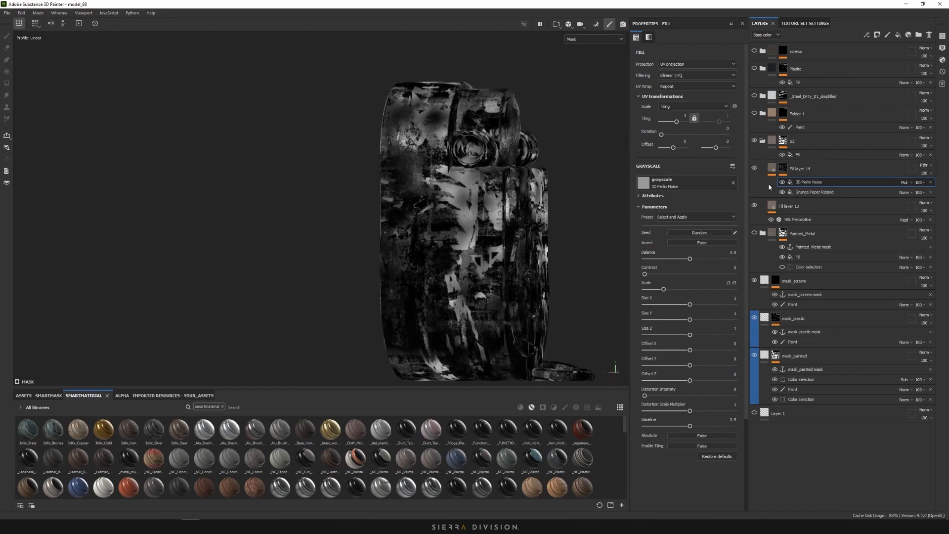
pyautogui.click(904, 182)
pyautogui.click(909, 259)
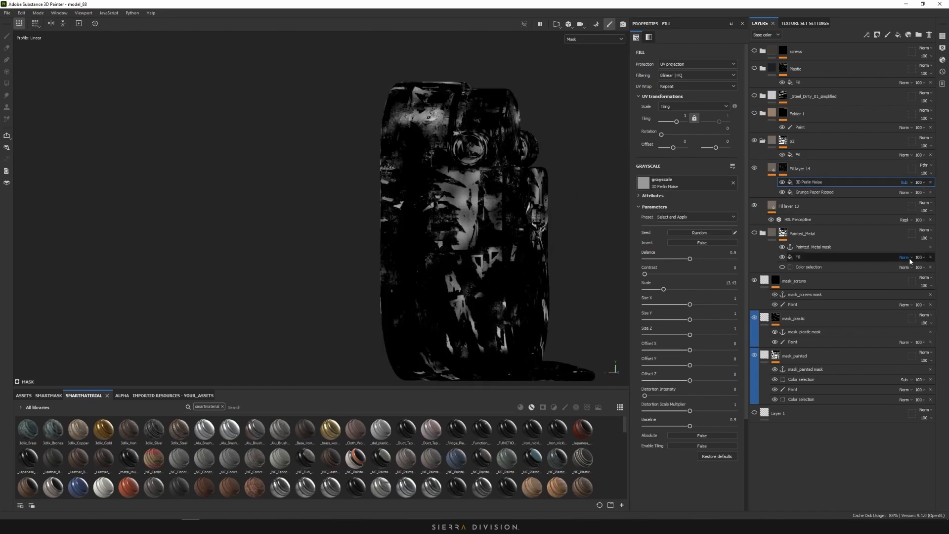
# Return the viewport to the full Material view and inspect the side of the camera
pyautogui.click(601, 40)
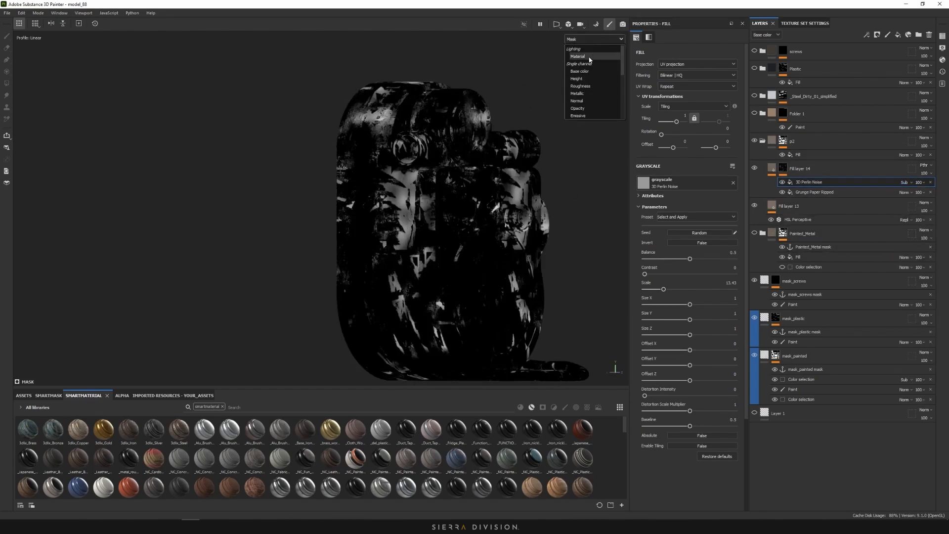
pyautogui.click(585, 48)
pyautogui.keyDown('alt'); pyautogui.moveTo(447, 176); pyautogui.dragTo(518, 195); pyautogui.keyUp('alt')
pyautogui.scroll(-5, 428, 183)
pyautogui.scroll(8, 426, 193)
# Switch the viewport to the Mask channel and inspect the Grunge Galvanic Large mask across the camera
pyautogui.click(815, 192)
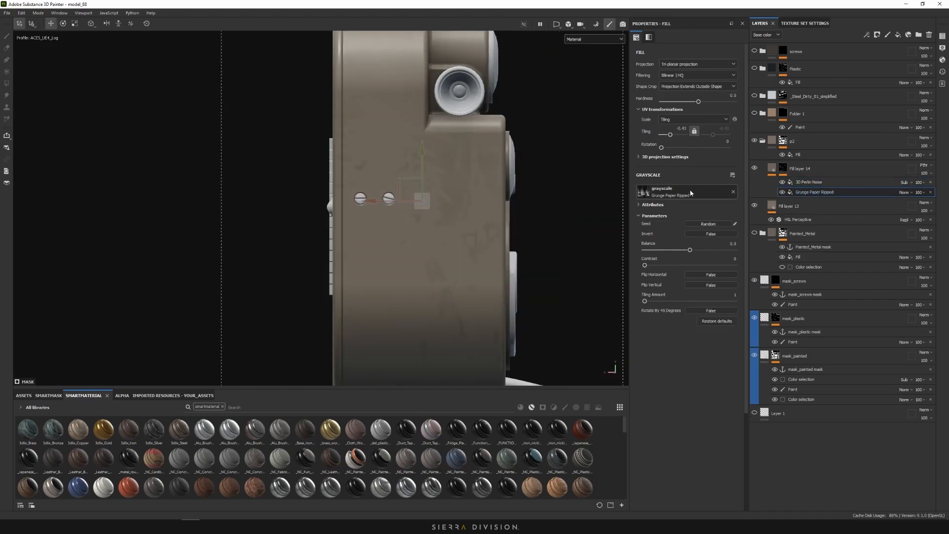
pyautogui.click(589, 39)
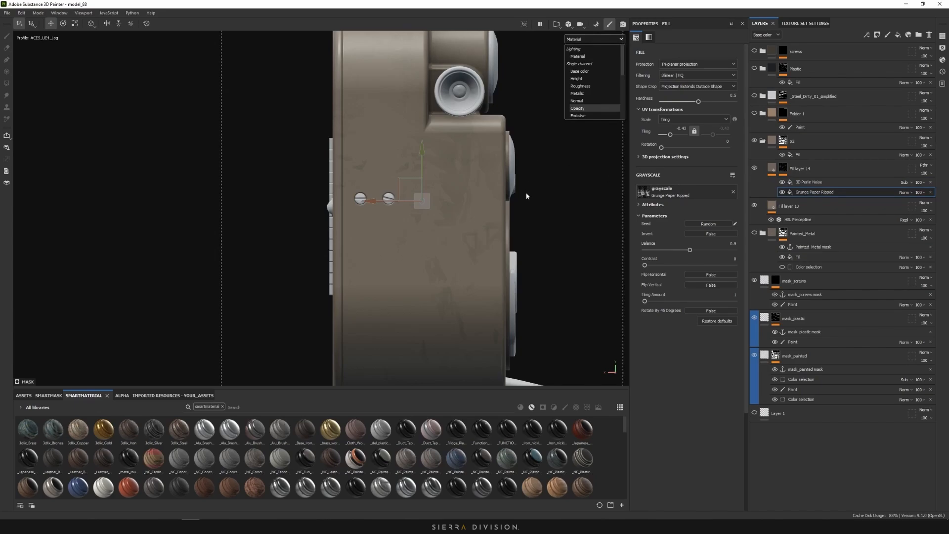
pyautogui.keyDown('alt'); pyautogui.moveTo(526, 196); pyautogui.dragTo(434, 203); pyautogui.keyUp('alt')
pyautogui.scroll(-5, 434, 203)
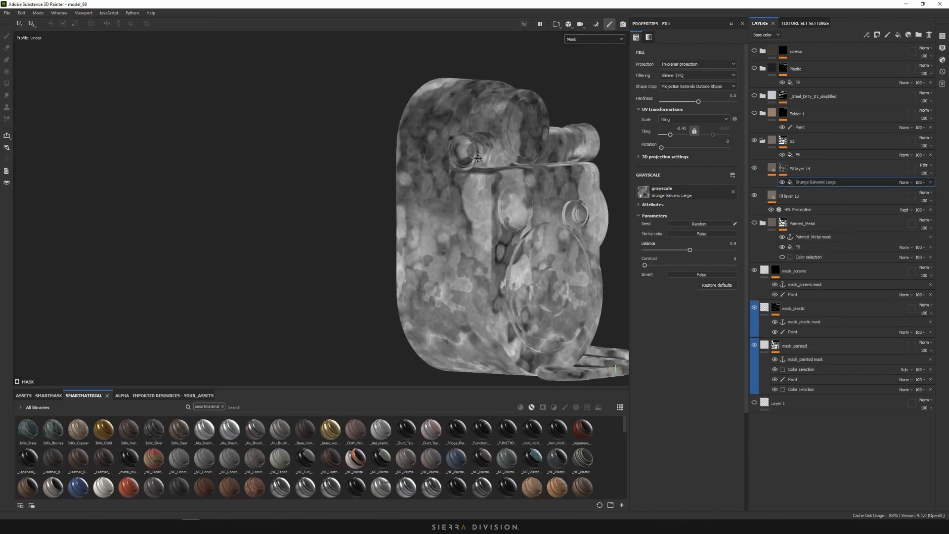
pyautogui.moveTo(477, 158)
pyautogui.keyDown('alt'); pyautogui.mouseDown(button='middle')
pyautogui.moveTo(496, 140)
pyautogui.moveTo(485, 155)
pyautogui.mouseUp(button='middle'); pyautogui.keyUp('alt')
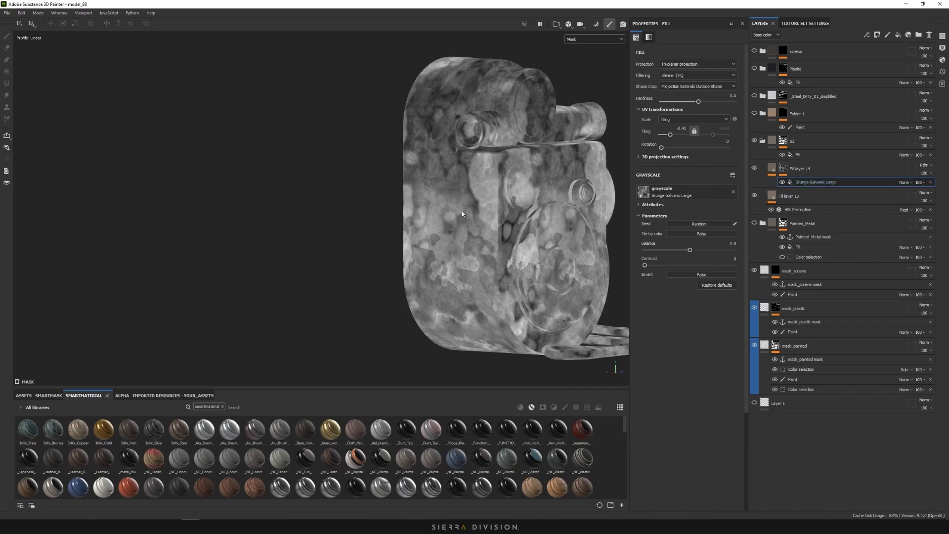
pyautogui.keyDown('alt'); pyautogui.moveTo(397, 192); pyautogui.dragTo(410, 154); pyautogui.keyUp('alt')
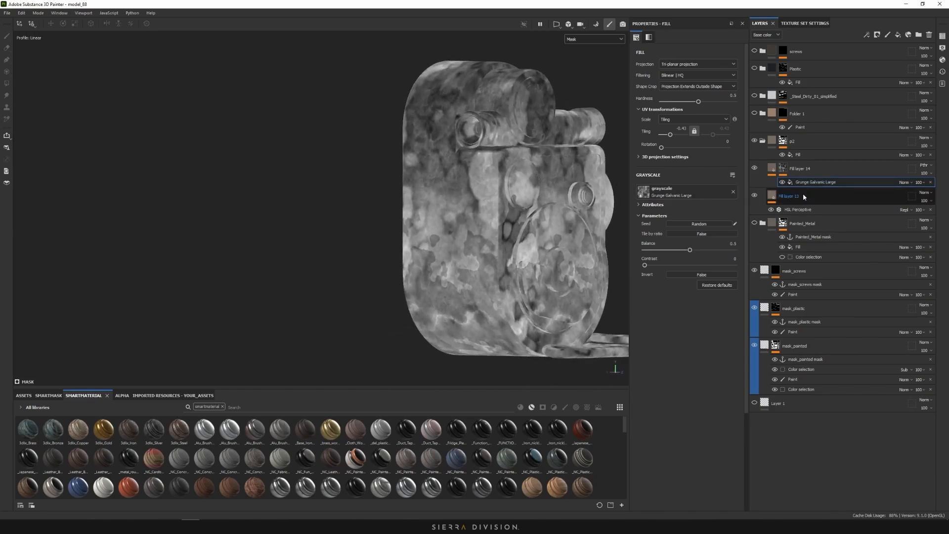
# Add a Non_Uniform_Blur filter above the Grunge Galvanic Large mask fill
pyautogui.rightClick(821, 183)
pyautogui.click(841, 340)
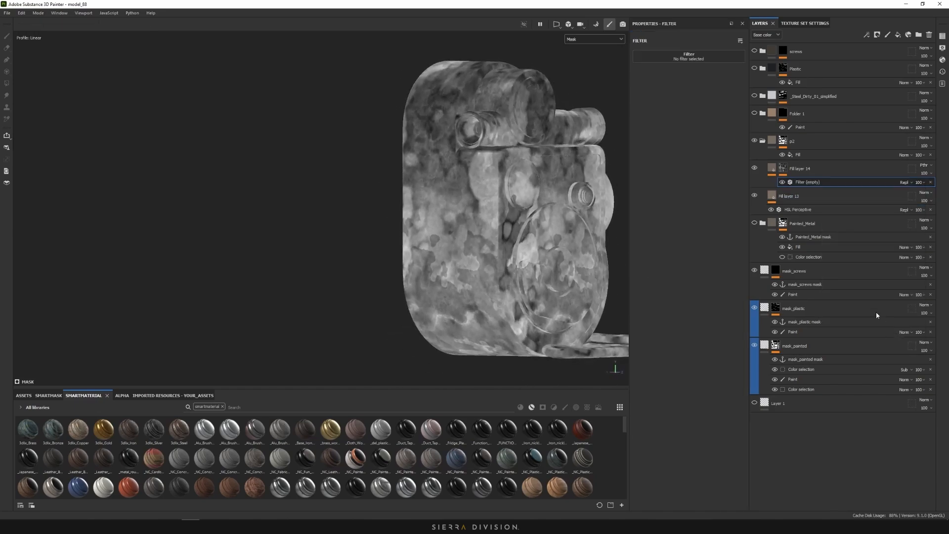
pyautogui.click(693, 56)
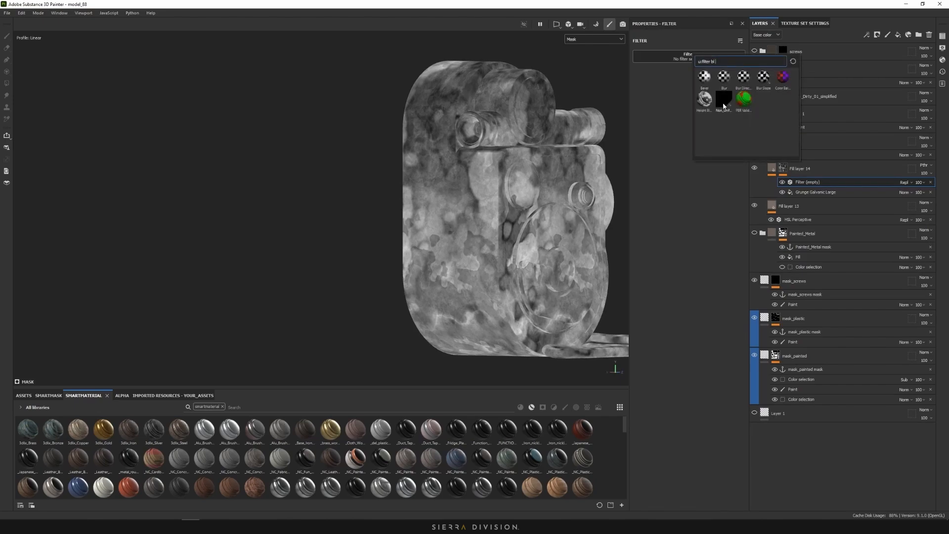
pyautogui.moveTo(724, 106)
pyautogui.press('Escape')
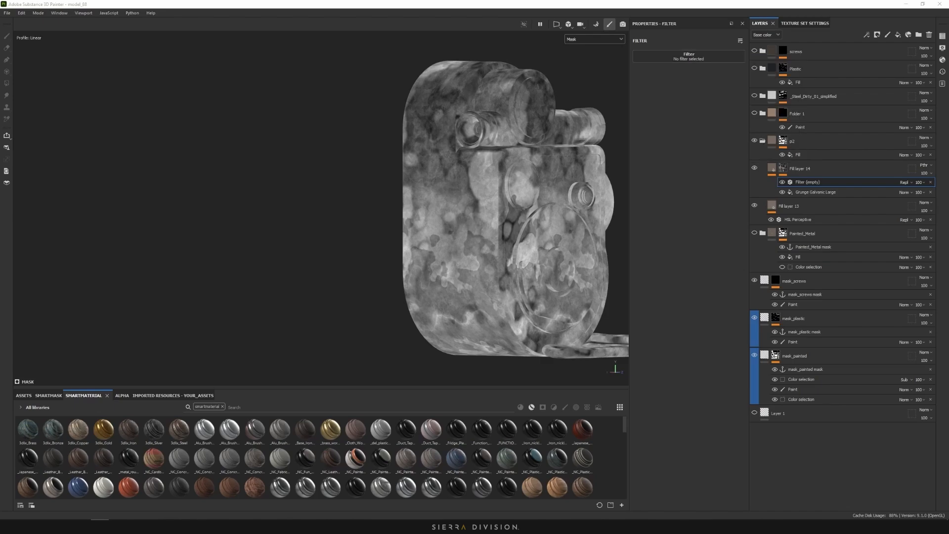
pyautogui.click(693, 60)
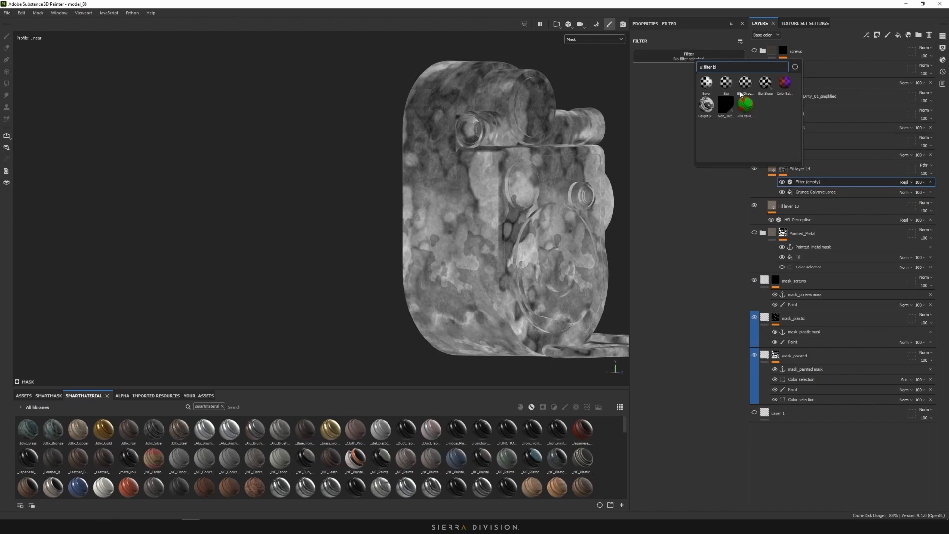
pyautogui.click(725, 104)
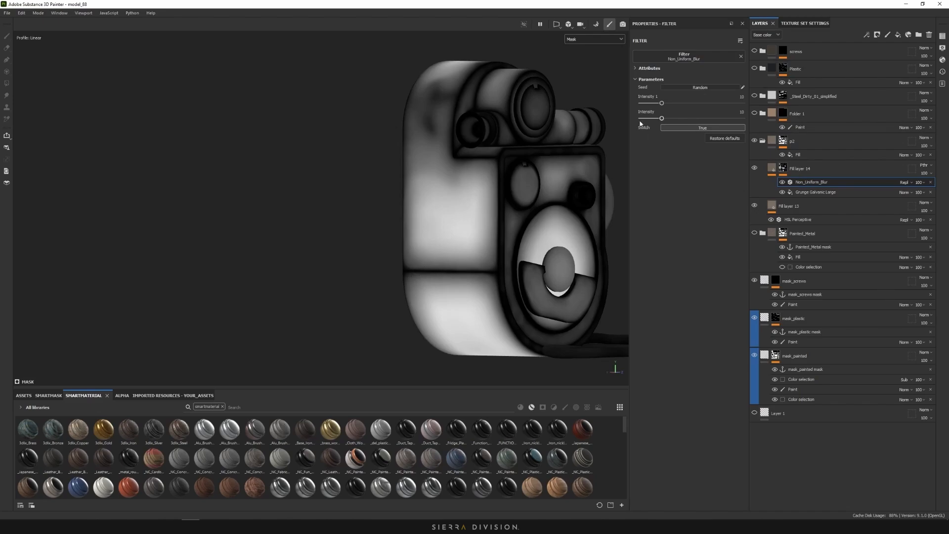
# Lower the blur's Intensity 1 to 1.1 and Intensity to 2.2, toggling it to compare
pyautogui.scroll(4, 518, 168)
pyautogui.keyDown('alt'); pyautogui.moveTo(428, 231); pyautogui.dragTo(430, 262, button='middle'); pyautogui.keyUp('alt')
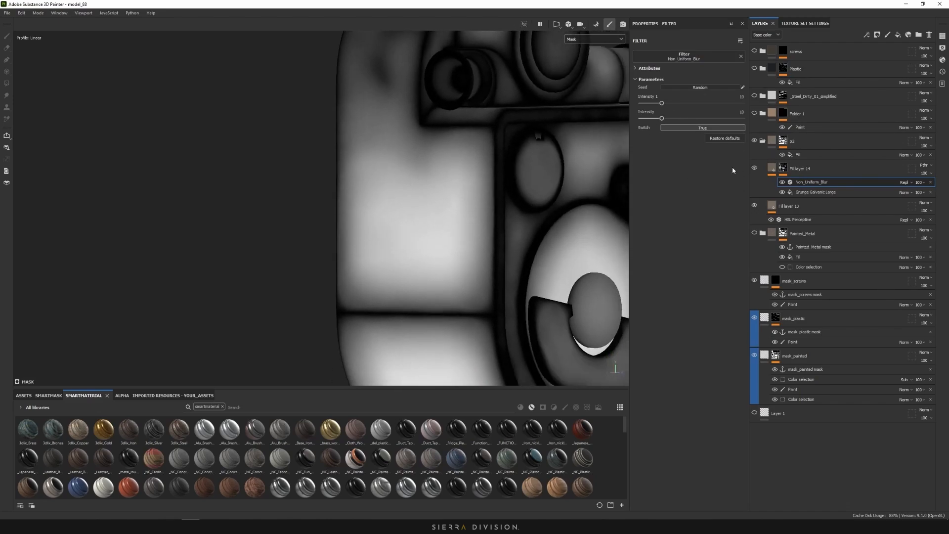
pyautogui.moveTo(661, 104); pyautogui.dragTo(645, 119)
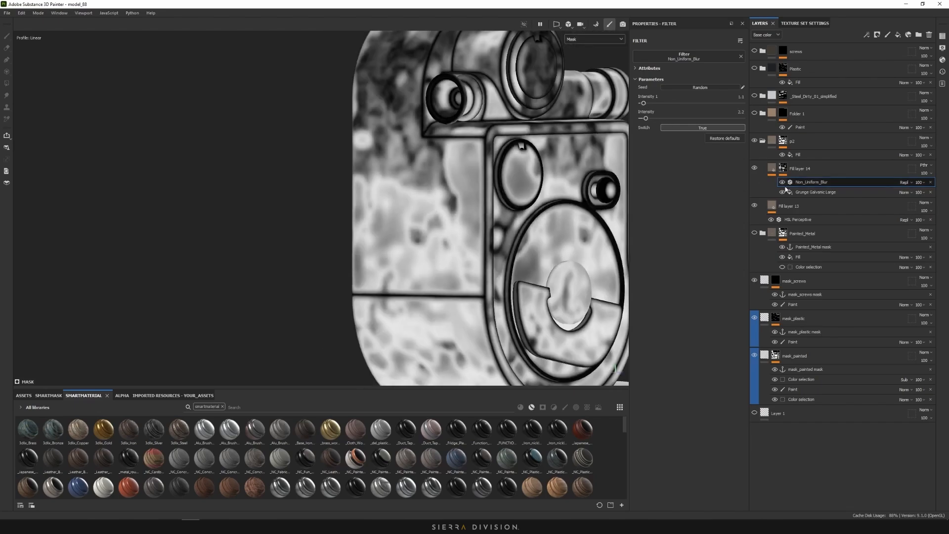
pyautogui.click(781, 182)
pyautogui.click(781, 182)
pyautogui.click(782, 183)
pyautogui.click(782, 182)
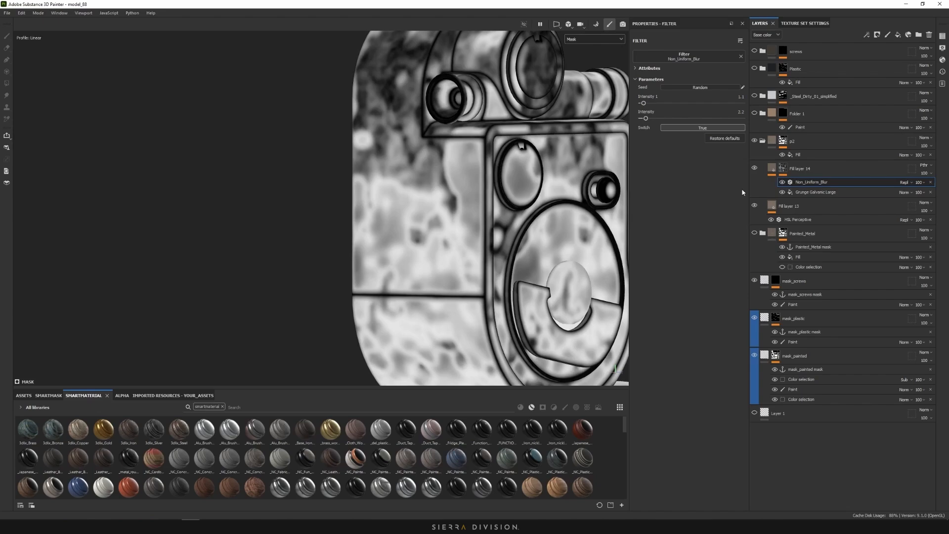
# Add a Blur filter at intensity 0.59 to the mask, next to Grunge Galvanic Large
pyautogui.click(801, 192)
pyautogui.rightClick(804, 193)
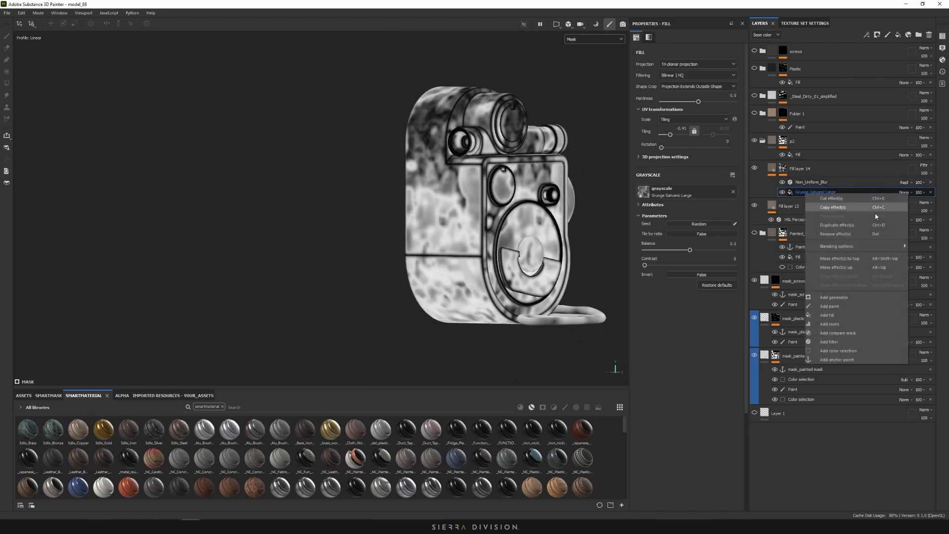
pyautogui.click(847, 342)
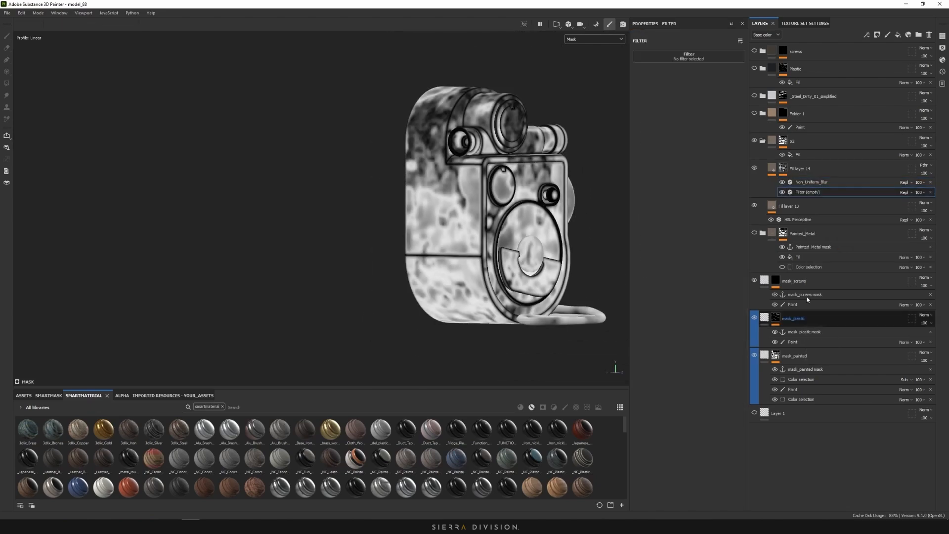
pyautogui.click(692, 56)
pyautogui.click(721, 87)
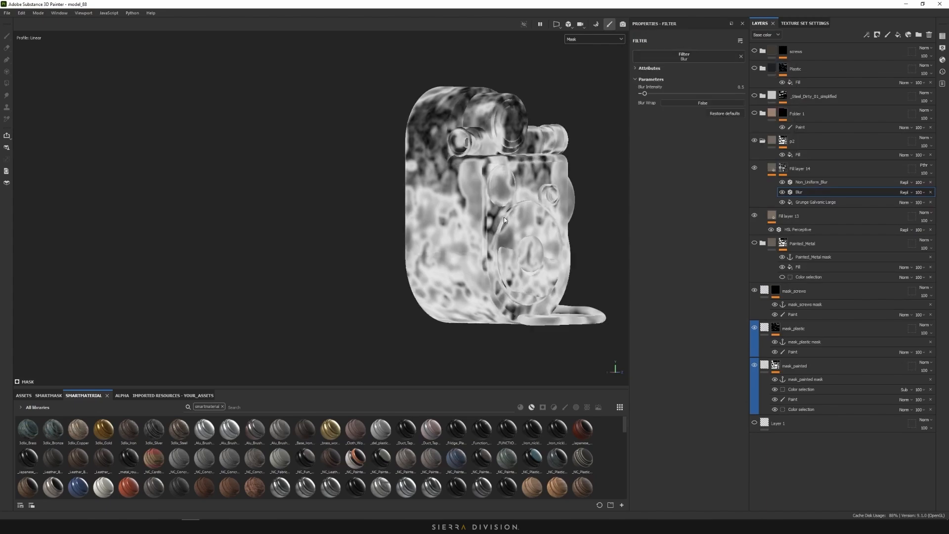
pyautogui.moveTo(645, 93)
pyautogui.mouseDown()
pyautogui.moveTo(737, 93)
pyautogui.moveTo(641, 100)
pyautogui.mouseUp()
pyautogui.scroll(2, 589, 108)
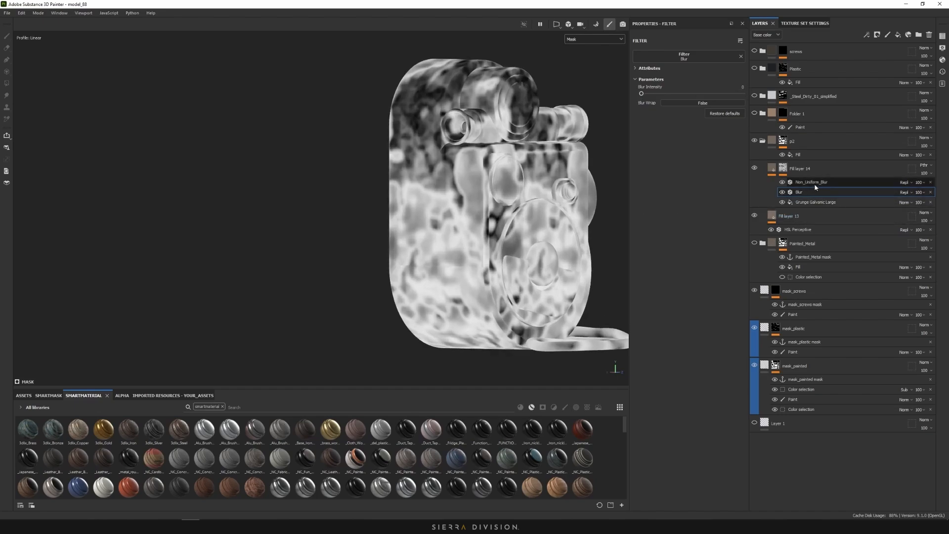
pyautogui.scroll(-1, 441, 239)
pyautogui.keyDown('alt'); pyautogui.moveTo(446, 245); pyautogui.dragTo(412, 251); pyautogui.keyUp('alt')
pyautogui.scroll(4, 411, 251)
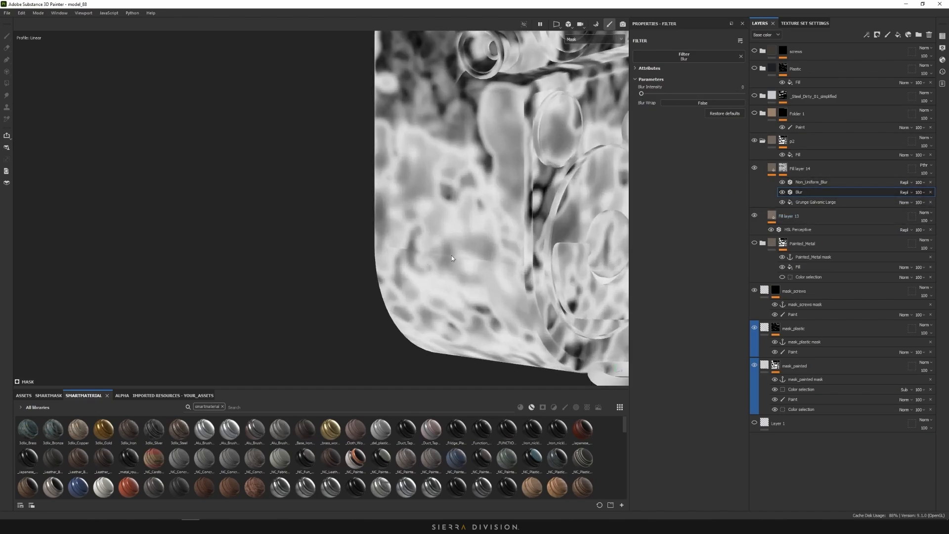
# Duplicate the Blur filter above Non_Uniform_Blur and set the copy's intensity to 0.53
pyautogui.hotkey('ctrl', 'd')
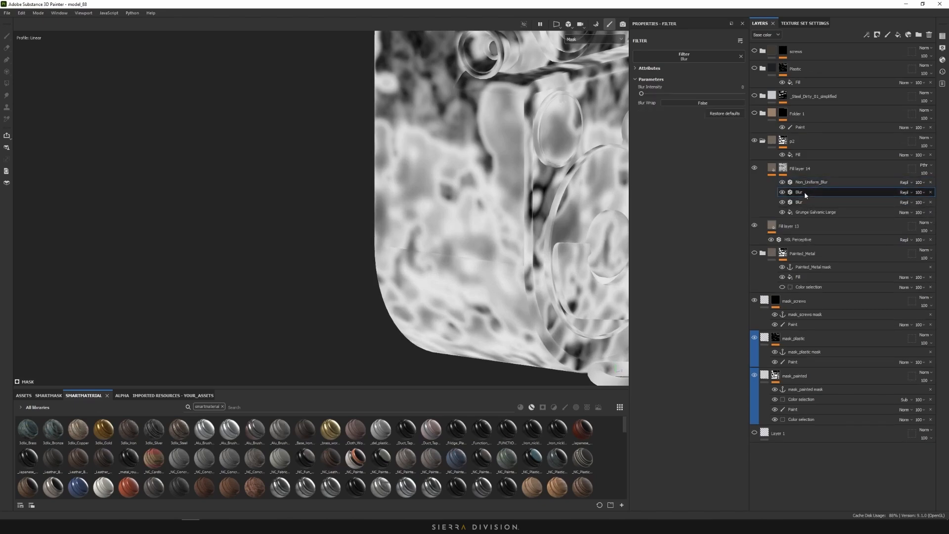
pyautogui.moveTo(804, 192); pyautogui.dragTo(803, 179)
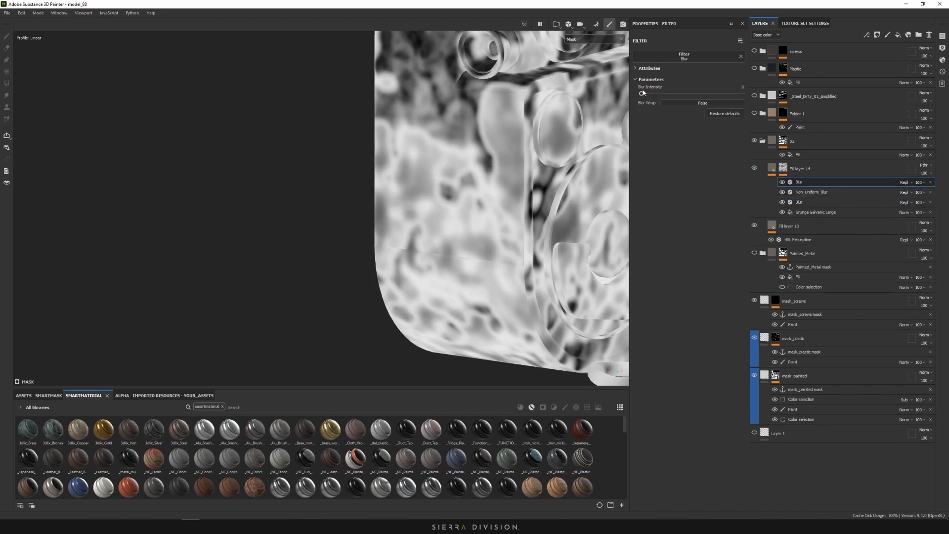
pyautogui.moveTo(643, 92); pyautogui.dragTo(645, 94)
pyautogui.scroll(-10, 429, 251)
pyautogui.keyDown('alt'); pyautogui.moveTo(435, 247); pyautogui.dragTo(545, 231); pyautogui.keyUp('alt')
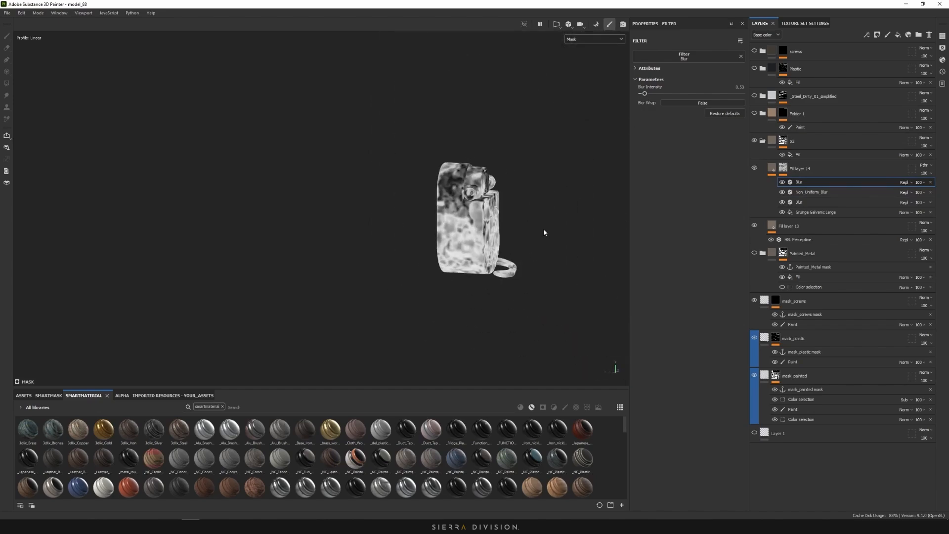
pyautogui.keyDown('alt'); pyautogui.moveTo(544, 230); pyautogui.dragTo(442, 221); pyautogui.keyUp('alt')
pyautogui.scroll(5, 489, 234)
pyautogui.keyDown('alt'); pyautogui.moveTo(442, 220); pyautogui.dragTo(419, 250, button='middle'); pyautogui.keyUp('alt')
pyautogui.keyDown('alt'); pyautogui.moveTo(419, 250); pyautogui.dragTo(439, 282); pyautogui.keyUp('alt')
pyautogui.keyDown('alt'); pyautogui.moveTo(440, 281); pyautogui.dragTo(464, 241, button='middle'); pyautogui.keyUp('alt')
pyautogui.scroll(3, 452, 202)
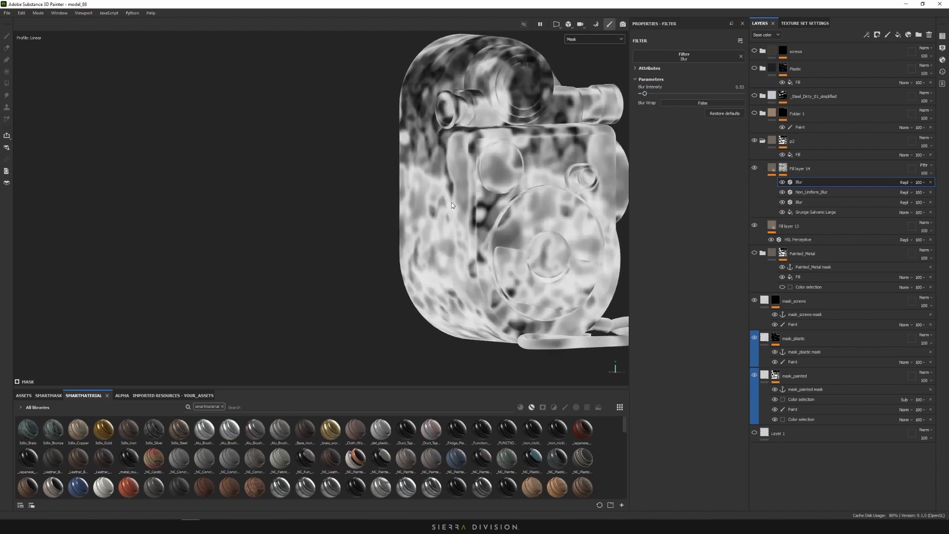
pyautogui.keyDown('alt'); pyautogui.moveTo(451, 202); pyautogui.dragTo(476, 221); pyautogui.keyUp('alt')
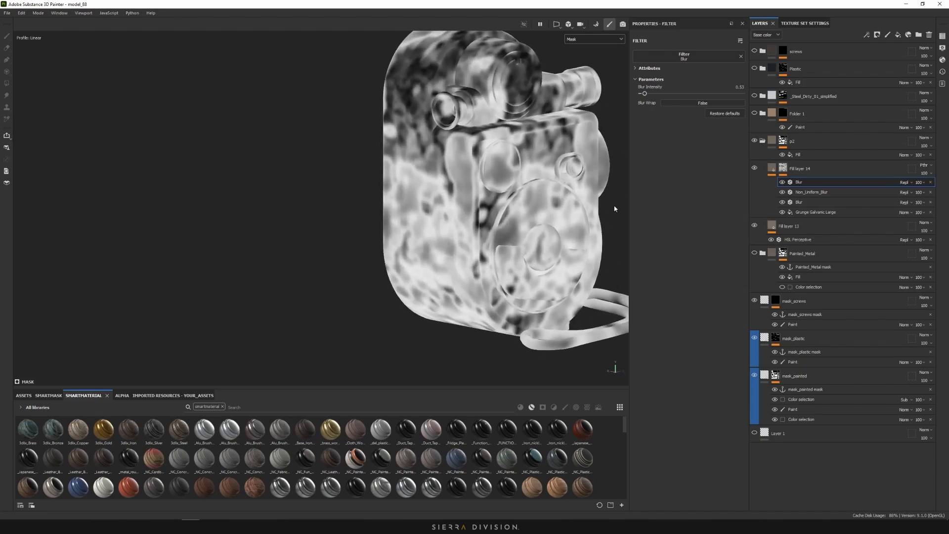
pyautogui.click(588, 41)
# Switch the viewport to Base color and add a Levels effect above the Blur filter
pyautogui.click(587, 57)
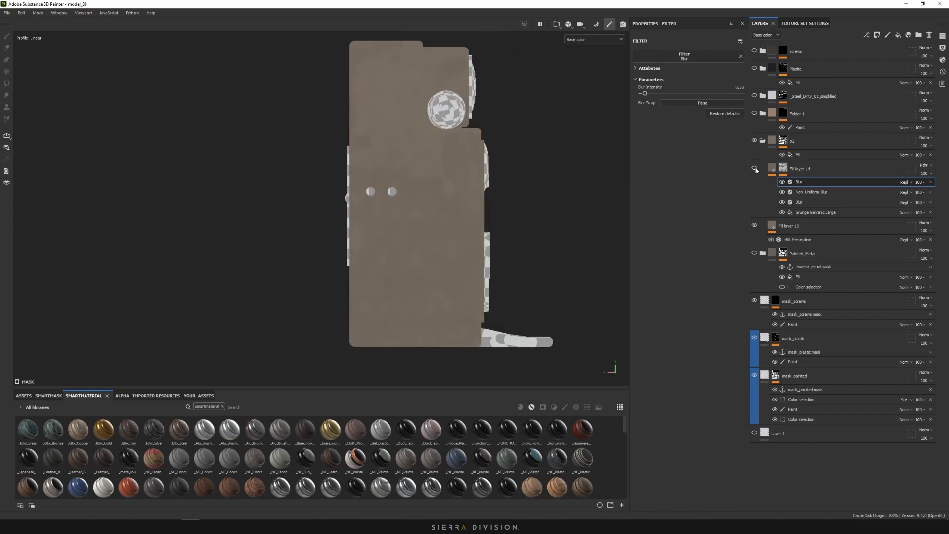
pyautogui.keyDown('alt'); pyautogui.moveTo(445, 188); pyautogui.dragTo(489, 194); pyautogui.keyUp('alt')
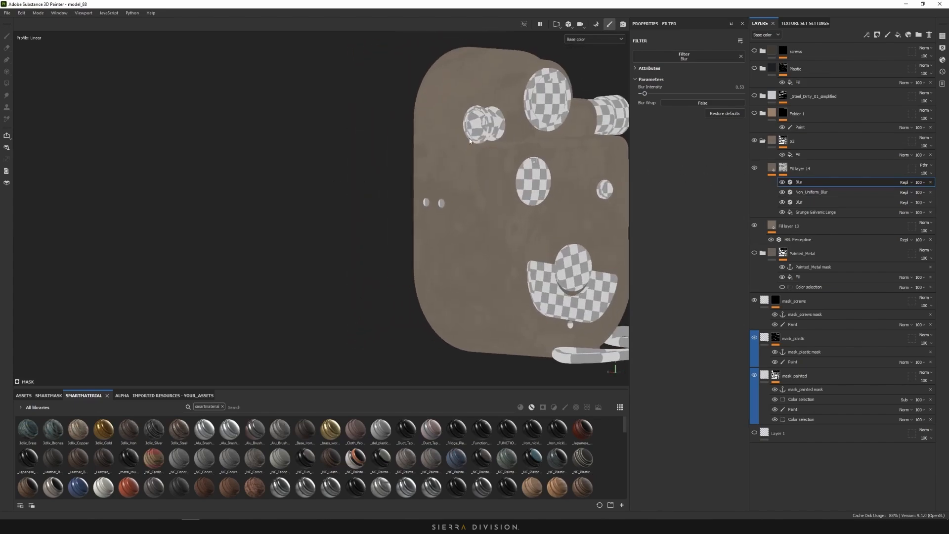
pyautogui.rightClick(819, 182)
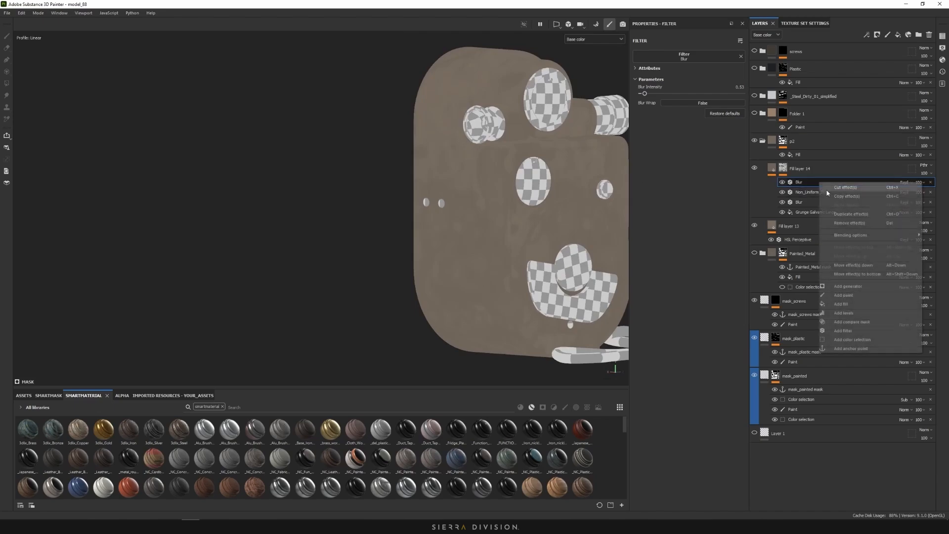
pyautogui.click(856, 312)
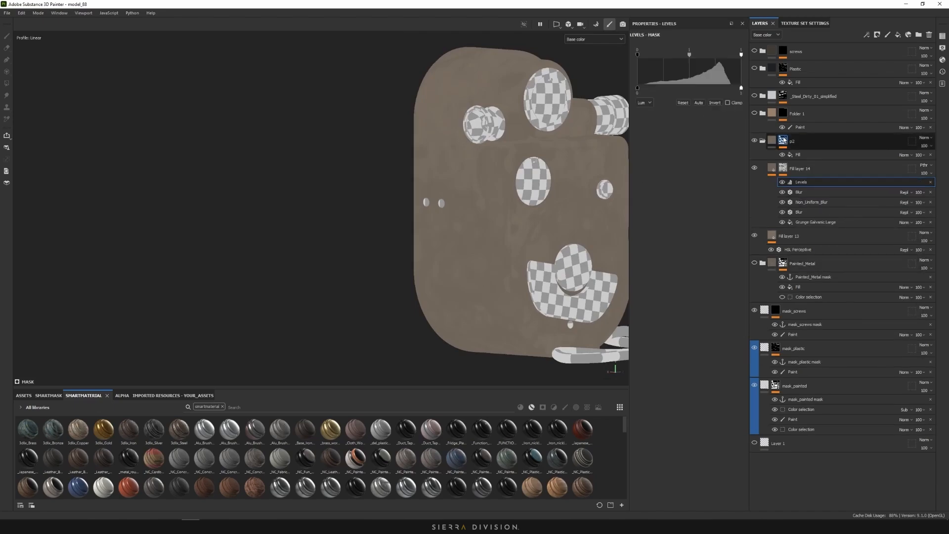
# Return to Material view and drop a Grunge Cobweb fill on top of the mask stack
pyautogui.keyDown('alt'); pyautogui.moveTo(544, 208); pyautogui.dragTo(474, 226); pyautogui.keyUp('alt')
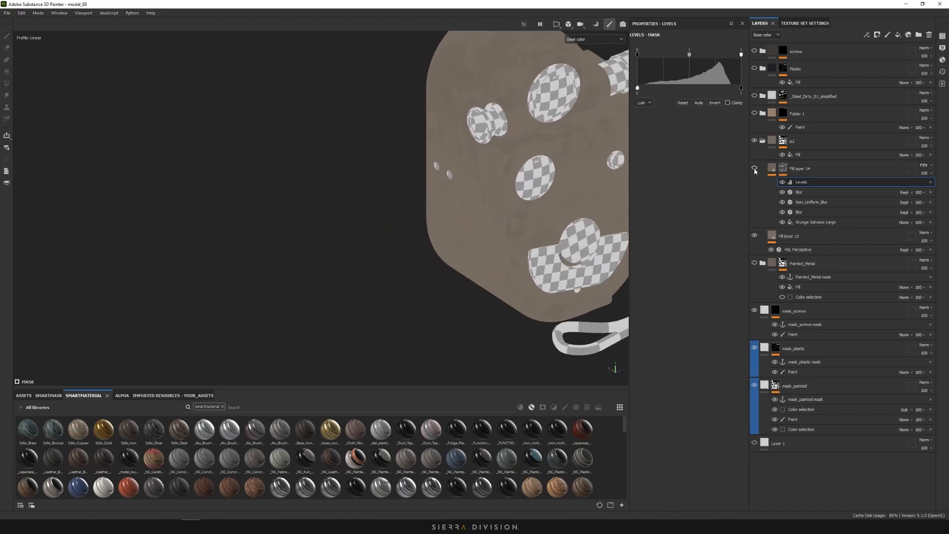
pyautogui.scroll(-5, 524, 180)
pyautogui.keyDown('alt'); pyautogui.moveTo(524, 180); pyautogui.dragTo(546, 133); pyautogui.keyUp('alt')
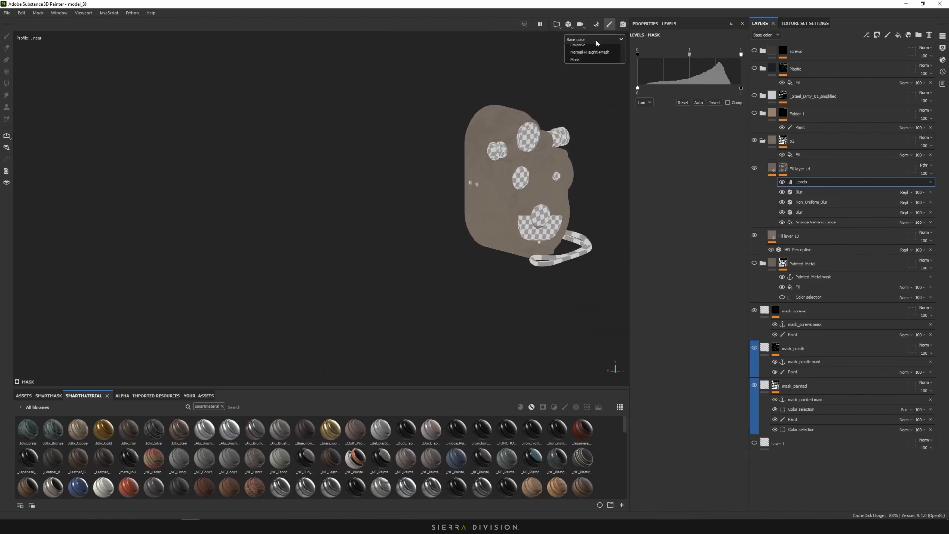
pyautogui.click(585, 57)
pyautogui.scroll(5, 553, 173)
pyautogui.keyDown('alt'); pyautogui.moveTo(554, 174); pyautogui.dragTo(603, 169); pyautogui.keyUp('alt')
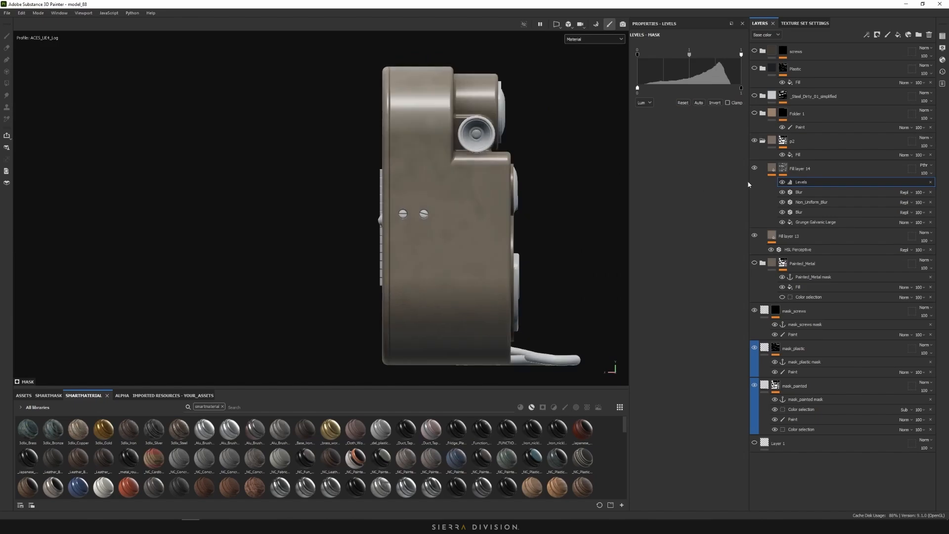
pyautogui.keyDown('alt'); pyautogui.moveTo(420, 138); pyautogui.dragTo(447, 176); pyautogui.keyUp('alt')
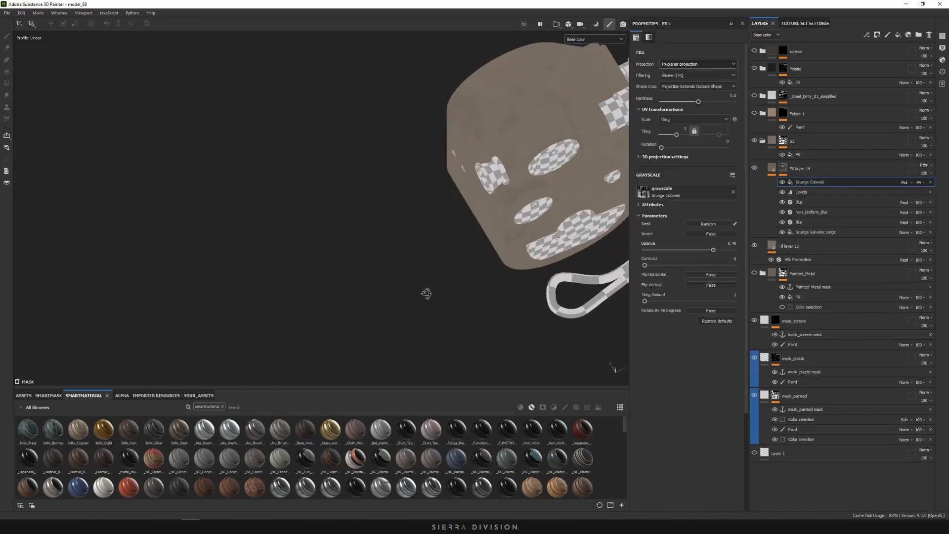
pyautogui.keyDown('alt'); pyautogui.moveTo(423, 292); pyautogui.dragTo(460, 210); pyautogui.keyUp('alt')
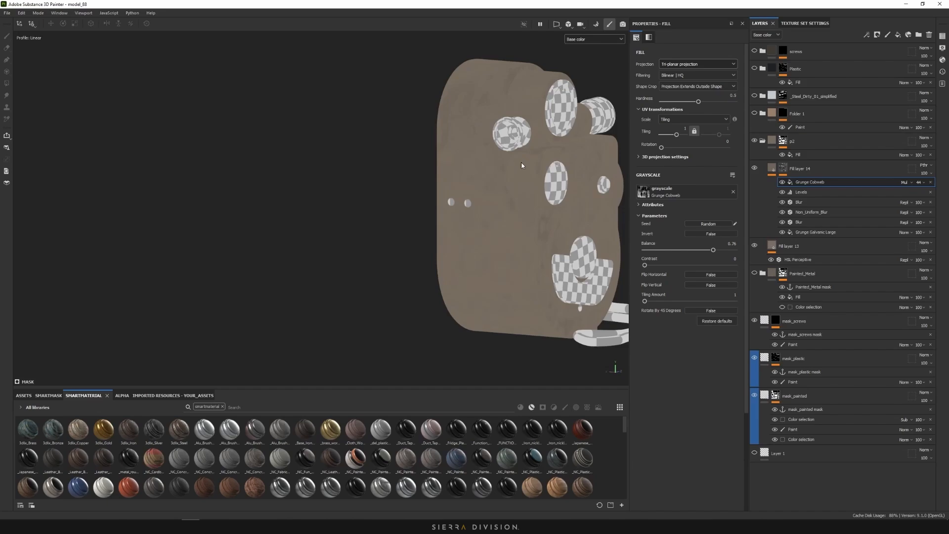
# Try darkening Fill layer 14's HSL Perceptive lightness to 0.176, then undo it
pyautogui.keyDown('alt'); pyautogui.moveTo(504, 237); pyautogui.dragTo(479, 254, button='middle'); pyautogui.keyUp('alt')
pyautogui.click(598, 38)
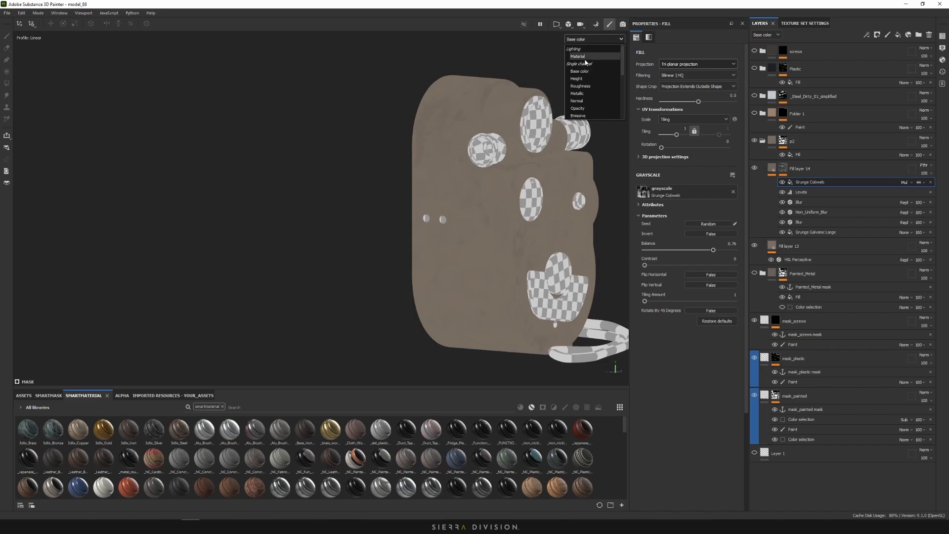
pyautogui.click(584, 59)
pyautogui.click(772, 169)
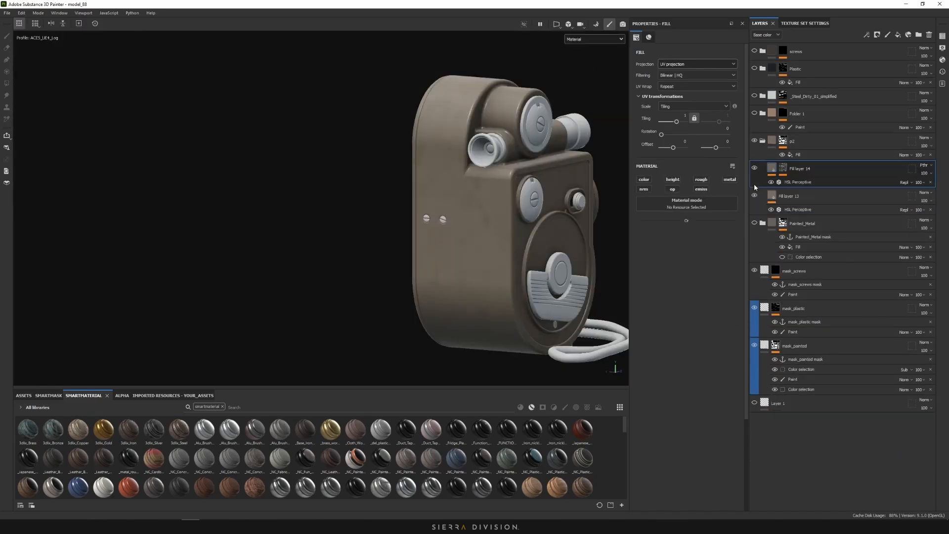
pyautogui.click(797, 182)
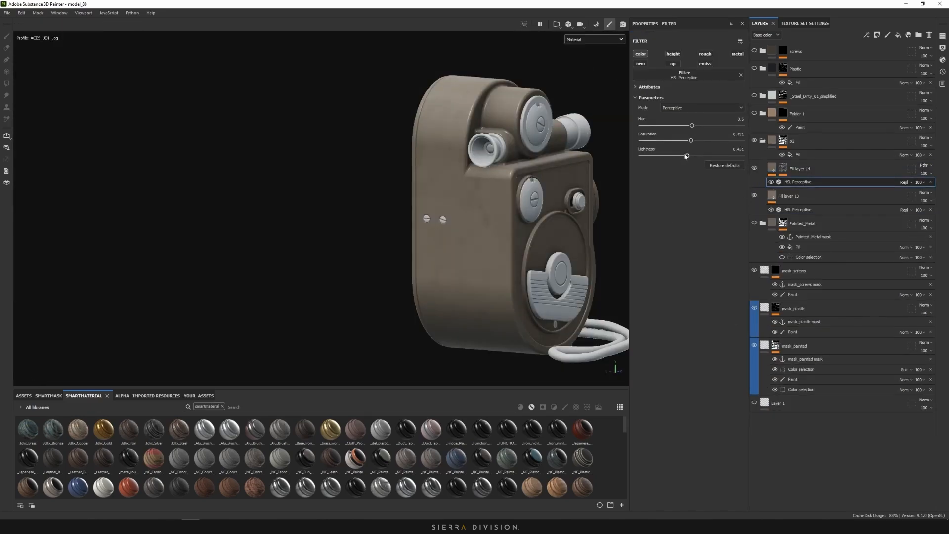
pyautogui.moveTo(689, 157); pyautogui.dragTo(652, 157)
pyautogui.scroll(-2, 500, 246)
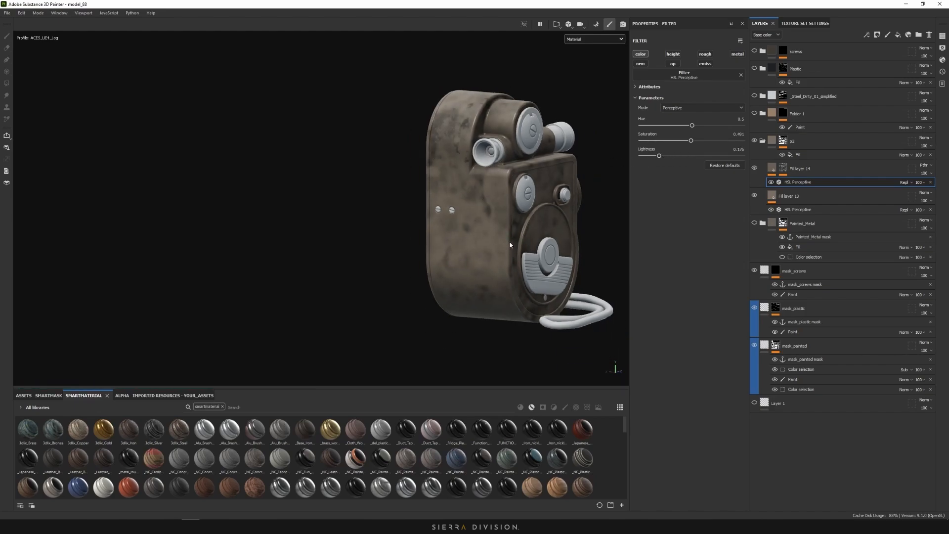
pyautogui.hotkey('ctrl', 'z')
pyautogui.scroll(4, 478, 207)
pyautogui.keyDown('alt'); pyautogui.moveTo(479, 208); pyautogui.dragTo(502, 160); pyautogui.keyUp('alt')
pyautogui.press('f')
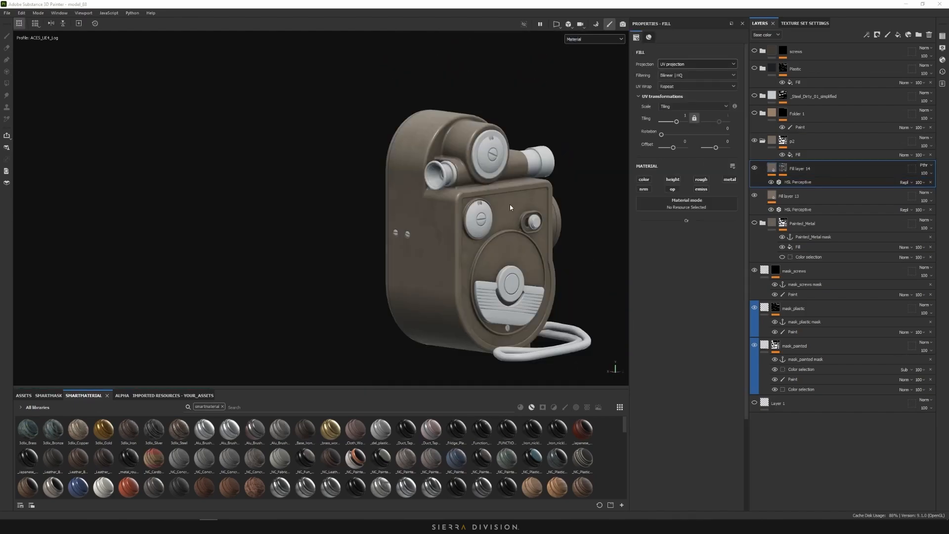
# View roughness only, enable roughness on Fill layer 14, and duplicate the layer
pyautogui.click(777, 176)
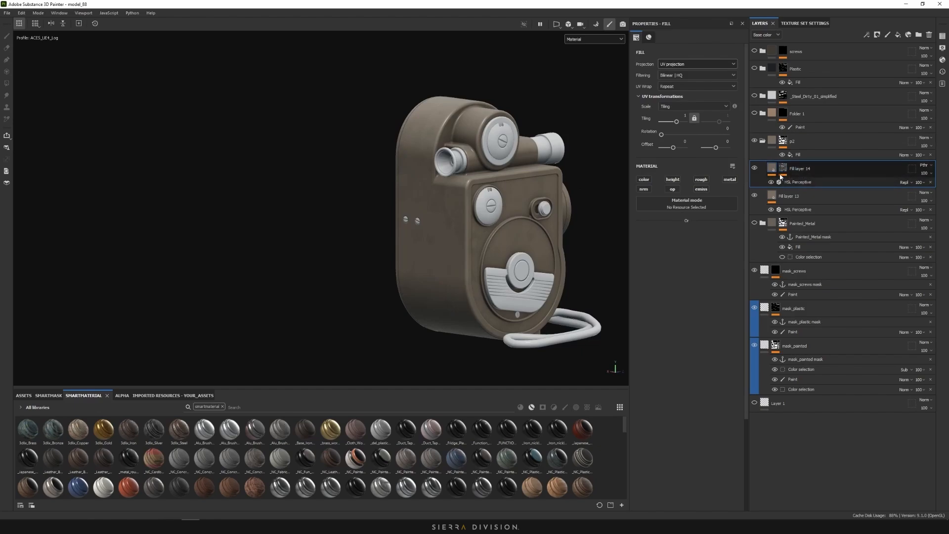
pyautogui.keyDown('alt'); pyautogui.keyDown('shift'); pyautogui.moveTo(429, 201); pyautogui.dragTo(455, 205); pyautogui.keyUp('shift'); pyautogui.keyUp('alt')
pyautogui.scroll(3, 455, 206)
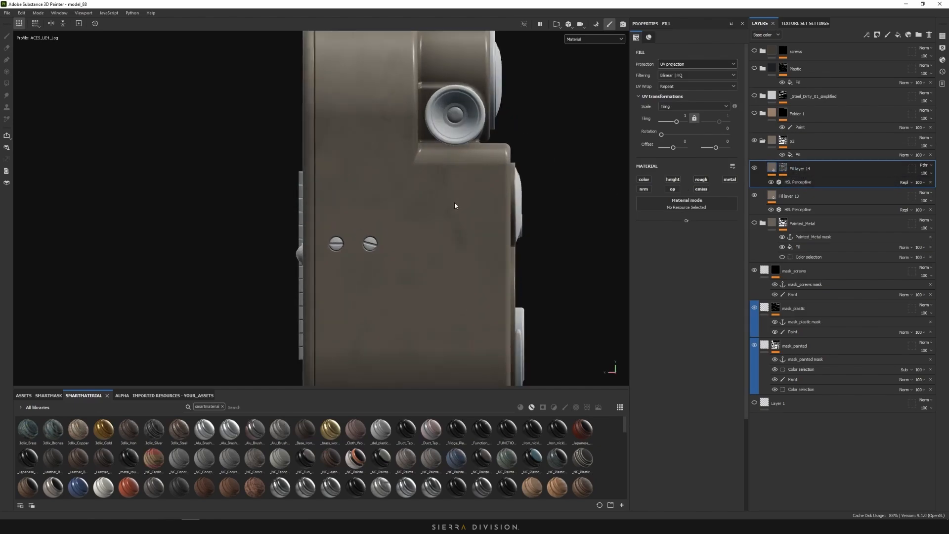
pyautogui.click(582, 40)
pyautogui.click(584, 87)
pyautogui.click(701, 179)
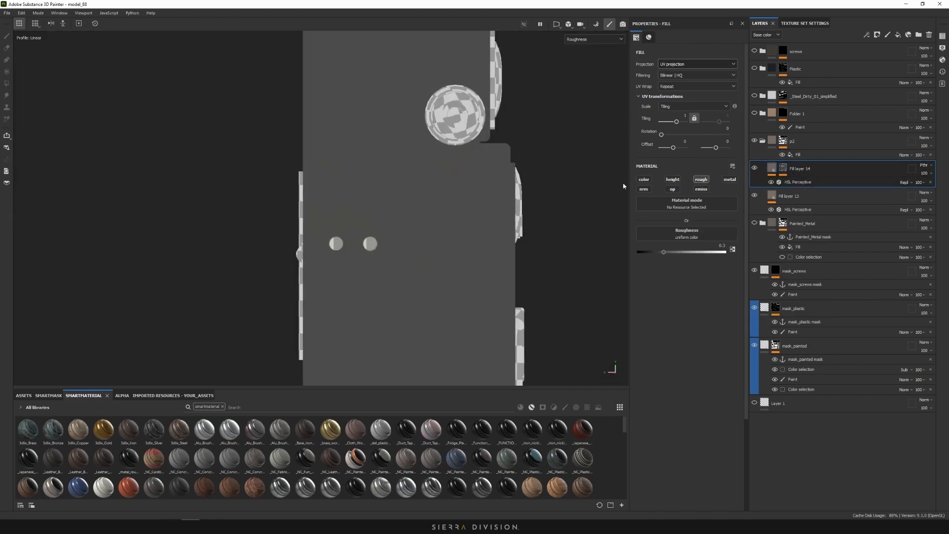
pyautogui.scroll(-6, 494, 225)
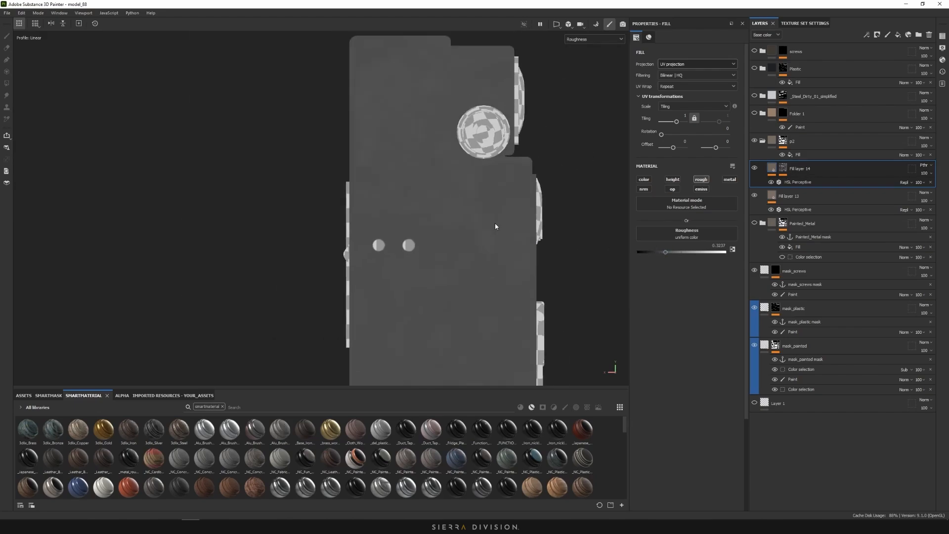
pyautogui.keyDown('alt'); pyautogui.moveTo(494, 226); pyautogui.dragTo(514, 200); pyautogui.keyUp('alt')
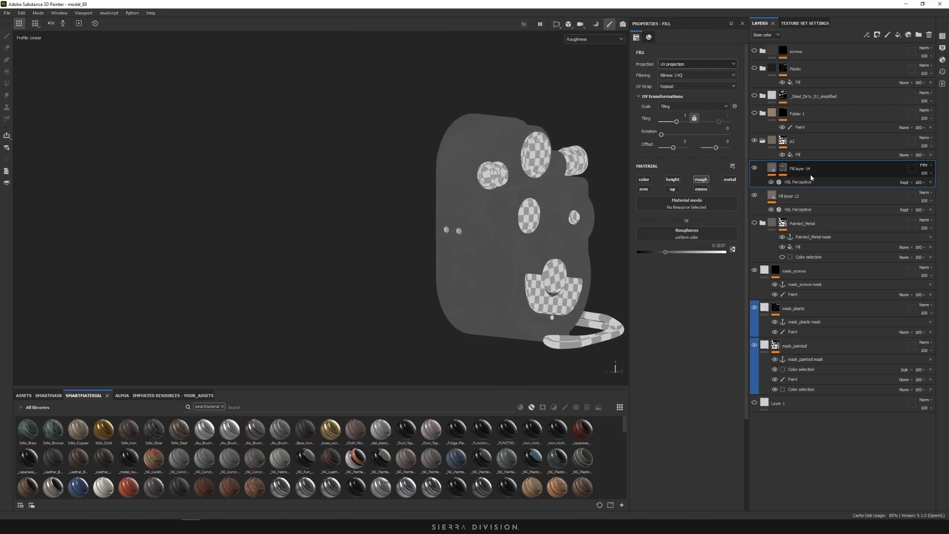
pyautogui.hotkey('ctrl', 'd')
# Disable roughness on the copy and replace its mask with a black, then fully white mask
pyautogui.click(700, 180)
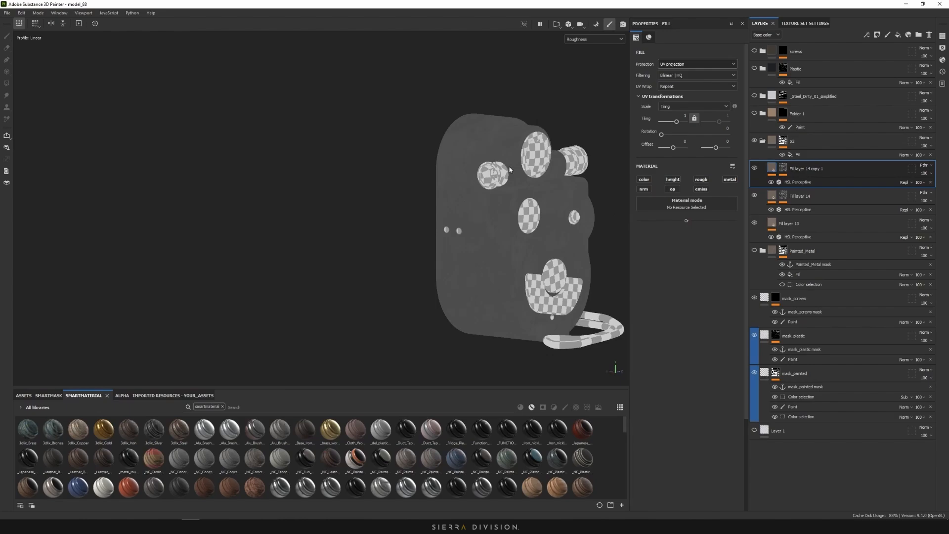
pyautogui.click(782, 170)
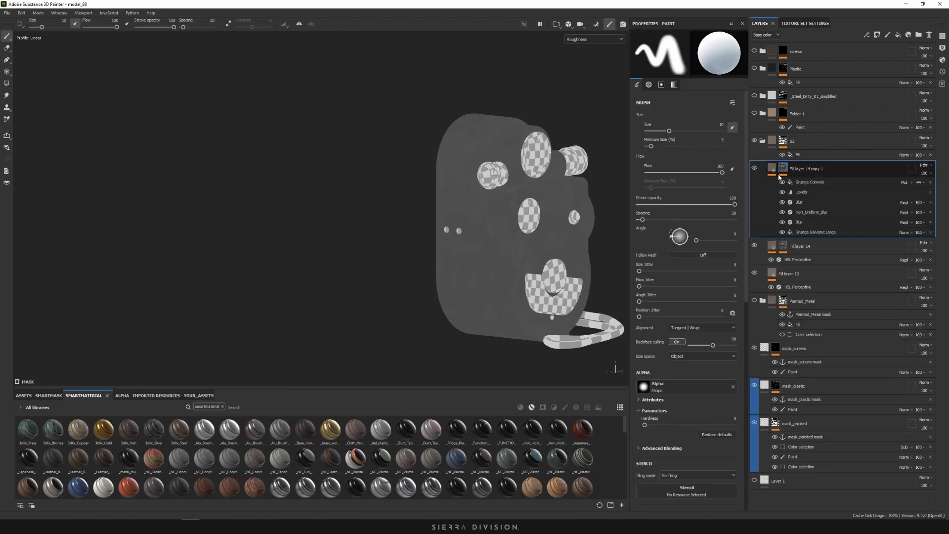
pyautogui.rightClick(781, 173)
pyautogui.click(811, 185)
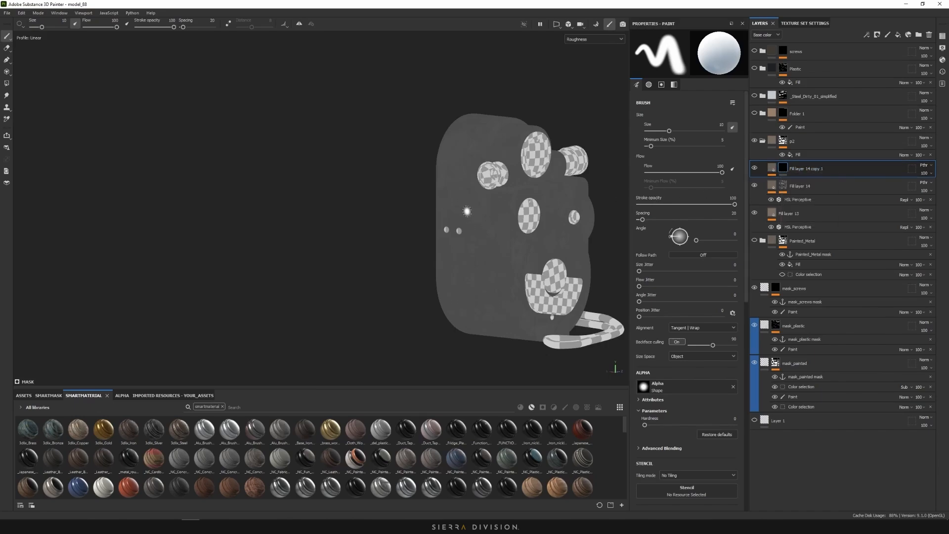
pyautogui.moveTo(490, 211); pyautogui.dragTo(452, 213, button='middle')
pyautogui.rightClick(786, 163)
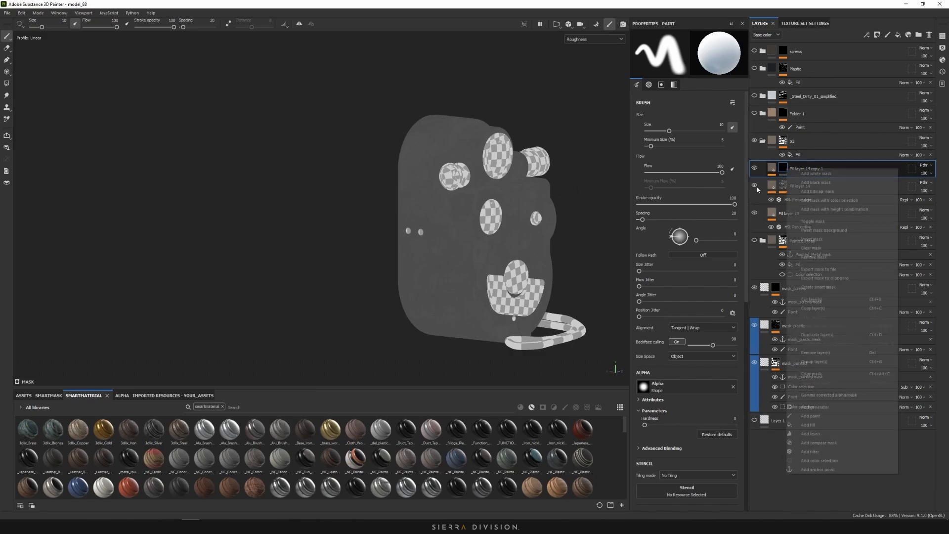
pyautogui.click(809, 182)
pyautogui.click(772, 171)
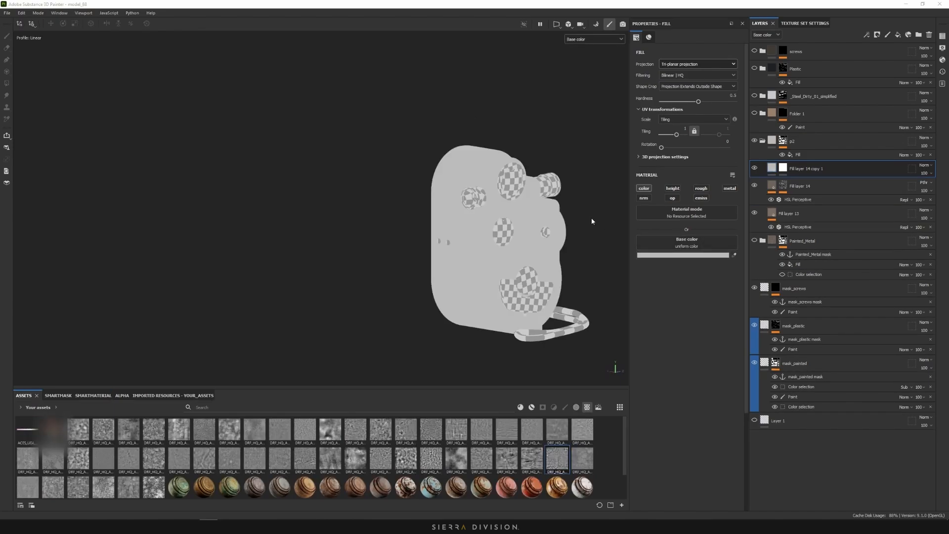
# Put the DRP_HQ_Asphalt&Cement_Y1_43 texture into the copy's Base color slot
pyautogui.keyDown('alt'); pyautogui.moveTo(593, 221); pyautogui.dragTo(539, 219, button='middle'); pyautogui.keyUp('alt')
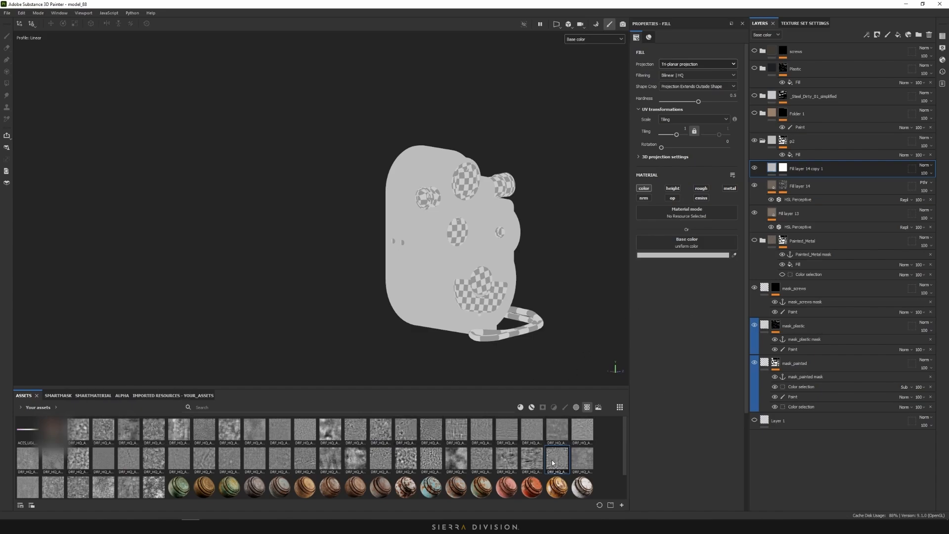
pyautogui.moveTo(552, 460); pyautogui.dragTo(679, 247)
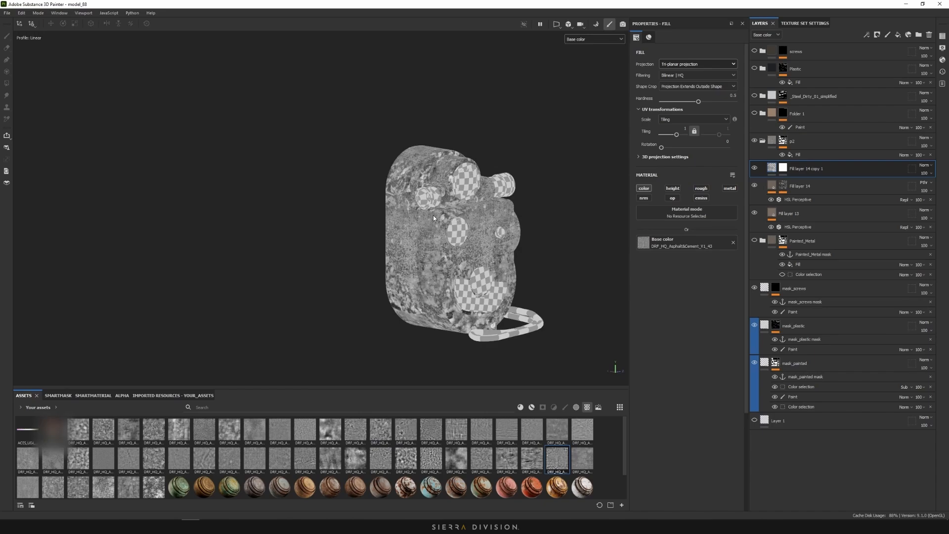
pyautogui.scroll(5, 433, 215)
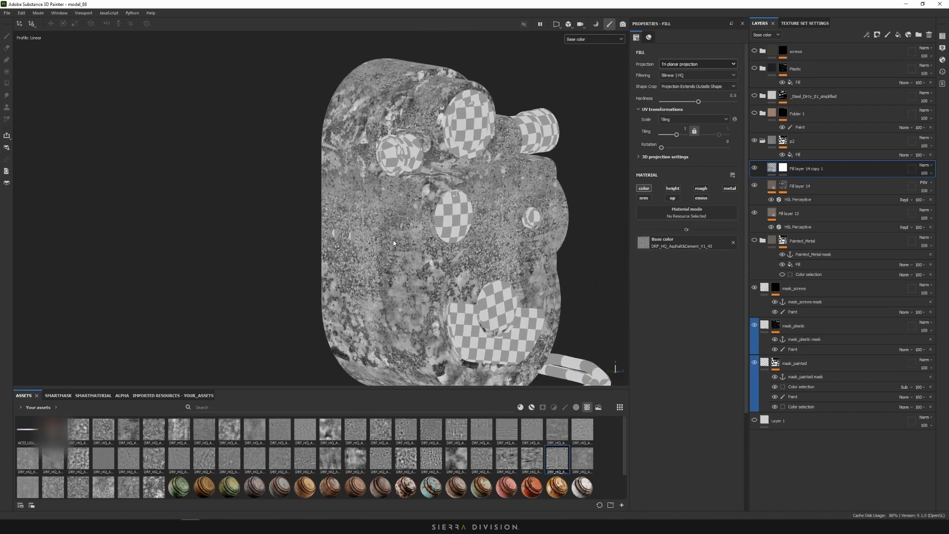
pyautogui.scroll(-3, 413, 233)
pyautogui.keyDown('alt'); pyautogui.moveTo(413, 233); pyautogui.dragTo(462, 199); pyautogui.keyUp('alt')
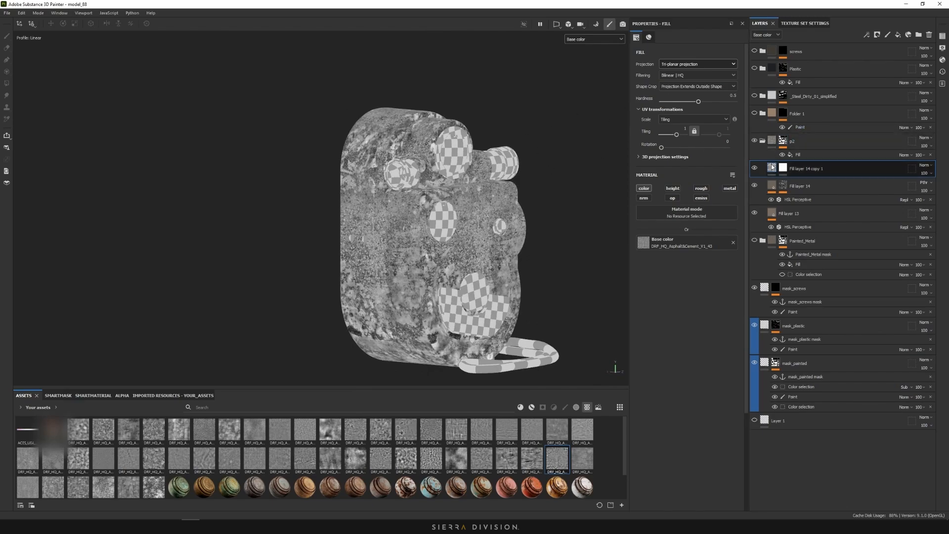
pyautogui.moveTo(774, 170)
# Add a Non_Uniform_Blur filter to Fill layer 14 copy 1 and set its blending to Divide
pyautogui.rightClick(773, 168)
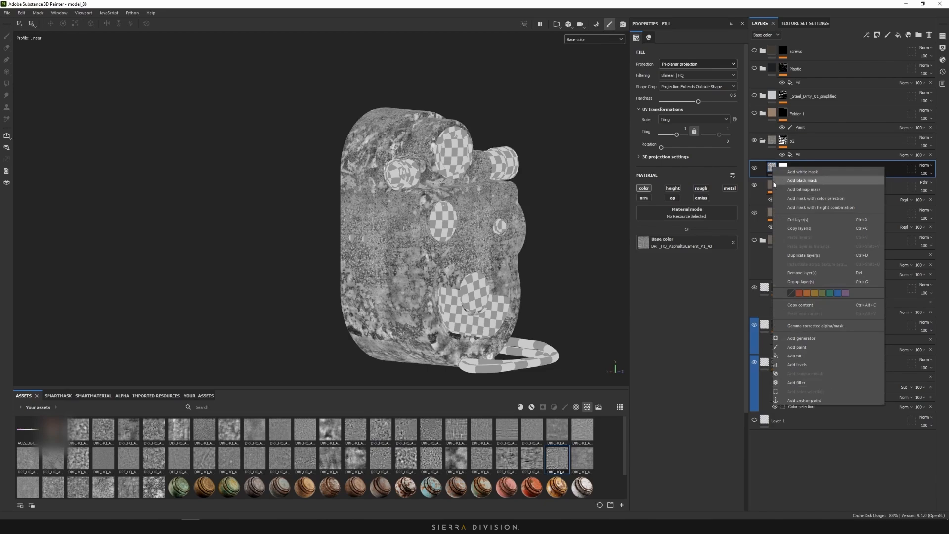
pyautogui.click(817, 383)
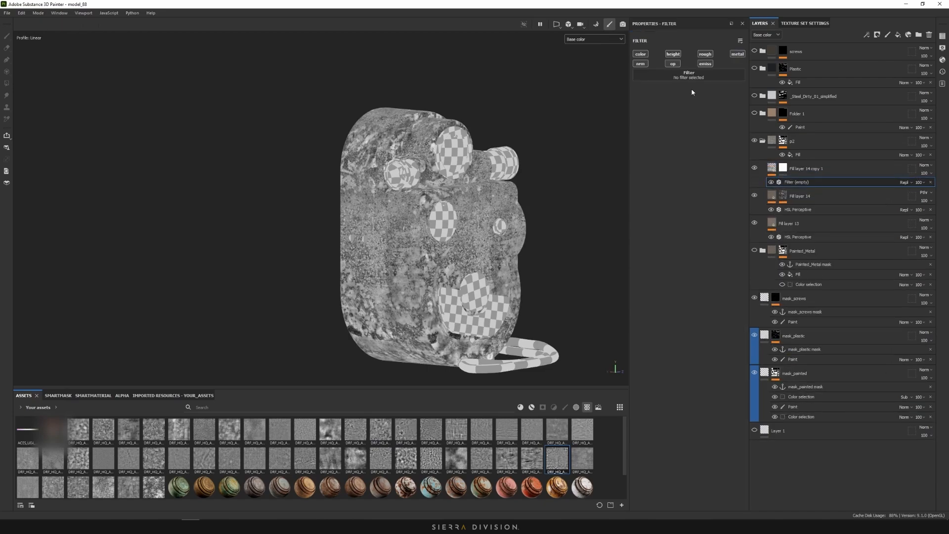
pyautogui.click(689, 75)
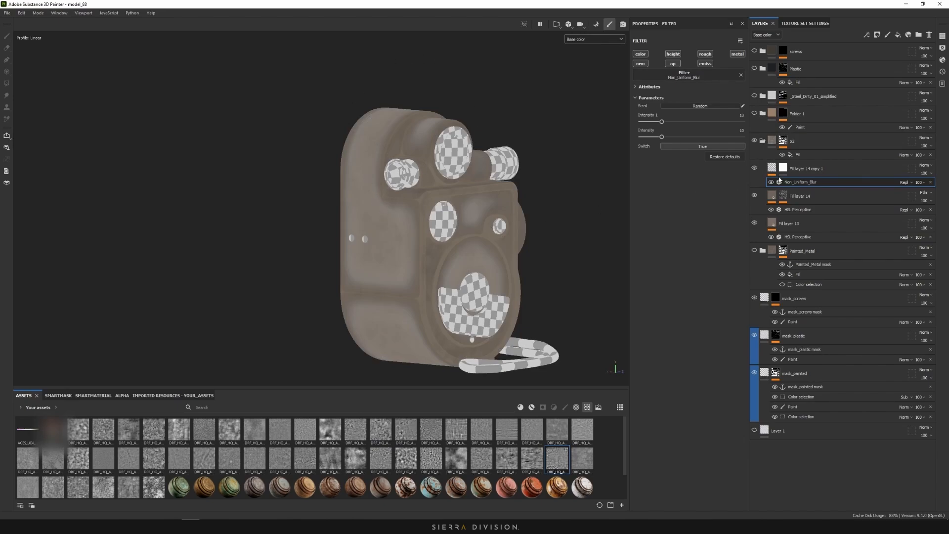
pyautogui.click(904, 181)
pyautogui.click(905, 224)
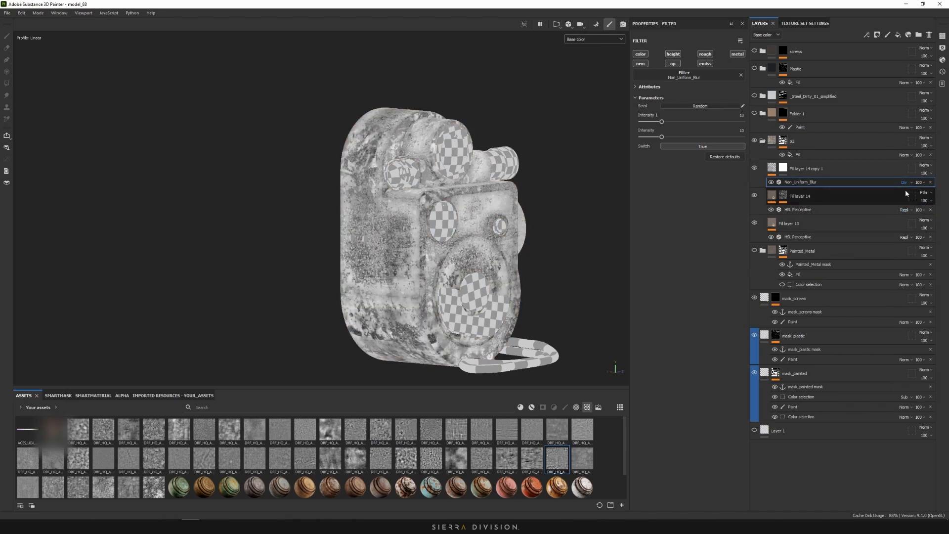
pyautogui.scroll(5, 415, 211)
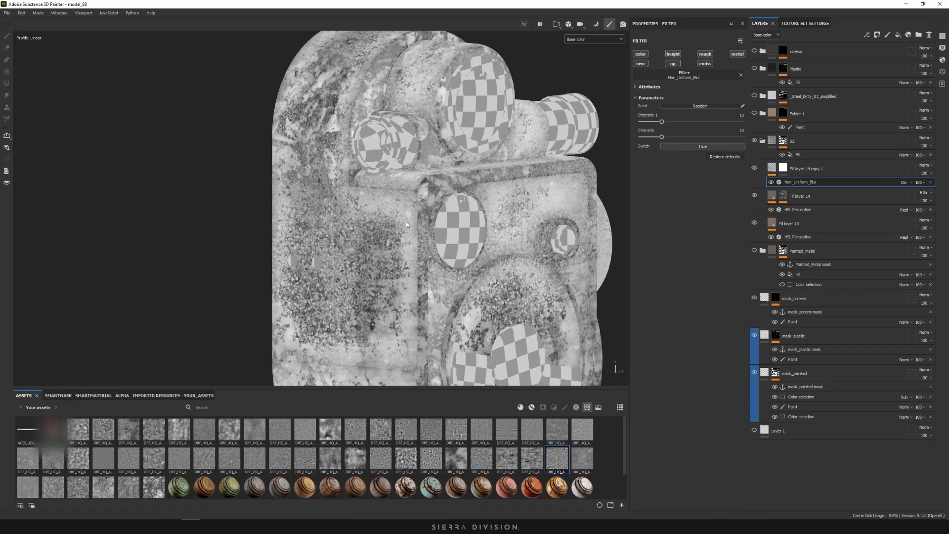
pyautogui.scroll(-5, 404, 218)
pyautogui.keyDown('alt'); pyautogui.moveTo(500, 165); pyautogui.dragTo(567, 171); pyautogui.keyUp('alt')
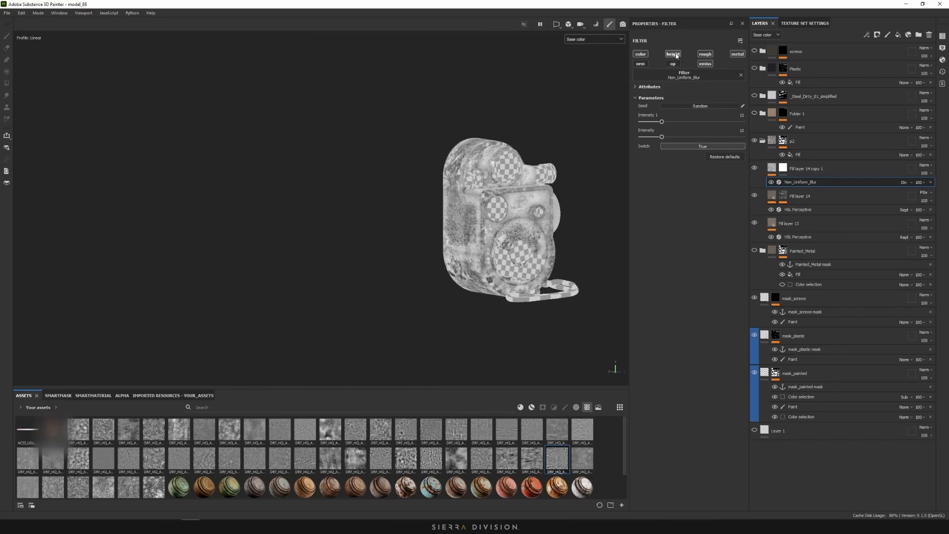
pyautogui.scroll(4, 501, 209)
pyautogui.moveTo(501, 209)
pyautogui.keyDown('alt'); pyautogui.mouseDown()
pyautogui.moveTo(610, 194)
pyautogui.moveTo(546, 199)
pyautogui.moveTo(499, 220)
pyautogui.mouseUp(); pyautogui.keyUp('alt')
pyautogui.click(596, 41)
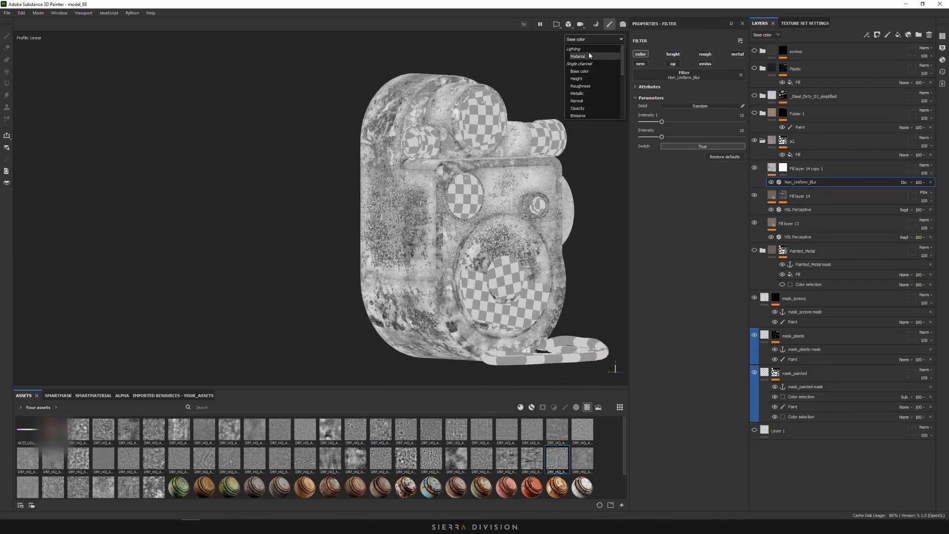
# Try Multiply blending on Fill layer 14 copy 1 with a lowered opacity
pyautogui.click(866, 170)
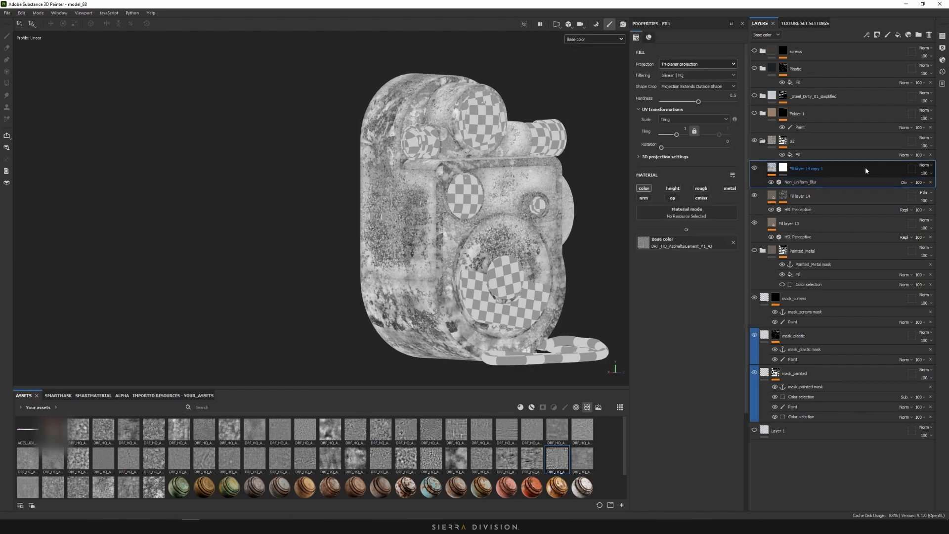
pyautogui.click(924, 166)
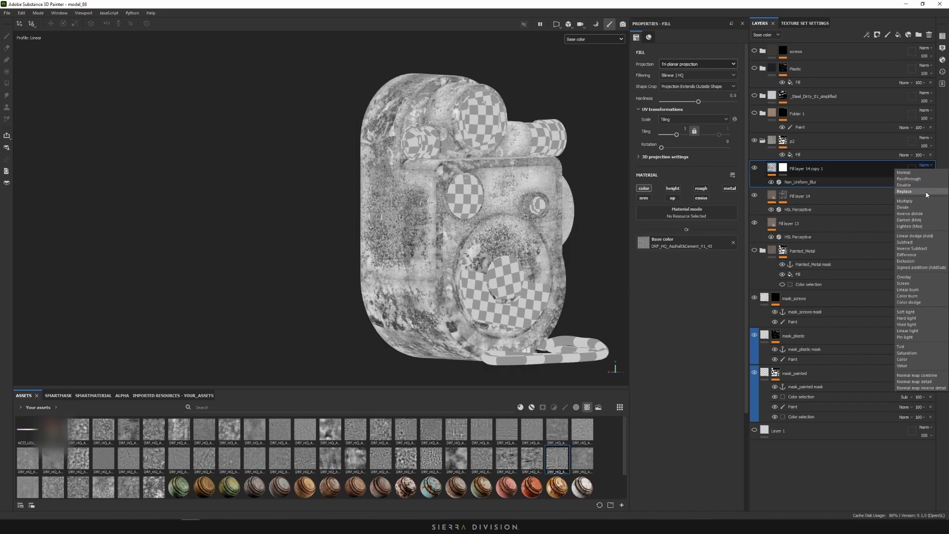
pyautogui.click(905, 201)
pyautogui.scroll(4, 482, 196)
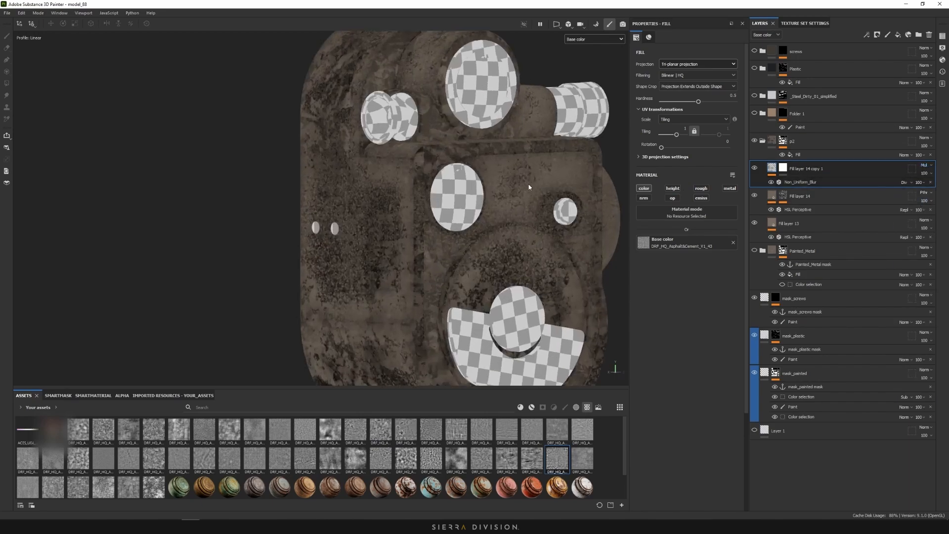
pyautogui.click(924, 173)
pyautogui.moveTo(941, 187); pyautogui.dragTo(921, 189)
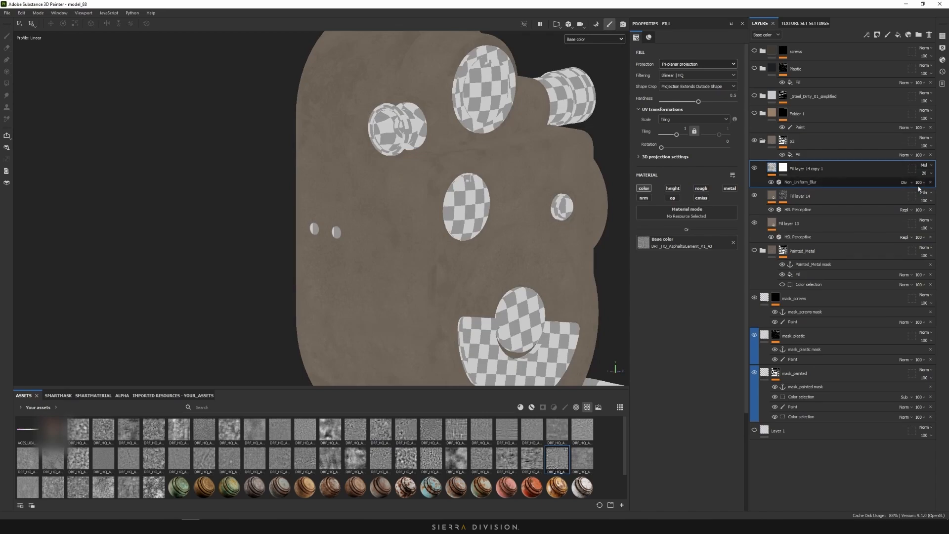
# Switch the layer to Overlay at opacity 12 and inspect the camera's sides
pyautogui.click(924, 166)
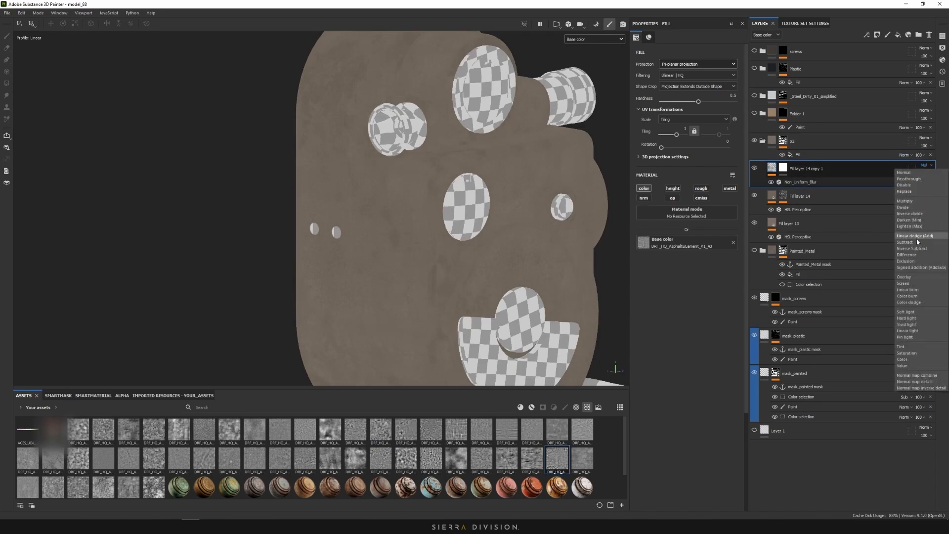
pyautogui.click(907, 276)
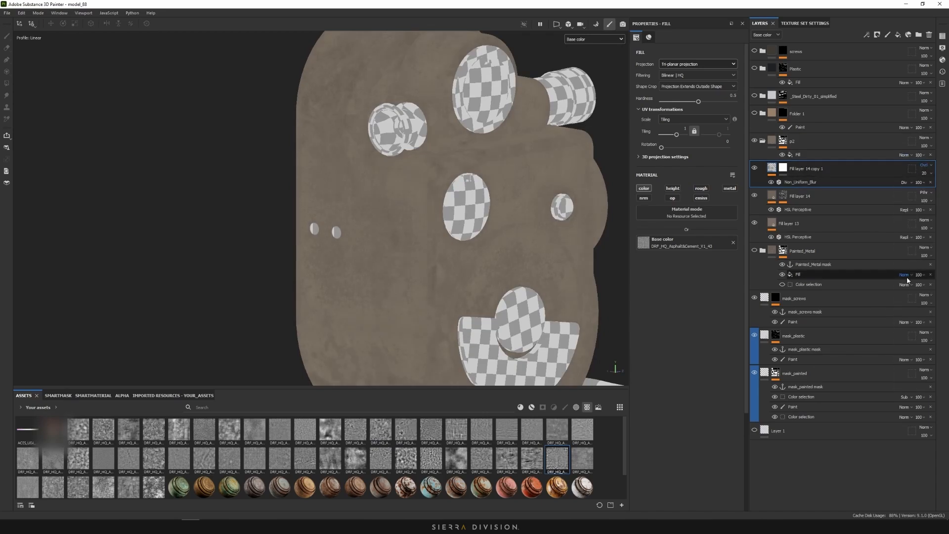
pyautogui.click(924, 173)
pyautogui.moveTo(921, 187); pyautogui.dragTo(920, 187)
pyautogui.scroll(-5, 535, 207)
pyautogui.keyDown('alt'); pyautogui.moveTo(535, 207); pyautogui.dragTo(467, 229); pyautogui.keyUp('alt')
pyautogui.keyDown('alt'); pyautogui.moveTo(466, 229); pyautogui.dragTo(512, 229, button='right'); pyautogui.keyUp('alt')
pyautogui.keyDown('alt'); pyautogui.moveTo(513, 229); pyautogui.dragTo(419, 216); pyautogui.keyUp('alt')
pyautogui.scroll(-5, 459, 237)
pyautogui.keyDown('alt'); pyautogui.moveTo(419, 216); pyautogui.dragTo(668, 194, button='right'); pyautogui.keyUp('alt')
pyautogui.keyDown('alt'); pyautogui.moveTo(668, 194); pyautogui.dragTo(697, 203); pyautogui.keyUp('alt')
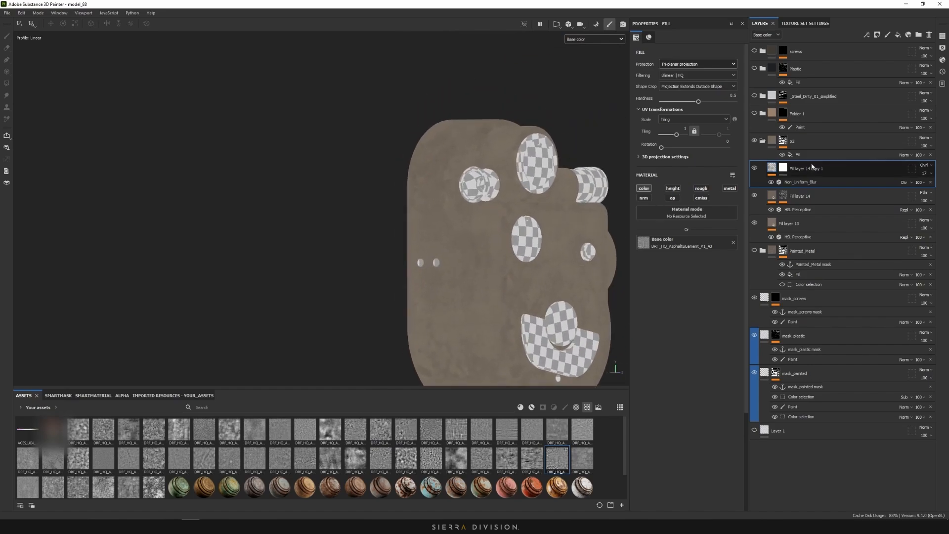
# Lower the layer opacity further to 11
pyautogui.click(923, 173)
pyautogui.moveTo(920, 187); pyautogui.dragTo(918, 190)
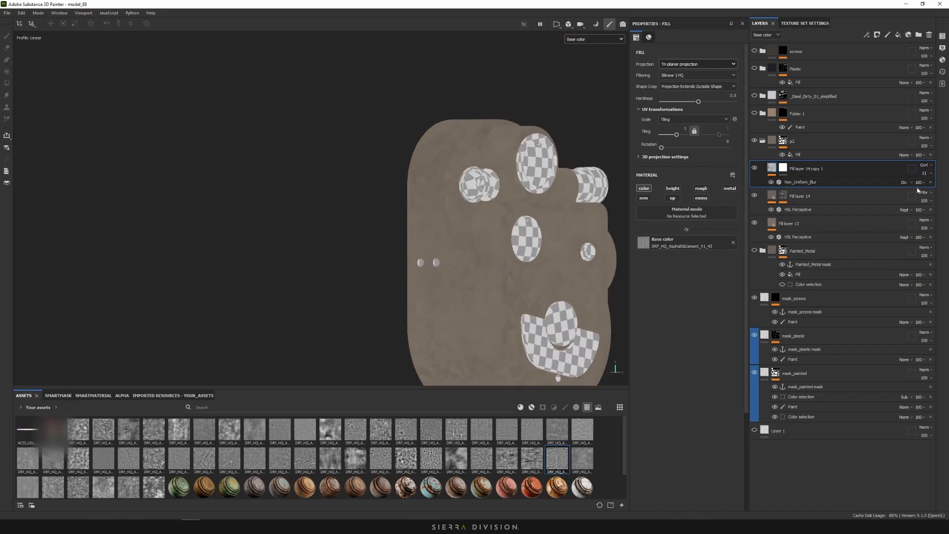
pyautogui.keyDown('alt'); pyautogui.moveTo(610, 218); pyautogui.dragTo(539, 222, button='right'); pyautogui.keyUp('alt')
pyautogui.moveTo(539, 222)
pyautogui.keyDown('alt'); pyautogui.mouseDown()
pyautogui.moveTo(558, 224)
pyautogui.moveTo(533, 233)
pyautogui.mouseUp(); pyautogui.keyUp('alt')
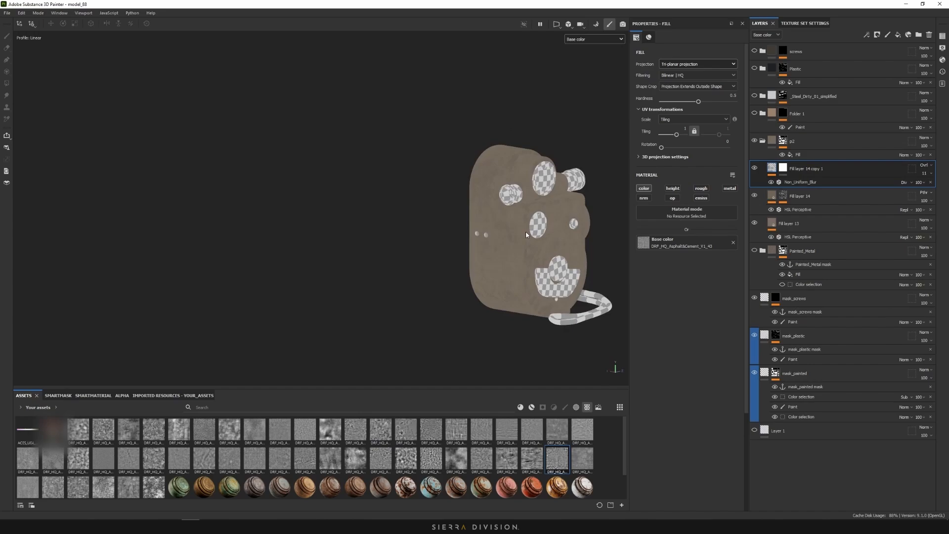
# Rename Fill layer 13 to 'base' and Fill layer 14 to 'breakup_darker_big'
pyautogui.doubleClick(799, 196)
pyautogui.doubleClick(792, 223)
pyautogui.write('base')
pyautogui.doubleClick(801, 196)
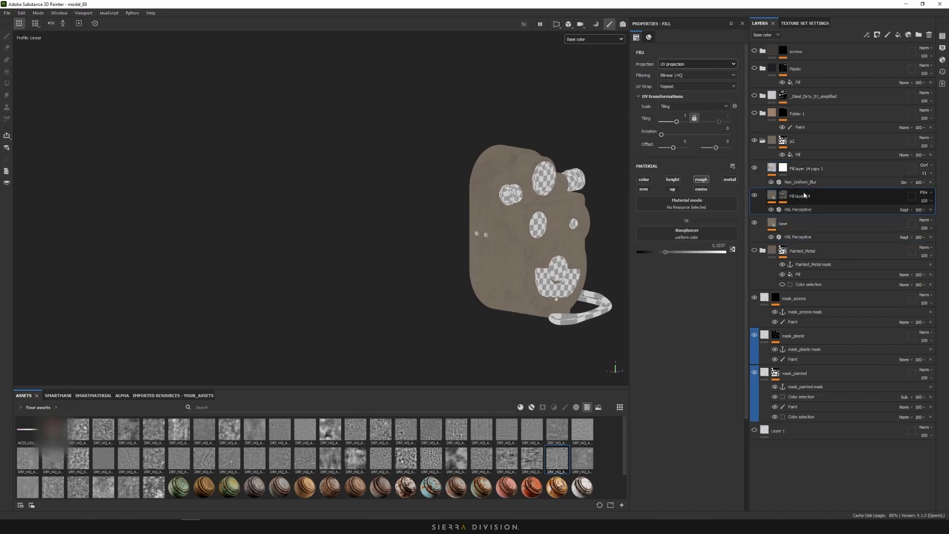
pyautogui.write('bre')
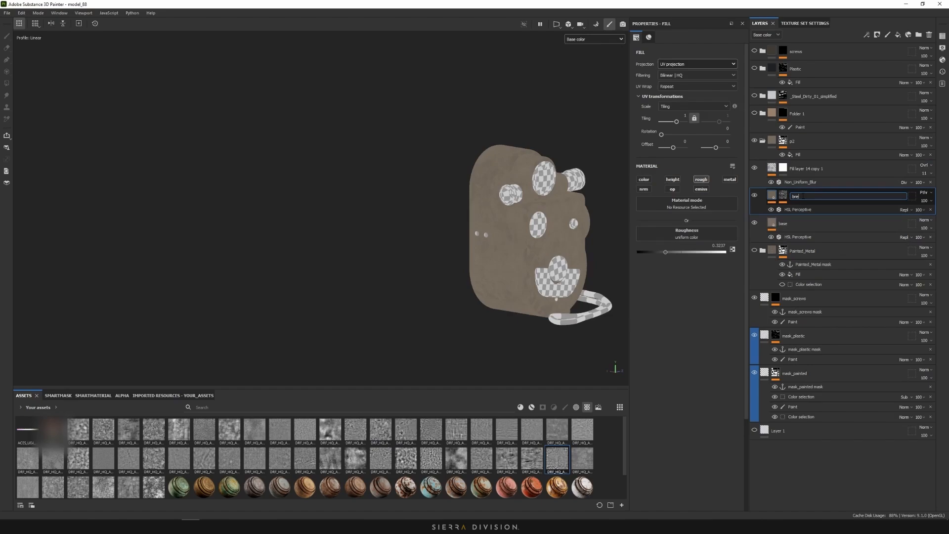
pyautogui.write('akup_darker_big')
pyautogui.press('Return')
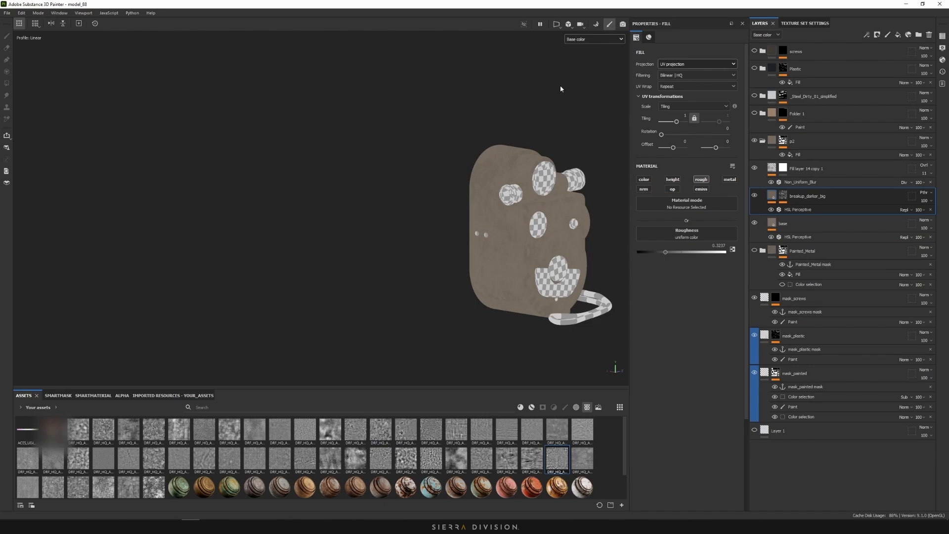
# Inspect the camera body from the side and re-enable the breakup_edges_lighter layer
pyautogui.keyDown('alt'); pyautogui.moveTo(551, 143); pyautogui.dragTo(523, 135, button='middle'); pyautogui.keyUp('alt')
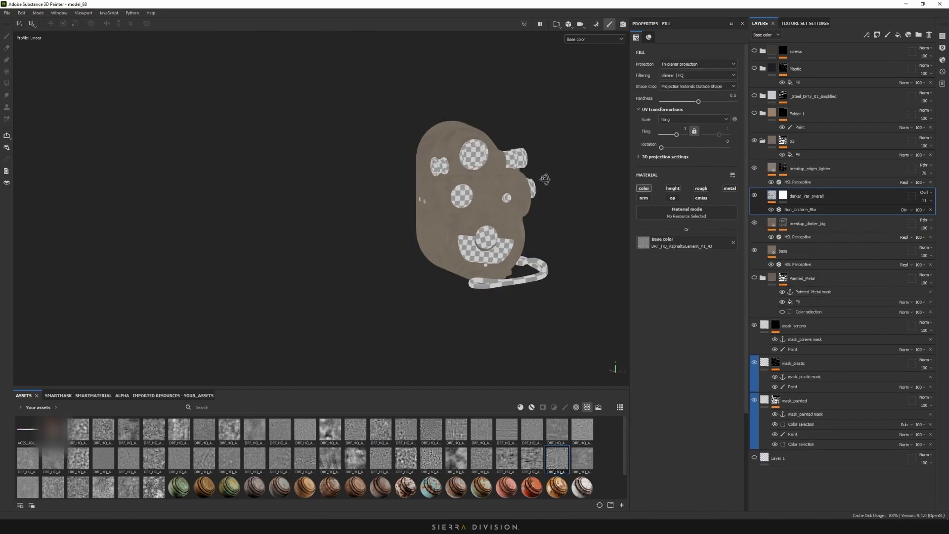
pyautogui.keyDown('alt'); pyautogui.moveTo(545, 181); pyautogui.dragTo(605, 181); pyautogui.keyUp('alt')
pyautogui.scroll(4, 467, 186)
pyautogui.keyDown('alt'); pyautogui.keyDown('shift'); pyautogui.moveTo(486, 192); pyautogui.dragTo(444, 184); pyautogui.keyUp('shift'); pyautogui.keyUp('alt')
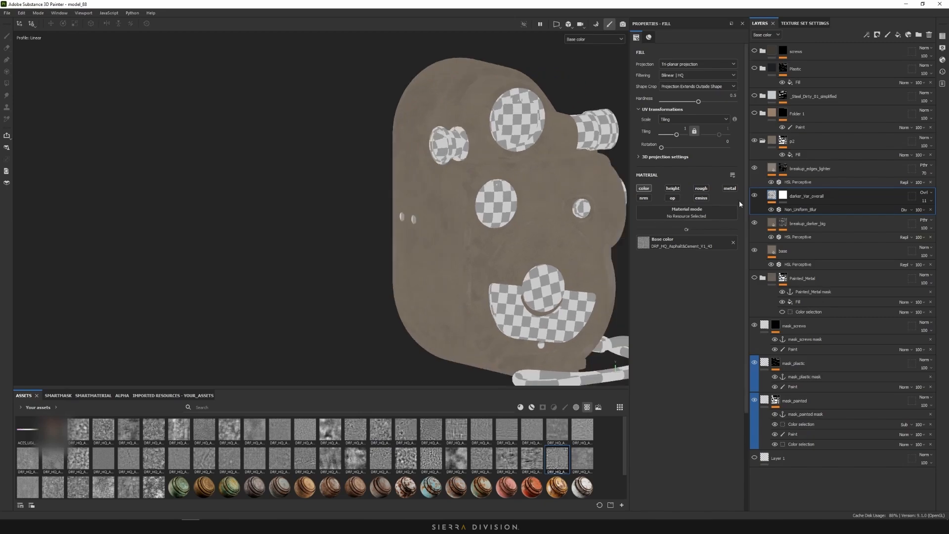
pyautogui.click(756, 169)
pyautogui.scroll(-5, 535, 183)
# Switch the viewport from Base color back to full Material shading
pyautogui.keyDown('alt'); pyautogui.moveTo(536, 183); pyautogui.dragTo(371, 166); pyautogui.keyUp('alt')
pyautogui.click(582, 40)
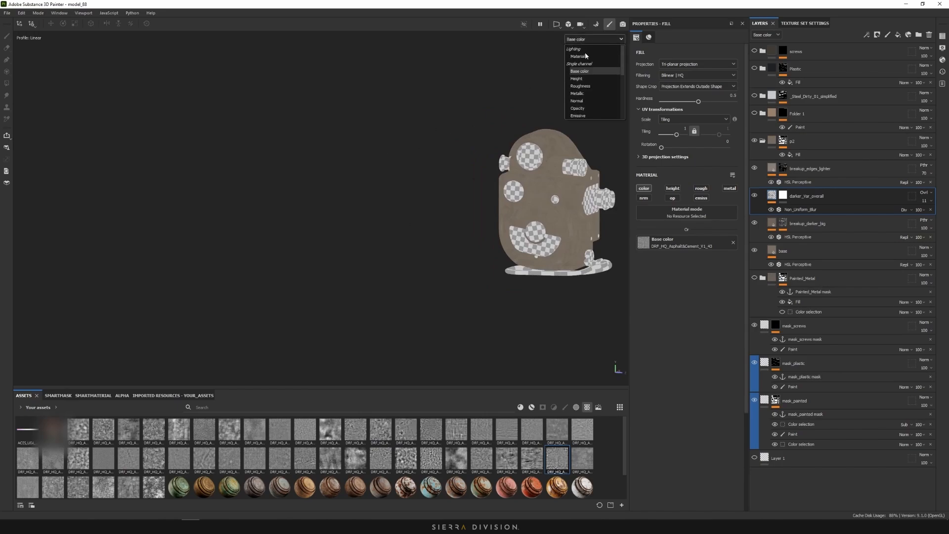
pyautogui.keyDown('alt'); pyautogui.moveTo(492, 168); pyautogui.dragTo(403, 158); pyautogui.keyUp('alt')
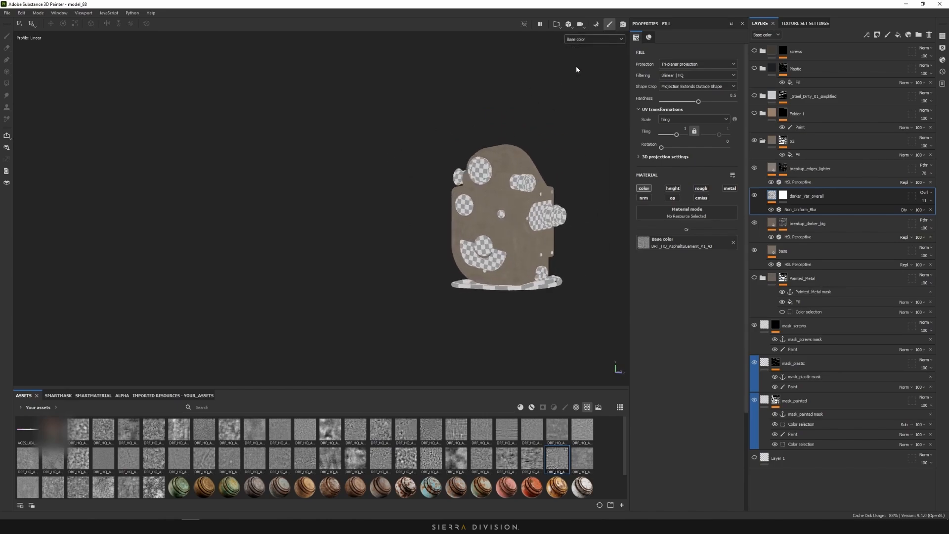
pyautogui.click(591, 39)
pyautogui.click(587, 60)
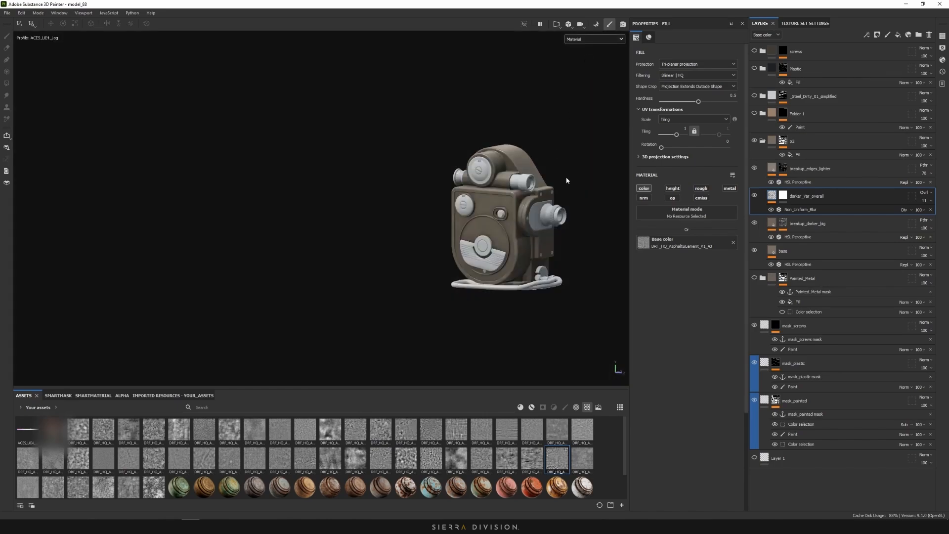
# Orbit around the shaded camera, then bring the Miro reference board over Painter
pyautogui.keyDown('alt'); pyautogui.moveTo(567, 180); pyautogui.dragTo(558, 191); pyautogui.keyUp('alt')
pyautogui.scroll(3, 557, 191)
pyautogui.keyDown('alt'); pyautogui.moveTo(556, 191); pyautogui.dragTo(512, 192, button='middle'); pyautogui.keyUp('alt')
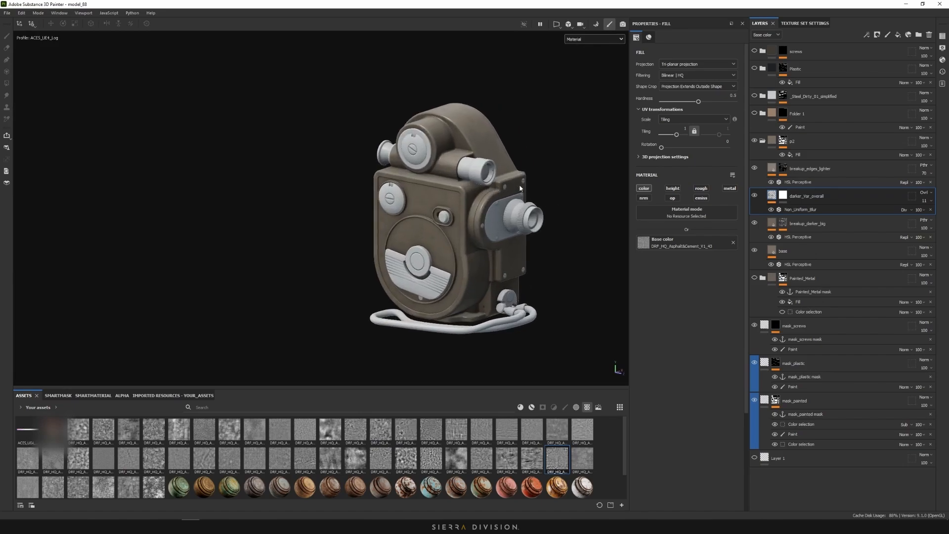
pyautogui.keyDown('alt'); pyautogui.moveTo(520, 188); pyautogui.dragTo(488, 210); pyautogui.keyUp('alt')
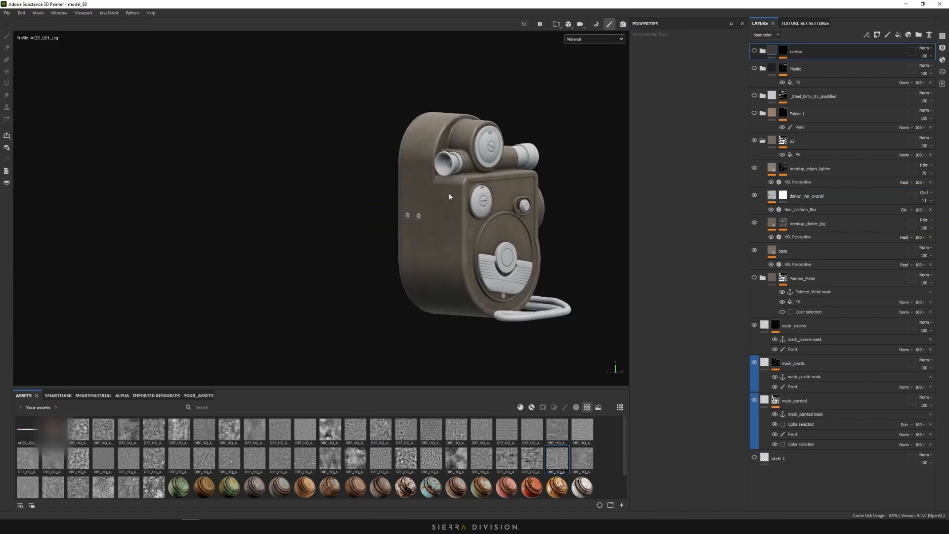
pyautogui.keyDown('alt'); pyautogui.moveTo(407, 198); pyautogui.dragTo(601, 186); pyautogui.keyUp('alt')
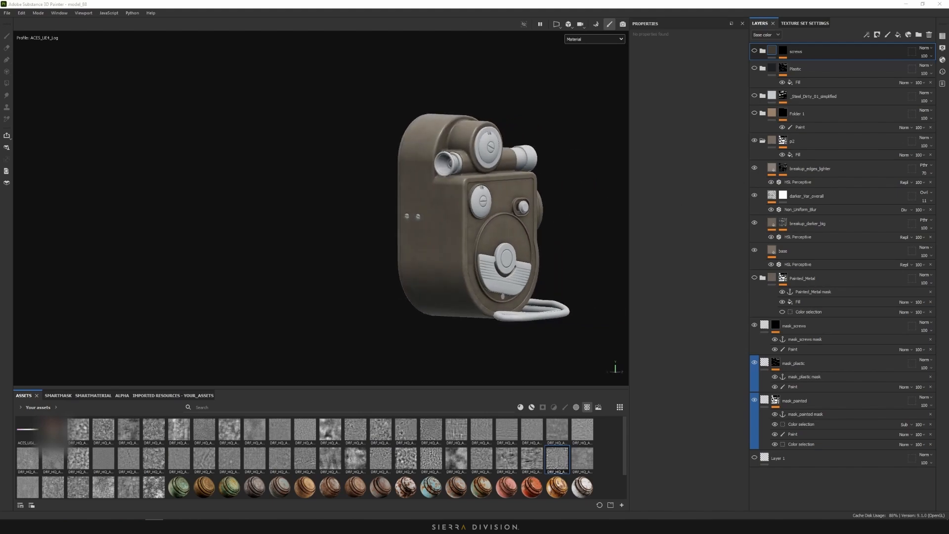
pyautogui.moveTo(948, 110)
pyautogui.mouseDown()
pyautogui.moveTo(794, 111)
pyautogui.moveTo(742, 1)
pyautogui.mouseUp()
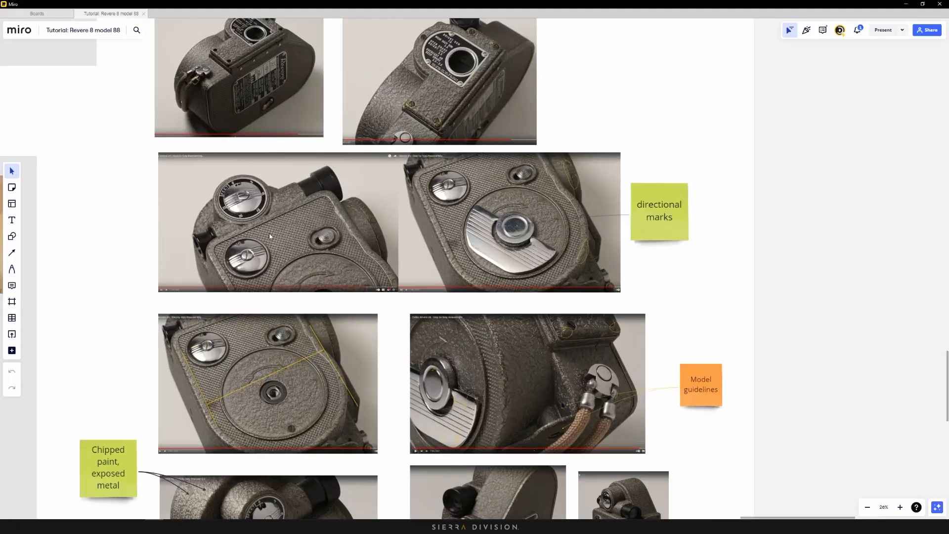
# Zoom through the Miro reference photos to the crinkled paint close-up
pyautogui.scroll(3, 290, 237)
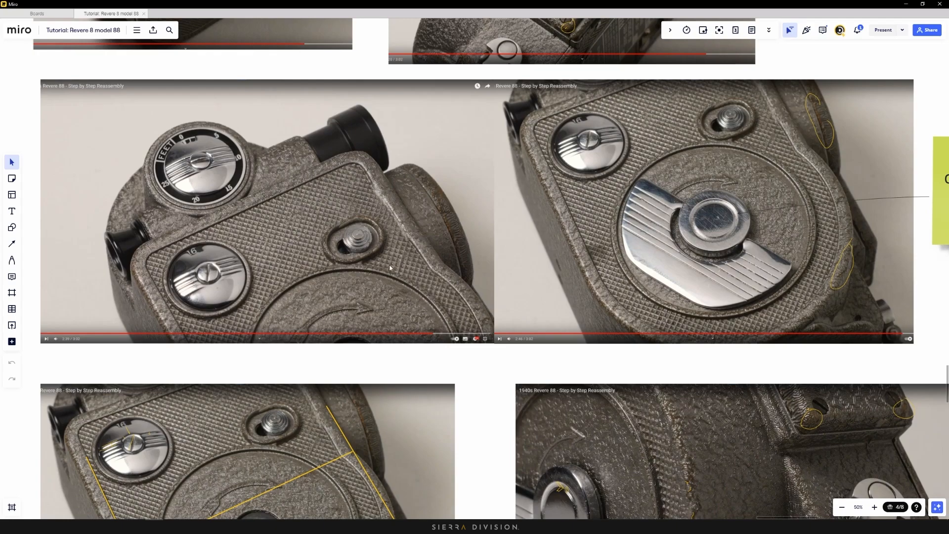
pyautogui.scroll(5, 389, 265)
pyautogui.scroll(3, 512, 283)
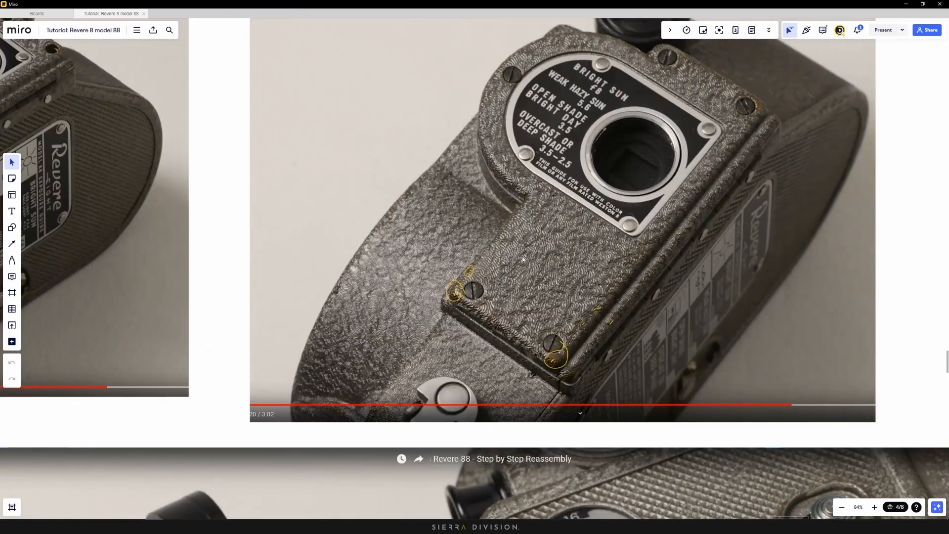
pyautogui.scroll(-3, 562, 208)
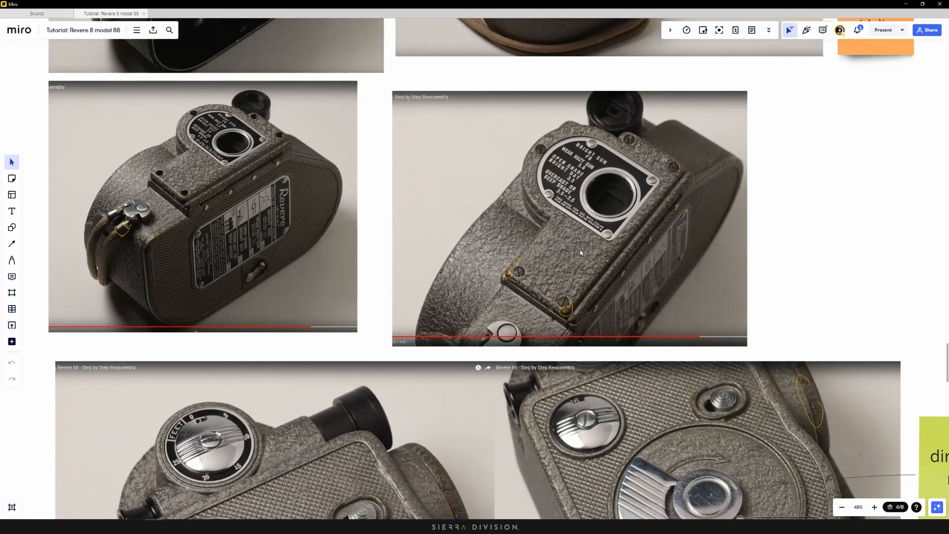
pyautogui.hscroll(-3, 580, 250)
pyautogui.scroll(1, 580, 250)
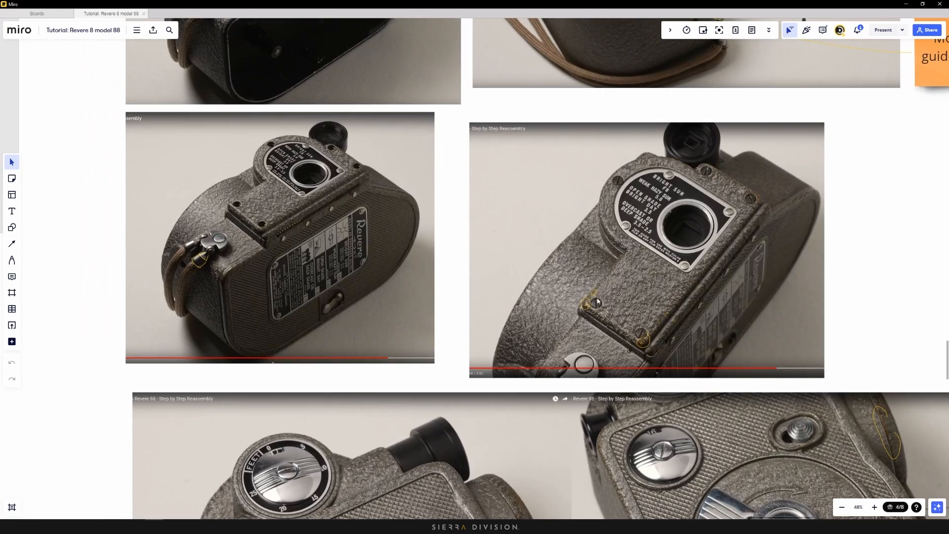
pyautogui.scroll(10, 656, 330)
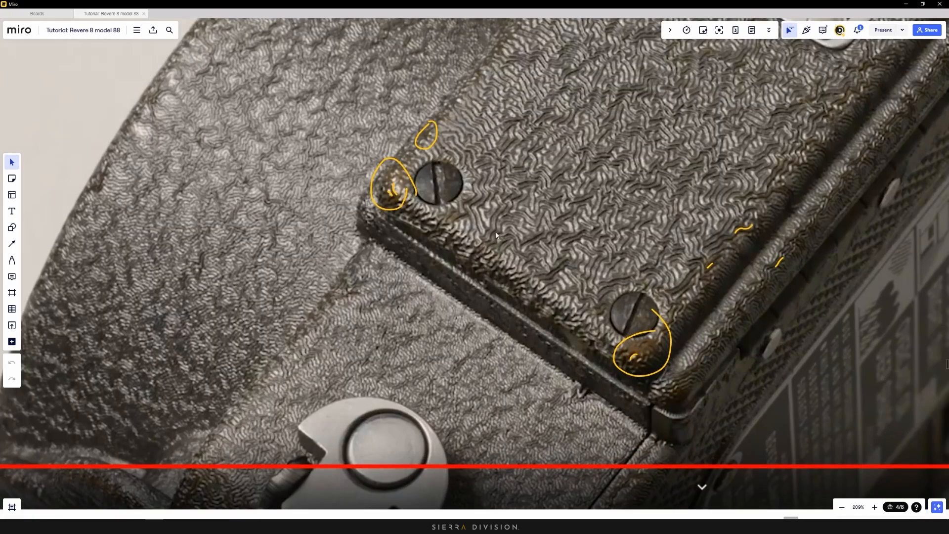
pyautogui.scroll(-5, 505, 246)
pyautogui.scroll(-5, 504, 246)
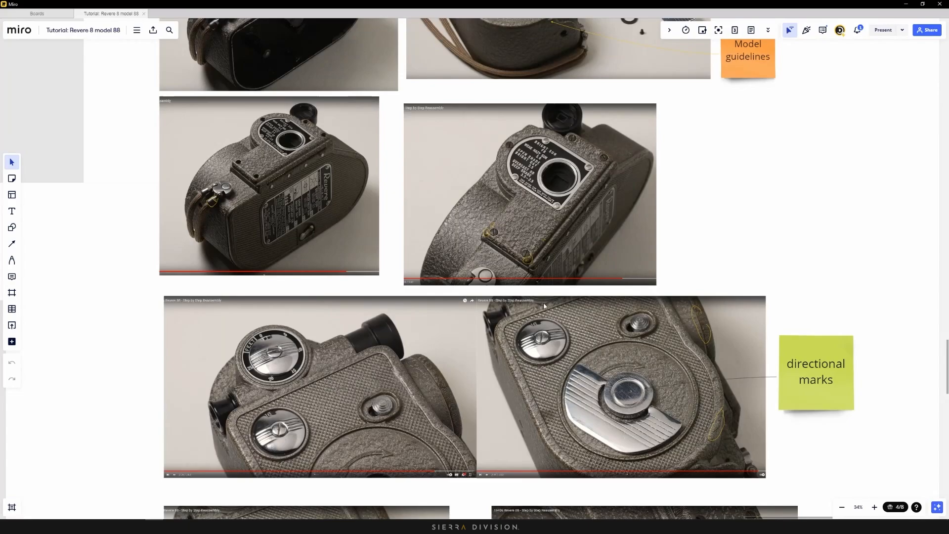
pyautogui.scroll(5, 564, 430)
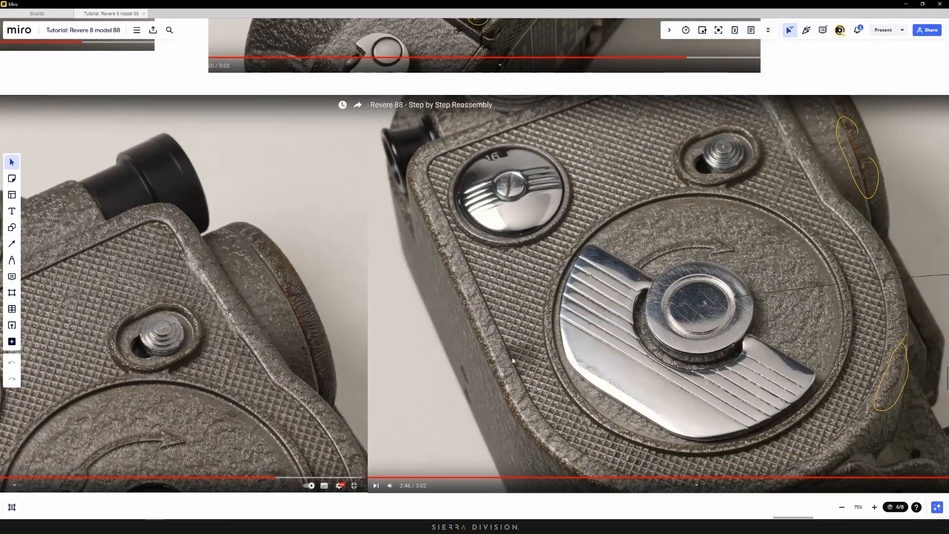
pyautogui.scroll(-10, 525, 362)
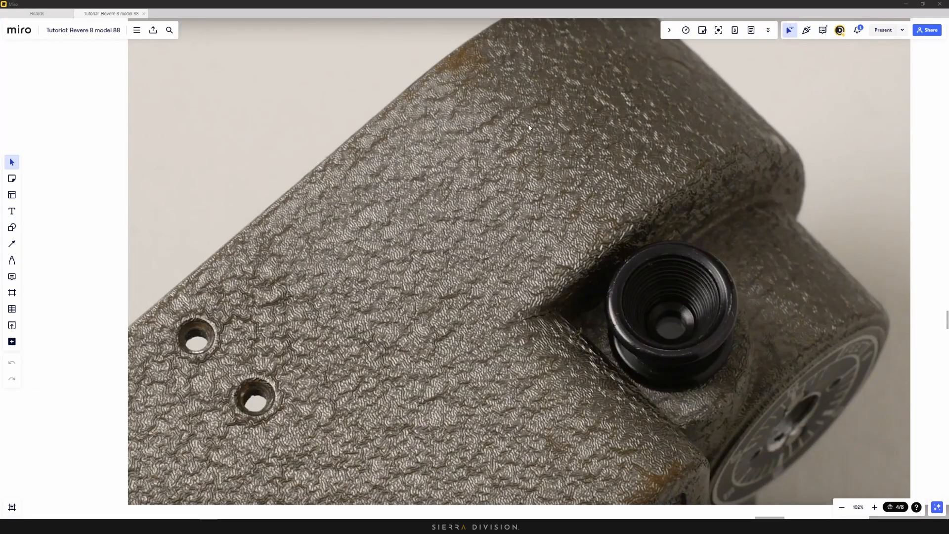
# Snip a square region of the crinkled painted-metal texture with the Snipping Tool
pyautogui.moveTo(410, 198); pyautogui.dragTo(398, 184, button='middle')
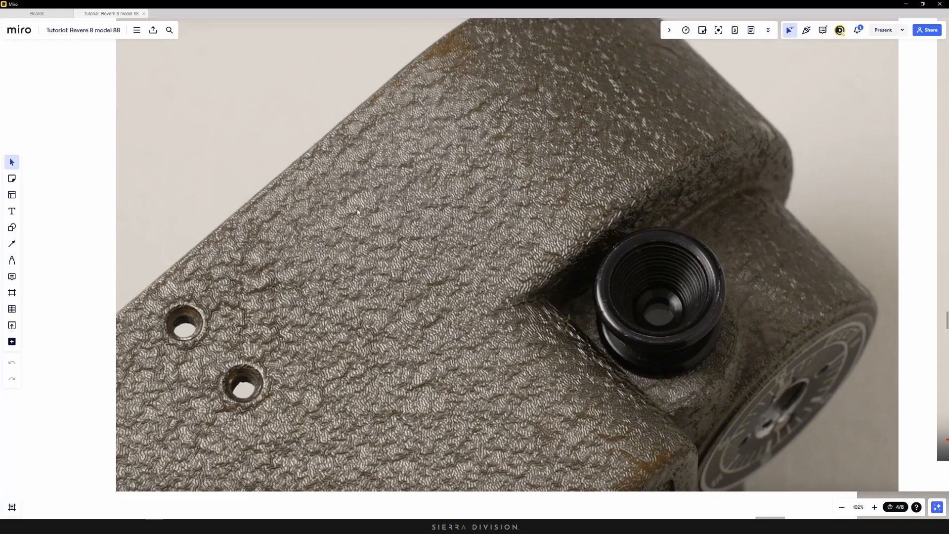
pyautogui.click(139, 523)
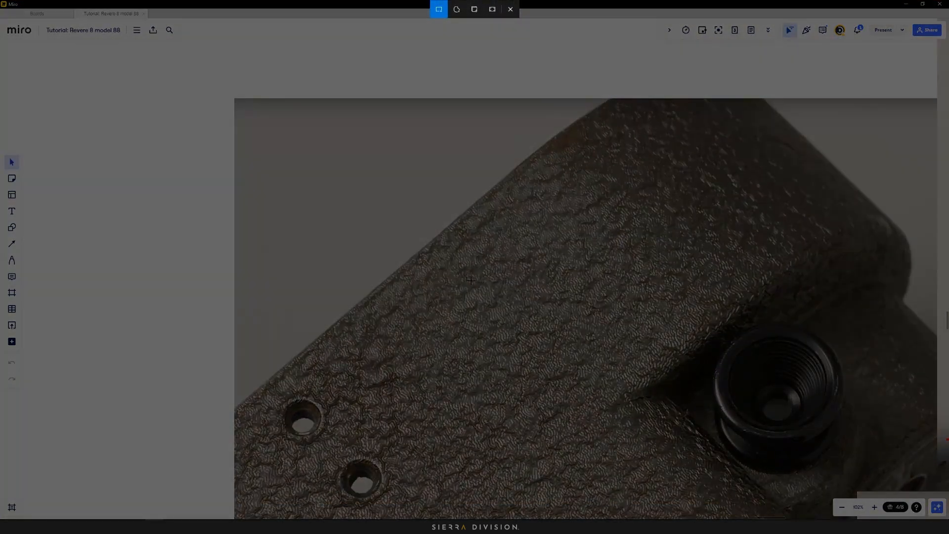
pyautogui.moveTo(447, 267); pyautogui.dragTo(631, 454)
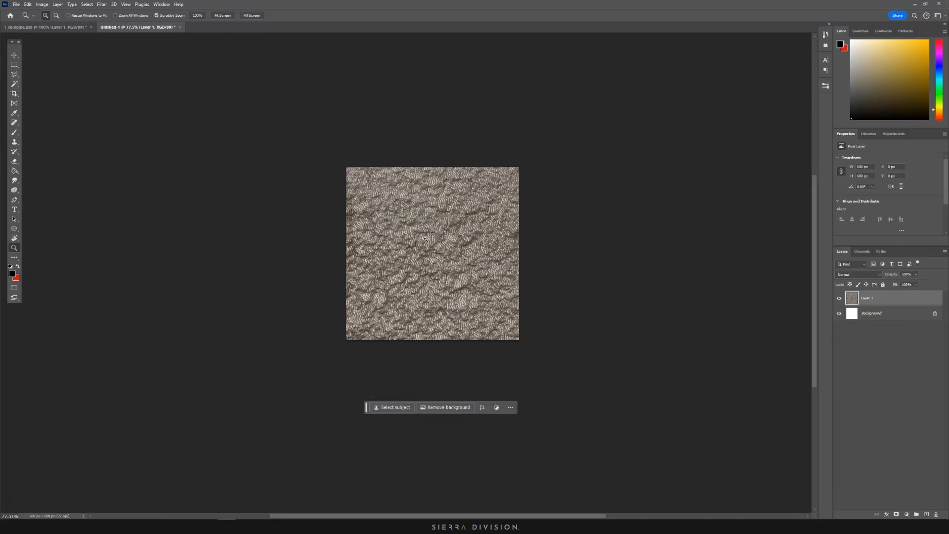
# Paint two freehand test strokes across the top and bottom of the texture, then undo them
pyautogui.scroll(4, 414, 215)
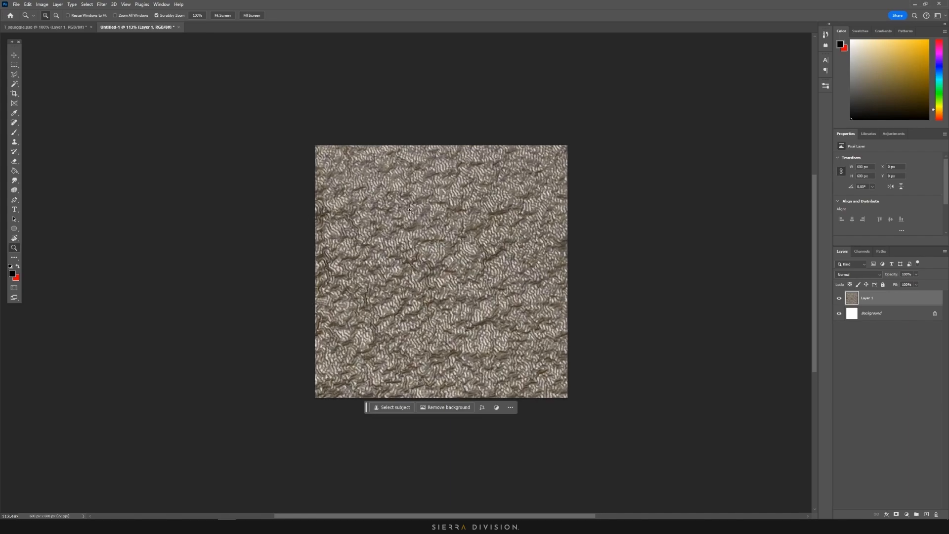
pyautogui.click(15, 132)
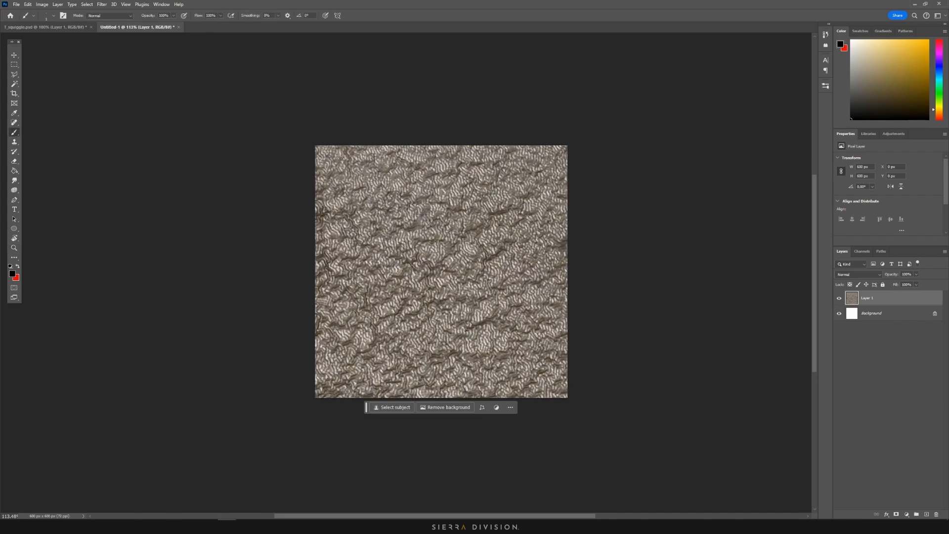
pyautogui.moveTo(341, 159); pyautogui.dragTo(410, 142)
pyautogui.moveTo(367, 386); pyautogui.dragTo(426, 372)
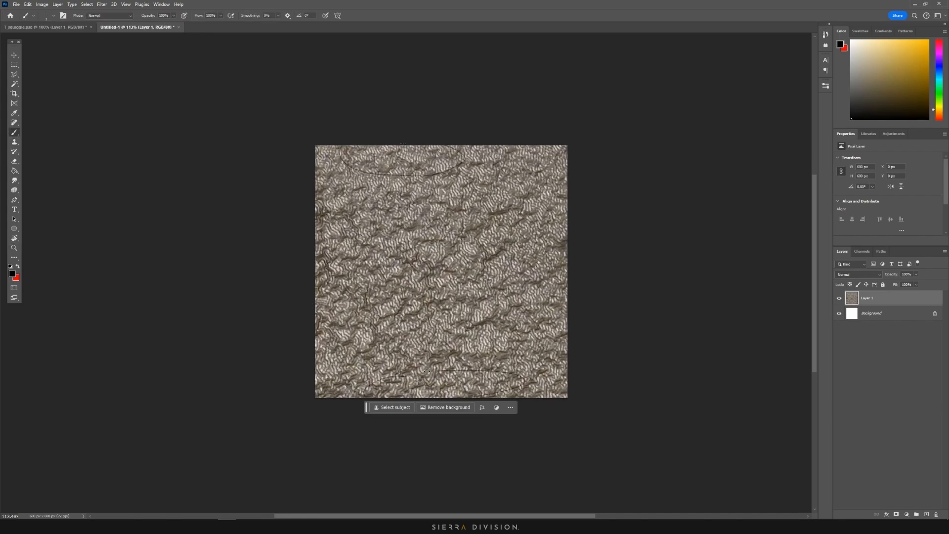
pyautogui.hotkey('ctrl', 'z')
pyautogui.hotkey('ctrl', 'z')
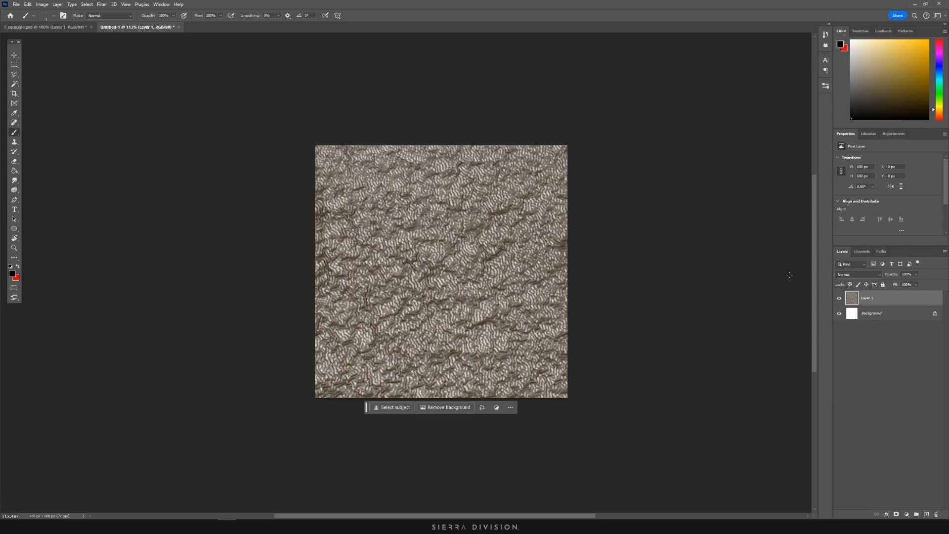
# Marquee-select the whole 600×600 texture, then deselect it
pyautogui.click(14, 64)
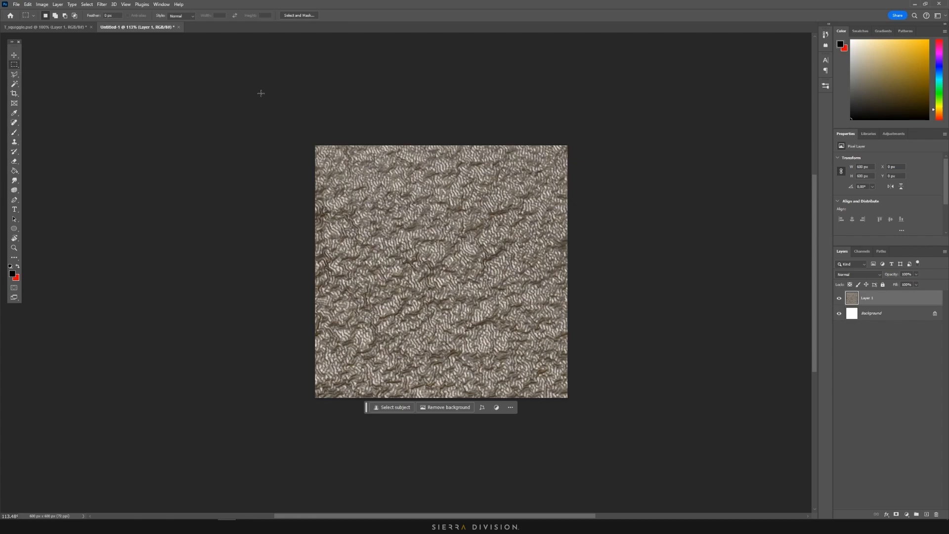
pyautogui.moveTo(314, 144); pyautogui.dragTo(710, 430)
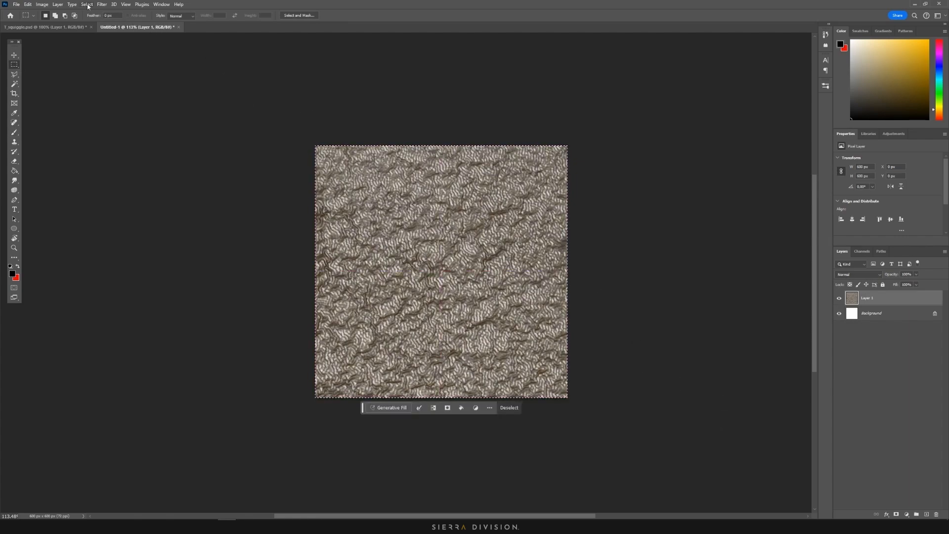
pyautogui.hotkey('ctrl', 'd')
# Apply Filter > Other > Offset with Horizontal +300, Vertical 300, Wrap Around, and move the dialog aside
pyautogui.click(102, 5)
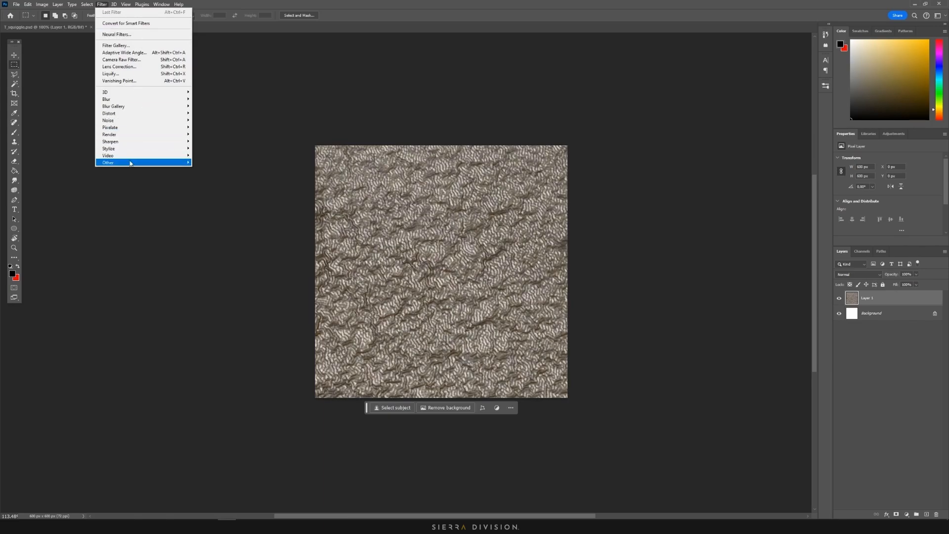
pyautogui.moveTo(134, 165)
pyautogui.click(209, 197)
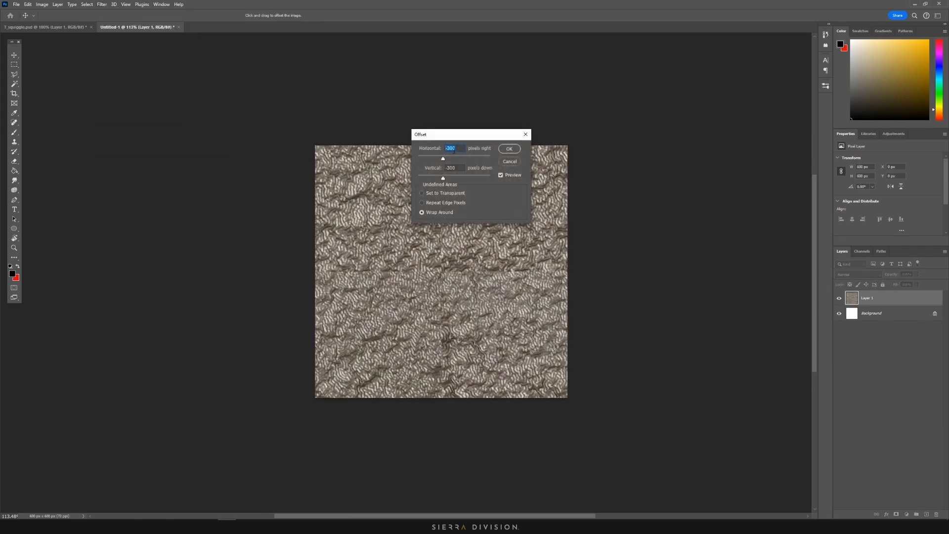
pyautogui.write('3')
pyautogui.press('Tab')
pyautogui.write('300')
pyautogui.moveTo(438, 142); pyautogui.dragTo(640, 169)
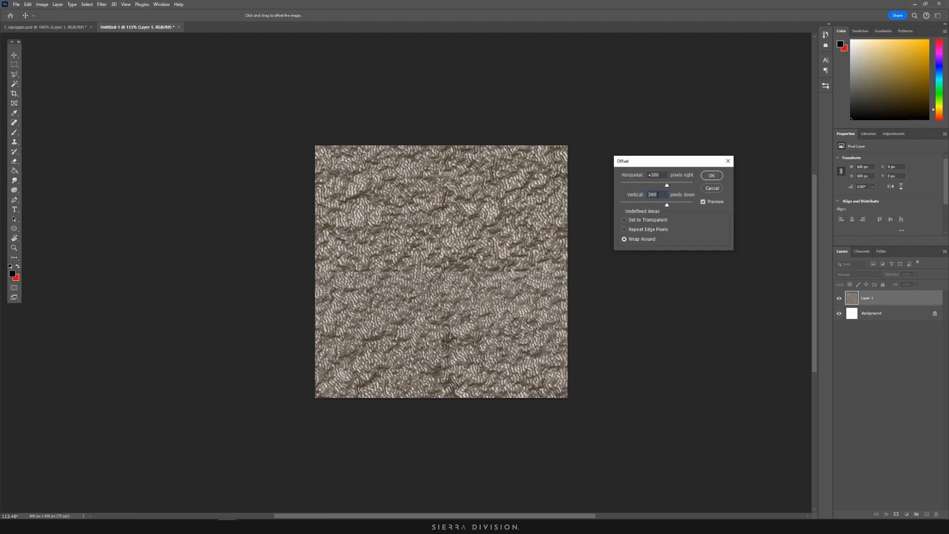
# Confirm the +300/300 wrap-around offset and zoom in on the exposed seams
pyautogui.click(712, 180)
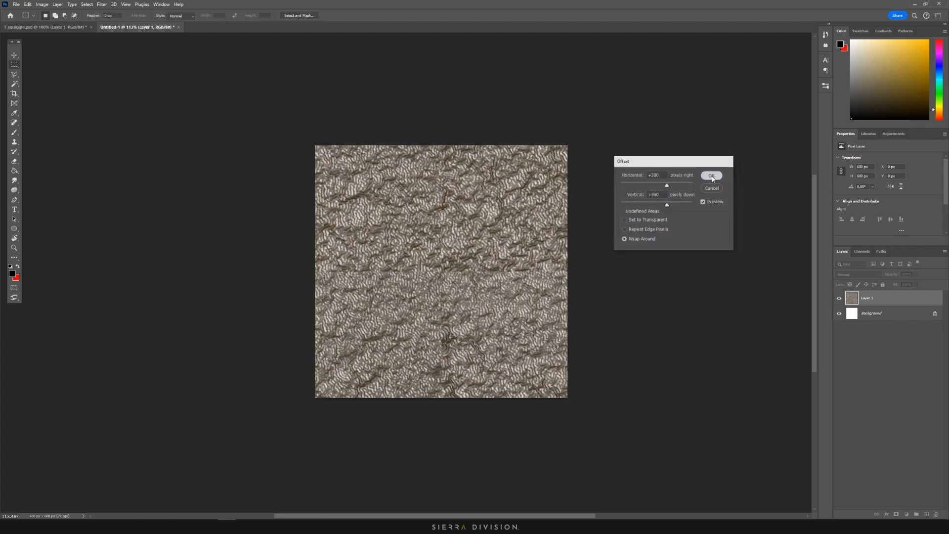
pyautogui.keyDown('alt'); pyautogui.scroll(3, 364, 248); pyautogui.keyUp('alt')
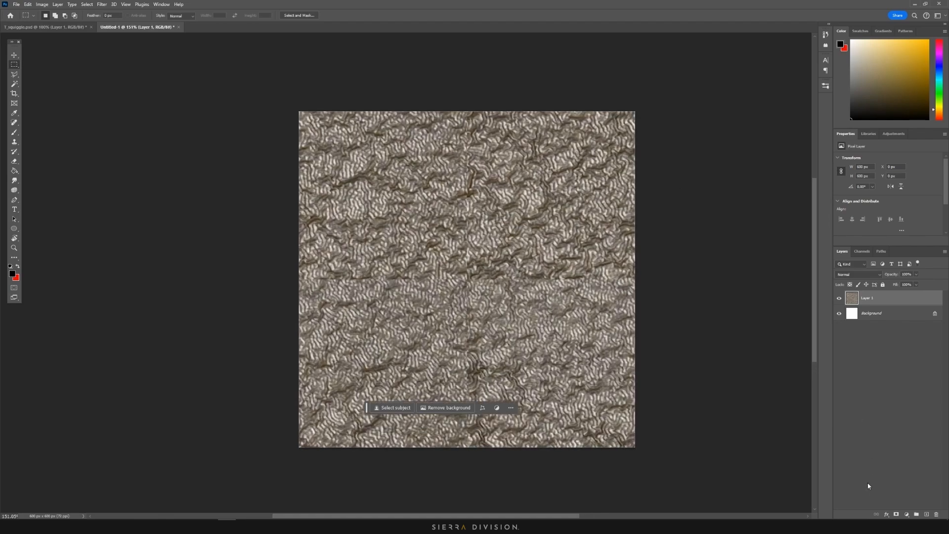
# Add a new empty layer and set up the Clone Stamp with a soft 39 px brush
pyautogui.click(926, 515)
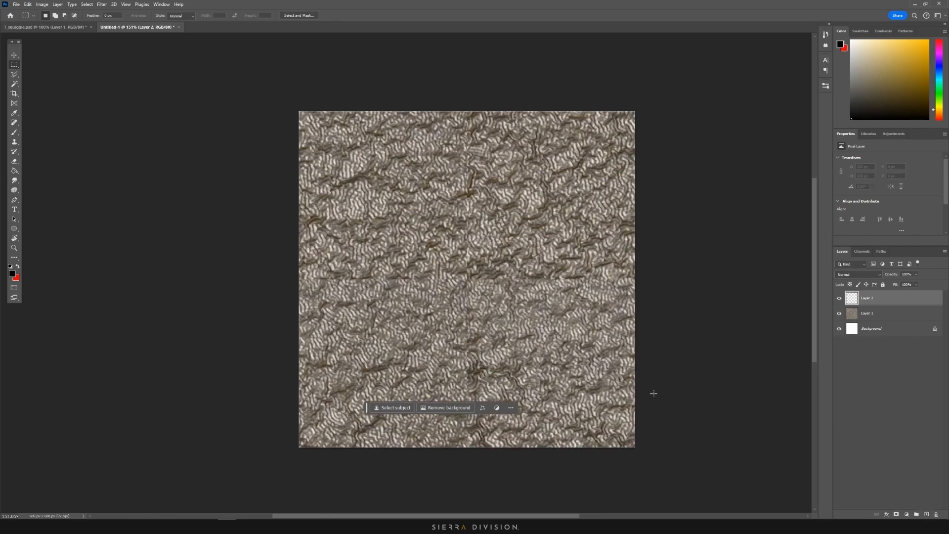
pyautogui.press('s')
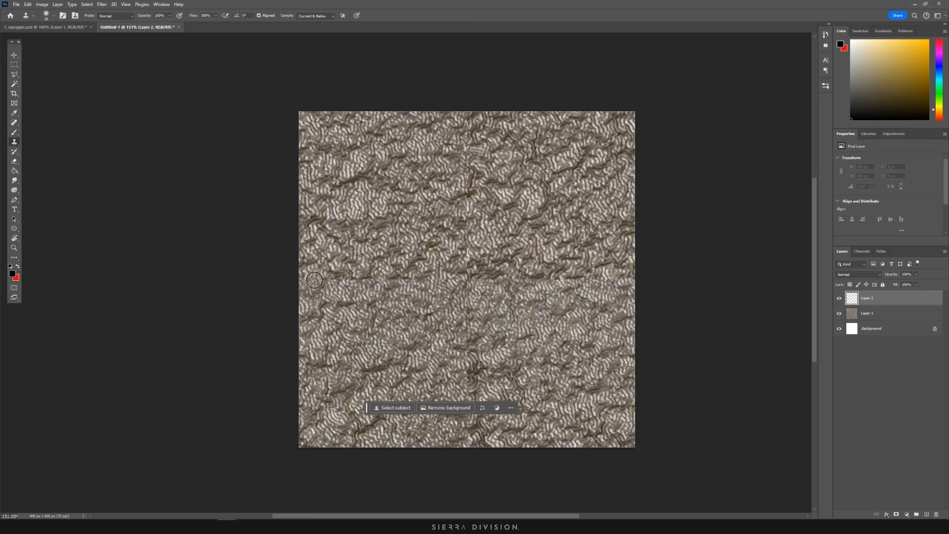
pyautogui.moveTo(314, 280); pyautogui.dragTo(333, 279)
pyautogui.hotkey('ctrl', 'z')
pyautogui.keyDown('alt'); pyautogui.scroll(1, 339, 282); pyautogui.keyUp('alt')
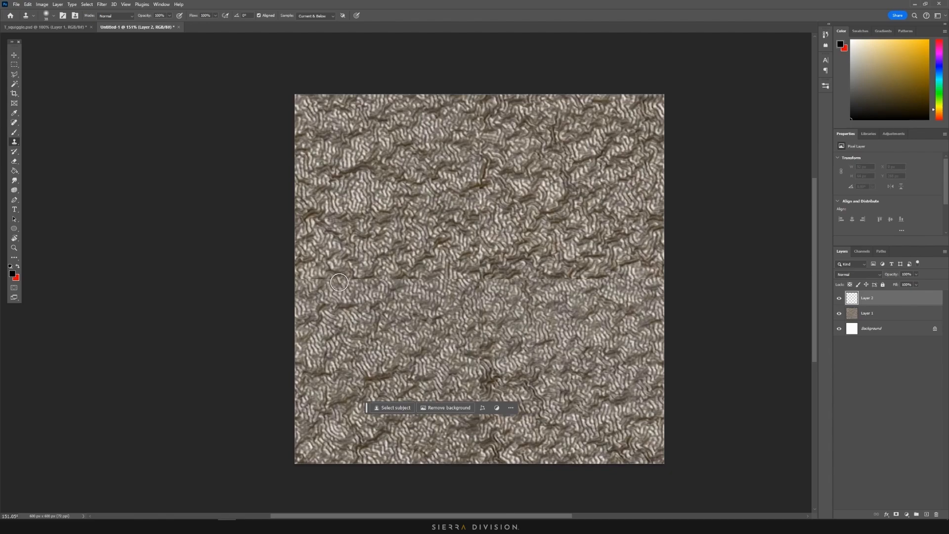
pyautogui.keyDown('alt'); pyautogui.scroll(2, 339, 283); pyautogui.keyUp('alt')
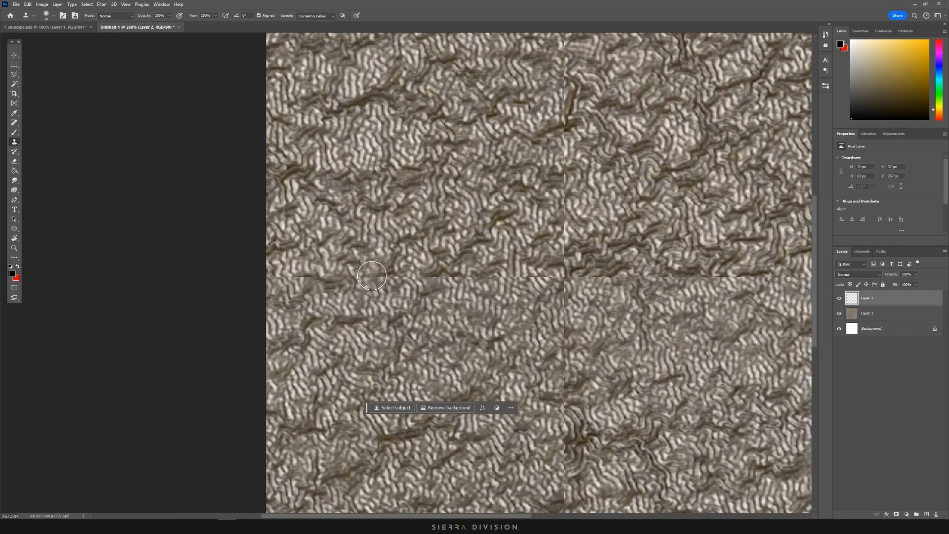
pyautogui.moveTo(372, 276)
pyautogui.keyDown('alt'); pyautogui.mouseDown(button='right')
pyautogui.moveTo(385, 275)
pyautogui.moveTo(374, 193)
pyautogui.mouseUp(button='right'); pyautogui.keyUp('alt')
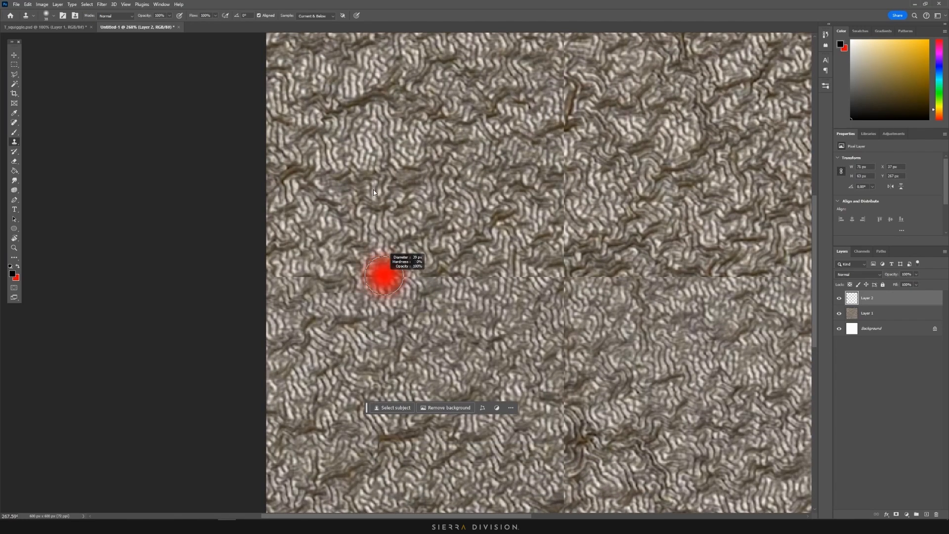
# Clone texture along the horizontal and vertical central seams, then view the whole texture
pyautogui.moveTo(376, 273); pyautogui.dragTo(386, 276)
pyautogui.hotkey('ctrl', 'z')
pyautogui.hotkey('ctrl', 'z')
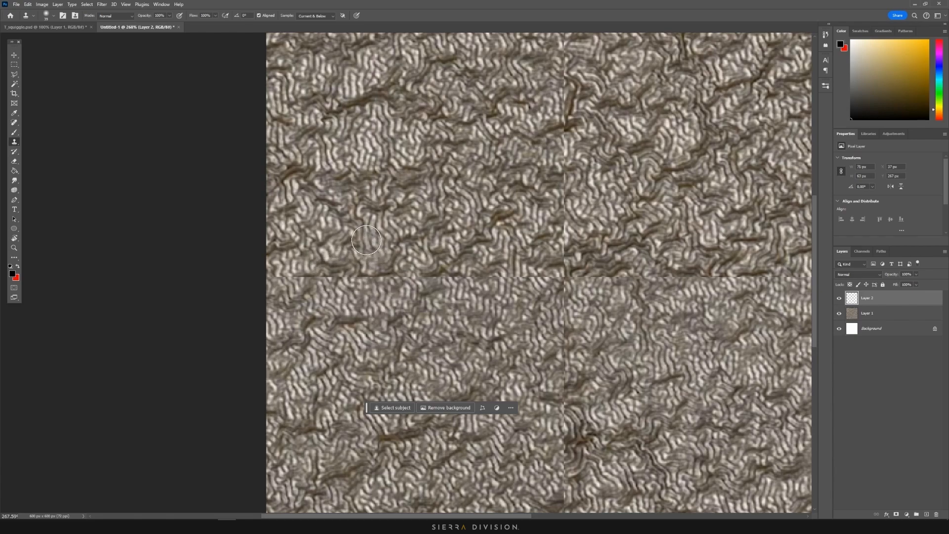
pyautogui.moveTo(328, 274)
pyautogui.mouseDown()
pyautogui.moveTo(285, 277)
pyautogui.moveTo(591, 278)
pyautogui.moveTo(563, 233)
pyautogui.moveTo(568, 211)
pyautogui.mouseUp()
pyautogui.keyDown('alt'); pyautogui.scroll(-3, 503, 268); pyautogui.keyUp('alt')
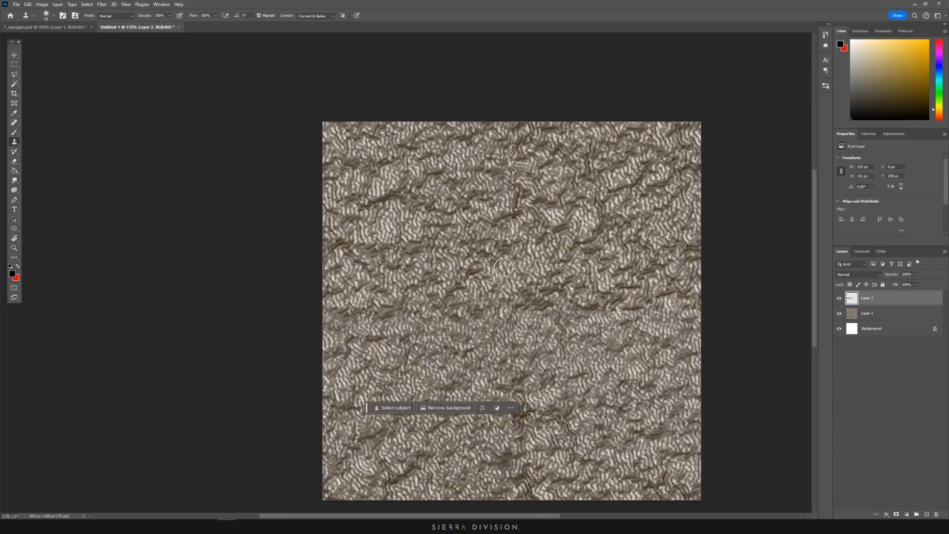
pyautogui.moveTo(503, 267); pyautogui.dragTo(512, 252)
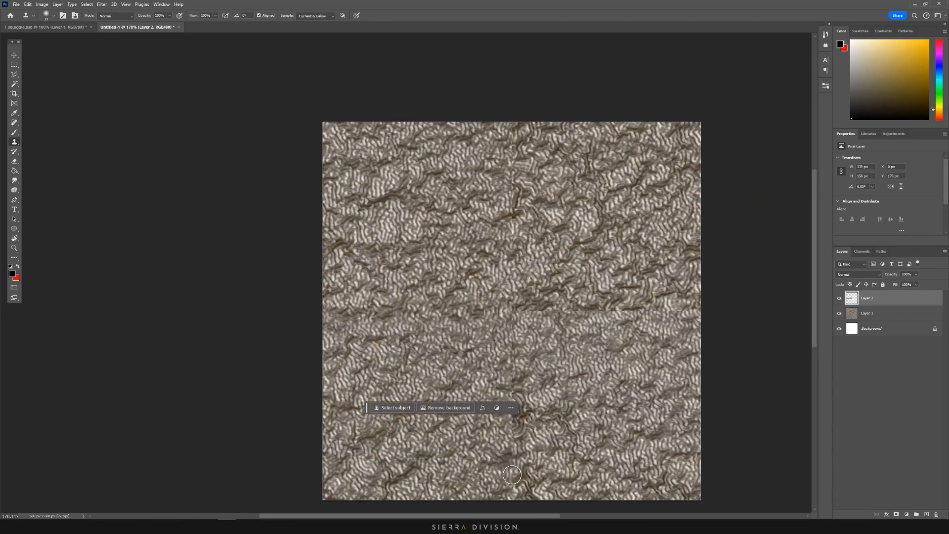
pyautogui.moveTo(640, 315); pyautogui.dragTo(595, 267)
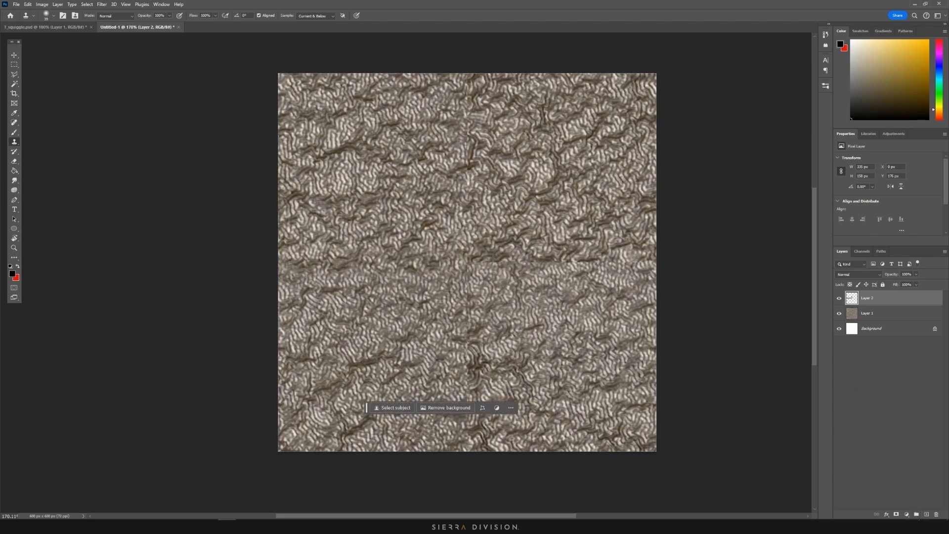
# Add Hue/Saturation at -100 saturation and Levels with darkened midtones
pyautogui.click(906, 514)
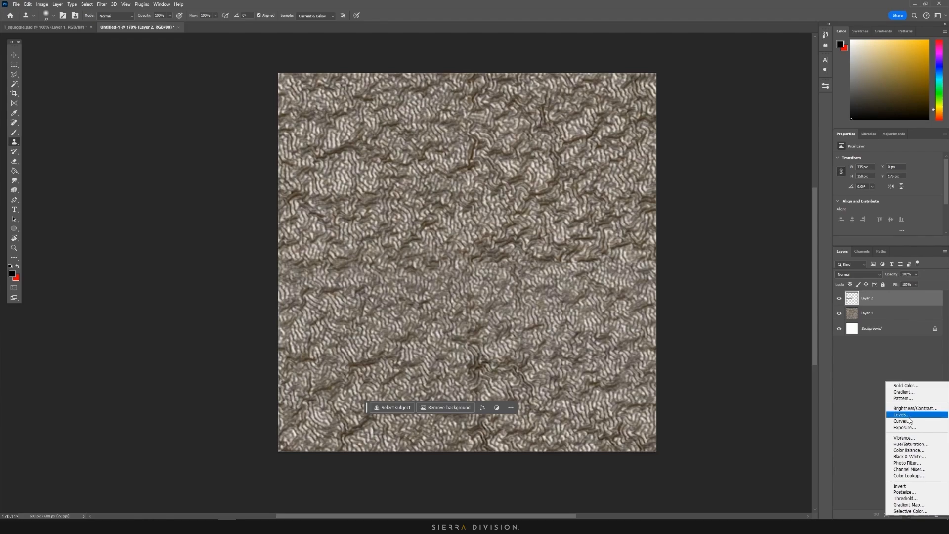
pyautogui.click(910, 444)
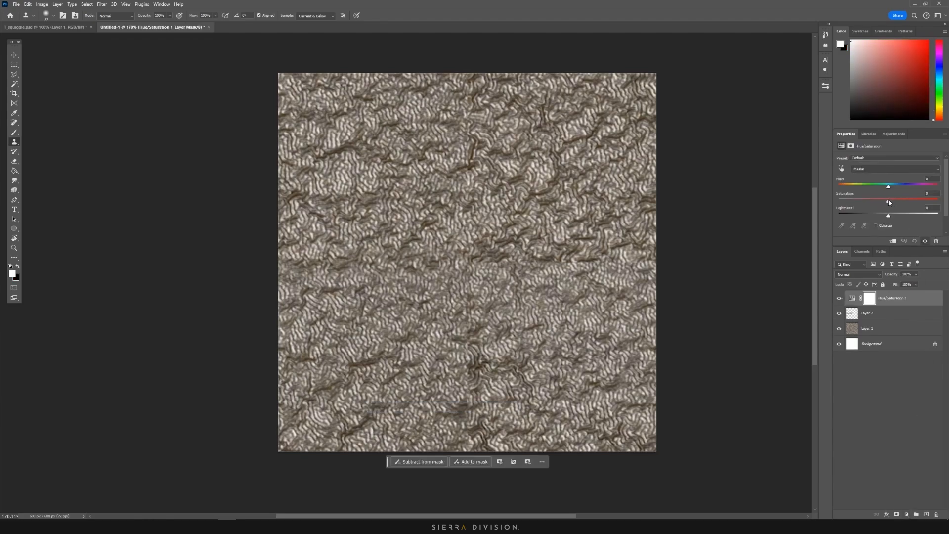
pyautogui.moveTo(889, 201); pyautogui.dragTo(815, 200)
pyautogui.click(907, 515)
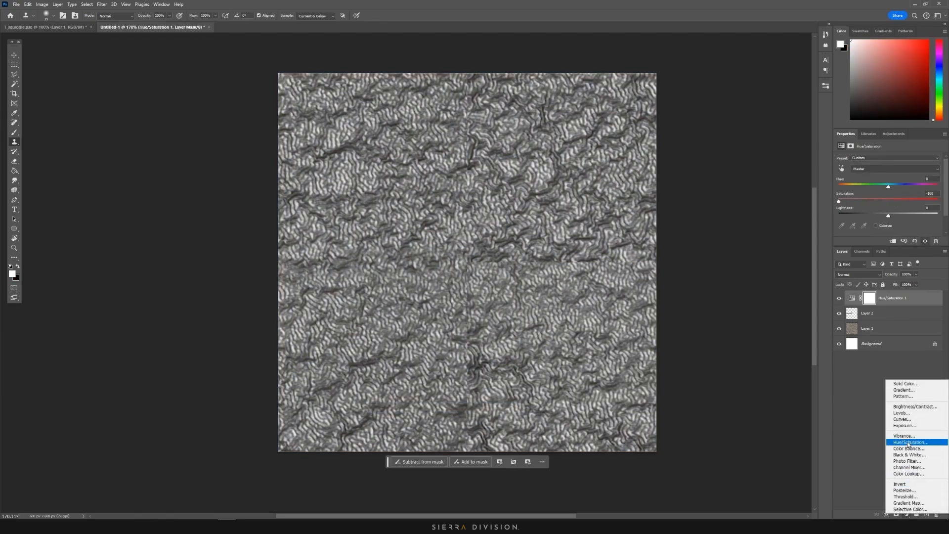
pyautogui.click(910, 414)
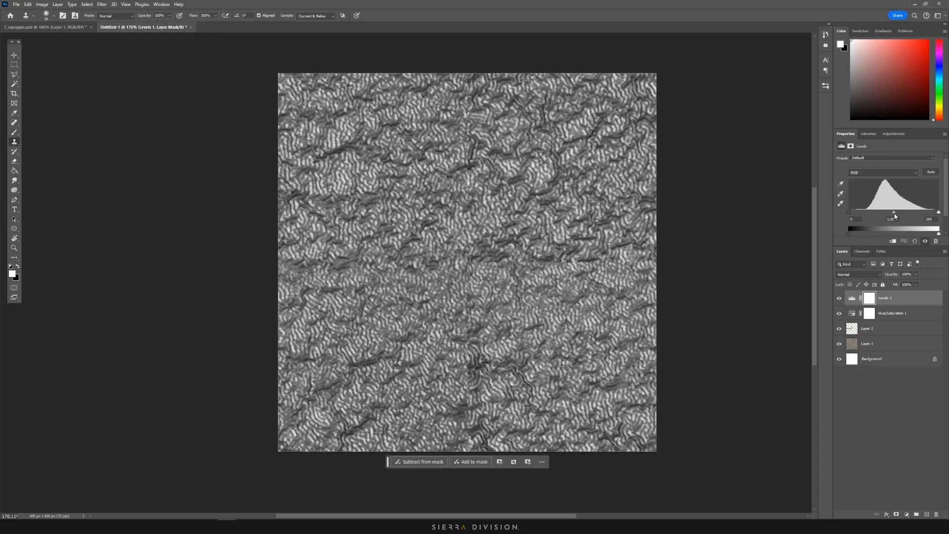
pyautogui.moveTo(894, 212); pyautogui.dragTo(859, 213)
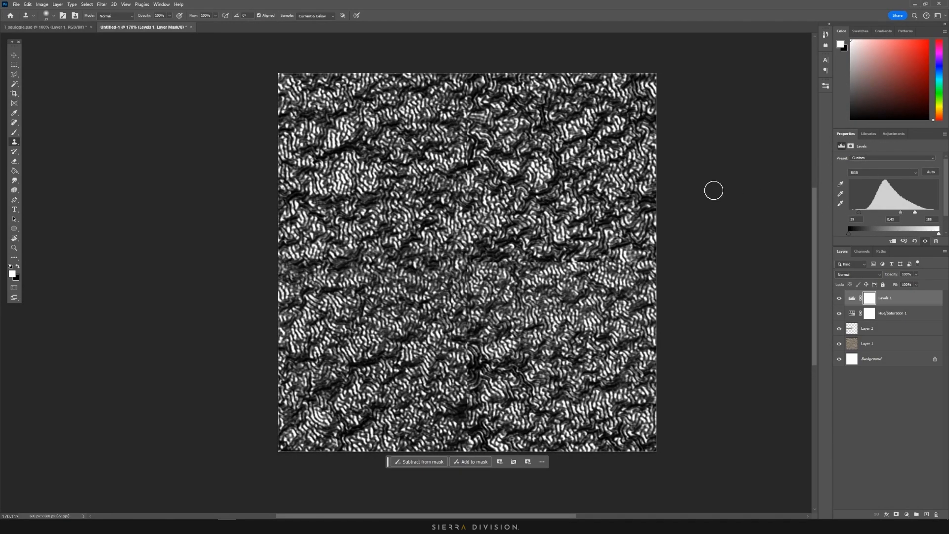
# Compare against the T_squiggle.psd document, then return to Untitled-1
pyautogui.click(60, 28)
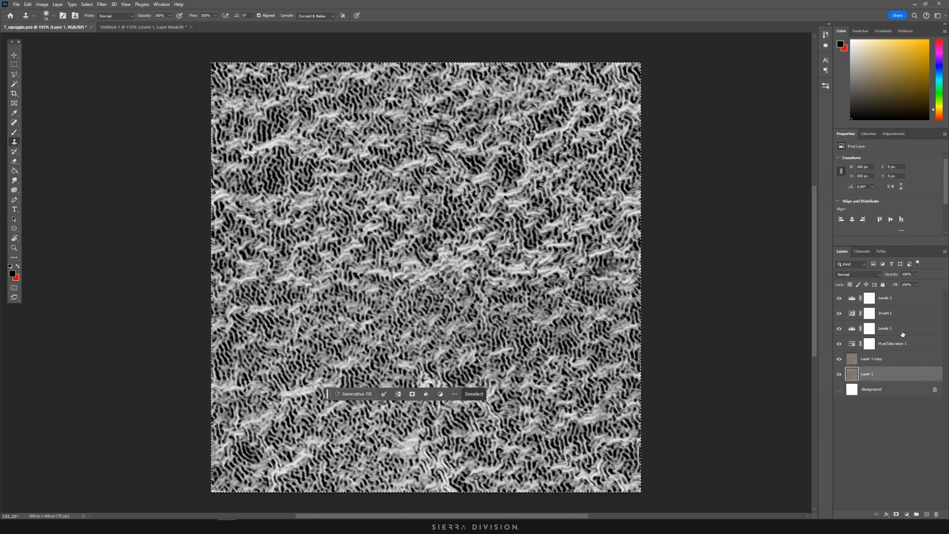
pyautogui.click(155, 28)
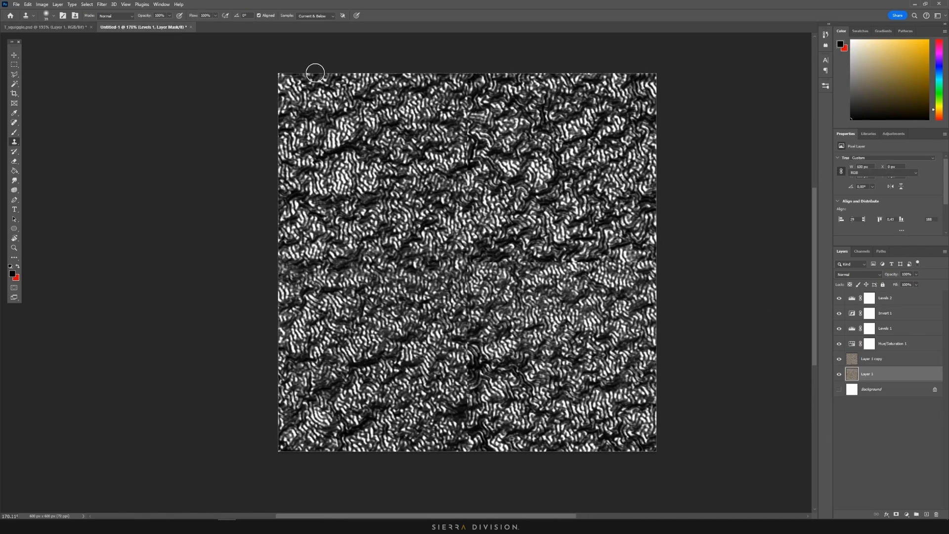
pyautogui.keyDown('alt'); pyautogui.scroll(3, 450, 212); pyautogui.keyUp('alt')
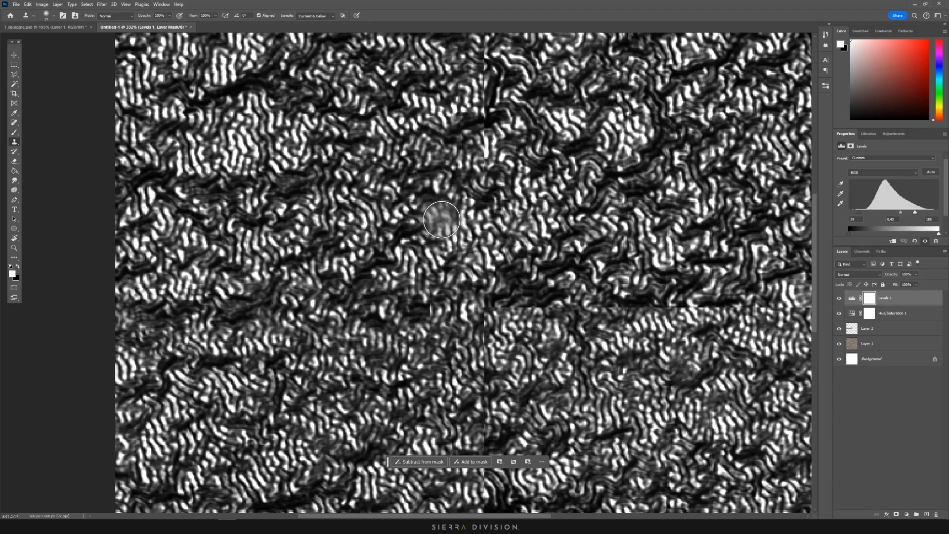
pyautogui.click(577, 245)
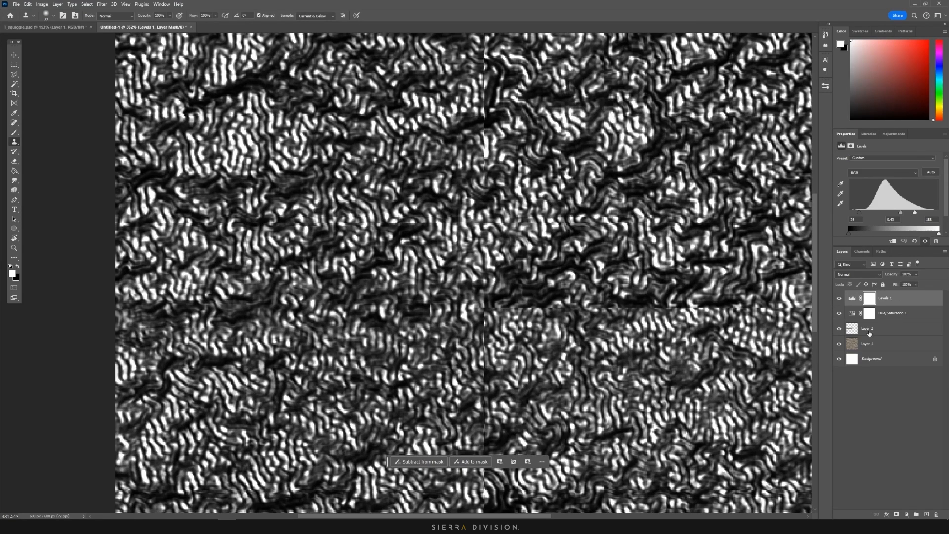
# Add an Invert adjustment to flip the texture's tones and recentre the view
pyautogui.click(907, 514)
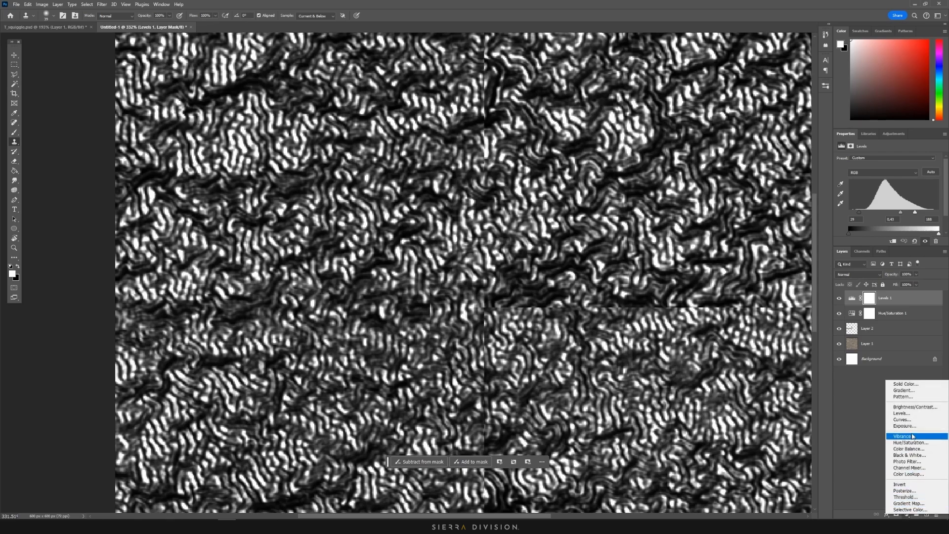
pyautogui.click(901, 484)
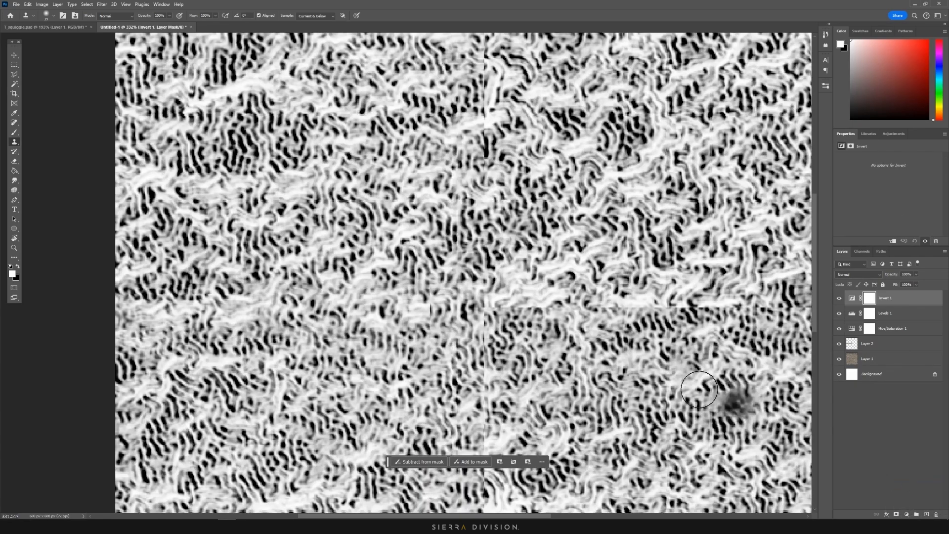
pyautogui.keyDown('alt'); pyautogui.scroll(-5, 581, 336); pyautogui.keyUp('alt')
pyautogui.moveTo(581, 337); pyautogui.dragTo(561, 302)
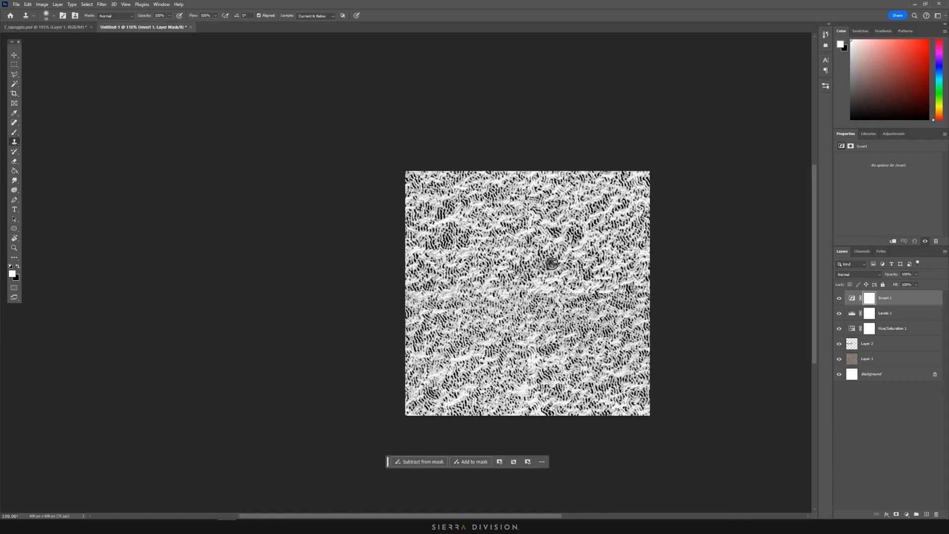
pyautogui.keyDown('alt'); pyautogui.scroll(-1, 552, 262); pyautogui.keyUp('alt')
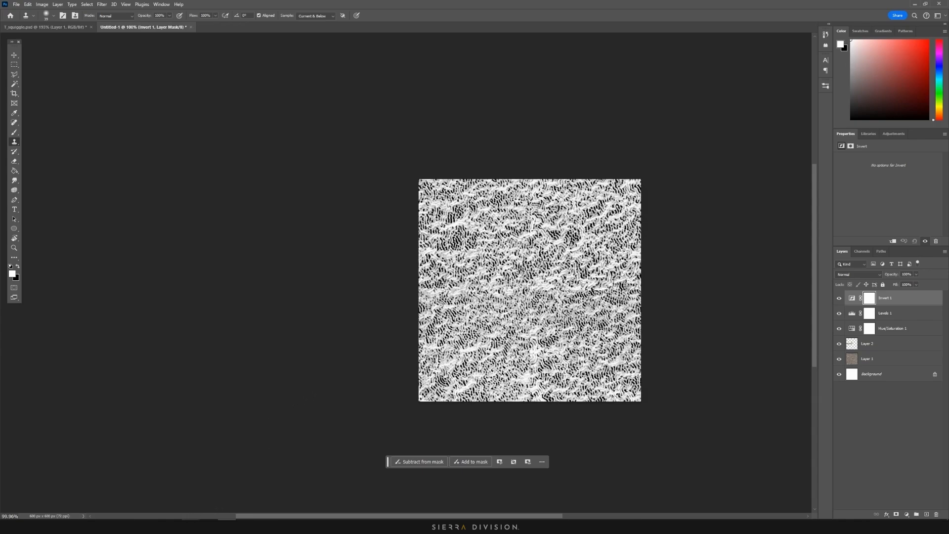
# Add a fill layer above breakup_edges_lighter with roughness and metalness off and height raised
pyautogui.moveTo(190, 527)
pyautogui.click(178, 492)
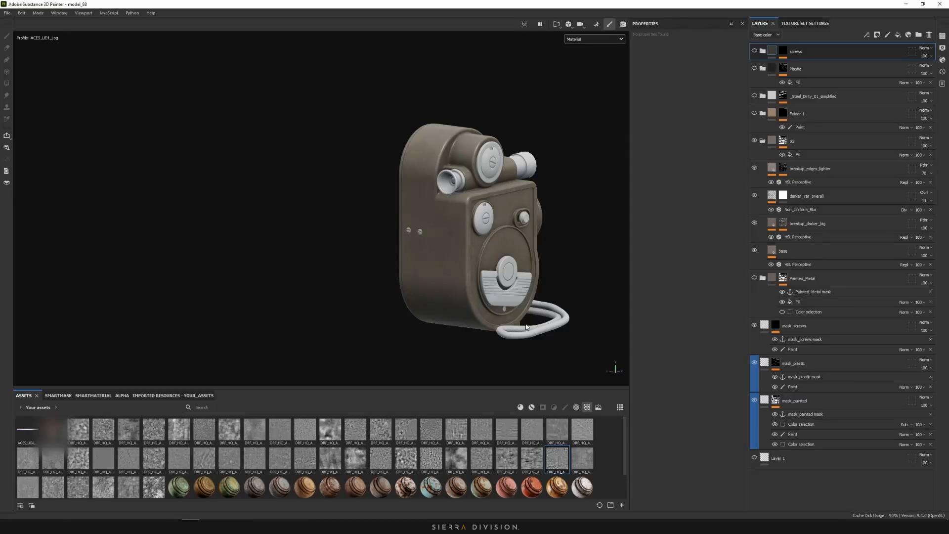
pyautogui.keyDown('alt'); pyautogui.moveTo(567, 307); pyautogui.dragTo(559, 301); pyautogui.keyUp('alt')
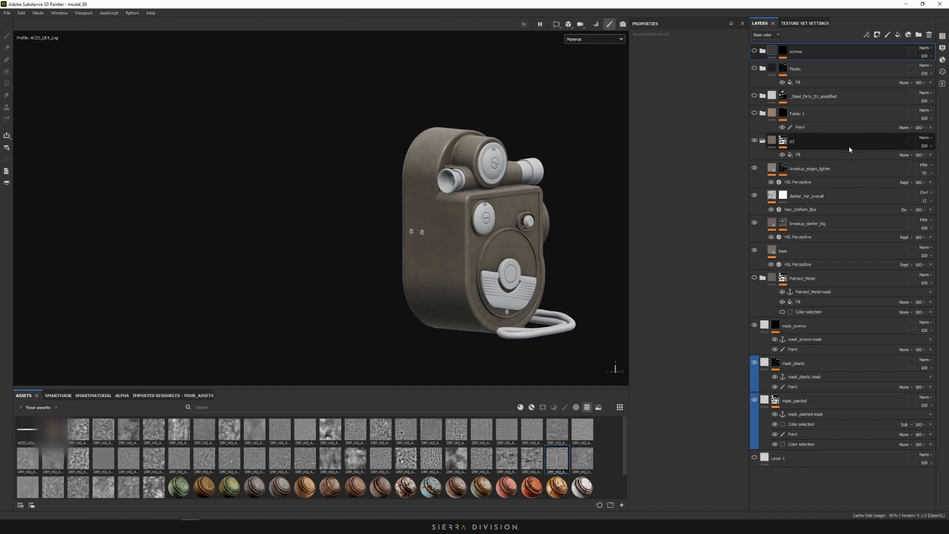
pyautogui.click(843, 165)
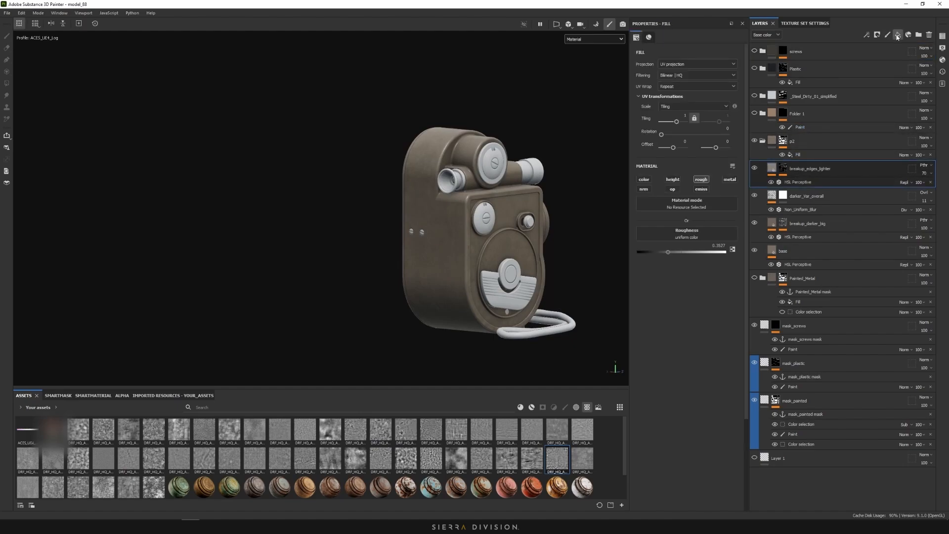
pyautogui.click(643, 179)
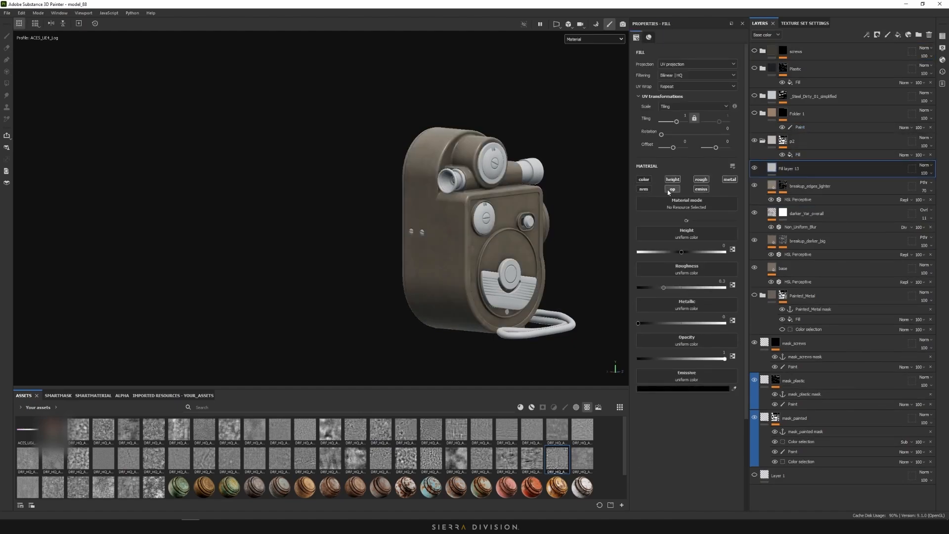
pyautogui.click(702, 179)
pyautogui.click(730, 179)
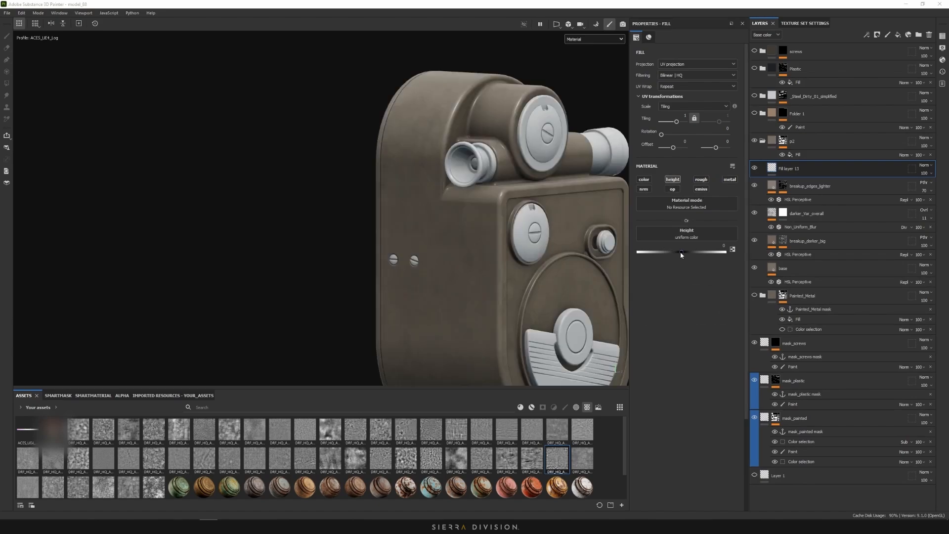
pyautogui.moveTo(681, 251); pyautogui.dragTo(684, 254)
# Give Fill layer 13 a black mask and bring up its effect options
pyautogui.doubleClick(781, 169)
pyautogui.rightClick(771, 170)
pyautogui.click(781, 179)
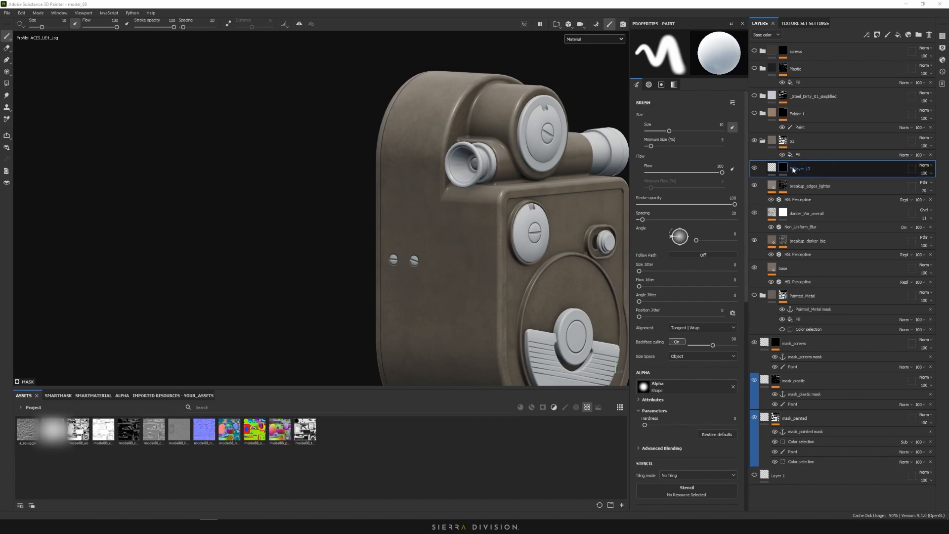
pyautogui.rightClick(784, 168)
# Add a fill effect to Fill layer 13's mask using the a_squiggle texture
pyautogui.click(835, 421)
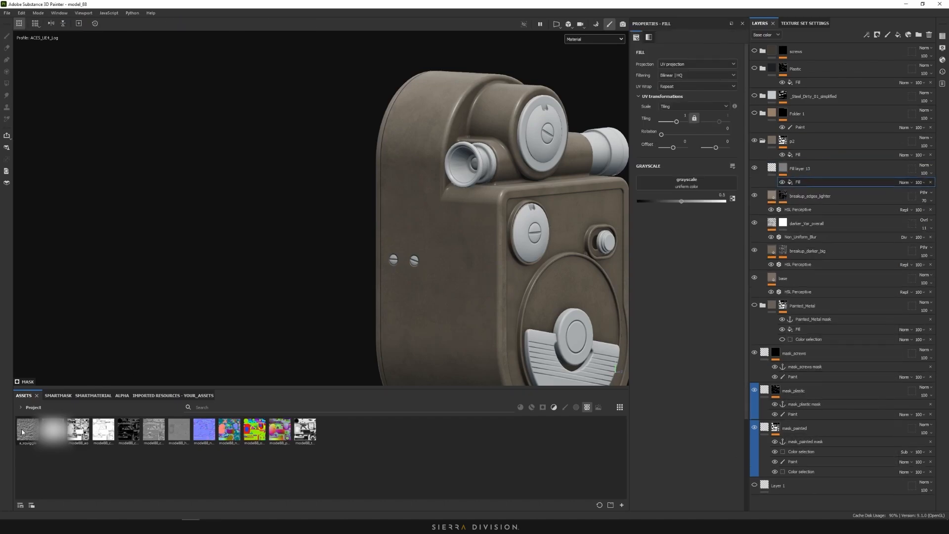
pyautogui.moveTo(28, 429)
pyautogui.mouseDown()
pyautogui.moveTo(664, 271)
pyautogui.moveTo(697, 206)
pyautogui.moveTo(690, 187)
pyautogui.mouseUp()
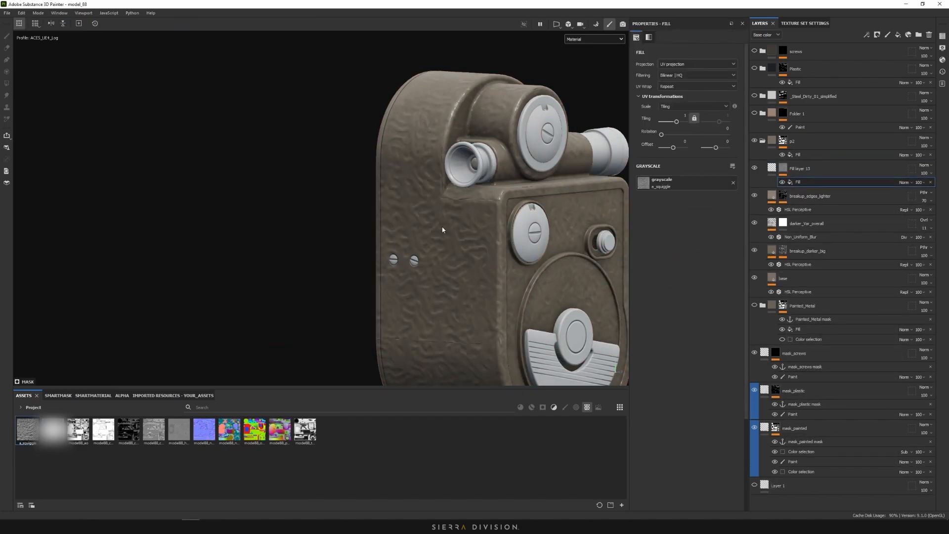
pyautogui.keyDown('alt'); pyautogui.keyDown('shift'); pyautogui.moveTo(456, 227); pyautogui.dragTo(525, 223); pyautogui.keyUp('shift'); pyautogui.keyUp('alt')
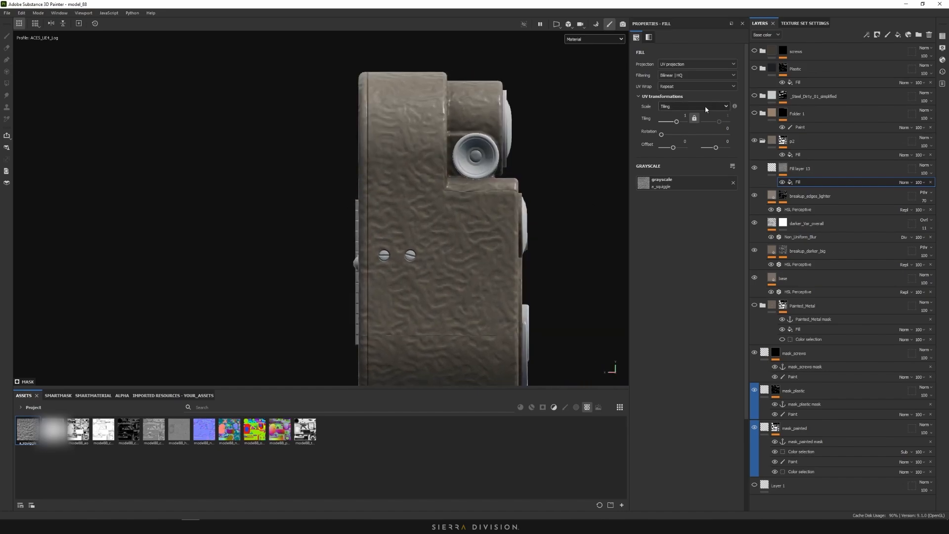
pyautogui.keyDown('alt'); pyautogui.moveTo(556, 173); pyautogui.dragTo(524, 203); pyautogui.keyUp('alt')
pyautogui.scroll(3, 496, 235)
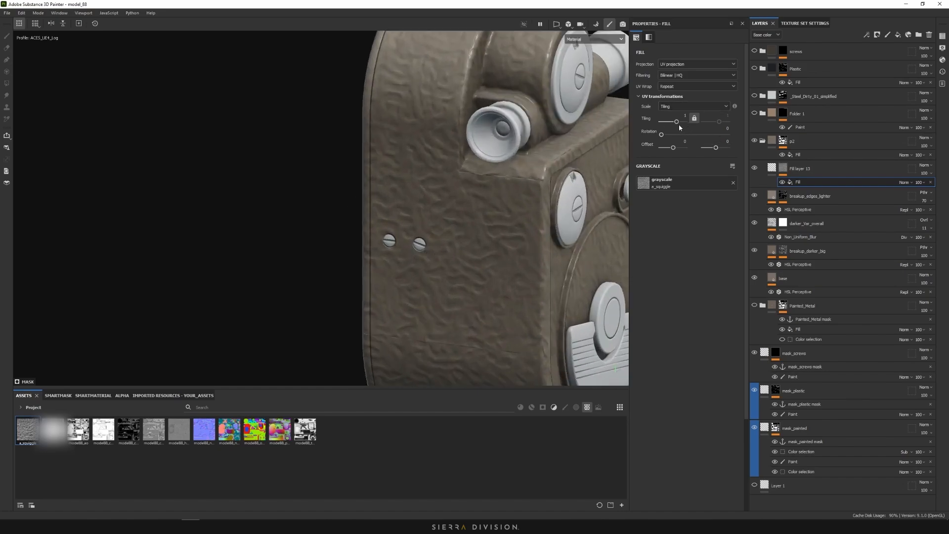
# Switch the squiggle fill to tri-planar projection with tiling 2.52 and inspect the relief
pyautogui.click(682, 65)
pyautogui.click(682, 75)
pyautogui.scroll(-5, 442, 187)
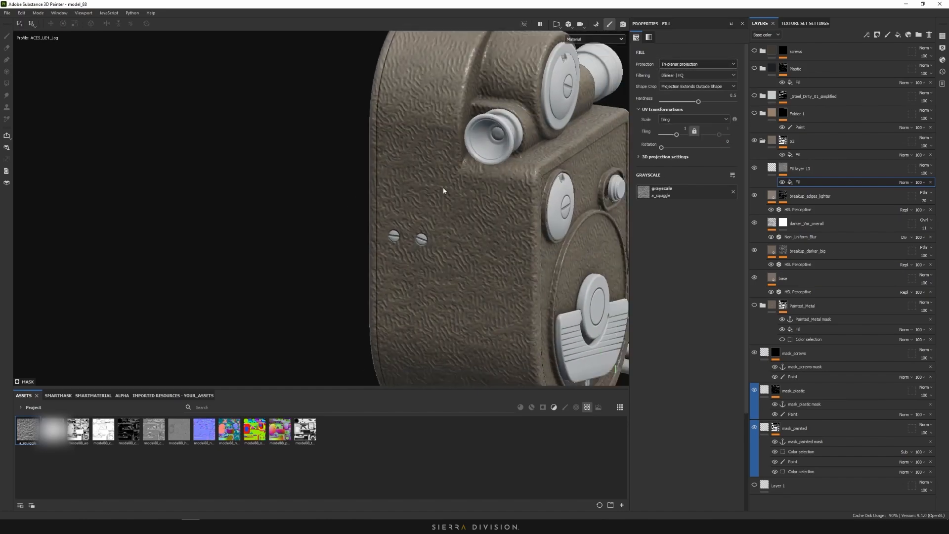
pyautogui.moveTo(676, 134); pyautogui.dragTo(677, 135)
pyautogui.scroll(3, 430, 165)
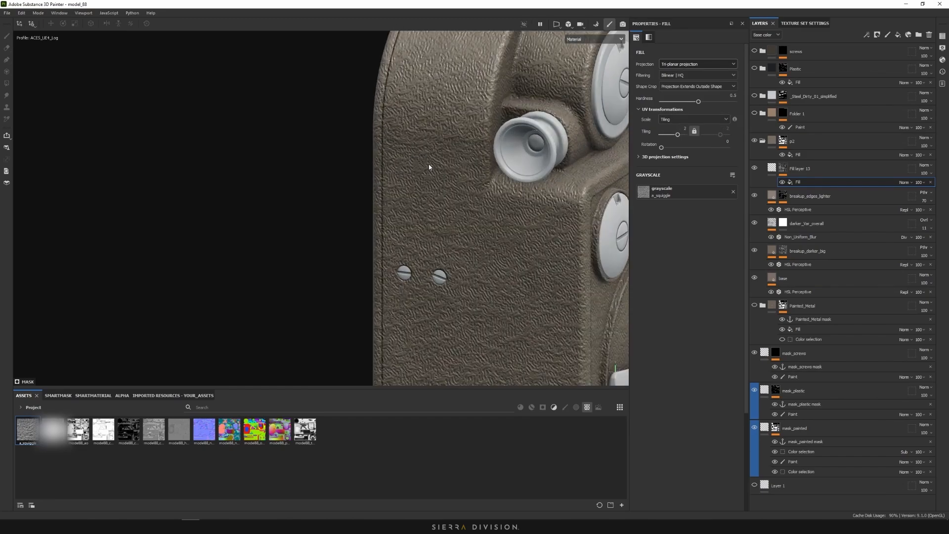
pyautogui.scroll(-3, 471, 197)
pyautogui.keyDown('alt'); pyautogui.moveTo(470, 198); pyautogui.dragTo(502, 208); pyautogui.keyUp('alt')
pyautogui.scroll(5, 502, 209)
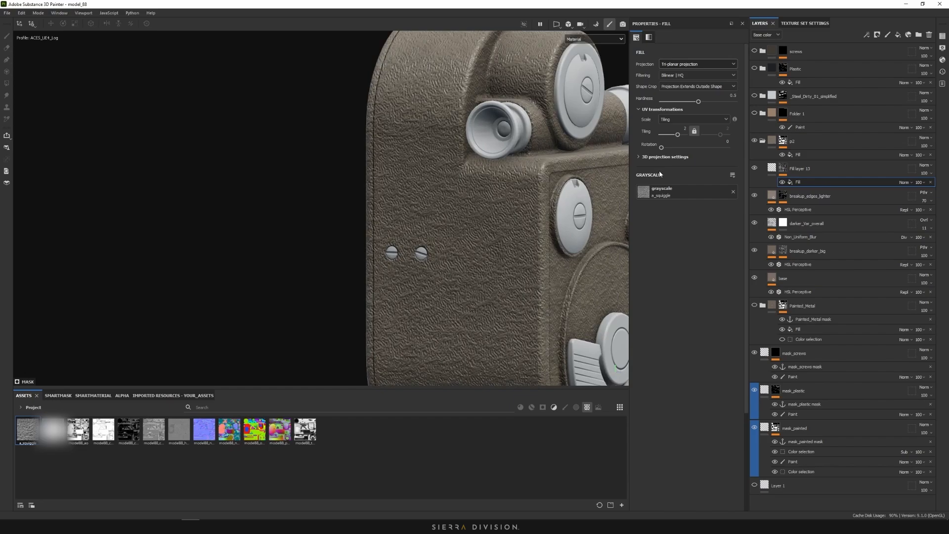
pyautogui.moveTo(678, 136); pyautogui.dragTo(679, 137)
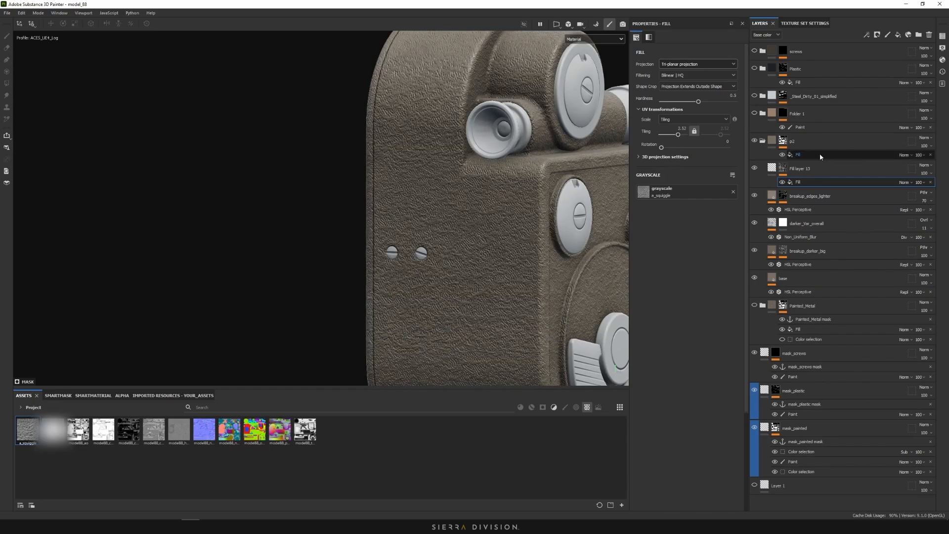
pyautogui.keyDown('alt'); pyautogui.moveTo(614, 146); pyautogui.dragTo(434, 230, button='right'); pyautogui.keyUp('alt')
pyautogui.keyDown('alt'); pyautogui.moveTo(435, 229); pyautogui.dragTo(225, 220); pyautogui.keyUp('alt')
pyautogui.keyDown('alt'); pyautogui.moveTo(225, 220); pyautogui.dragTo(485, 247, button='right'); pyautogui.keyUp('alt')
pyautogui.keyDown('alt'); pyautogui.moveTo(484, 247); pyautogui.dragTo(584, 247); pyautogui.keyUp('alt')
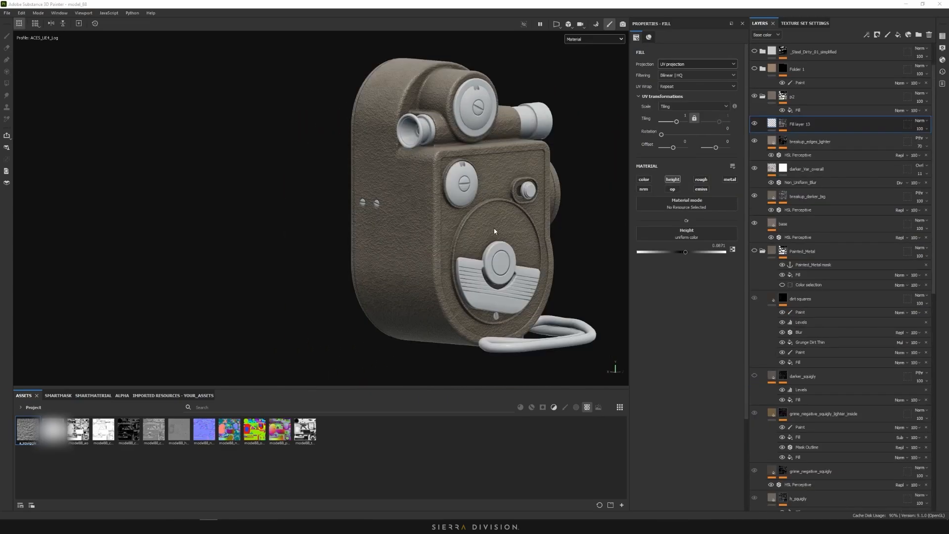
pyautogui.moveTo(494, 232)
pyautogui.keyDown('alt'); pyautogui.mouseDown()
pyautogui.moveTo(435, 229)
pyautogui.moveTo(505, 232)
pyautogui.moveTo(490, 208)
pyautogui.moveTo(391, 223)
pyautogui.moveTo(393, 237)
pyautogui.mouseUp(); pyautogui.keyUp('alt')
# Show Fill layer 13's mask in the viewport and add a filter effect to it
pyautogui.click(783, 124)
pyautogui.scroll(5, 431, 214)
pyautogui.keyDown('alt'); pyautogui.click(783, 124); pyautogui.keyUp('alt')
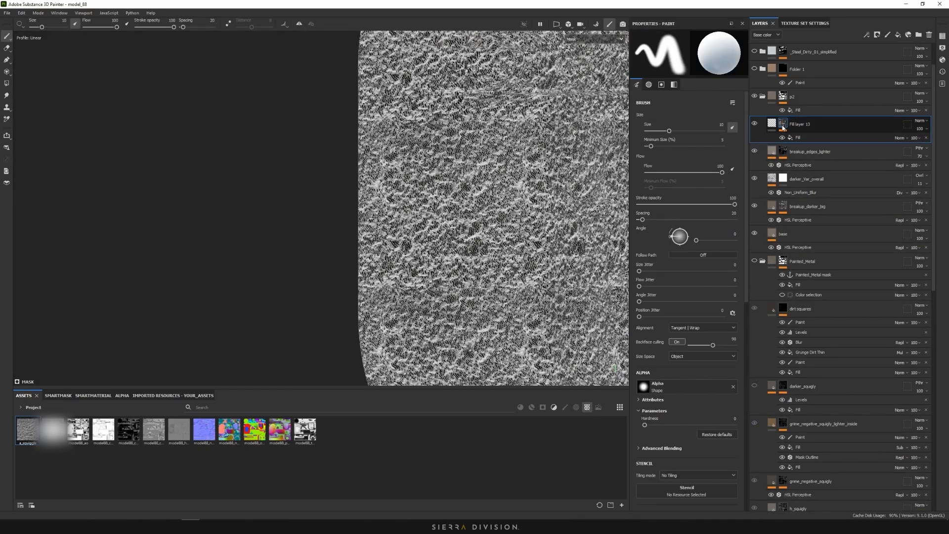
pyautogui.rightClick(783, 127)
pyautogui.click(821, 295)
pyautogui.click(687, 57)
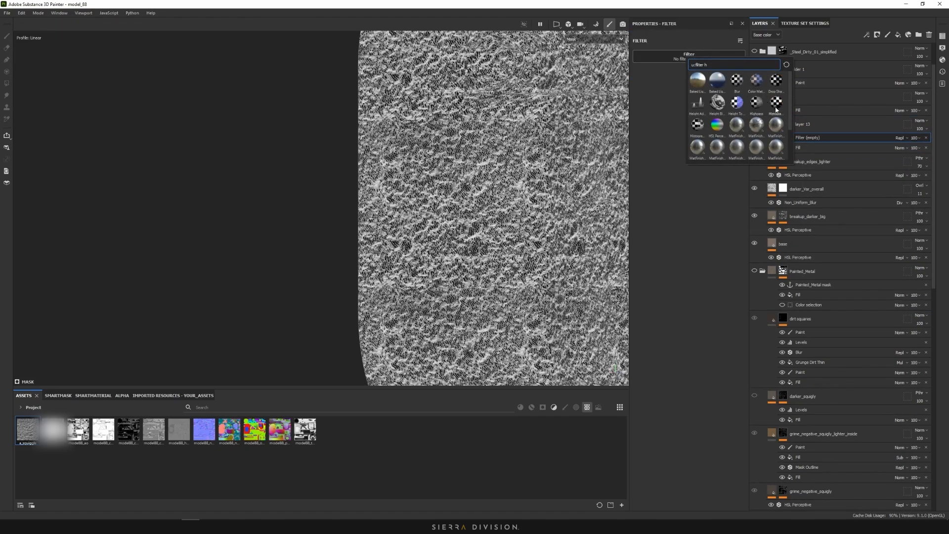
# Use Histogram Scan at position 0.52 as the mask filter and return the viewport to Material
pyautogui.click(776, 108)
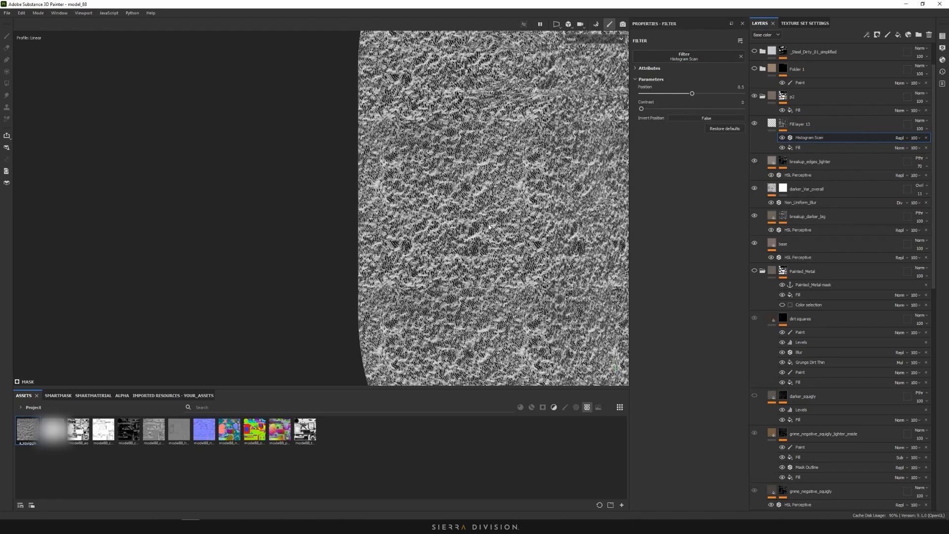
pyautogui.moveTo(658, 109); pyautogui.dragTo(679, 94)
pyautogui.click(582, 39)
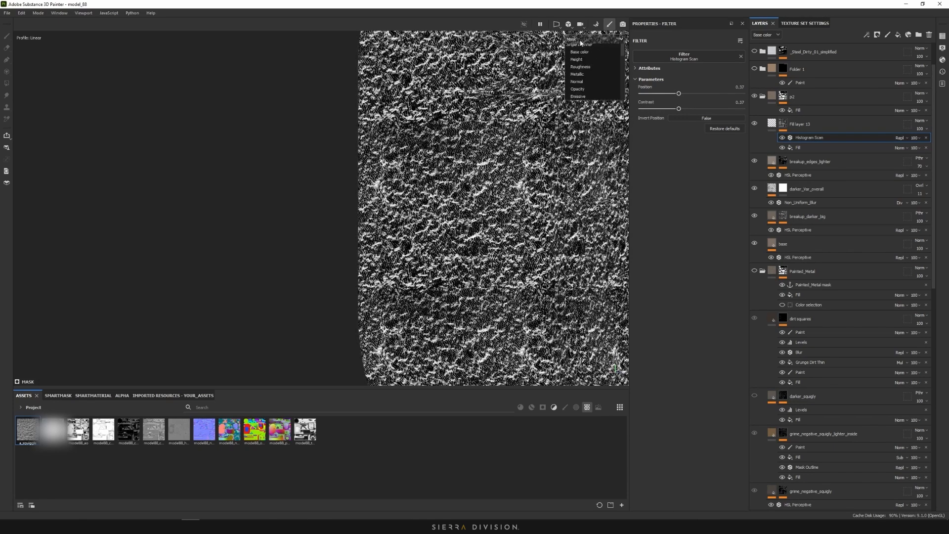
pyautogui.click(581, 59)
pyautogui.keyDown('alt'); pyautogui.moveTo(474, 134); pyautogui.dragTo(432, 208, button='middle'); pyautogui.keyUp('alt')
pyautogui.keyDown('alt'); pyautogui.moveTo(432, 208); pyautogui.dragTo(615, 147); pyautogui.keyUp('alt')
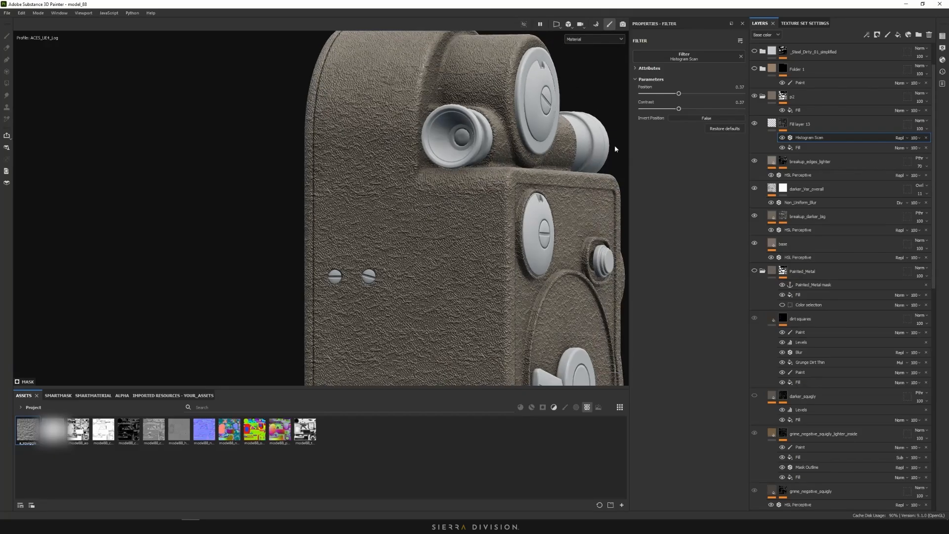
pyautogui.scroll(4, 386, 201)
pyautogui.keyDown('alt'); pyautogui.moveTo(385, 201); pyautogui.dragTo(427, 198); pyautogui.keyUp('alt')
# Fine-tune the Histogram Scan contrast to 0.13 and check the camera's front
pyautogui.moveTo(678, 109)
pyautogui.mouseDown()
pyautogui.moveTo(646, 109)
pyautogui.moveTo(665, 97)
pyautogui.moveTo(710, 99)
pyautogui.moveTo(691, 102)
pyautogui.mouseUp()
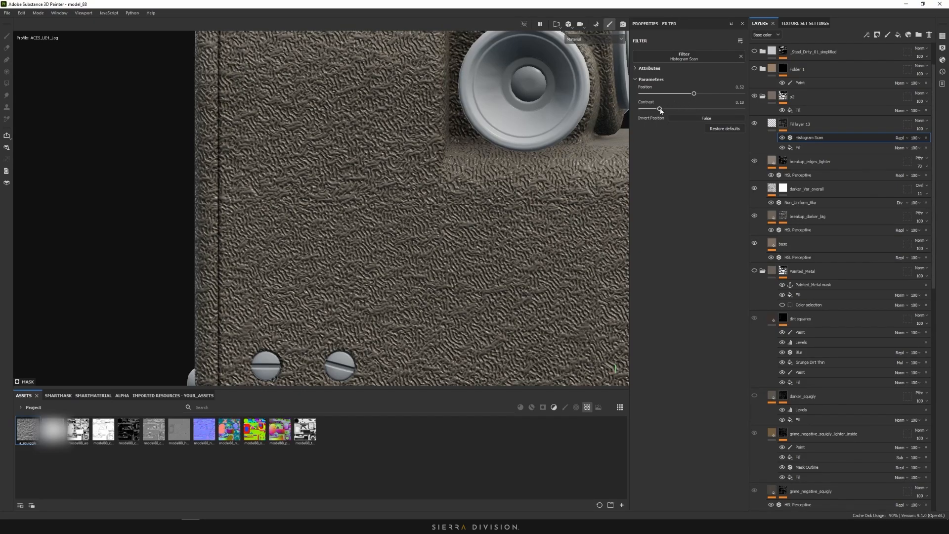
pyautogui.moveTo(666, 109)
pyautogui.mouseDown()
pyautogui.moveTo(688, 110)
pyautogui.moveTo(654, 110)
pyautogui.mouseUp()
pyautogui.keyDown('alt'); pyautogui.moveTo(588, 134); pyautogui.dragTo(524, 153); pyautogui.keyUp('alt')
pyautogui.keyDown('alt'); pyautogui.moveTo(524, 153); pyautogui.dragTo(393, 190, button='right'); pyautogui.keyUp('alt')
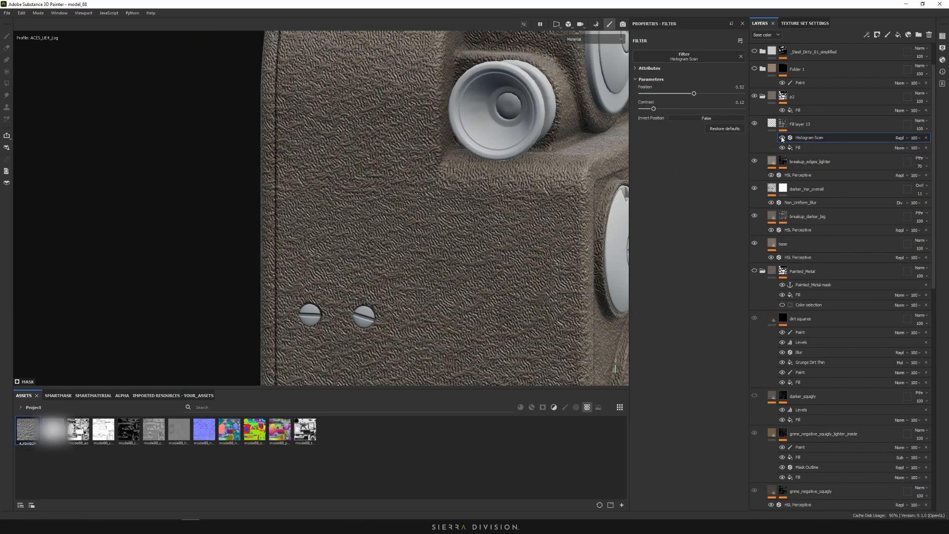
pyautogui.keyDown('alt'); pyautogui.moveTo(441, 169); pyautogui.dragTo(382, 212, button='right'); pyautogui.keyUp('alt')
pyautogui.keyDown('alt'); pyautogui.moveTo(475, 202); pyautogui.dragTo(442, 181); pyautogui.keyUp('alt')
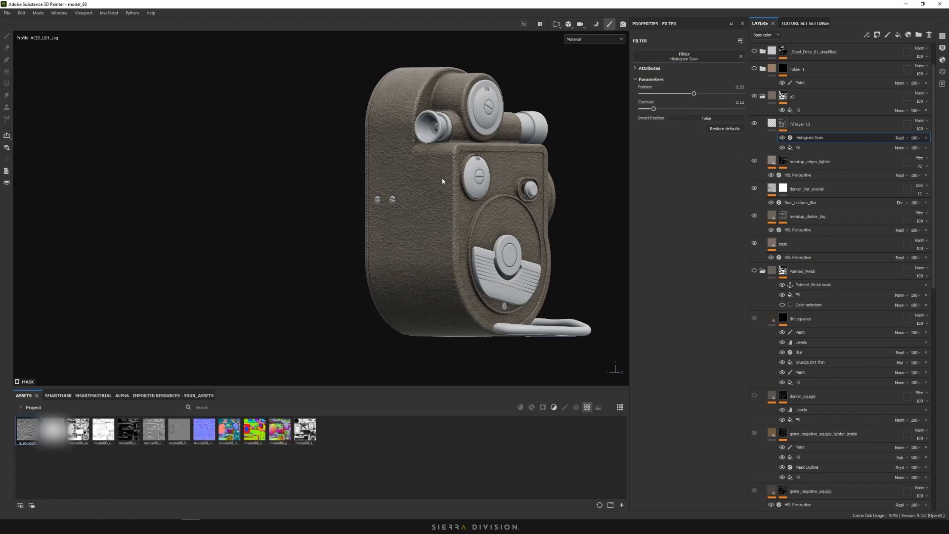
pyautogui.scroll(5, 420, 197)
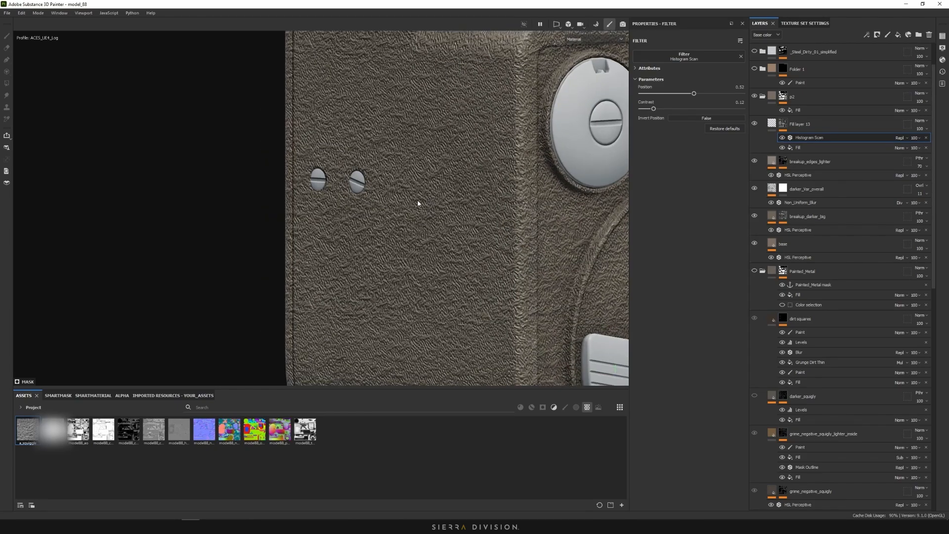
pyautogui.scroll(-5, 437, 179)
pyautogui.keyDown('alt'); pyautogui.moveTo(395, 177); pyautogui.dragTo(439, 185); pyautogui.keyUp('alt')
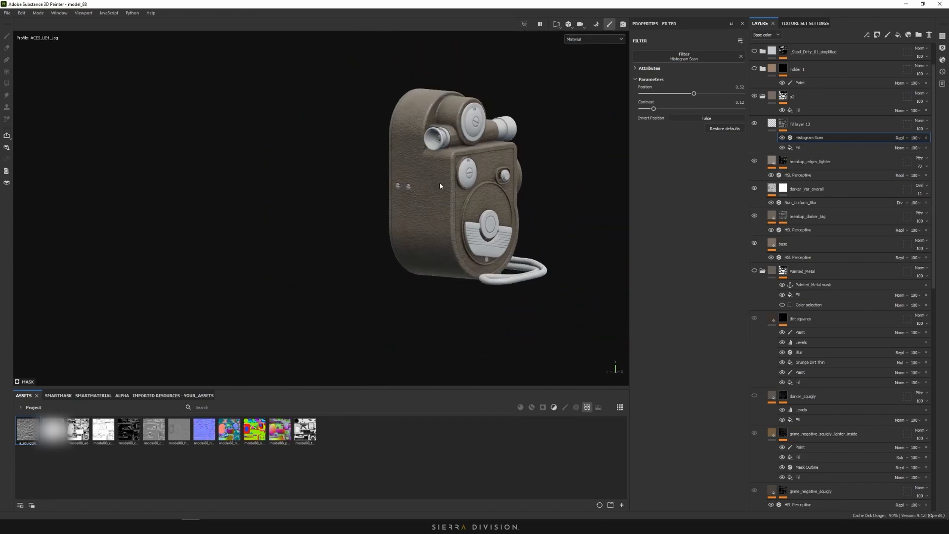
pyautogui.scroll(4, 411, 191)
pyautogui.keyDown('alt'); pyautogui.moveTo(412, 191); pyautogui.dragTo(397, 255, button='middle'); pyautogui.keyUp('alt')
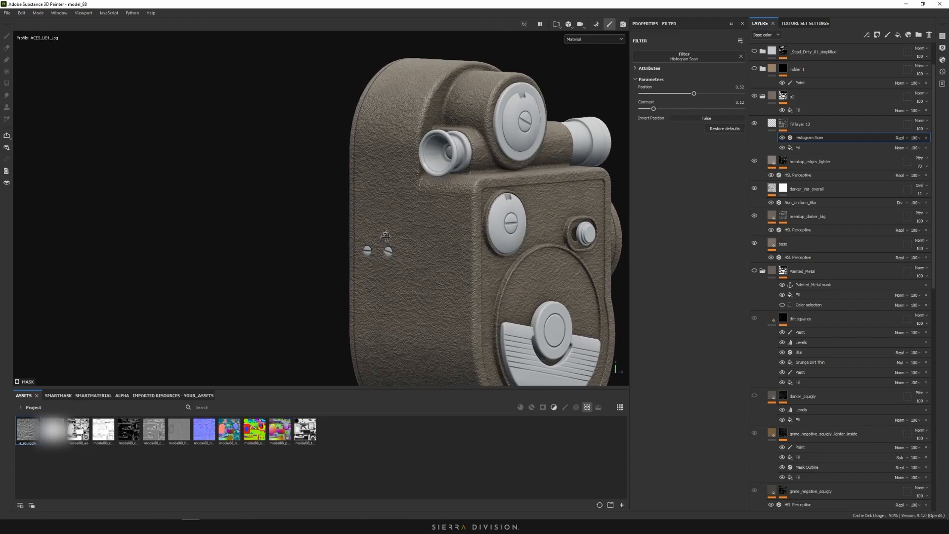
pyautogui.rightClick(806, 137)
# Add a 3D Perlin Noise fill above Histogram Scan and show the mask
pyautogui.click(849, 258)
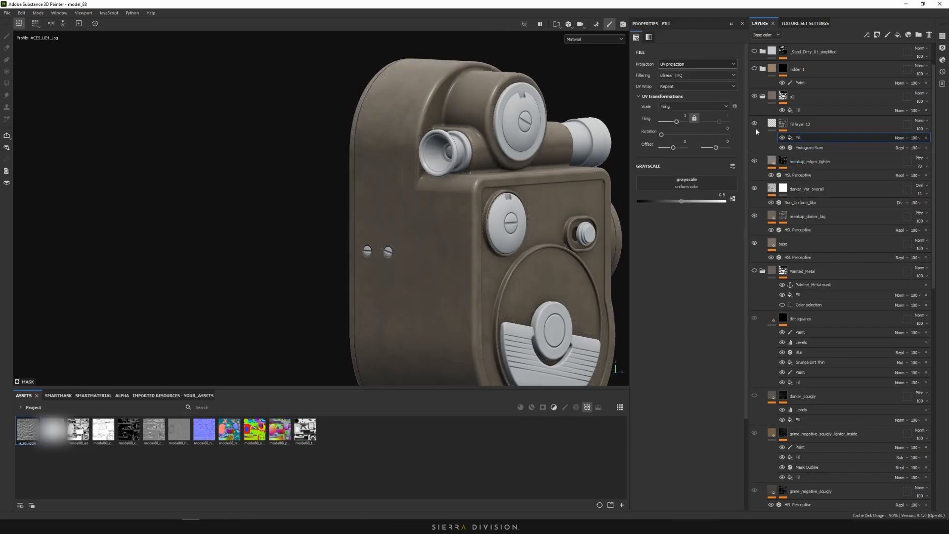
pyautogui.click(704, 181)
pyautogui.write('grun')
pyautogui.moveTo(755, 201); pyautogui.dragTo(744, 201)
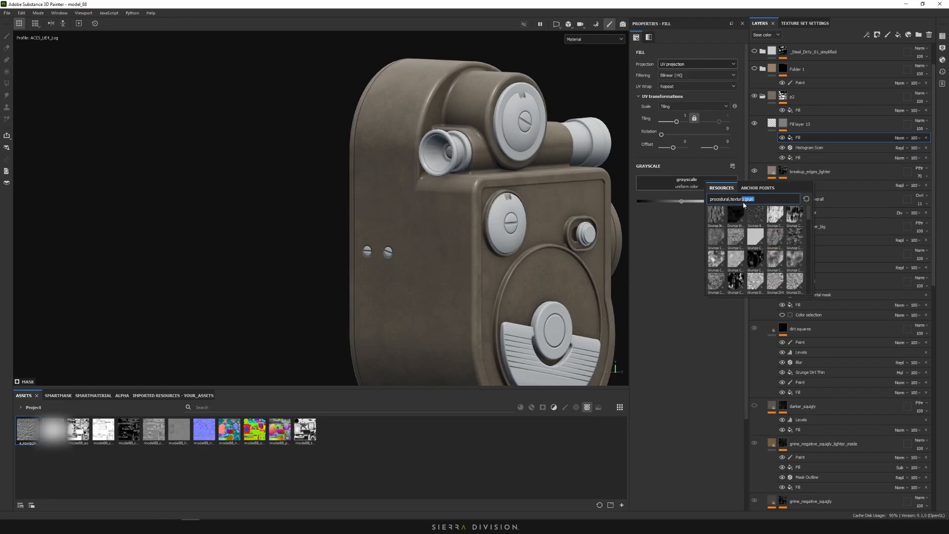
pyautogui.write('3d')
pyautogui.click(718, 216)
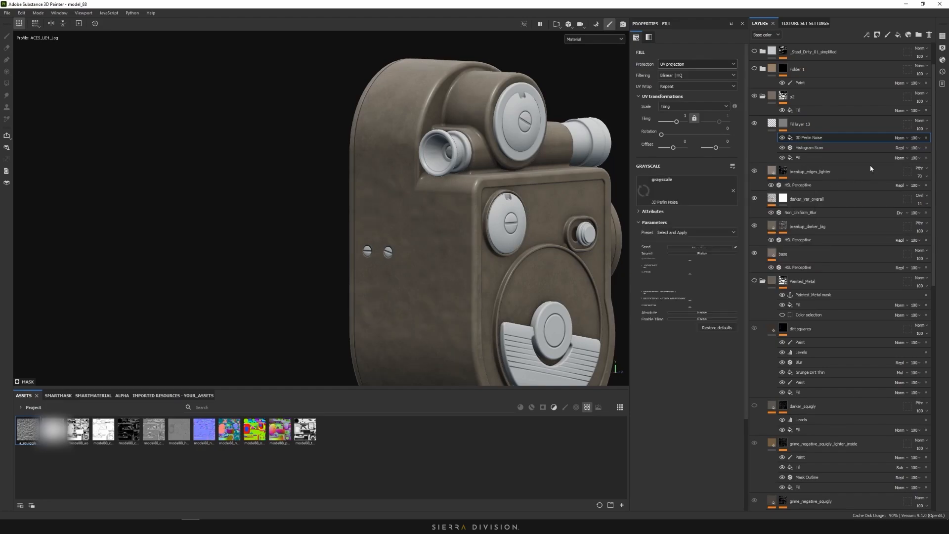
pyautogui.press('m')
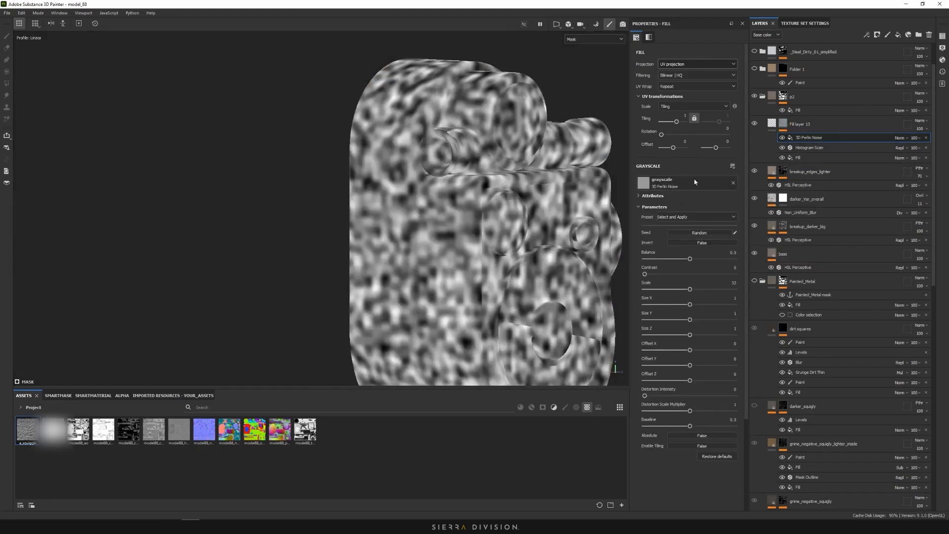
# Set the Perlin noise scale to 5.53
pyautogui.keyDown('alt'); pyautogui.moveTo(433, 218); pyautogui.dragTo(477, 218); pyautogui.keyUp('alt')
pyautogui.keyDown('alt'); pyautogui.moveTo(477, 218); pyautogui.dragTo(519, 166, button='middle'); pyautogui.keyUp('alt')
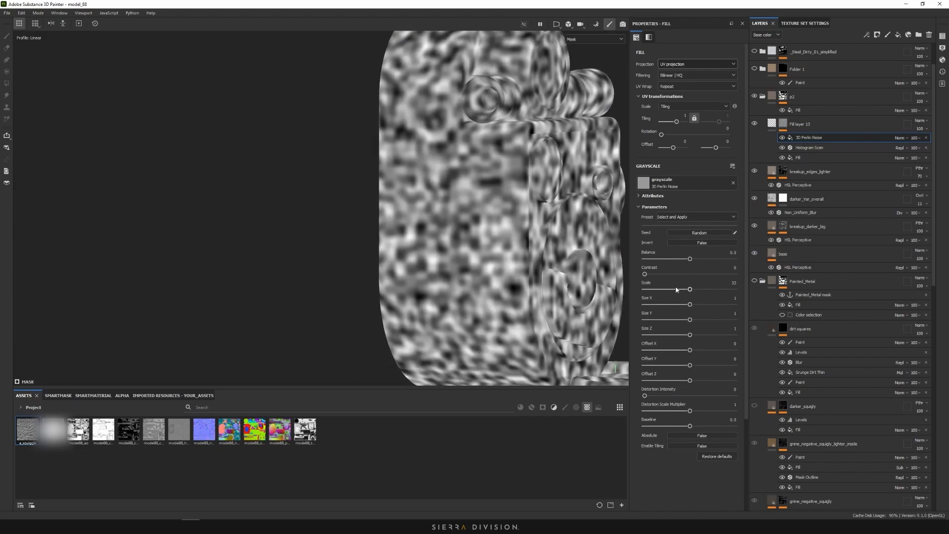
pyautogui.moveTo(675, 289); pyautogui.dragTo(665, 289)
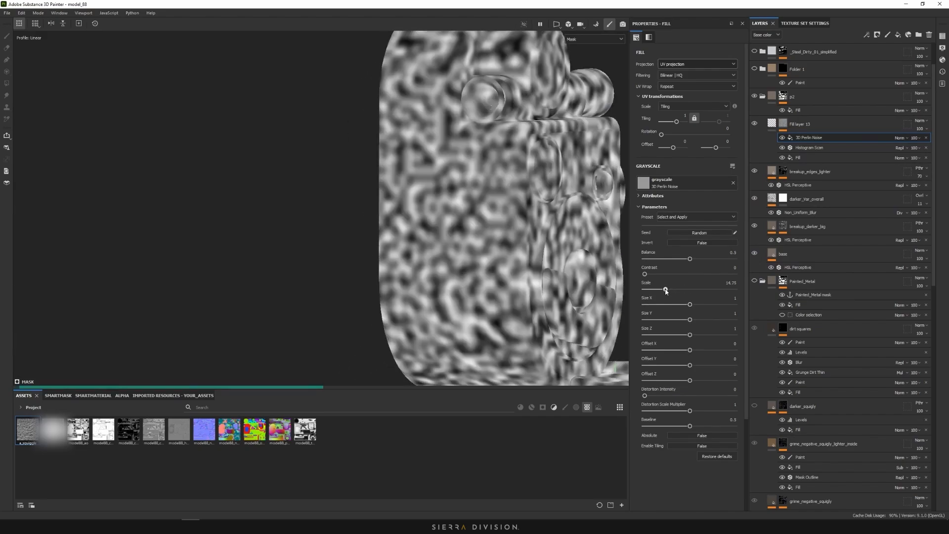
pyautogui.click(653, 290)
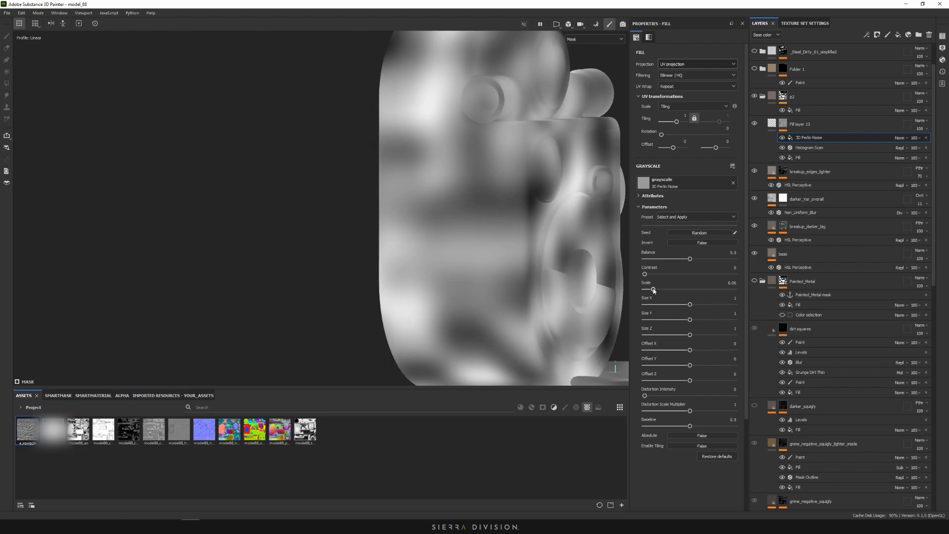
pyautogui.moveTo(654, 290); pyautogui.dragTo(652, 291)
pyautogui.scroll(-3, 500, 205)
pyautogui.keyDown('alt'); pyautogui.moveTo(499, 206); pyautogui.dragTo(519, 202); pyautogui.keyUp('alt')
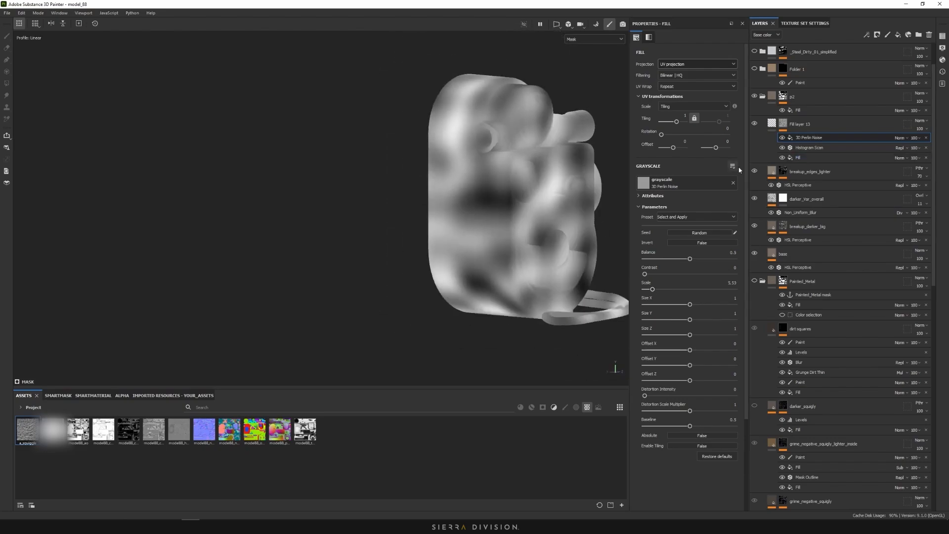
# Set the Perlin noise blend mode to Subtract and return the viewport to Material
pyautogui.click(899, 138)
pyautogui.click(915, 218)
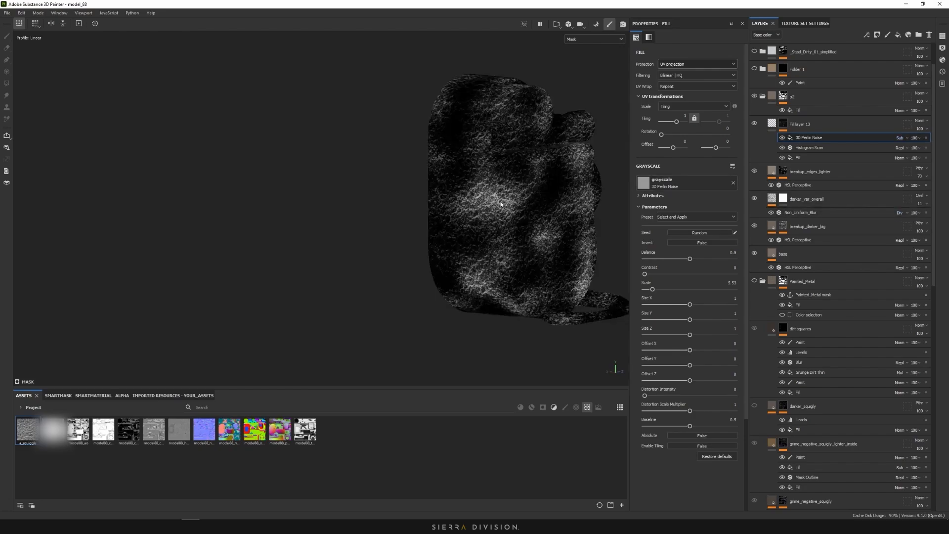
pyautogui.scroll(3, 500, 203)
pyautogui.click(594, 39)
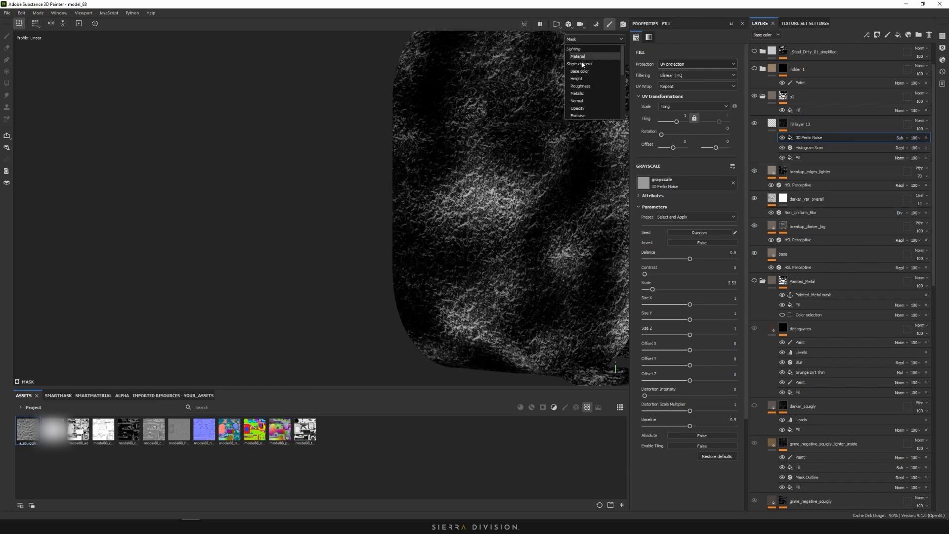
pyautogui.click(578, 57)
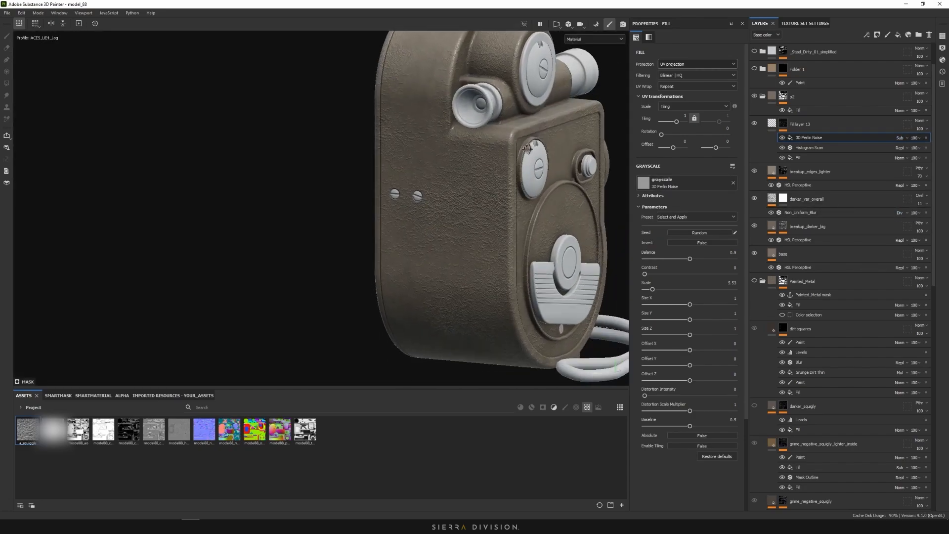
# Lower the 3D Perlin Noise opacity and inspect the textured camera body
pyautogui.scroll(5, 527, 148)
pyautogui.click(916, 138)
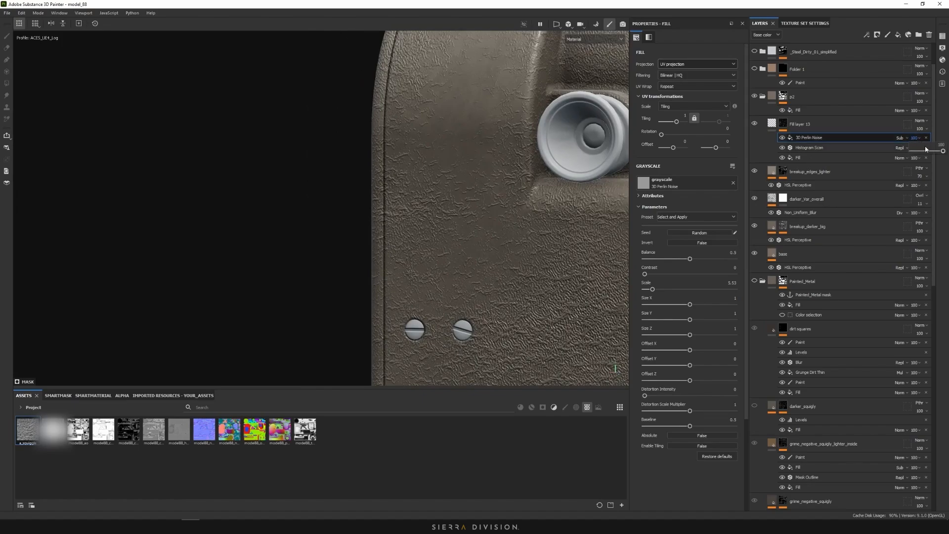
pyautogui.moveTo(926, 149); pyautogui.dragTo(922, 153)
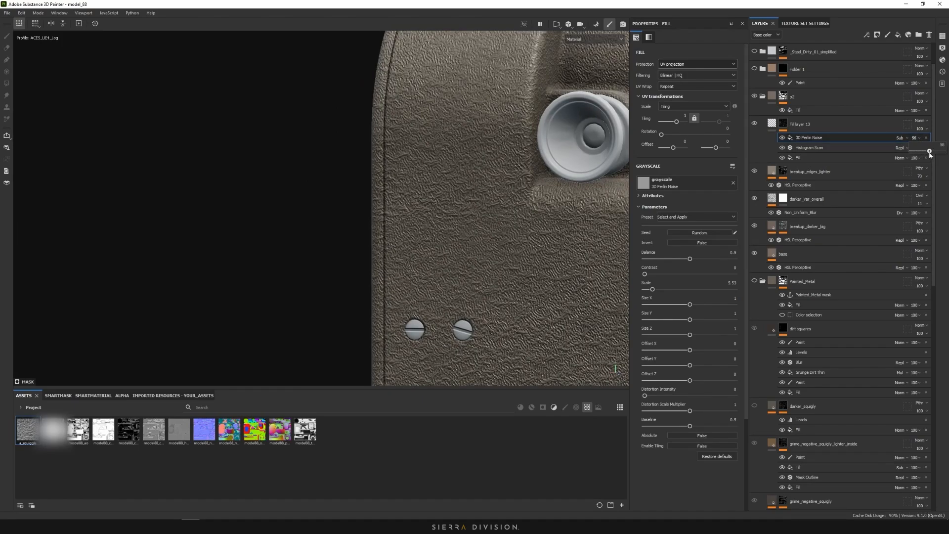
pyautogui.scroll(-10, 474, 180)
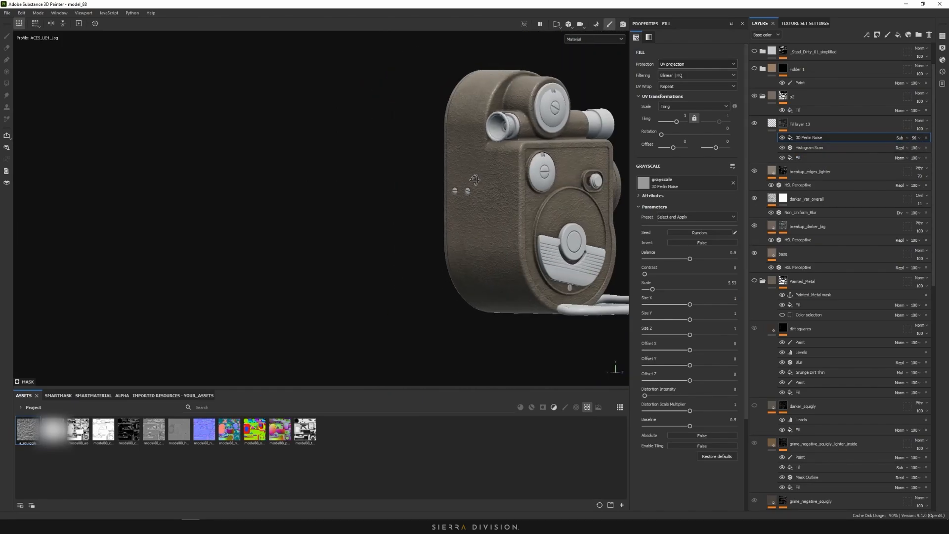
pyautogui.scroll(5, 482, 169)
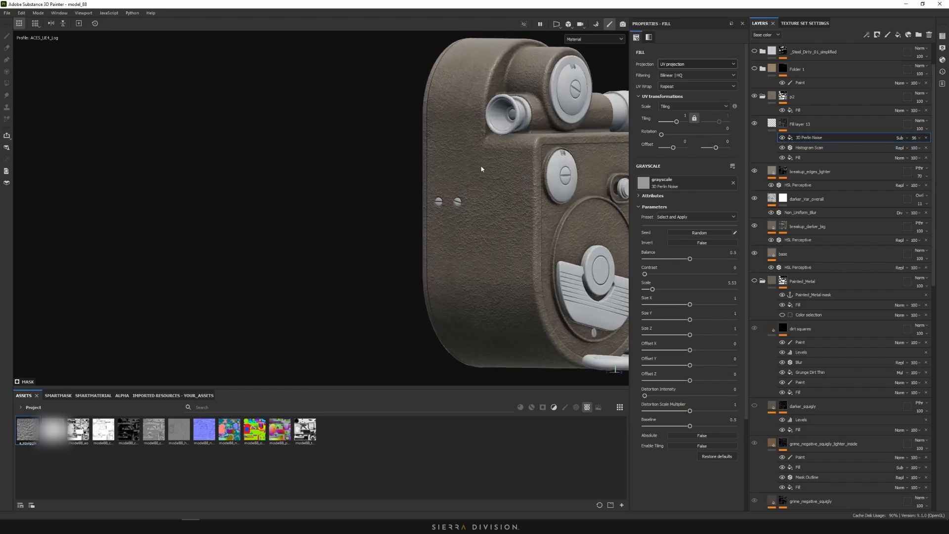
pyautogui.scroll(3, 449, 201)
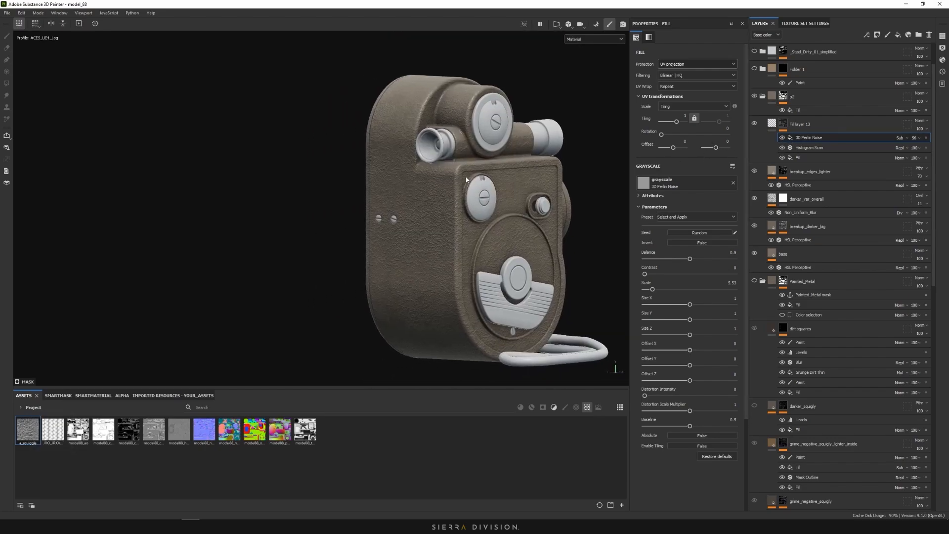
pyautogui.scroll(4, 428, 197)
pyautogui.moveTo(428, 197)
pyautogui.keyDown('alt'); pyautogui.mouseDown()
pyautogui.moveTo(551, 186)
pyautogui.moveTo(447, 215)
pyautogui.moveTo(440, 195)
pyautogui.mouseUp(); pyautogui.keyUp('alt')
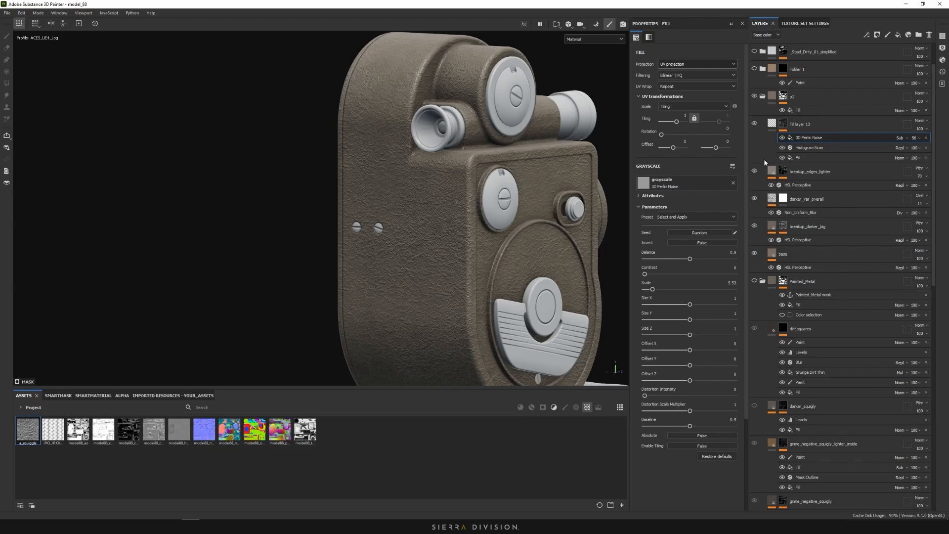
pyautogui.keyDown('alt'); pyautogui.moveTo(471, 164); pyautogui.dragTo(477, 193, button='middle'); pyautogui.keyUp('alt')
pyautogui.scroll(5, 477, 193)
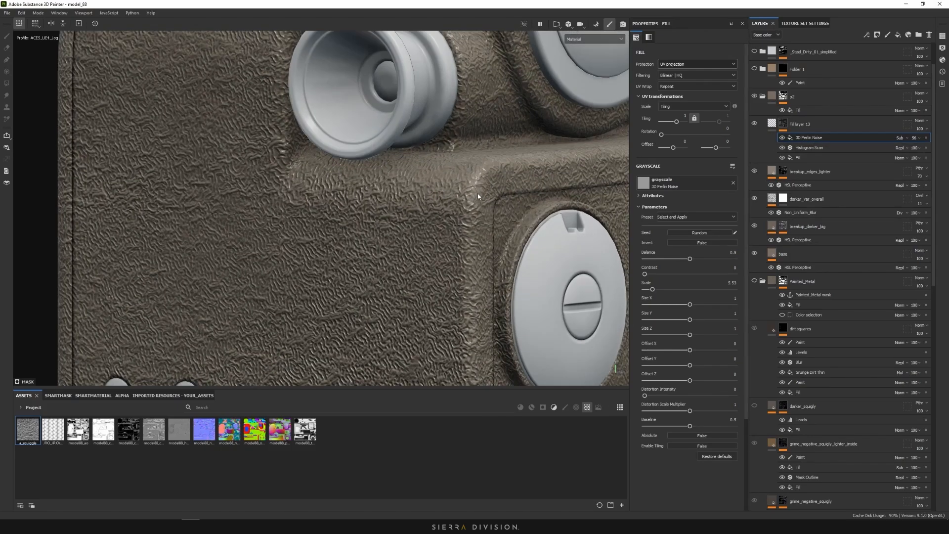
pyautogui.keyDown('alt'); pyautogui.moveTo(478, 193); pyautogui.dragTo(455, 222); pyautogui.keyUp('alt')
pyautogui.scroll(-3, 486, 211)
pyautogui.scroll(-3, 486, 213)
pyautogui.keyDown('alt'); pyautogui.moveTo(469, 247); pyautogui.dragTo(473, 151, button='middle'); pyautogui.keyUp('alt')
pyautogui.keyDown('alt'); pyautogui.moveTo(478, 254); pyautogui.dragTo(481, 223); pyautogui.keyUp('alt')
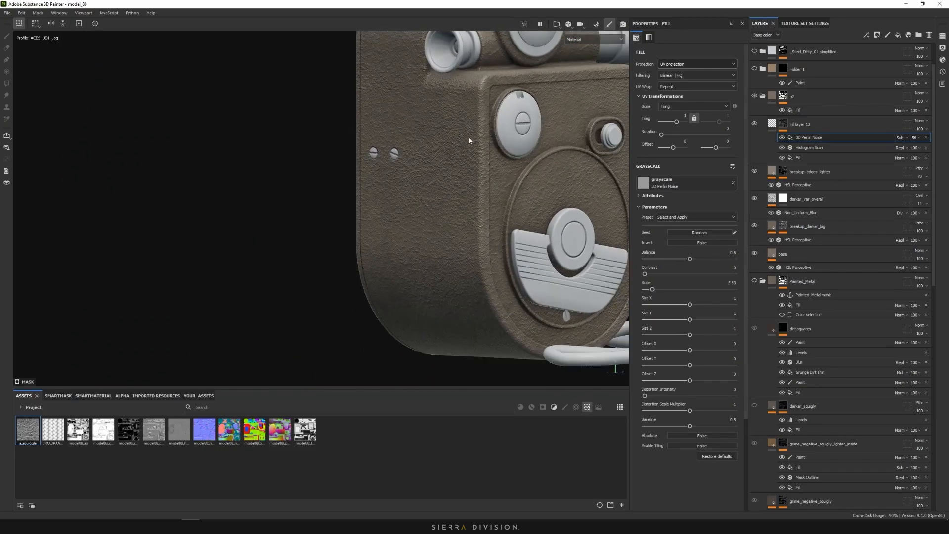
pyautogui.scroll(5, 481, 224)
pyautogui.keyDown('alt'); pyautogui.moveTo(482, 188); pyautogui.dragTo(470, 230); pyautogui.keyUp('alt')
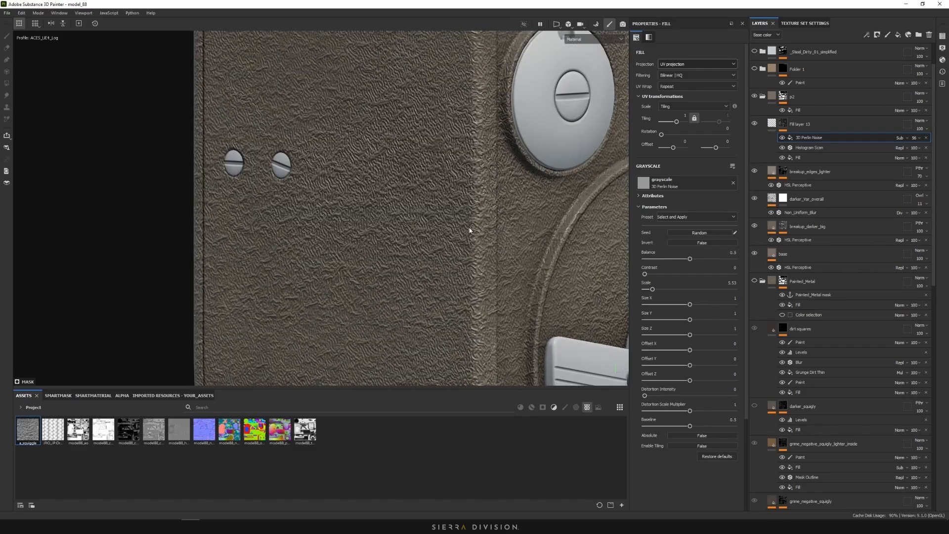
pyautogui.scroll(-3, 474, 223)
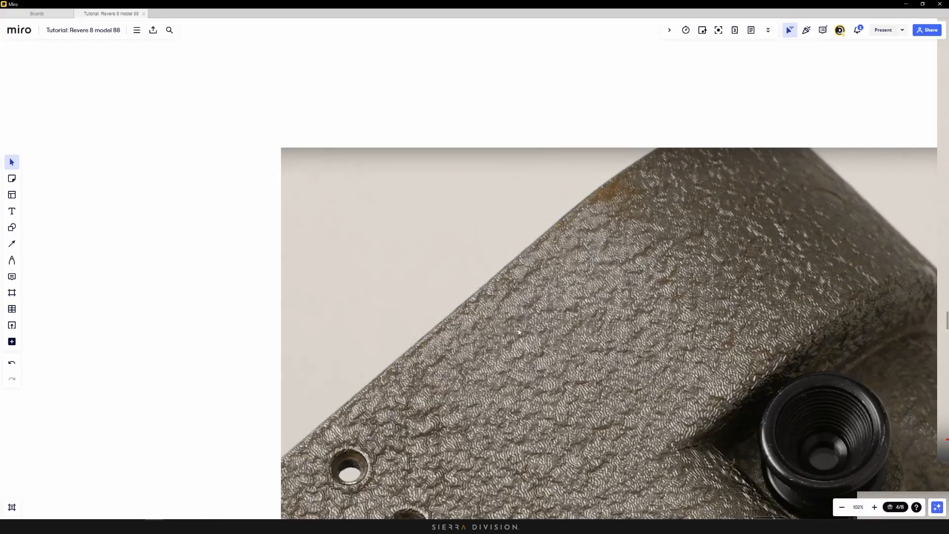
# Centre and zoom in on the brown camera reference photo, then minimize Miro
pyautogui.scroll(-10, 518, 329)
pyautogui.scroll(5, 707, 382)
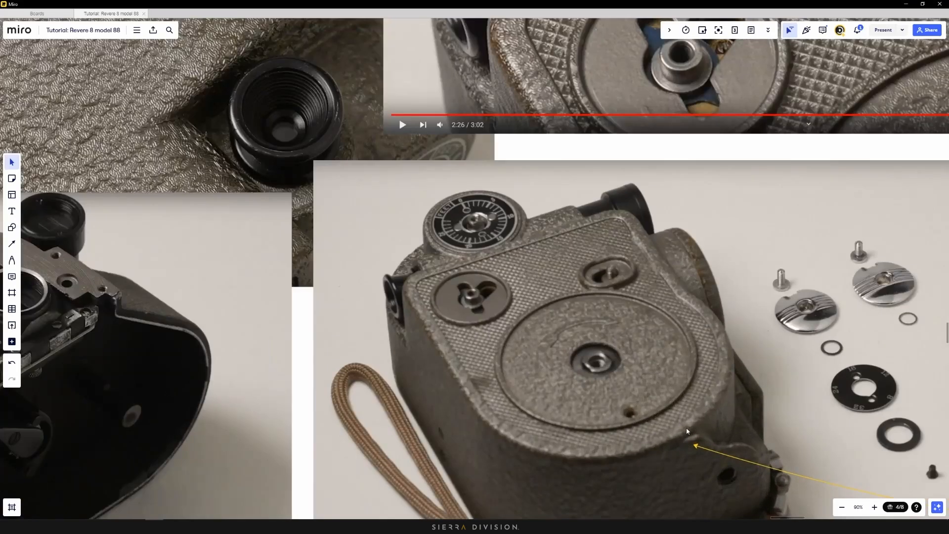
pyautogui.scroll(-5, 649, 397)
pyautogui.moveTo(432, 227); pyautogui.dragTo(729, 299, button='middle')
pyautogui.scroll(5, 483, 210)
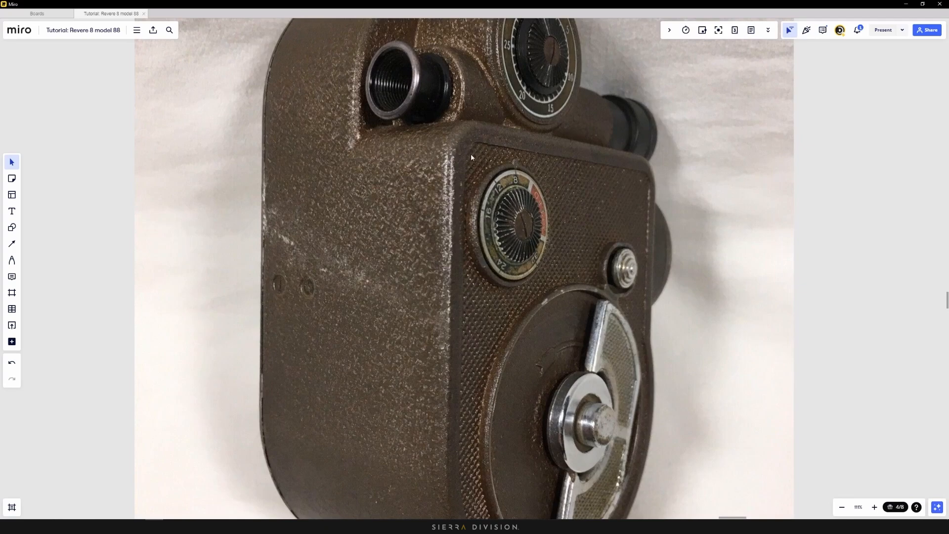
pyautogui.click(900, 4)
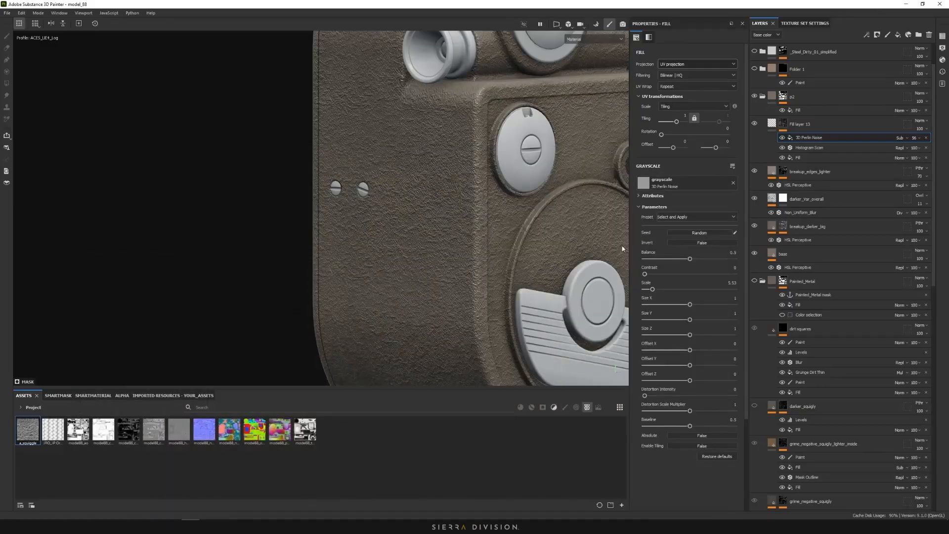
# Add a Curvature generator to Fill layer 13's mask under 3D Perlin Noise and view the mask
pyautogui.rightClick(821, 138)
pyautogui.click(864, 241)
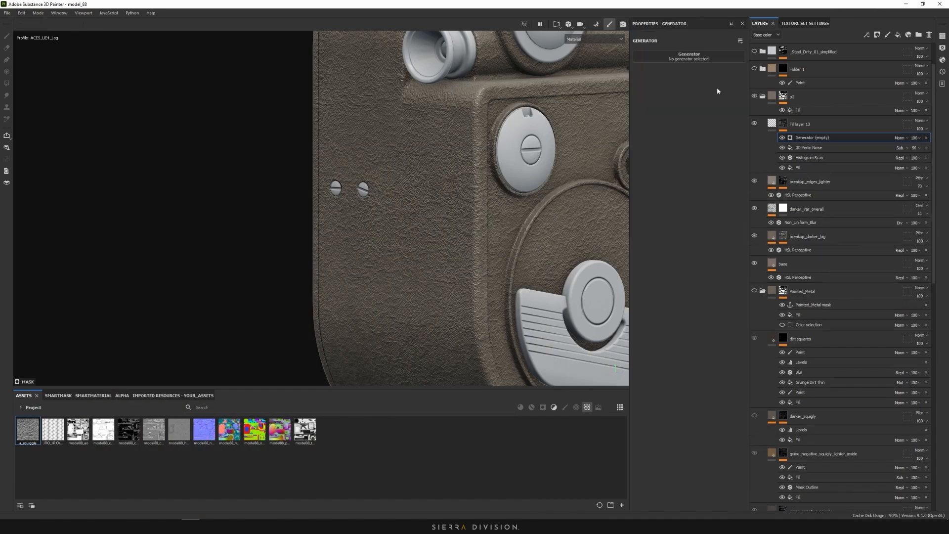
pyautogui.click(702, 56)
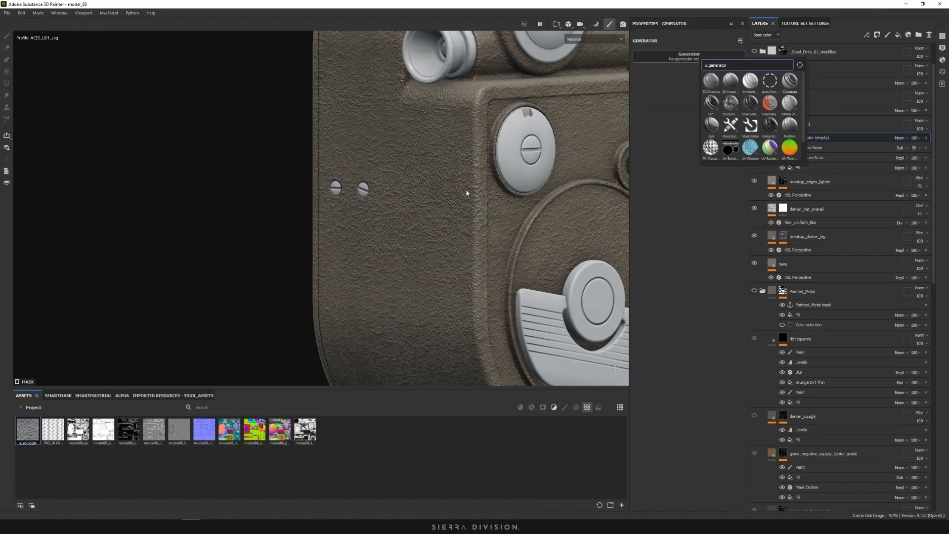
pyautogui.click(790, 80)
pyautogui.keyDown('alt'); pyautogui.click(783, 123); pyautogui.keyUp('alt')
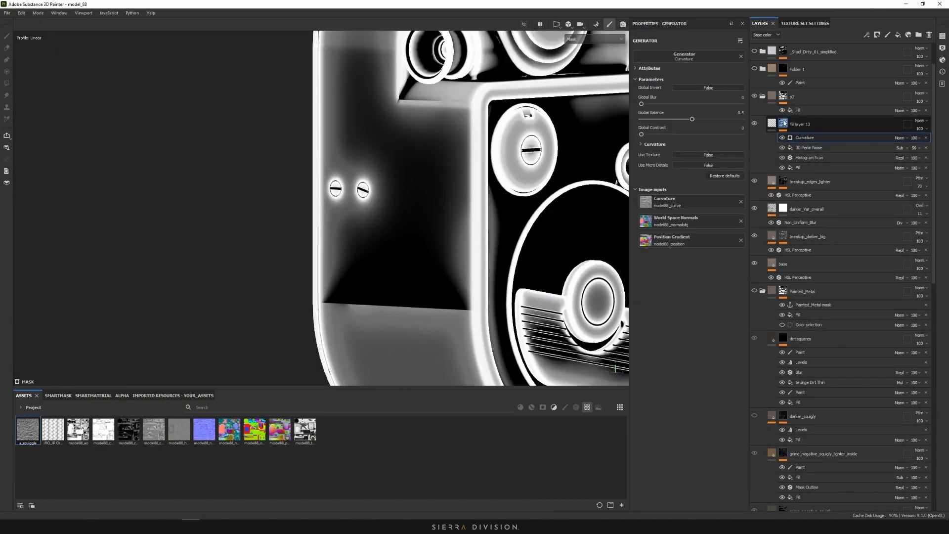
# Set Curvature to edges only: zero the larger detail levels, keep Sharp, and raise Global Blur and Contrast
pyautogui.click(641, 145)
pyautogui.moveTo(626, 249); pyautogui.dragTo(625, 249)
pyautogui.moveTo(661, 258); pyautogui.dragTo(628, 282)
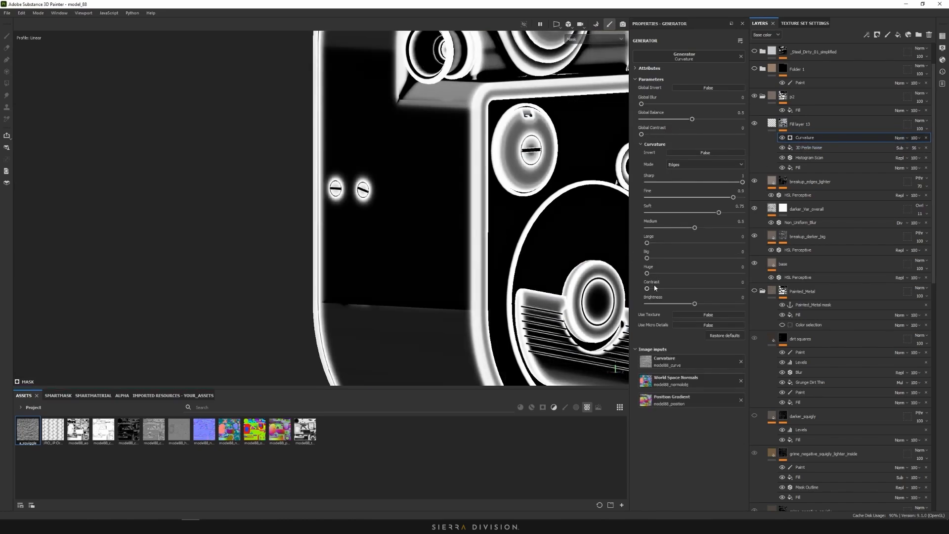
pyautogui.moveTo(661, 213); pyautogui.dragTo(630, 227)
pyautogui.moveTo(660, 197); pyautogui.dragTo(715, 183)
pyautogui.click(676, 182)
pyautogui.click(643, 104)
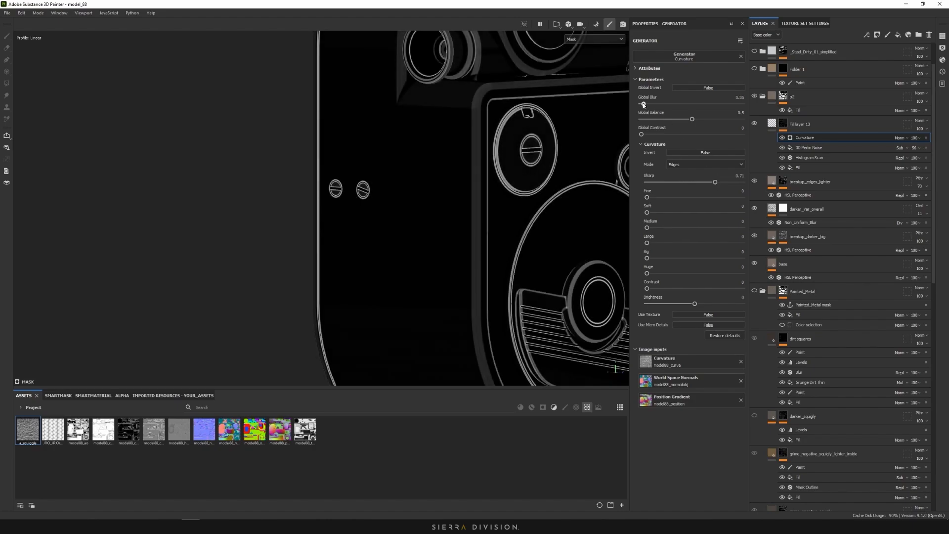
pyautogui.scroll(-5, 541, 165)
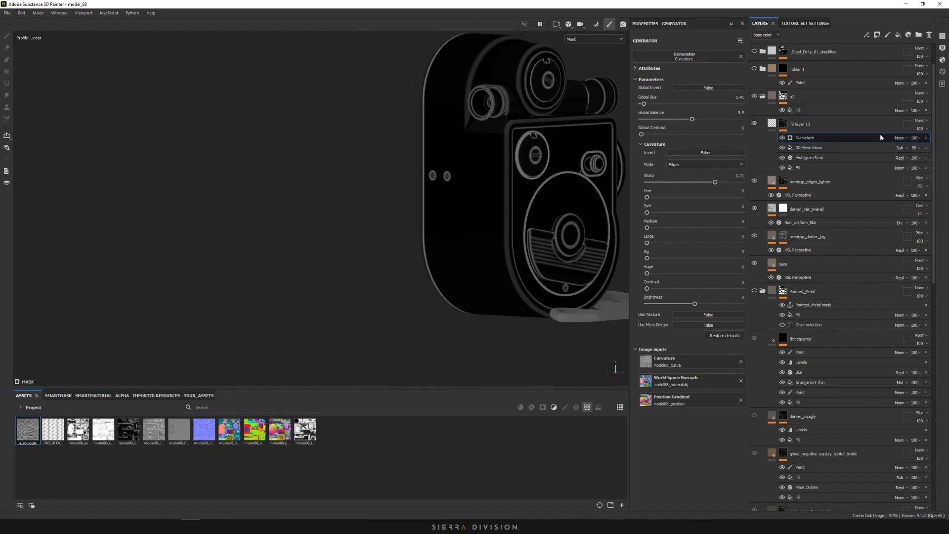
pyautogui.moveTo(652, 134); pyautogui.dragTo(664, 135)
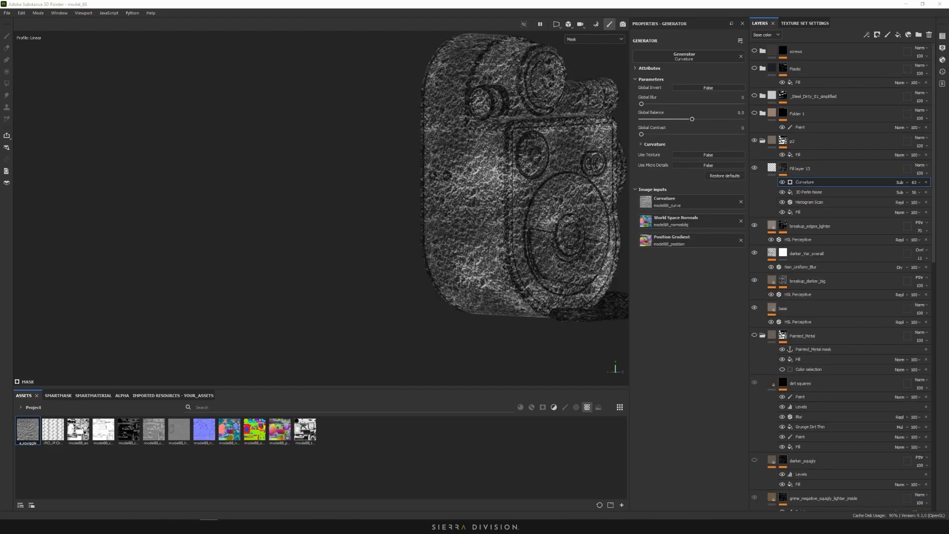
# Set the Curvature effect to subtract at 70 opacity and view the full material up close
pyautogui.scroll(4, 613, 171)
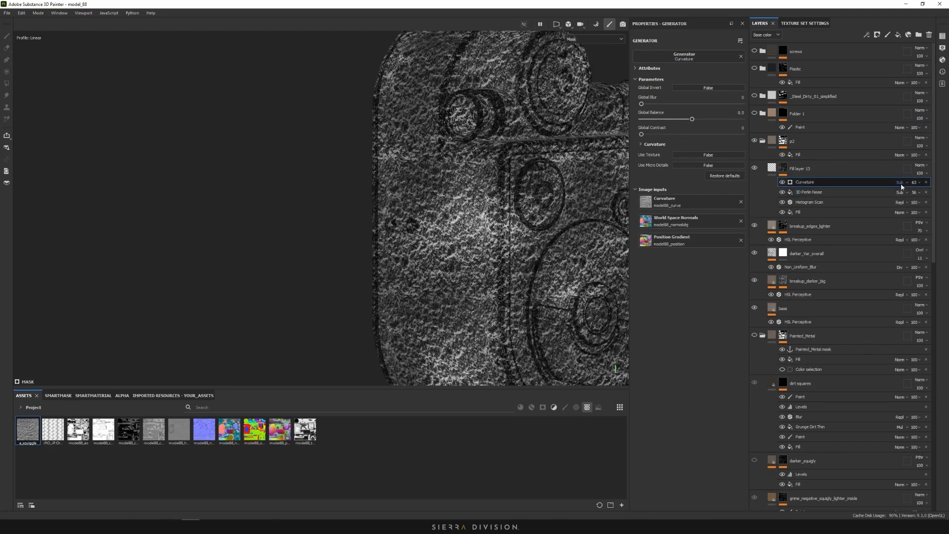
pyautogui.moveTo(916, 186); pyautogui.dragTo(935, 202)
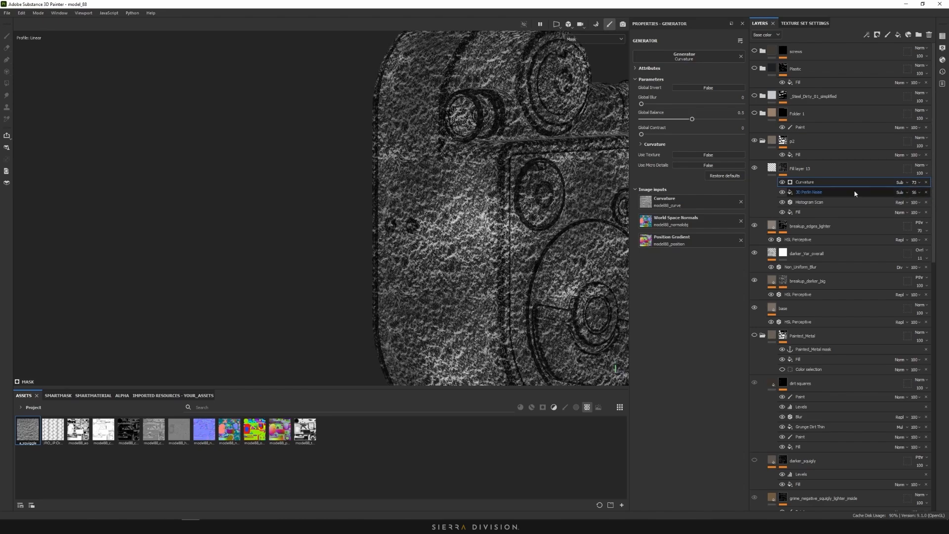
pyautogui.click(607, 40)
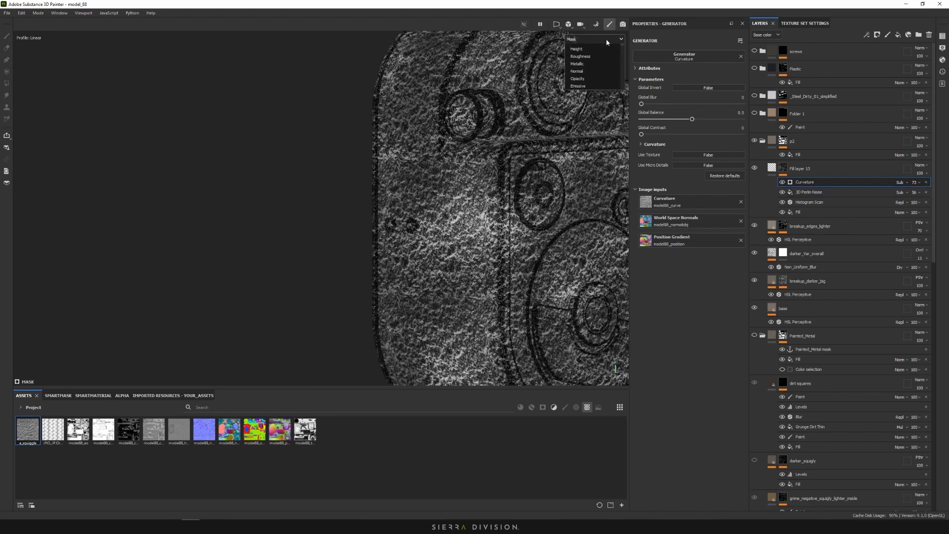
pyautogui.click(585, 58)
pyautogui.keyDown('alt'); pyautogui.moveTo(502, 162); pyautogui.dragTo(565, 156, button='right'); pyautogui.keyUp('alt')
# Hide the Curvature effect and inspect the side panel screws and front face for comparison
pyautogui.click(781, 182)
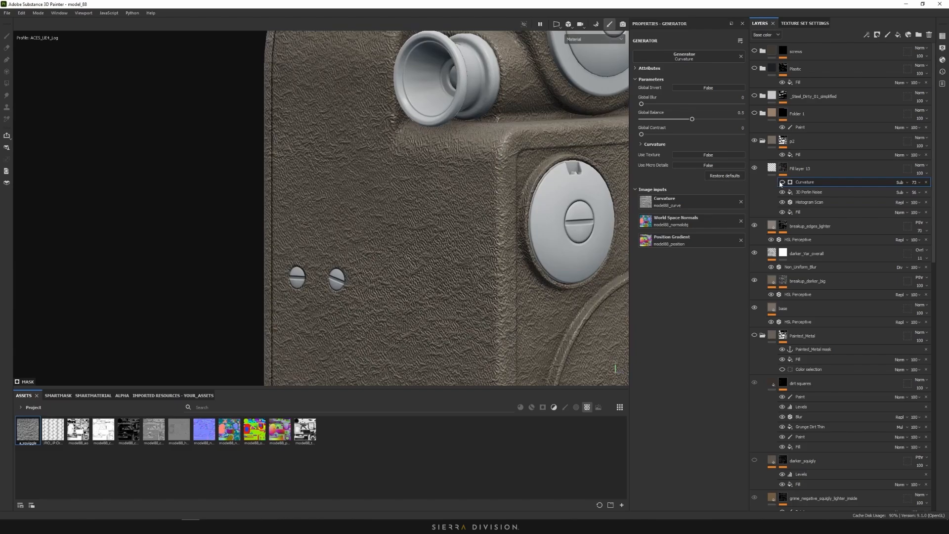
pyautogui.keyDown('alt'); pyautogui.moveTo(551, 168); pyautogui.dragTo(485, 170, button='right'); pyautogui.keyUp('alt')
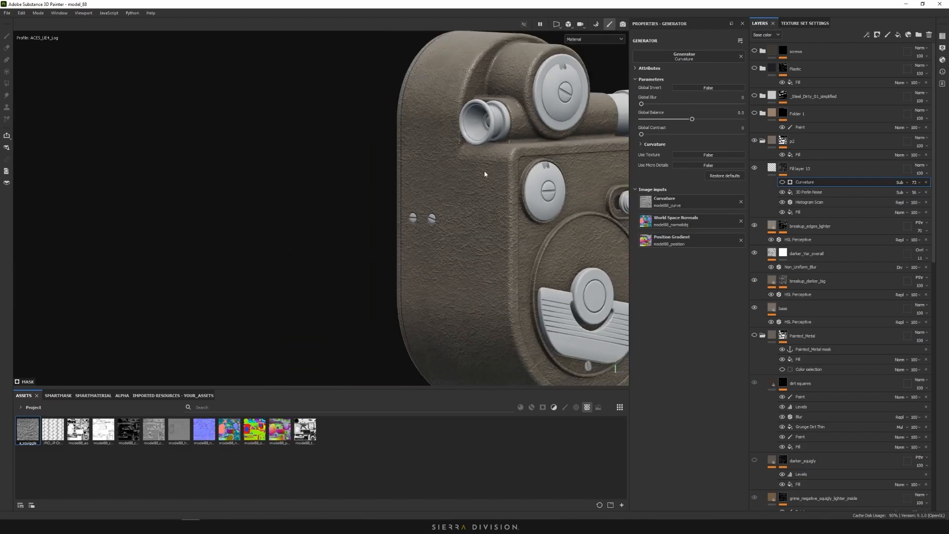
pyautogui.keyDown('alt'); pyautogui.moveTo(484, 170); pyautogui.dragTo(586, 179); pyautogui.keyUp('alt')
pyautogui.keyDown('alt'); pyautogui.moveTo(499, 204); pyautogui.dragTo(496, 183); pyautogui.keyUp('alt')
pyautogui.keyDown('alt'); pyautogui.moveTo(496, 184); pyautogui.dragTo(507, 185, button='middle'); pyautogui.keyUp('alt')
pyautogui.keyDown('alt'); pyautogui.moveTo(507, 185); pyautogui.dragTo(546, 148, button='right'); pyautogui.keyUp('alt')
pyautogui.keyDown('alt'); pyautogui.moveTo(546, 149); pyautogui.dragTo(331, 185, button='middle'); pyautogui.keyUp('alt')
pyautogui.keyDown('alt'); pyautogui.moveTo(330, 185); pyautogui.dragTo(390, 163, button='right'); pyautogui.keyUp('alt')
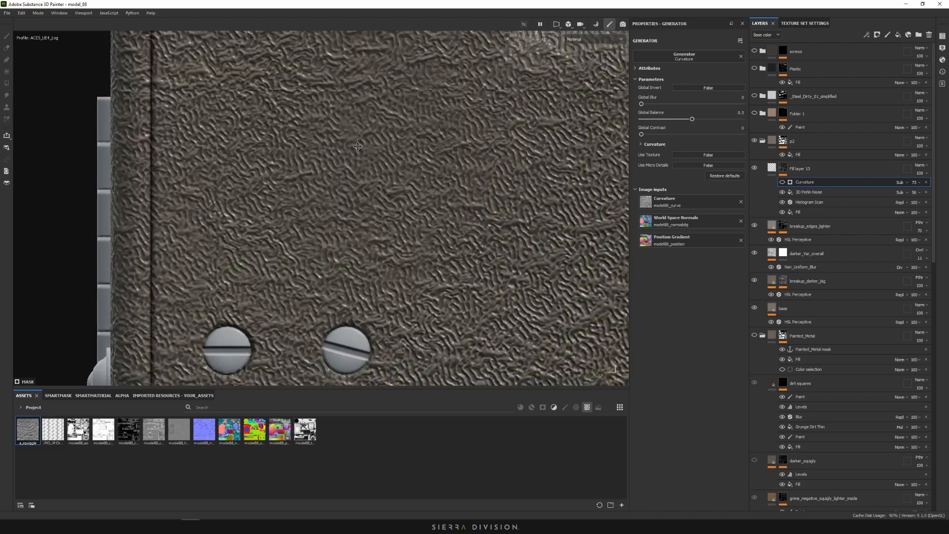
pyautogui.keyDown('alt'); pyautogui.moveTo(390, 163); pyautogui.dragTo(257, 98, button='middle'); pyautogui.keyUp('alt')
pyautogui.keyDown('alt'); pyautogui.moveTo(559, 266); pyautogui.dragTo(424, 134, button='middle'); pyautogui.keyUp('alt')
pyautogui.scroll(-7, 483, 182)
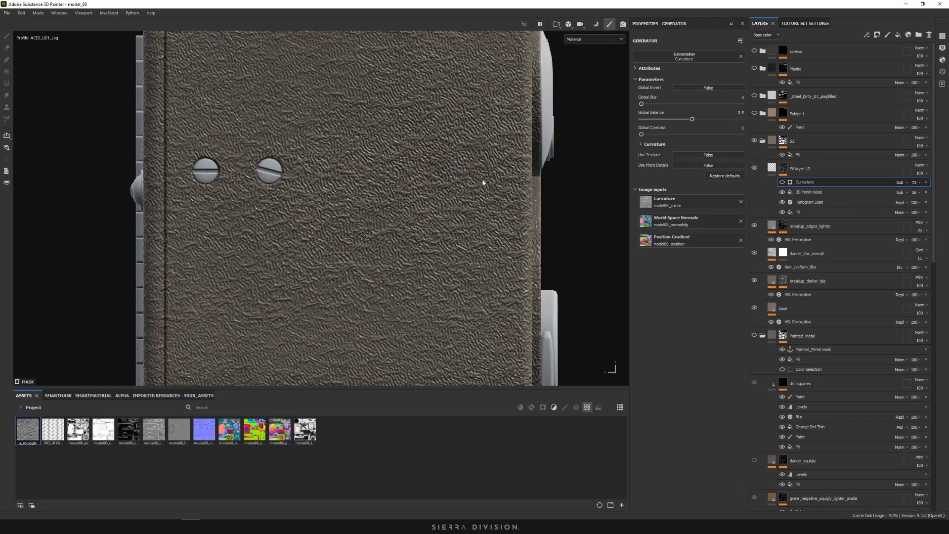
pyautogui.keyDown('alt'); pyautogui.moveTo(483, 182); pyautogui.dragTo(408, 168); pyautogui.keyUp('alt')
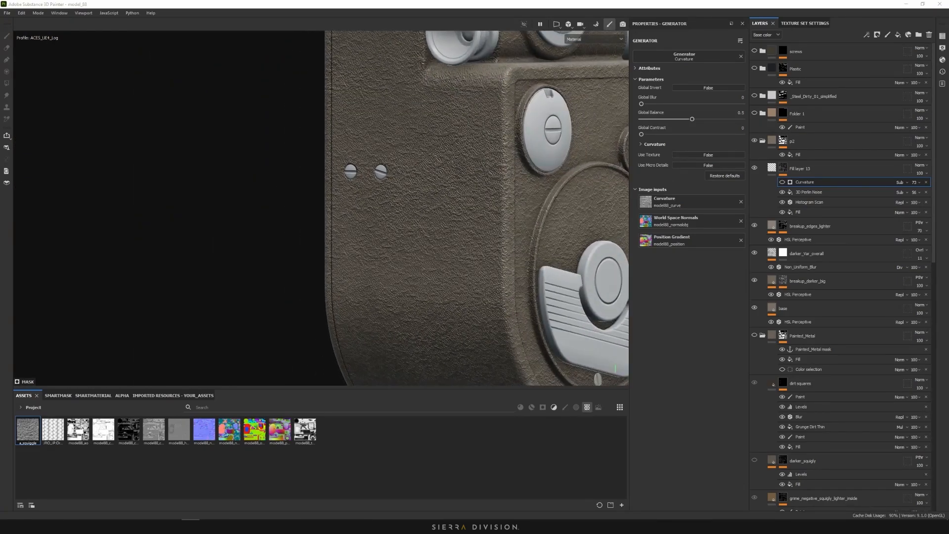
# Switch to the other window and turn the camera model to a slightly elevated three-quarter view
pyautogui.hotkey('alt', 'Tab')
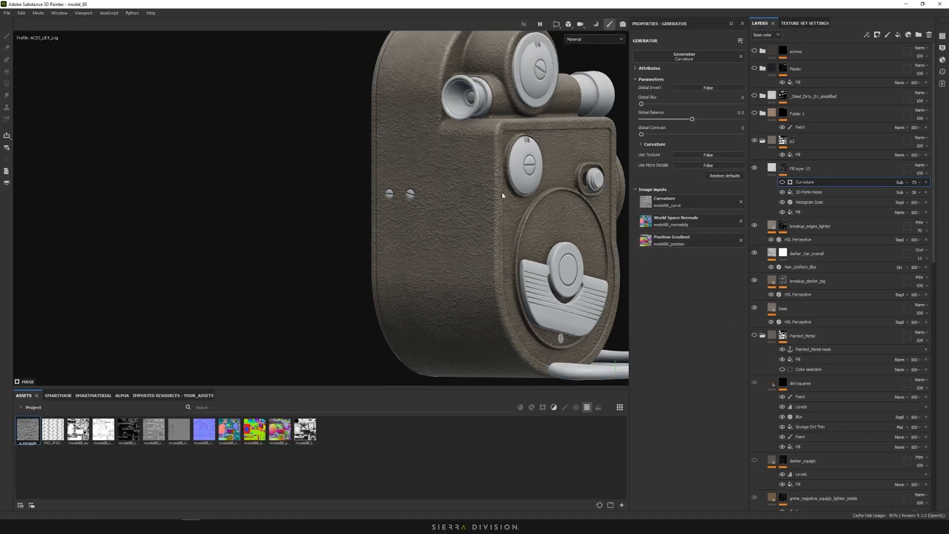
pyautogui.scroll(-5, 450, 200)
pyautogui.keyDown('alt'); pyautogui.moveTo(449, 200); pyautogui.dragTo(291, 197); pyautogui.keyUp('alt')
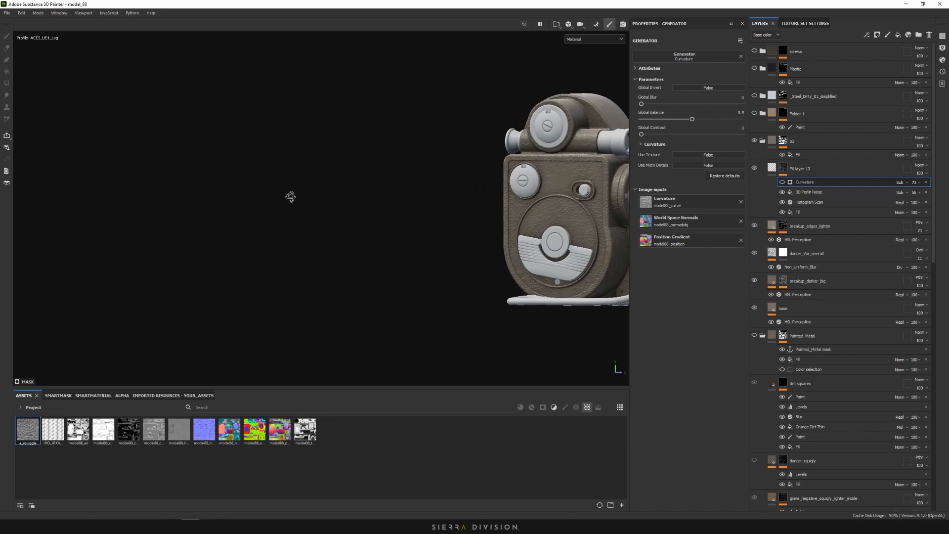
pyautogui.keyDown('alt'); pyautogui.moveTo(348, 204); pyautogui.dragTo(218, 208, button='middle'); pyautogui.keyUp('alt')
pyautogui.scroll(4, 449, 199)
pyautogui.keyDown('alt'); pyautogui.moveTo(449, 199); pyautogui.dragTo(448, 197); pyautogui.keyUp('alt')
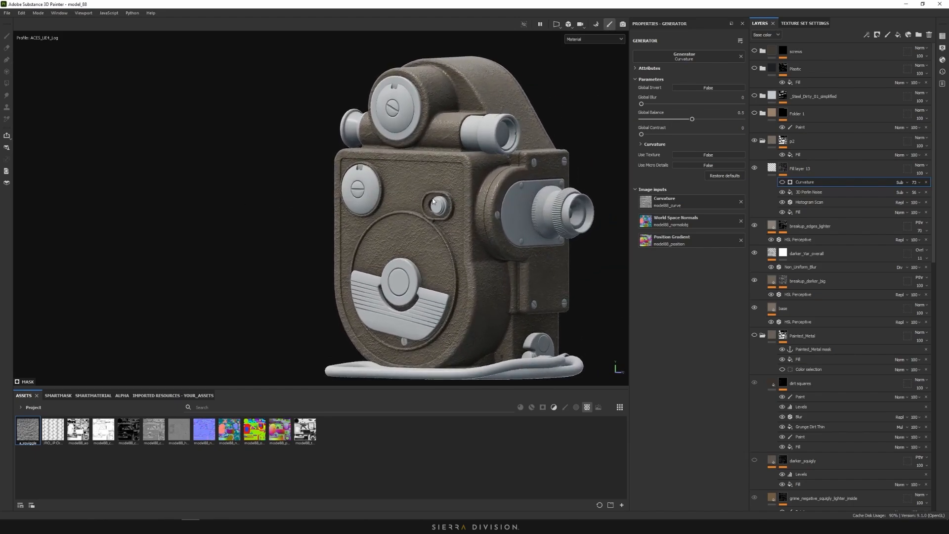
pyautogui.keyDown('alt'); pyautogui.moveTo(403, 198); pyautogui.dragTo(409, 193, button='middle'); pyautogui.keyUp('alt')
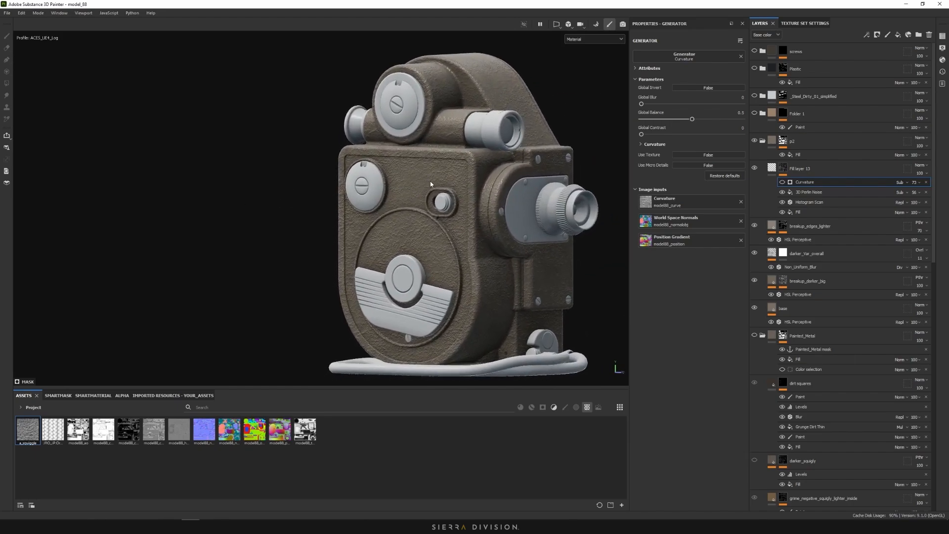
# Pan and zoom across the Miro board's close-up photos of the camera's knurled body
pyautogui.hotkey('alt', 'Tab')
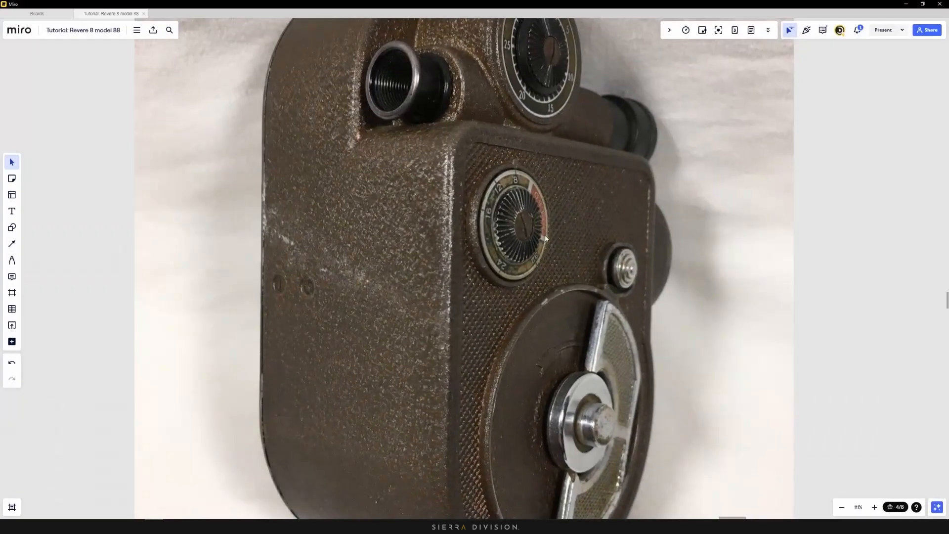
pyautogui.scroll(-9, 509, 220)
pyautogui.moveTo(657, 272); pyautogui.dragTo(447, 216, button='middle')
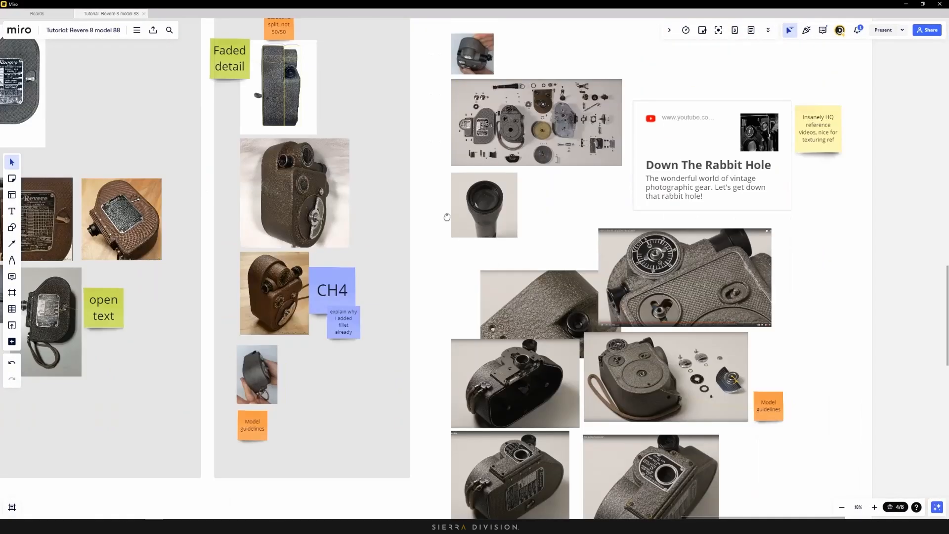
pyautogui.scroll(4, 722, 281)
pyautogui.scroll(4, 722, 280)
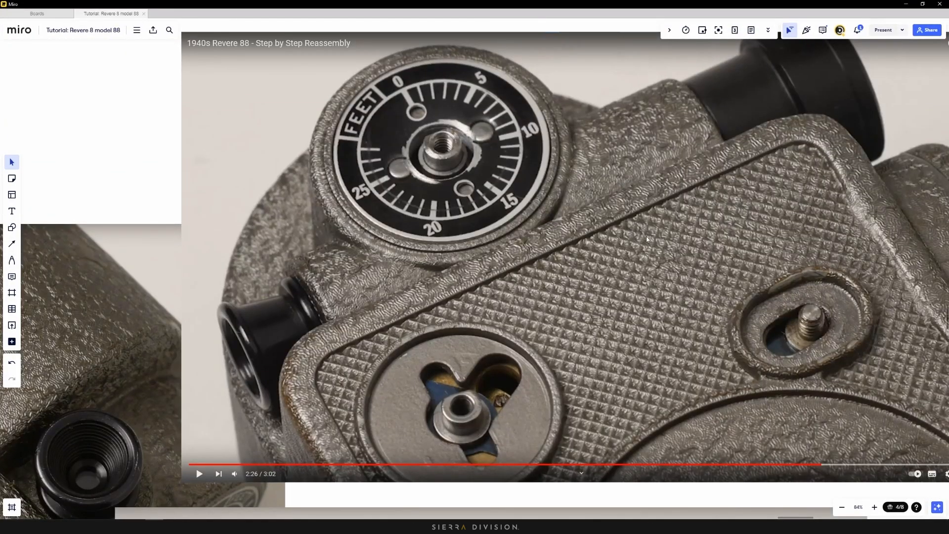
pyautogui.scroll(3, 651, 333)
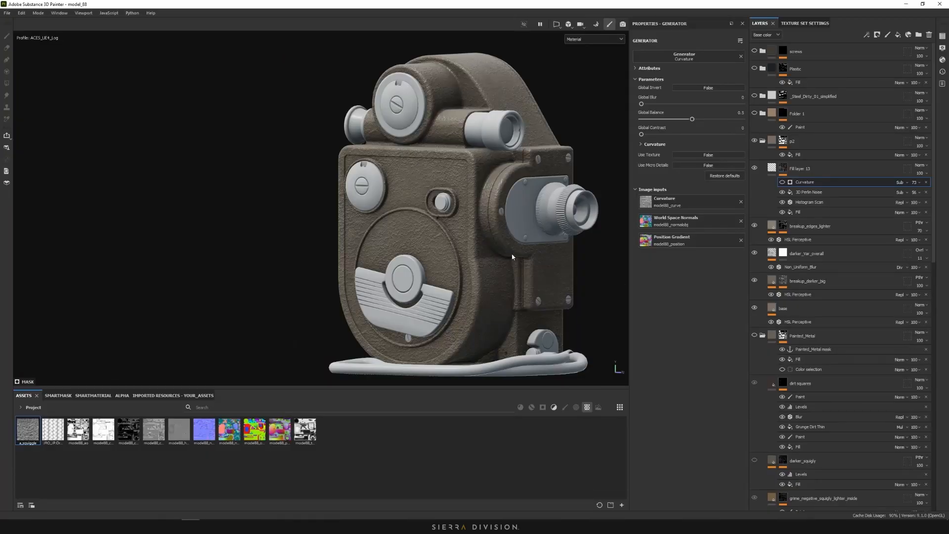
# Add a Paint effect above Curvature using Polygon Fill in UV chunk mode at value 0.2754
pyautogui.moveTo(467, 245); pyautogui.dragTo(520, 254, button='middle')
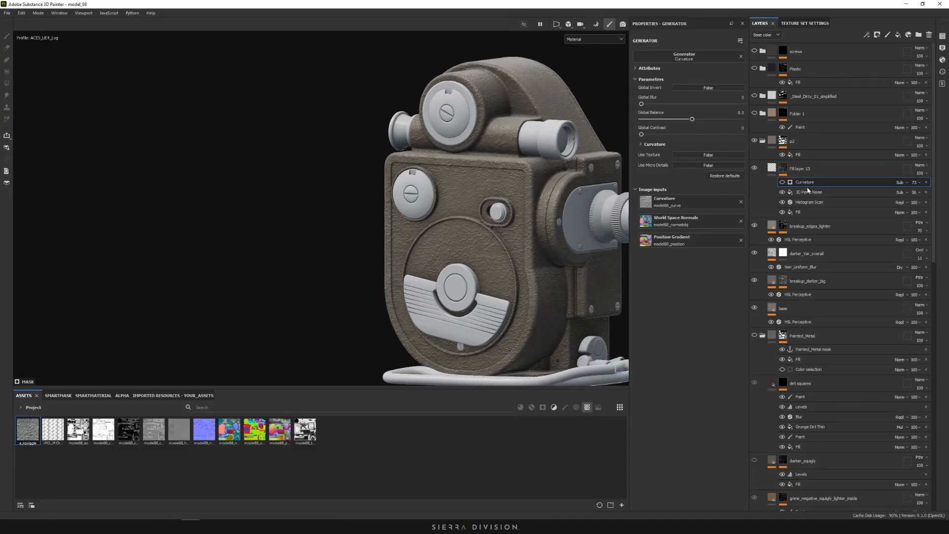
pyautogui.rightClick(797, 186)
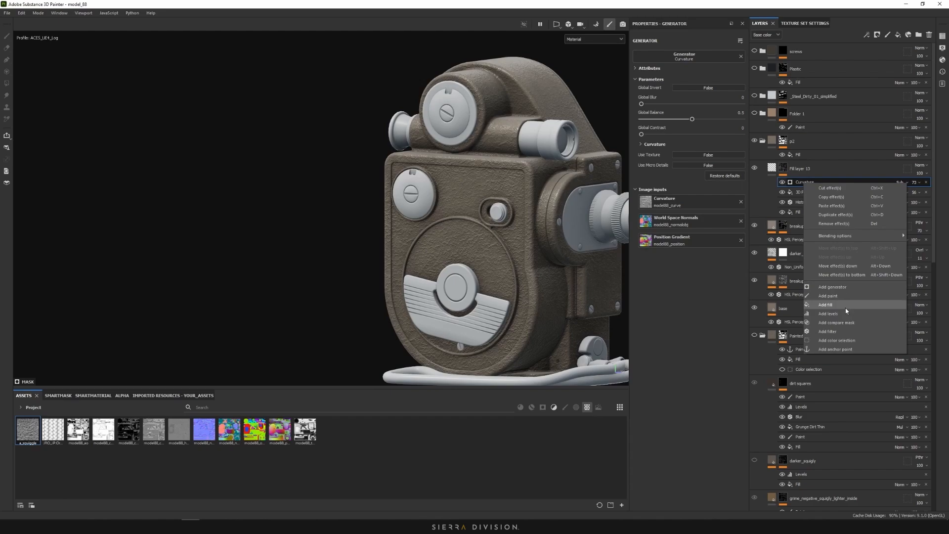
pyautogui.click(863, 309)
pyautogui.click(7, 83)
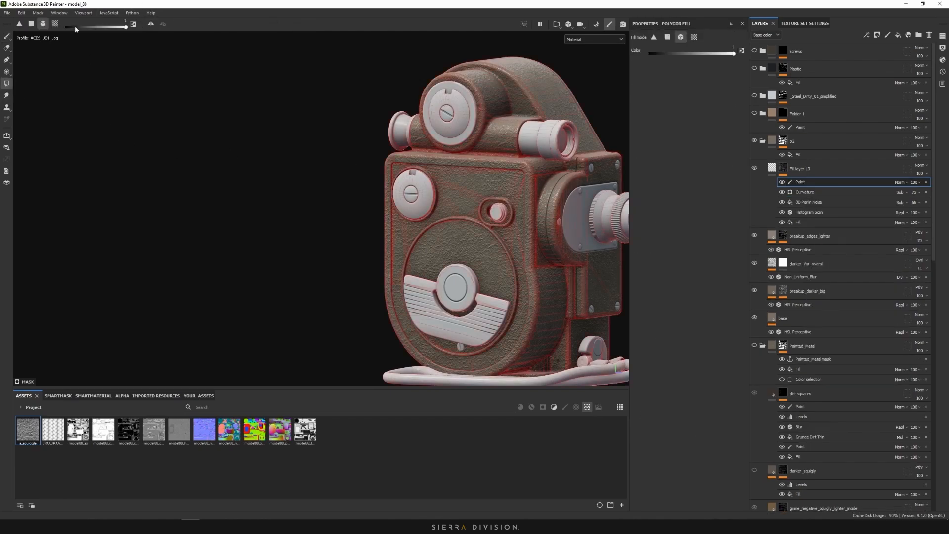
pyautogui.click(55, 24)
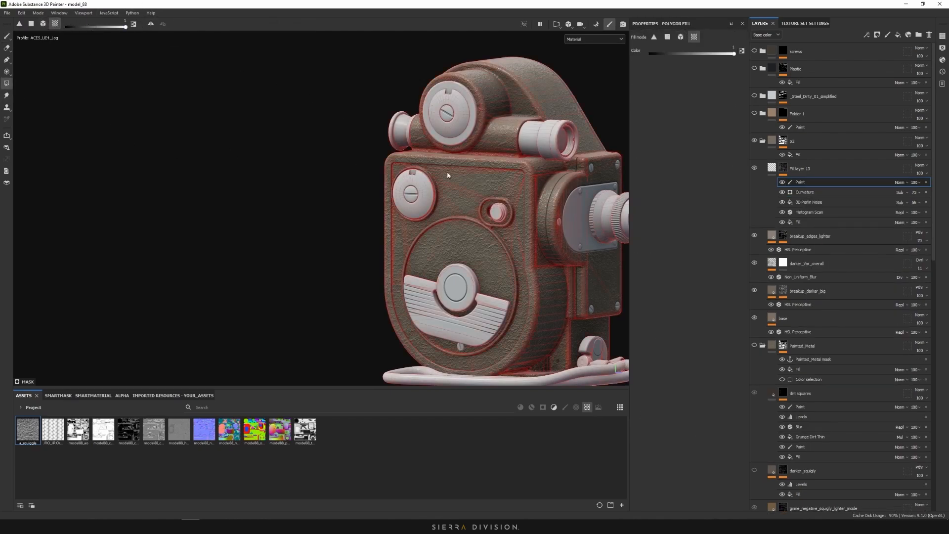
pyautogui.scroll(3, 447, 171)
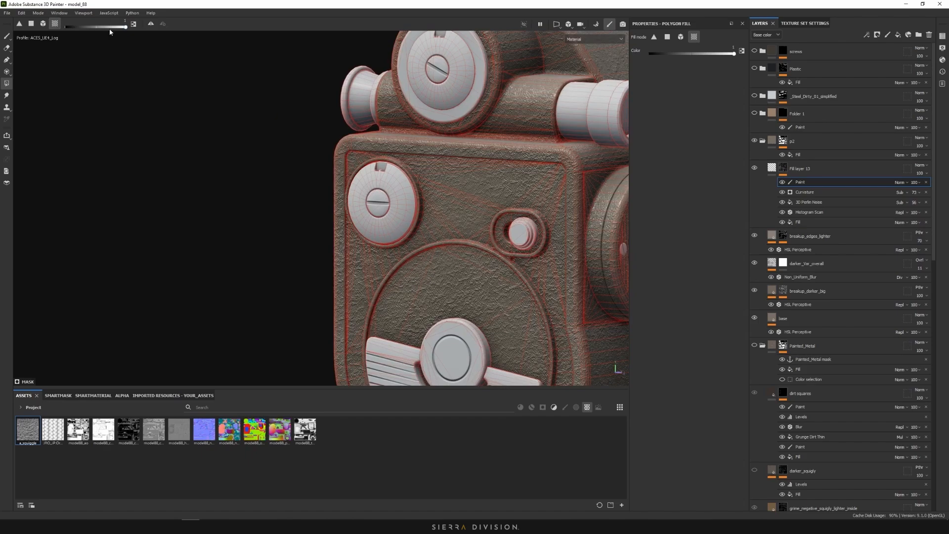
pyautogui.moveTo(110, 32); pyautogui.dragTo(82, 31)
pyautogui.scroll(2, 477, 199)
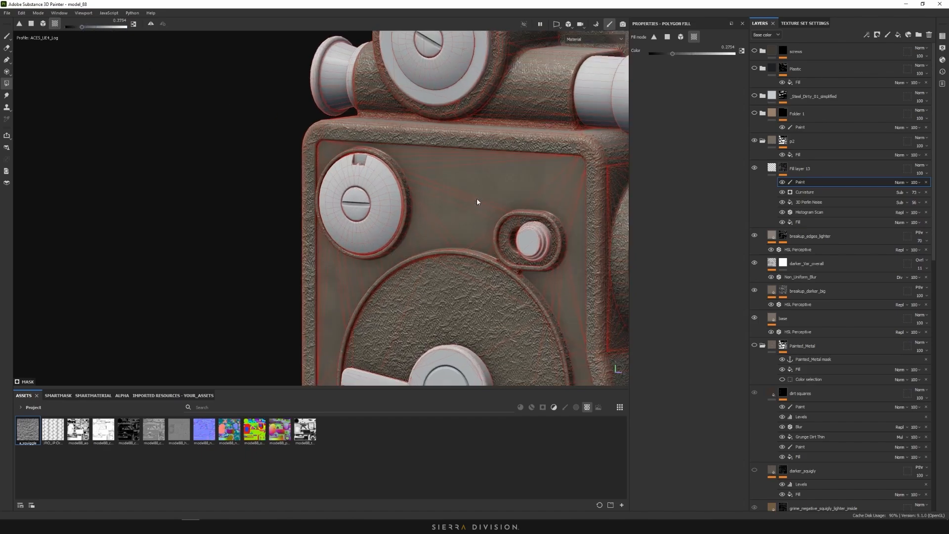
pyautogui.scroll(2, 477, 199)
# Set the Paint effect's opacity to 62
pyautogui.click(918, 183)
pyautogui.moveTo(931, 195); pyautogui.dragTo(931, 203)
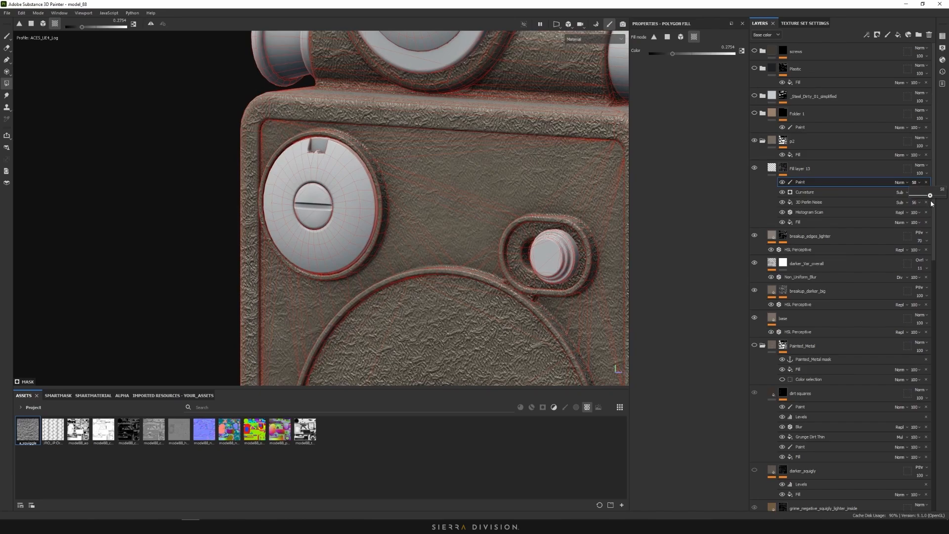
pyautogui.scroll(-8, 443, 189)
pyautogui.scroll(6, 460, 189)
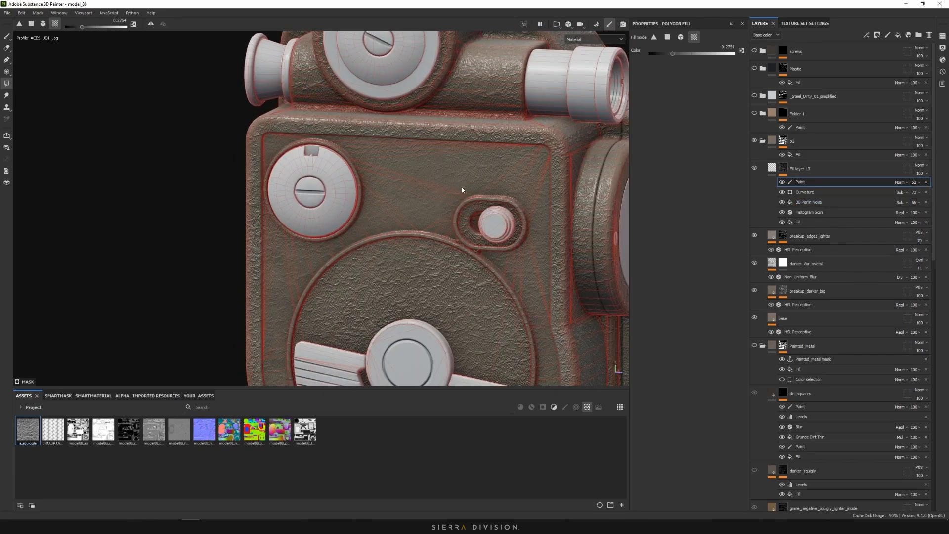
# Orbit around the camera to the lens front and select Fill layer 13's content
pyautogui.keyDown('alt'); pyautogui.moveTo(438, 184); pyautogui.dragTo(254, 197); pyautogui.keyUp('alt')
pyautogui.scroll(-3, 392, 179)
pyautogui.keyDown('alt'); pyautogui.moveTo(558, 155); pyautogui.dragTo(428, 99, button='middle'); pyautogui.keyUp('alt')
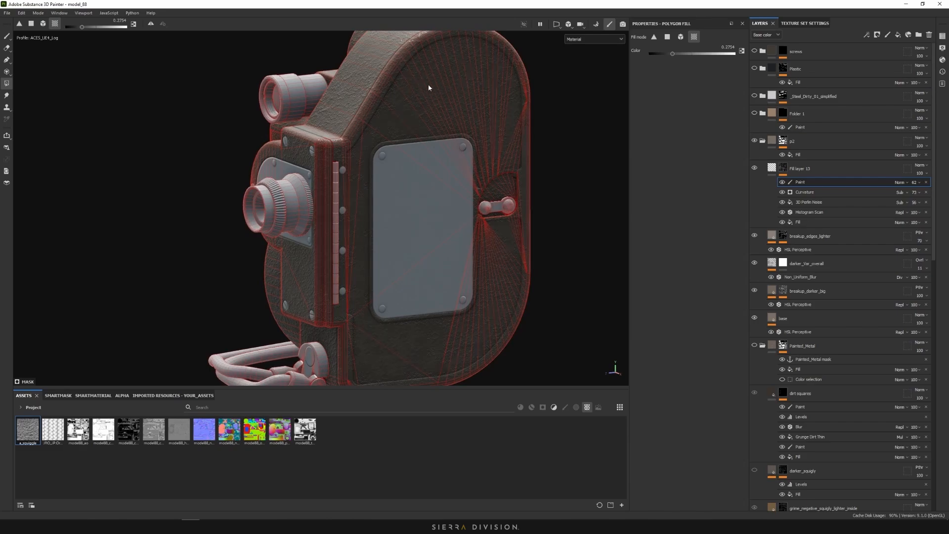
pyautogui.keyDown('alt'); pyautogui.moveTo(415, 112); pyautogui.dragTo(617, 130); pyautogui.keyUp('alt')
pyautogui.keyDown('alt'); pyautogui.moveTo(264, 172); pyautogui.dragTo(398, 154, button='middle'); pyautogui.keyUp('alt')
pyautogui.keyDown('alt'); pyautogui.moveTo(398, 153); pyautogui.dragTo(429, 153); pyautogui.keyUp('alt')
pyautogui.keyDown('alt'); pyautogui.moveTo(429, 153); pyautogui.dragTo(461, 185, button='middle'); pyautogui.keyUp('alt')
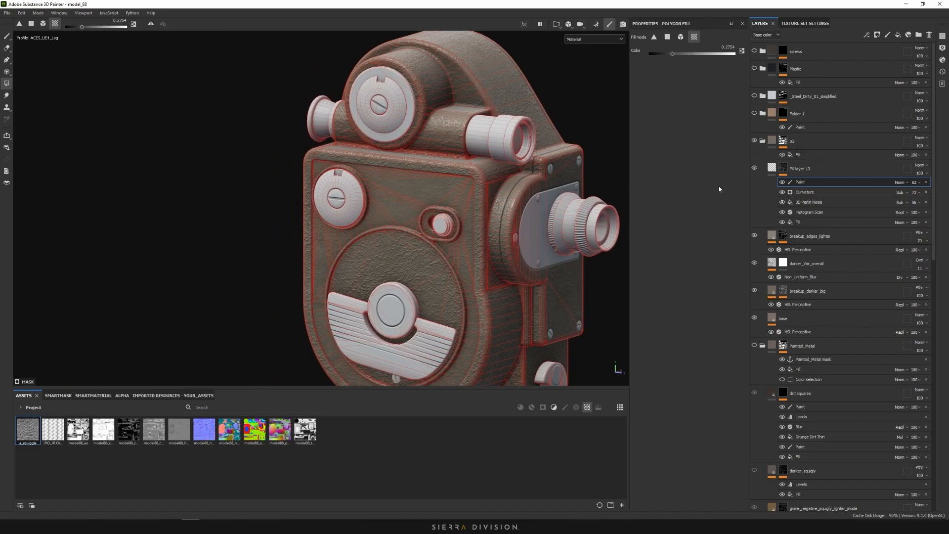
pyautogui.click(772, 168)
pyautogui.keyDown('alt'); pyautogui.moveTo(379, 144); pyautogui.dragTo(131, 115, button='right'); pyautogui.keyUp('alt')
# Zoom in on the camera body's squiggle height relief, then select the base layer
pyautogui.keyDown('alt'); pyautogui.moveTo(189, 143); pyautogui.dragTo(372, 198); pyautogui.keyUp('alt')
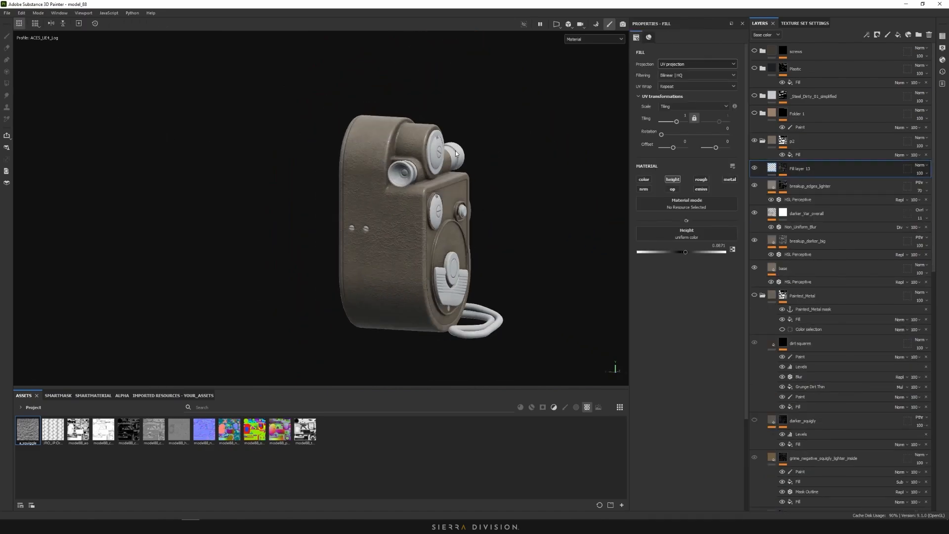
pyautogui.keyDown('alt'); pyautogui.moveTo(372, 199); pyautogui.dragTo(406, 194, button='middle'); pyautogui.keyUp('alt')
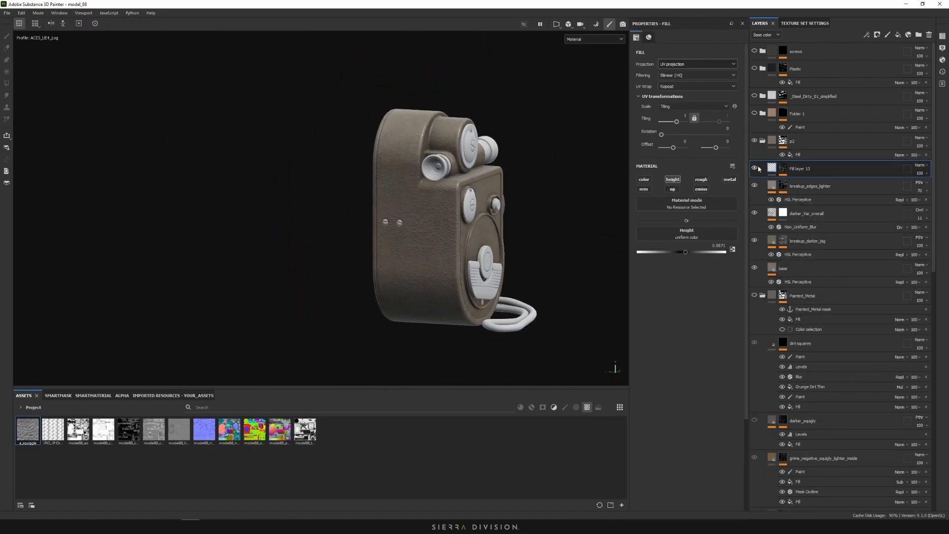
pyautogui.scroll(5, 413, 206)
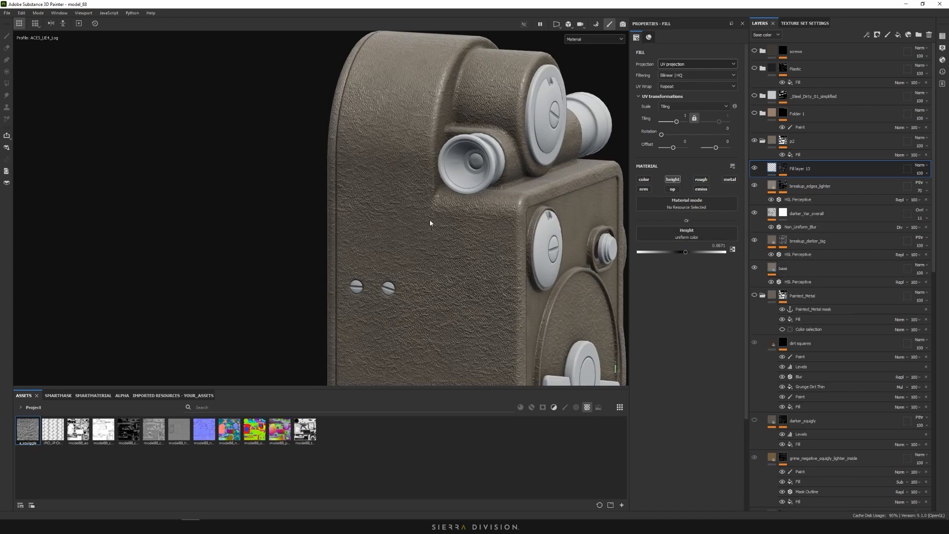
pyautogui.scroll(5, 445, 215)
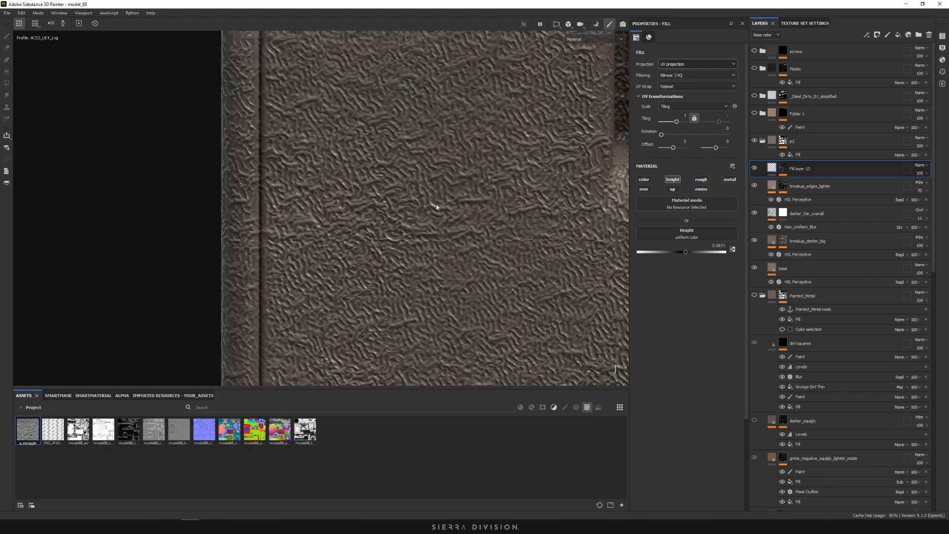
pyautogui.scroll(-5, 434, 211)
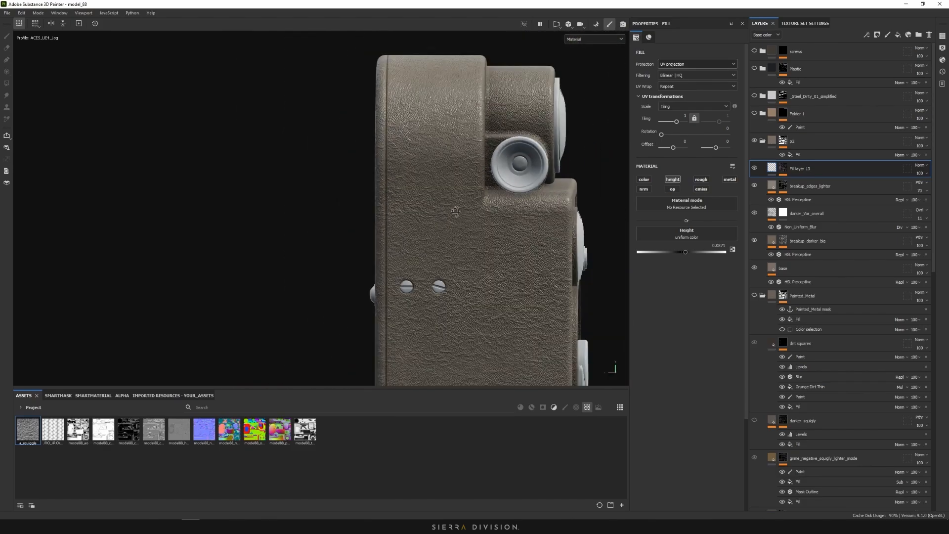
pyautogui.click(806, 268)
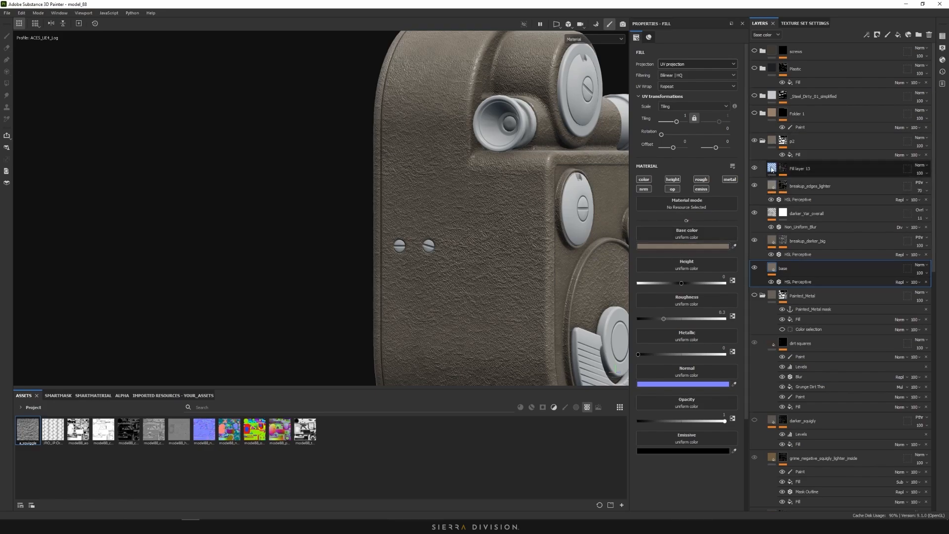
# Add an anchor point to the base layer and name it base_albedo
pyautogui.rightClick(771, 267)
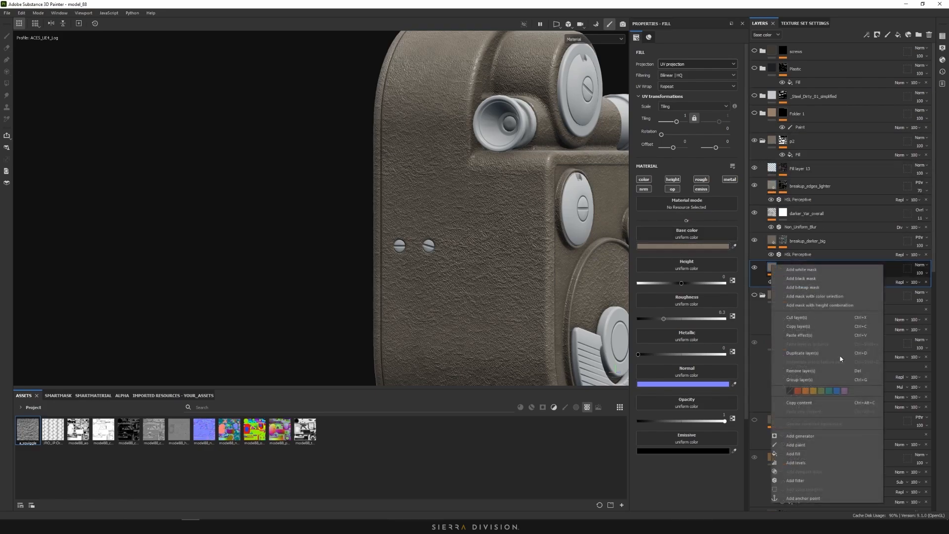
pyautogui.click(768, 266)
pyautogui.rightClick(774, 264)
pyautogui.click(817, 498)
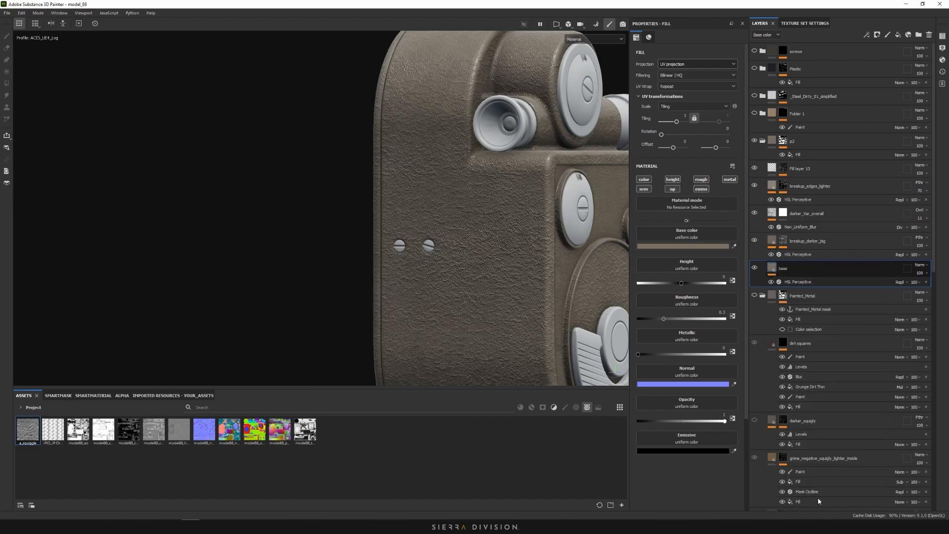
pyautogui.doubleClick(790, 285)
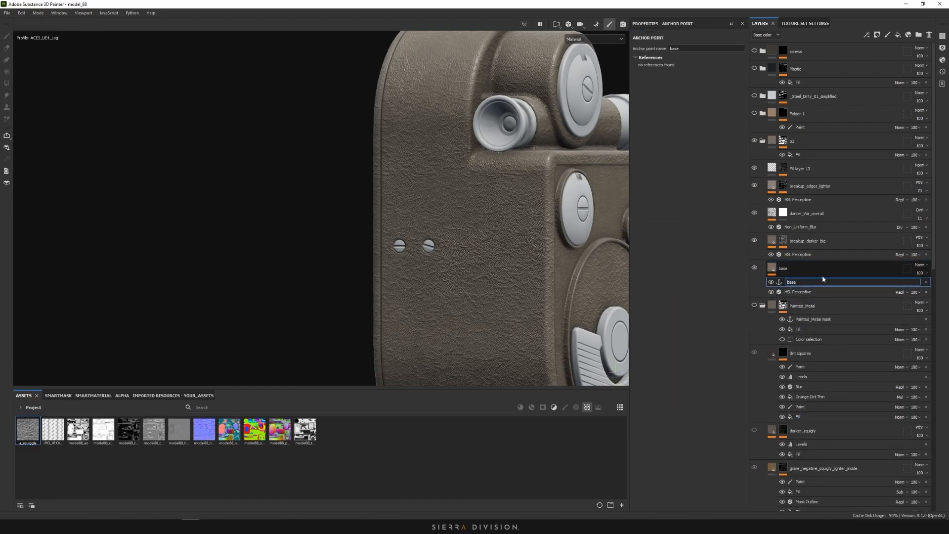
pyautogui.write('_albedo')
pyautogui.press('Return')
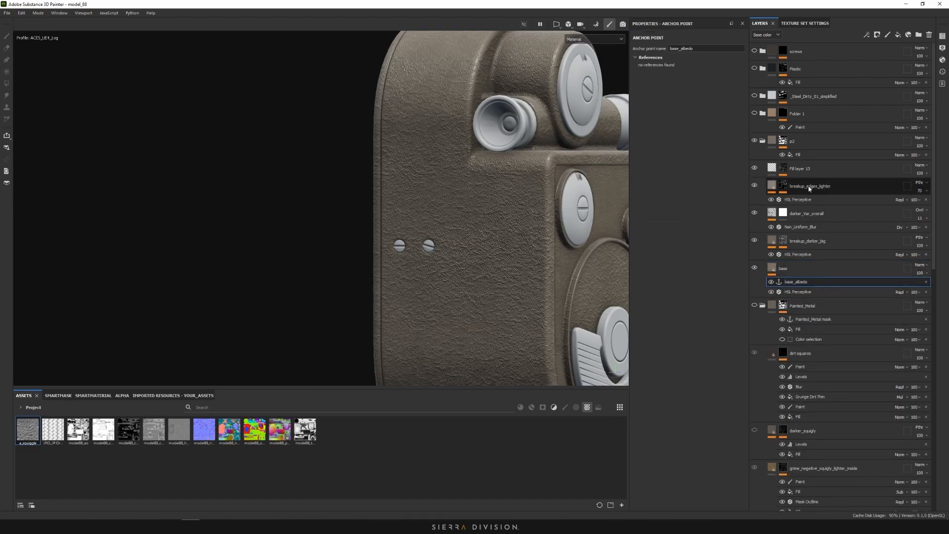
# Enable Fill layer 13's colour channel and source it from the base_albedo anchor point
pyautogui.click(776, 171)
pyautogui.click(644, 179)
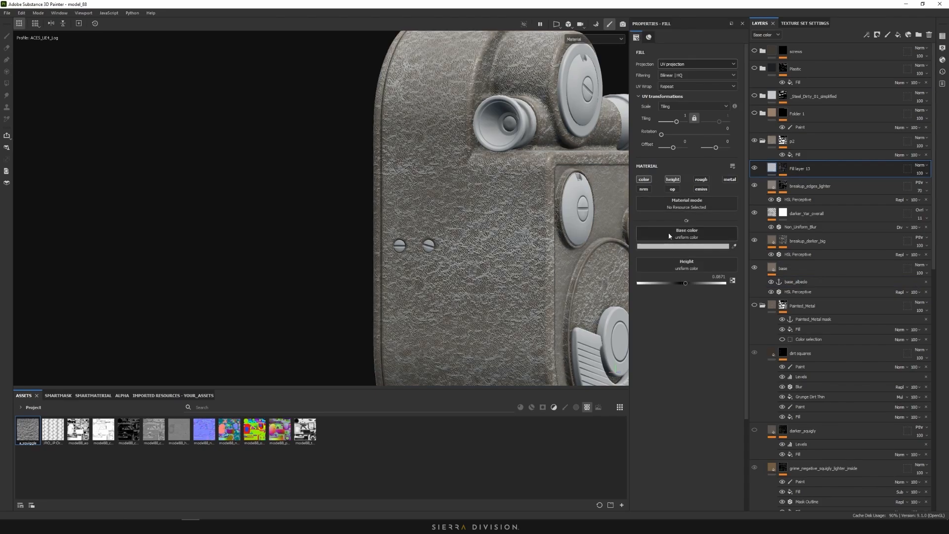
pyautogui.click(668, 232)
pyautogui.click(720, 241)
pyautogui.scroll(-1, 703, 289)
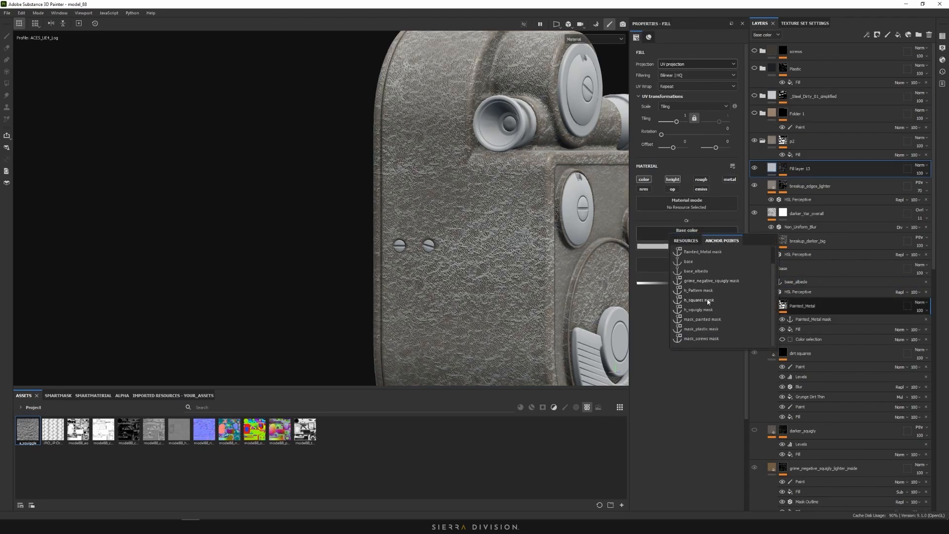
pyautogui.click(701, 272)
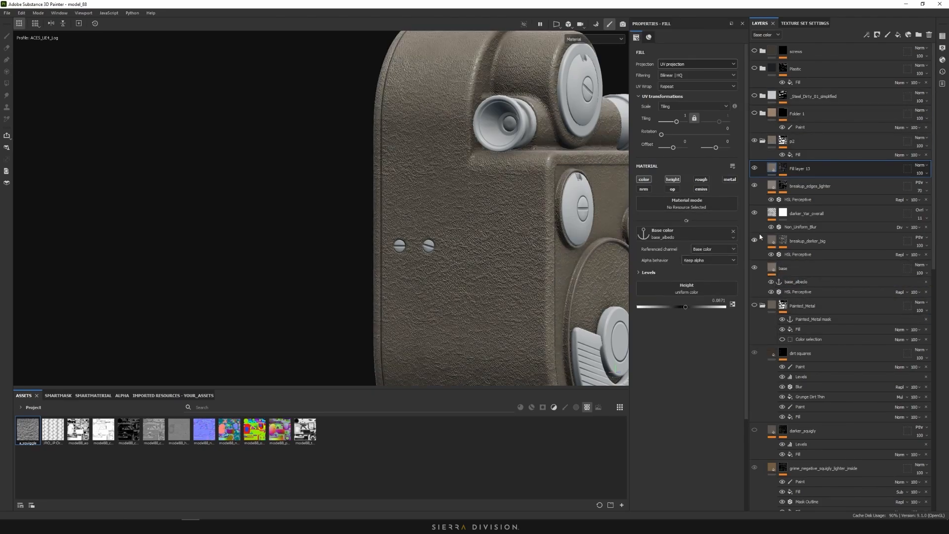
pyautogui.scroll(3, 455, 233)
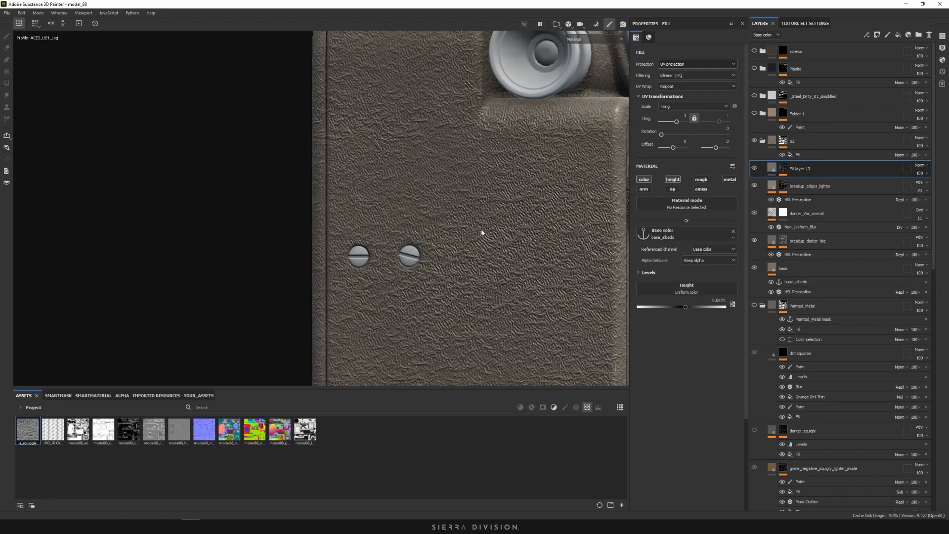
pyautogui.click(784, 168)
pyautogui.click(783, 175)
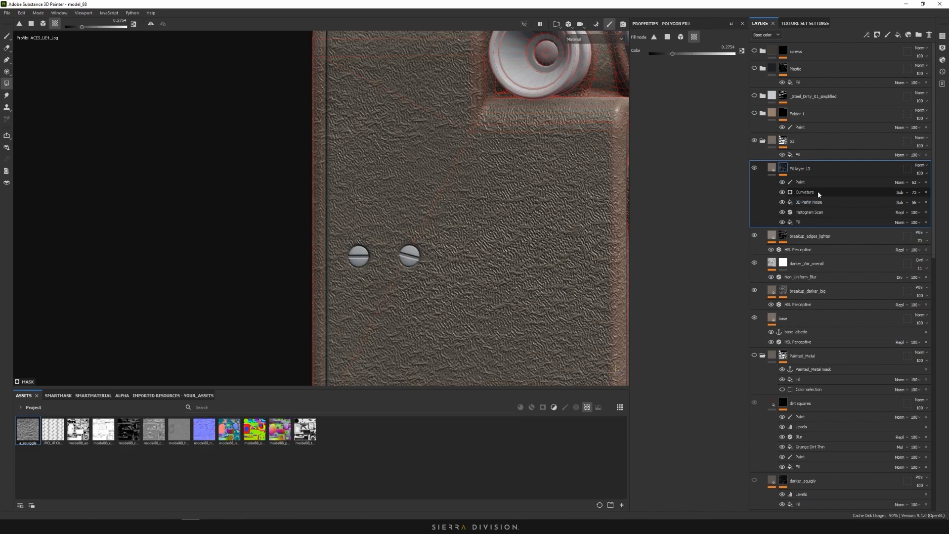
# Rename Fill layer 13 to H_SQuiggly
pyautogui.click(817, 183)
pyautogui.doubleClick(790, 169)
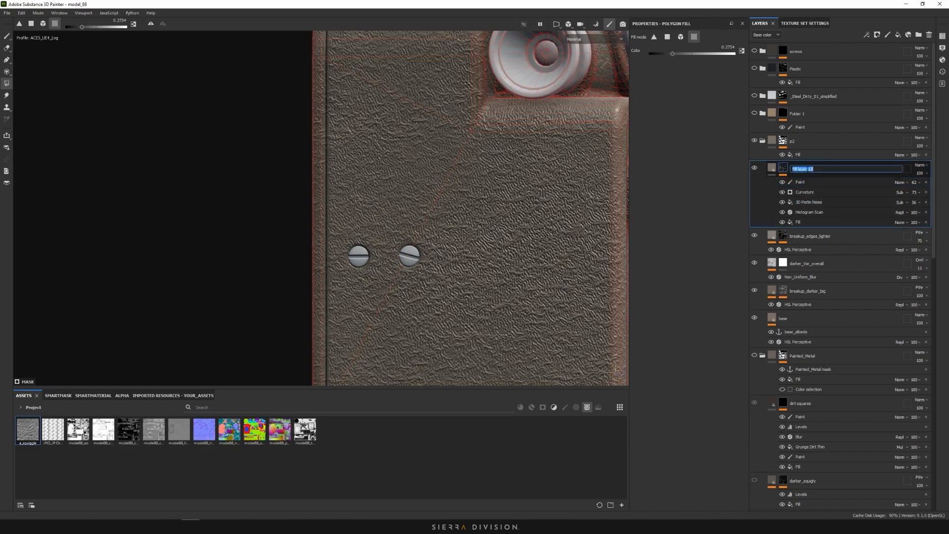
pyautogui.write('H_SQuiggly')
pyautogui.click(805, 183)
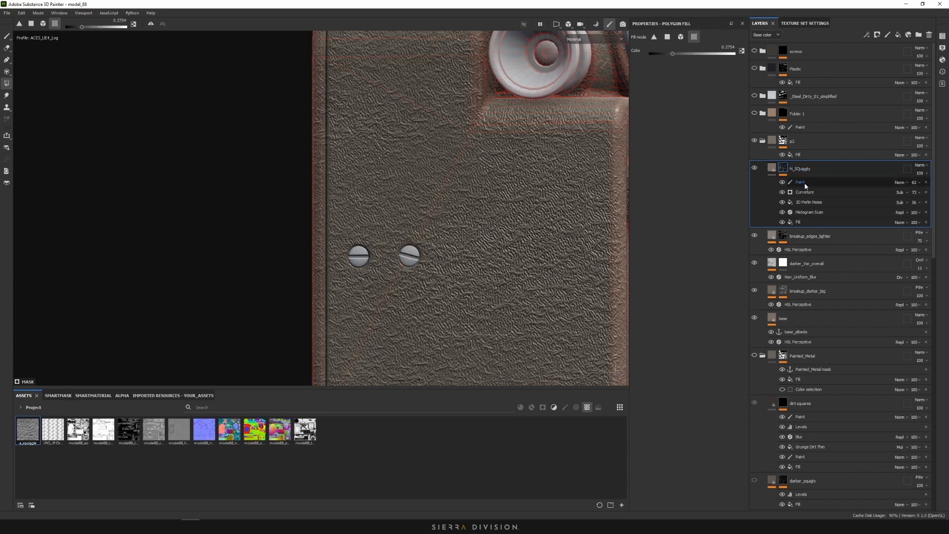
# Add an anchor point above the Paint effect in H_SQuiggly's mask
pyautogui.click(805, 182)
pyautogui.rightClick(805, 185)
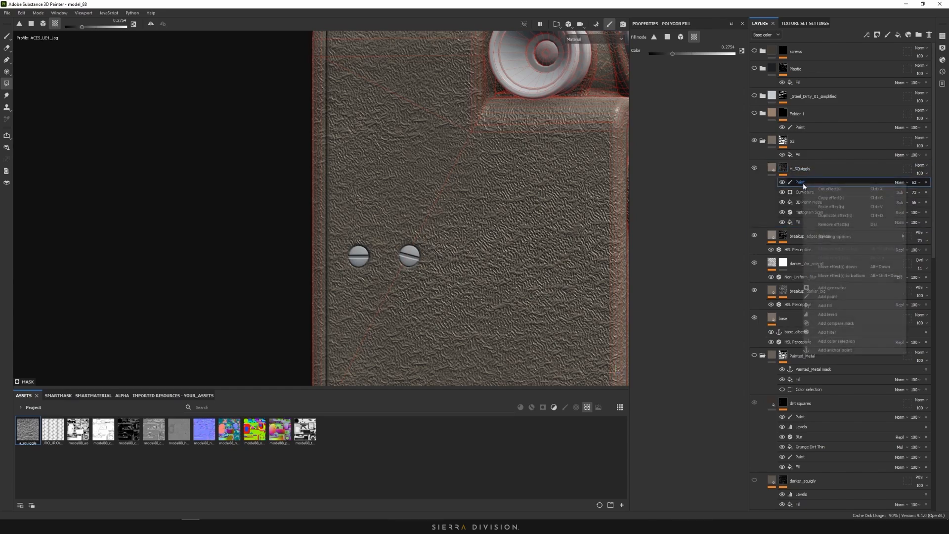
pyautogui.click(849, 350)
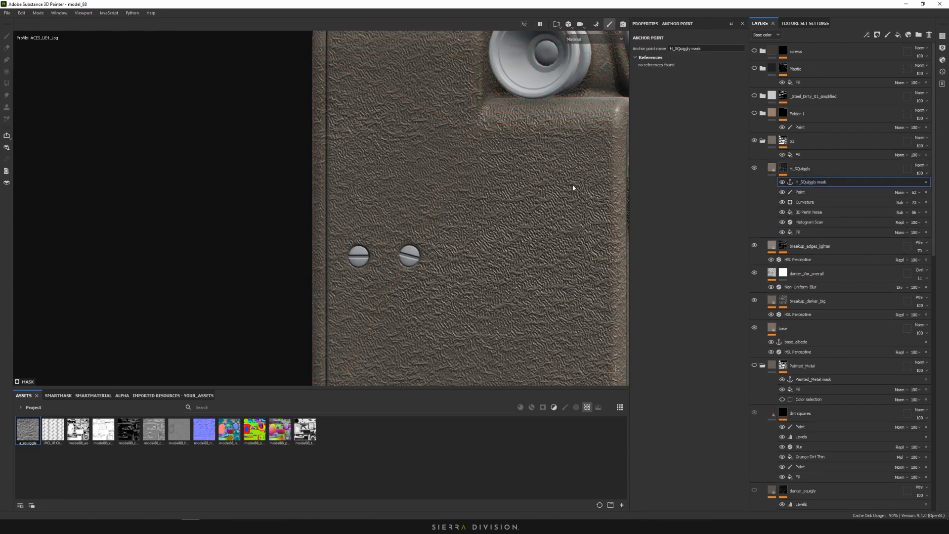
pyautogui.keyDown('alt'); pyautogui.moveTo(471, 190); pyautogui.dragTo(538, 192, button='right'); pyautogui.keyUp('alt')
pyautogui.keyDown('alt'); pyautogui.moveTo(538, 192); pyautogui.dragTo(497, 203); pyautogui.keyUp('alt')
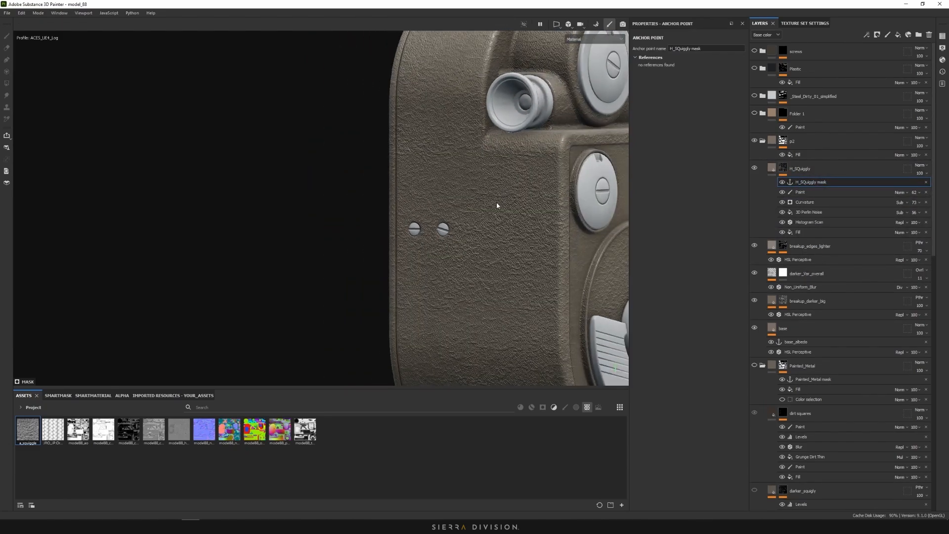
pyautogui.click(822, 246)
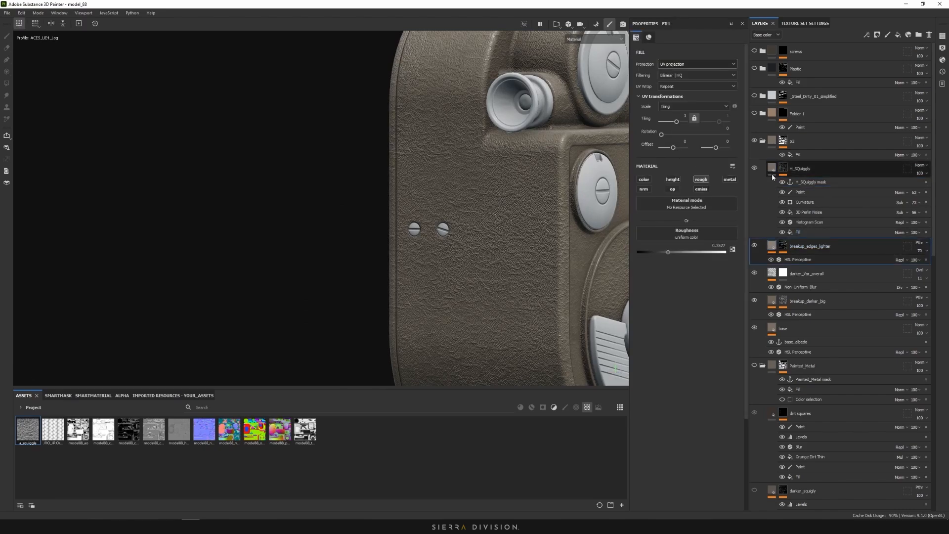
# Add a new fill layer above breakup_edges_lighter
pyautogui.keyDown('alt'); pyautogui.moveTo(474, 190); pyautogui.dragTo(498, 181, button='right'); pyautogui.keyUp('alt')
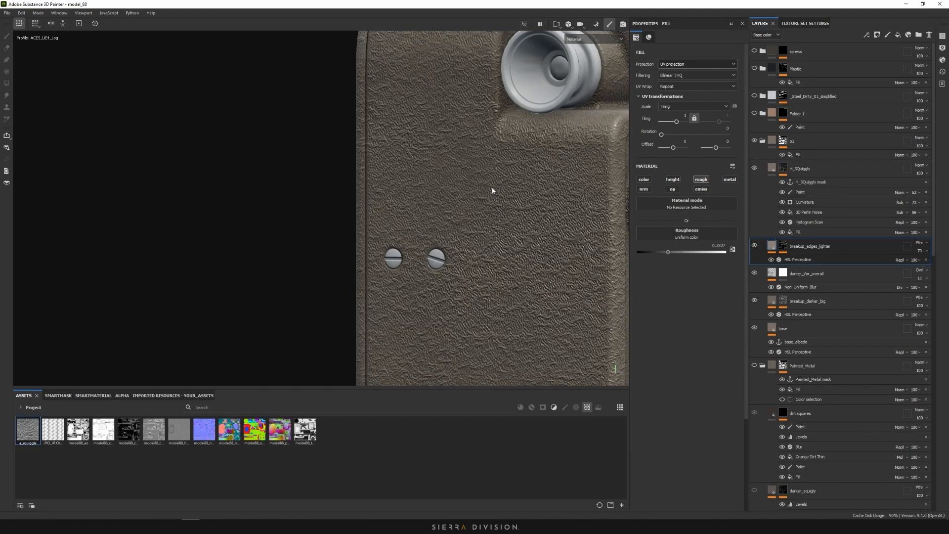
pyautogui.scroll(4, 482, 196)
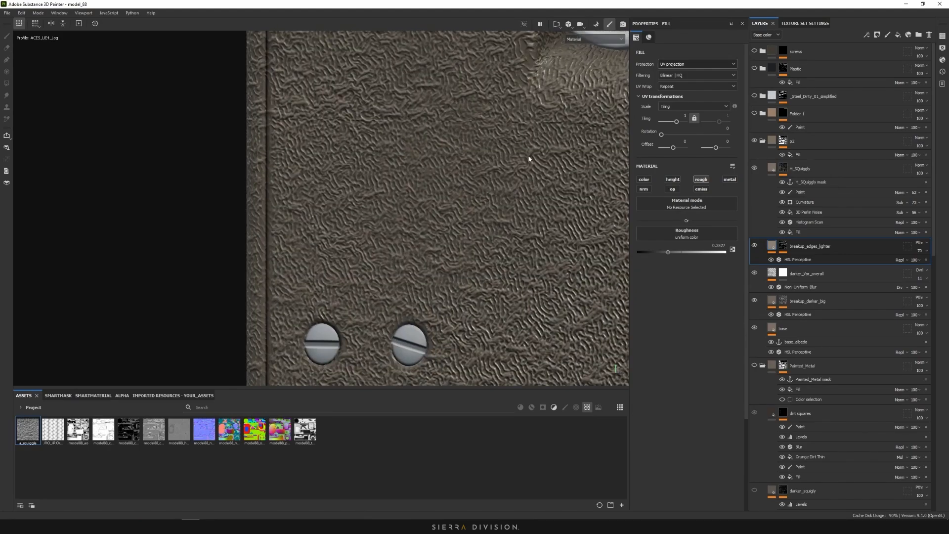
pyautogui.scroll(-2, 521, 191)
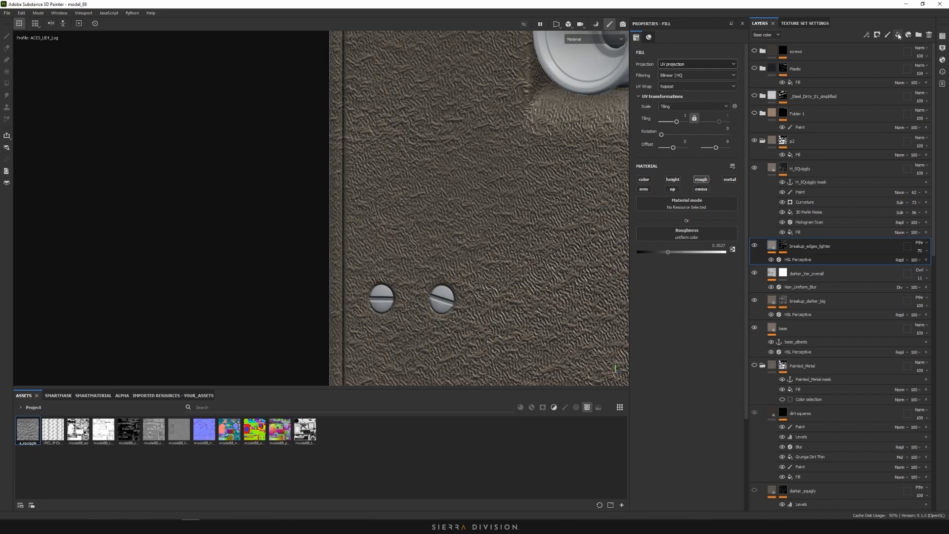
pyautogui.click(898, 36)
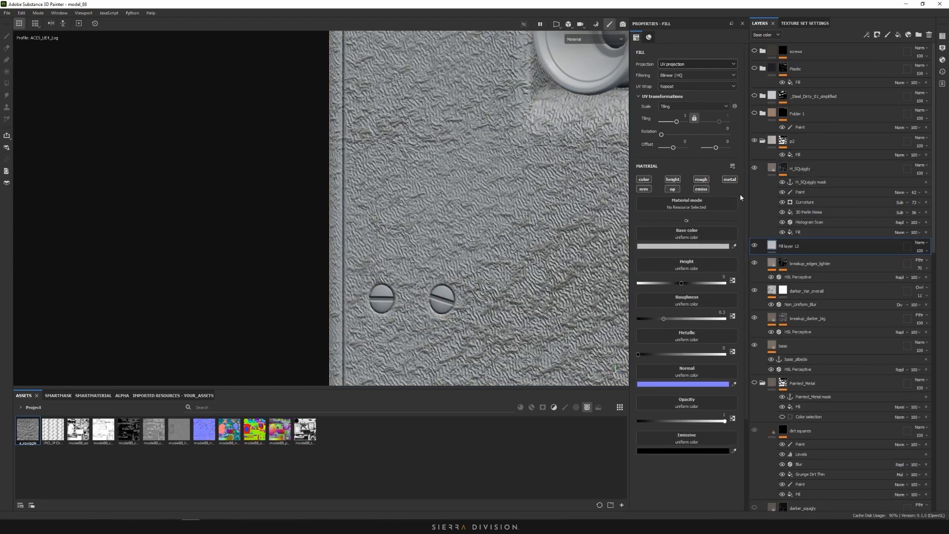
# Disable every channel except colour on the new Fill layer 13
pyautogui.click(645, 189)
pyautogui.click(672, 188)
pyautogui.click(673, 179)
pyautogui.click(701, 180)
pyautogui.click(701, 189)
pyautogui.click(730, 180)
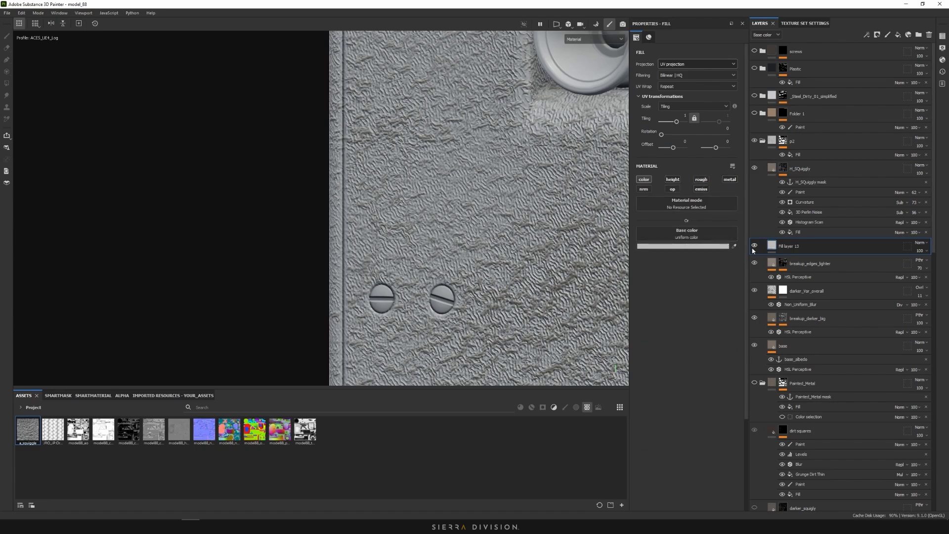
pyautogui.rightClick(773, 248)
# Give Fill layer 13 a black mask with a Paint effect and brush a white patch on the side panel
pyautogui.click(803, 261)
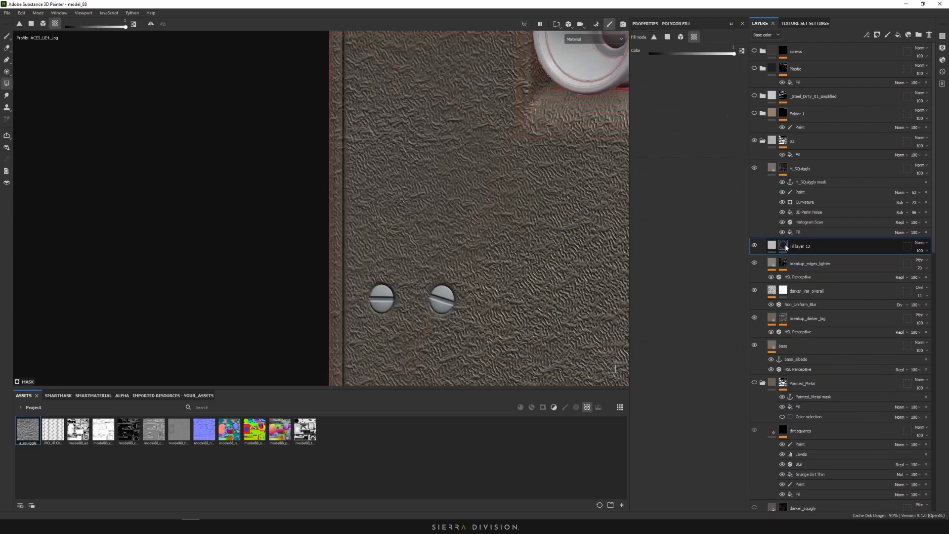
pyautogui.rightClick(785, 244)
pyautogui.click(820, 246)
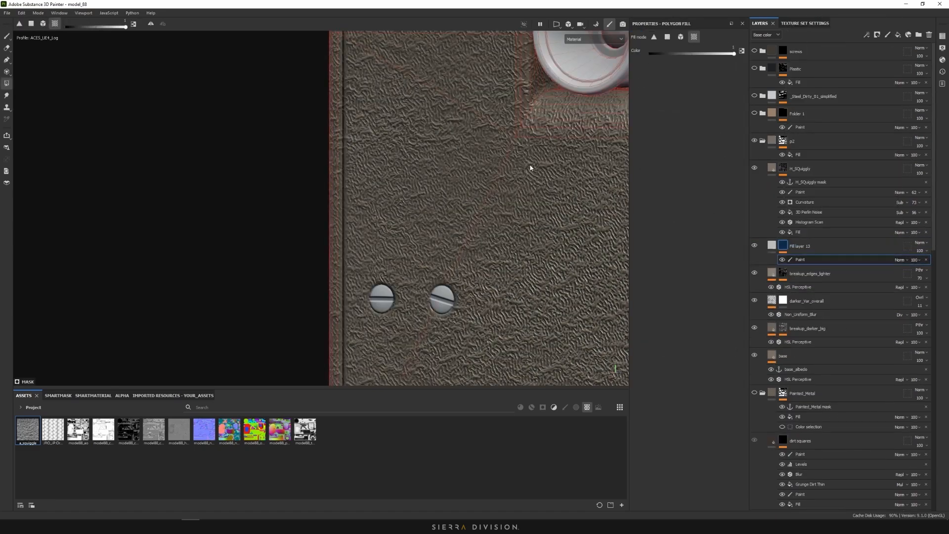
pyautogui.click(6, 35)
pyautogui.moveTo(478, 208)
pyautogui.mouseDown()
pyautogui.moveTo(509, 237)
pyautogui.moveTo(506, 281)
pyautogui.moveTo(534, 223)
pyautogui.mouseUp()
# Preview the mask and base colour channels, then turn off H_SQuiggly's colour channel
pyautogui.press('c')
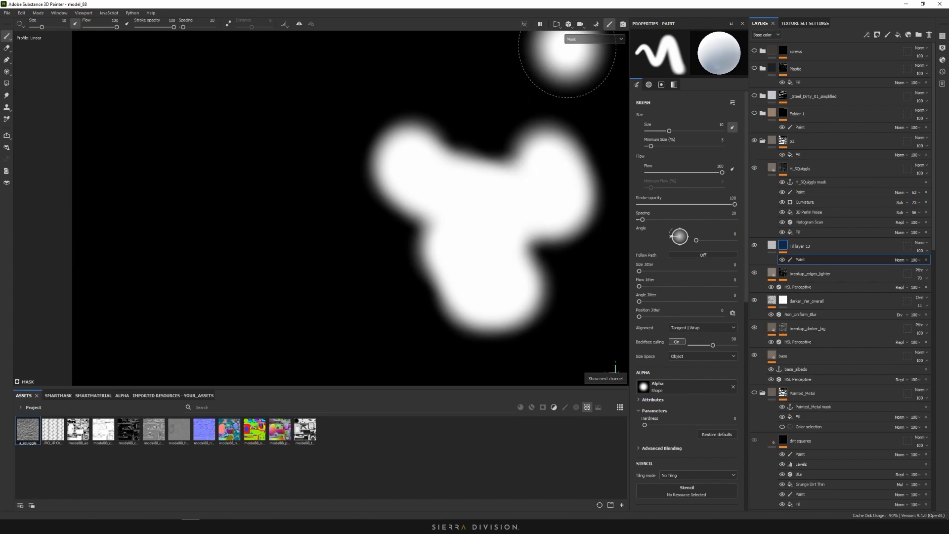
pyautogui.click(573, 40)
pyautogui.click(588, 56)
pyautogui.scroll(6, 529, 158)
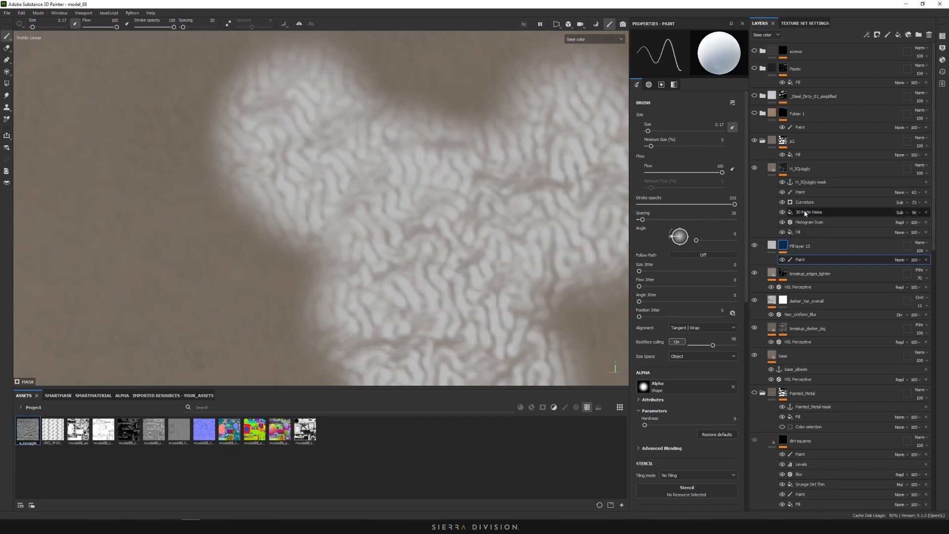
pyautogui.click(801, 169)
pyautogui.click(644, 180)
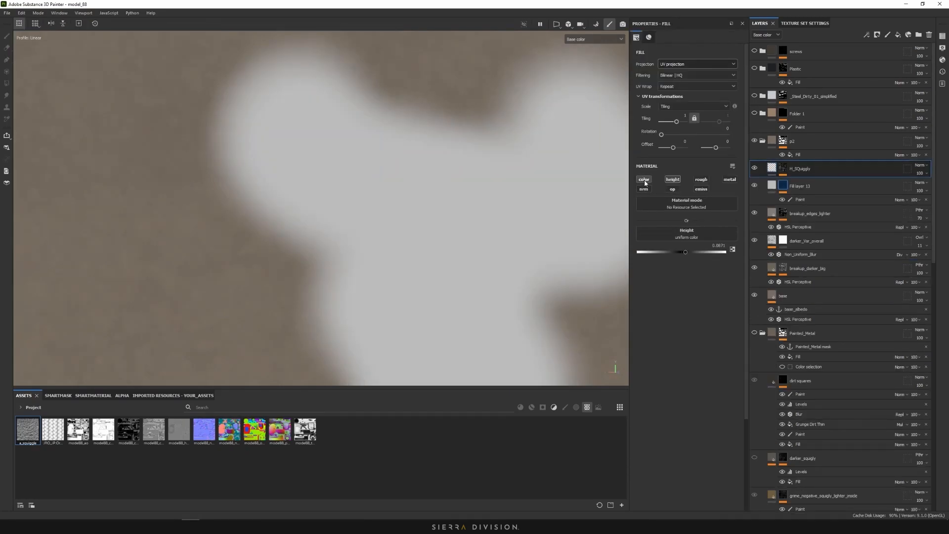
# Re-enable H_SQuiggly's colour channel and return the viewport to the lit Material view
pyautogui.click(644, 180)
pyautogui.scroll(-5, 479, 195)
pyautogui.scroll(-5, 482, 194)
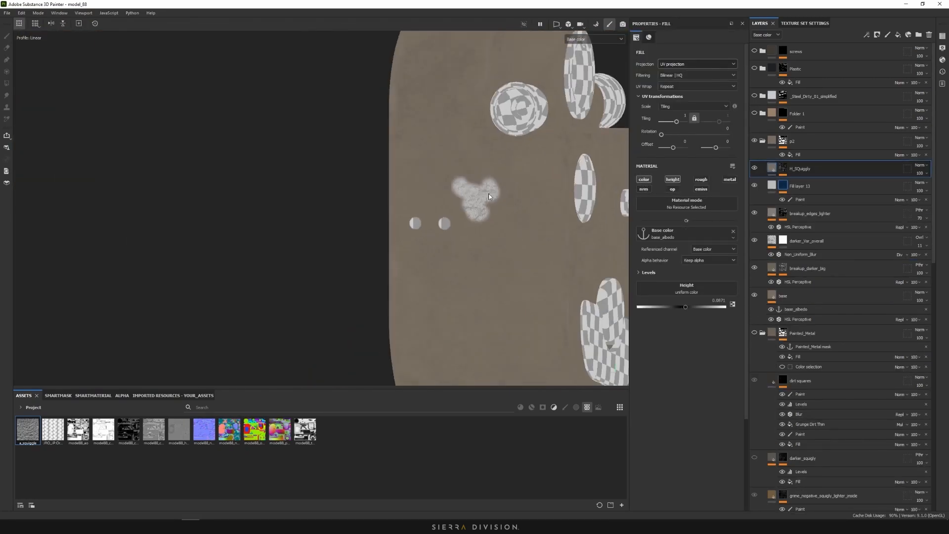
pyautogui.scroll(4, 462, 207)
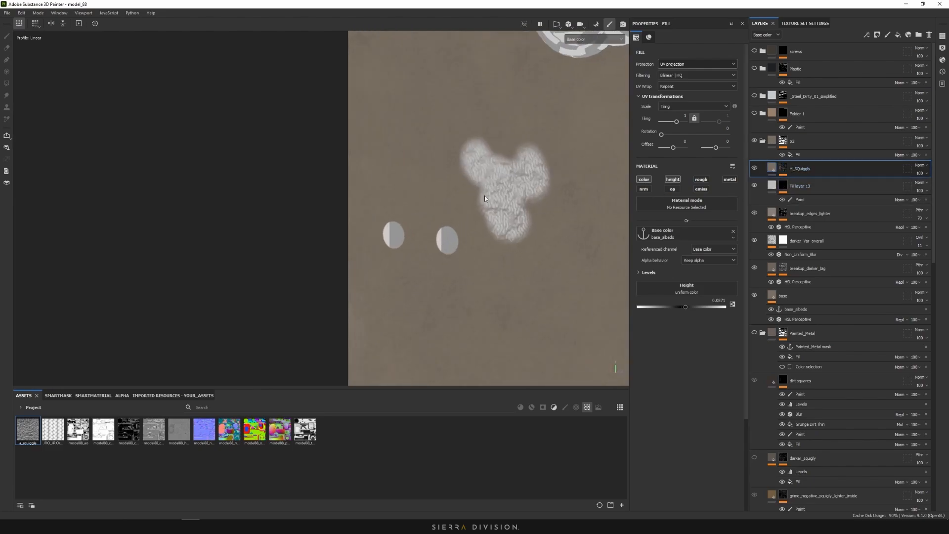
pyautogui.click(598, 40)
pyautogui.click(578, 43)
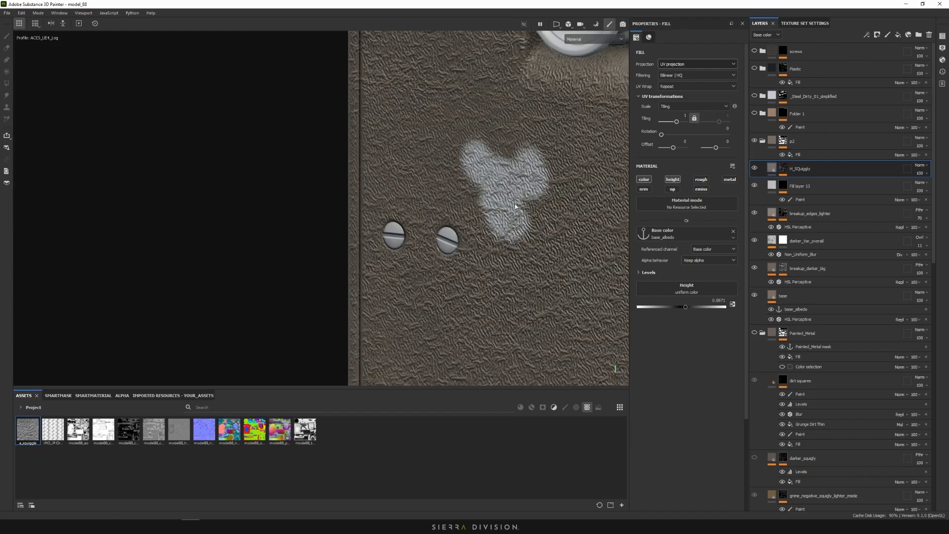
pyautogui.scroll(-3, 531, 199)
# Hide Fill layer 13's white patch and compare the camera from the side and front
pyautogui.keyDown('alt'); pyautogui.moveTo(520, 173); pyautogui.dragTo(360, 157); pyautogui.keyUp('alt')
pyautogui.keyDown('alt'); pyautogui.moveTo(360, 157); pyautogui.dragTo(255, 158, button='middle'); pyautogui.keyUp('alt')
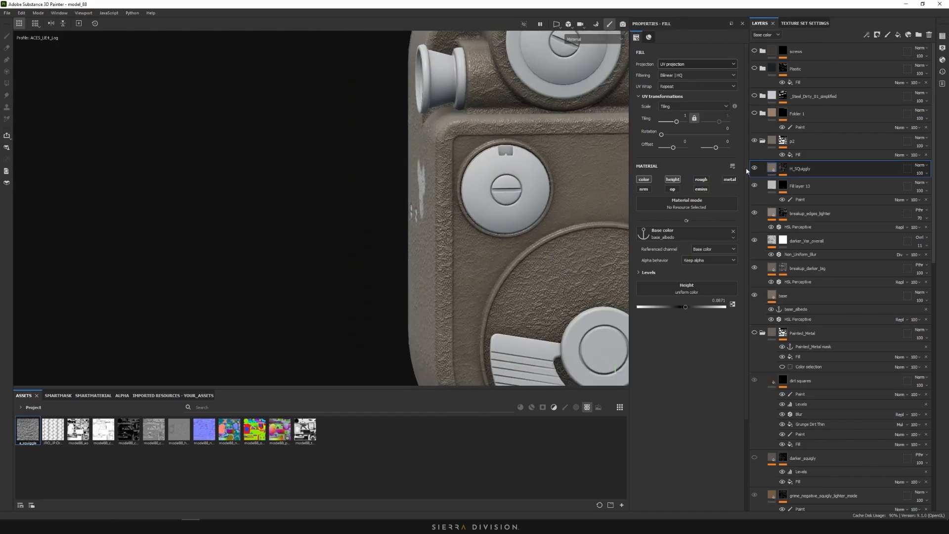
pyautogui.keyDown('alt'); pyautogui.moveTo(579, 194); pyautogui.dragTo(660, 189); pyautogui.keyUp('alt')
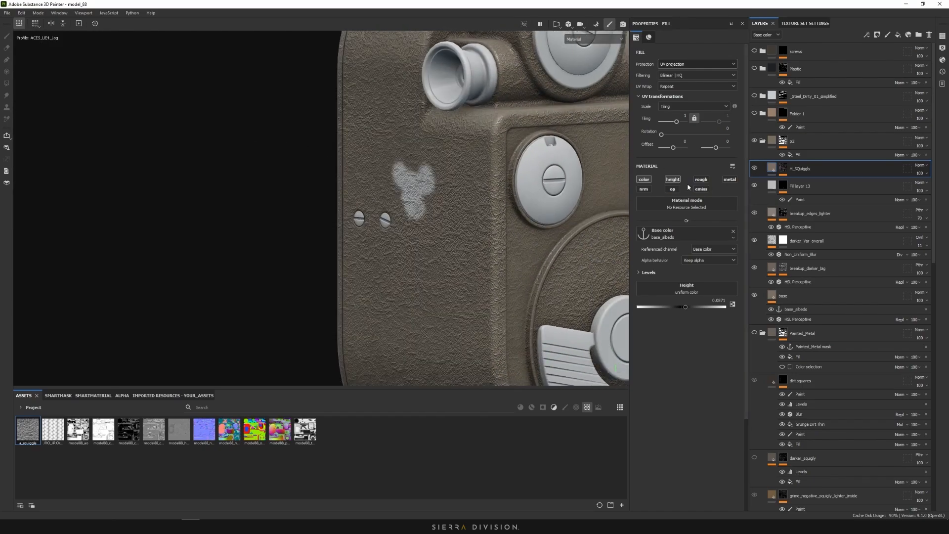
pyautogui.click(755, 187)
pyautogui.keyDown('alt'); pyautogui.moveTo(501, 188); pyautogui.dragTo(296, 180); pyautogui.keyUp('alt')
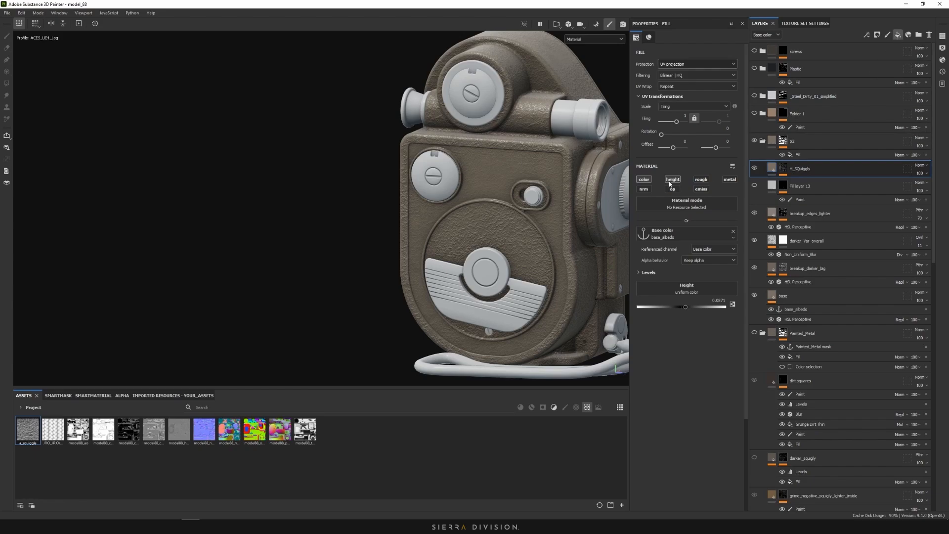
# Limit Fill layer 14 to the height channel, give it a black mask, and raise its height
pyautogui.click(646, 190)
pyautogui.click(645, 181)
pyautogui.click(672, 189)
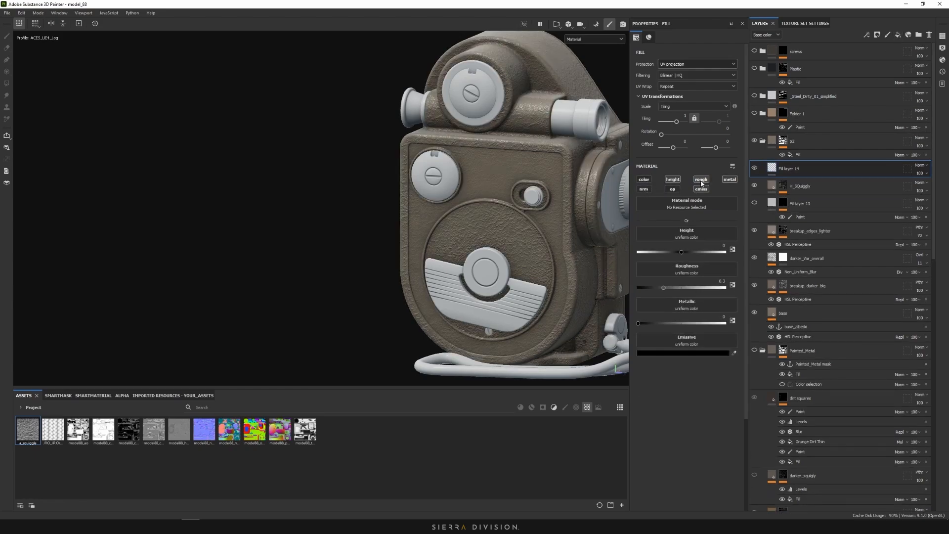
pyautogui.click(702, 181)
pyautogui.click(729, 180)
pyautogui.click(705, 190)
pyautogui.rightClick(779, 169)
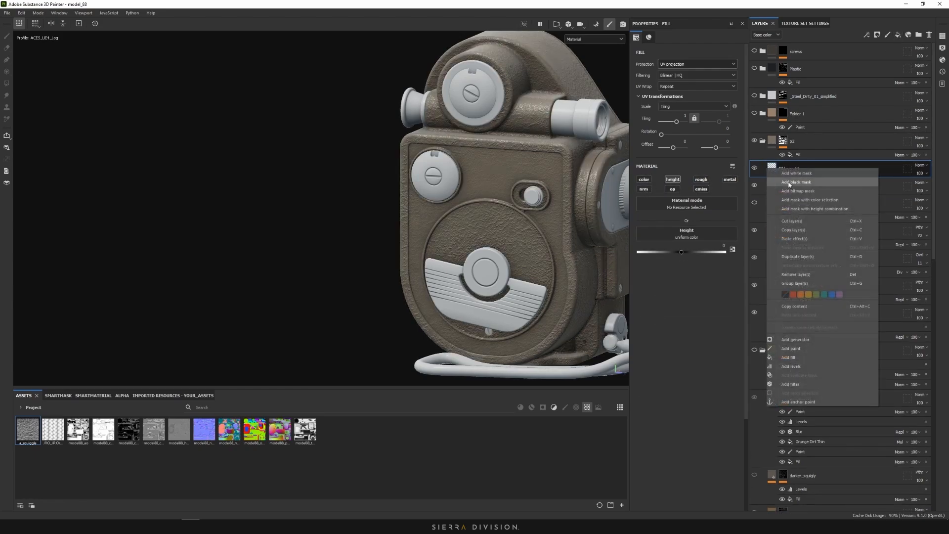
pyautogui.click(789, 183)
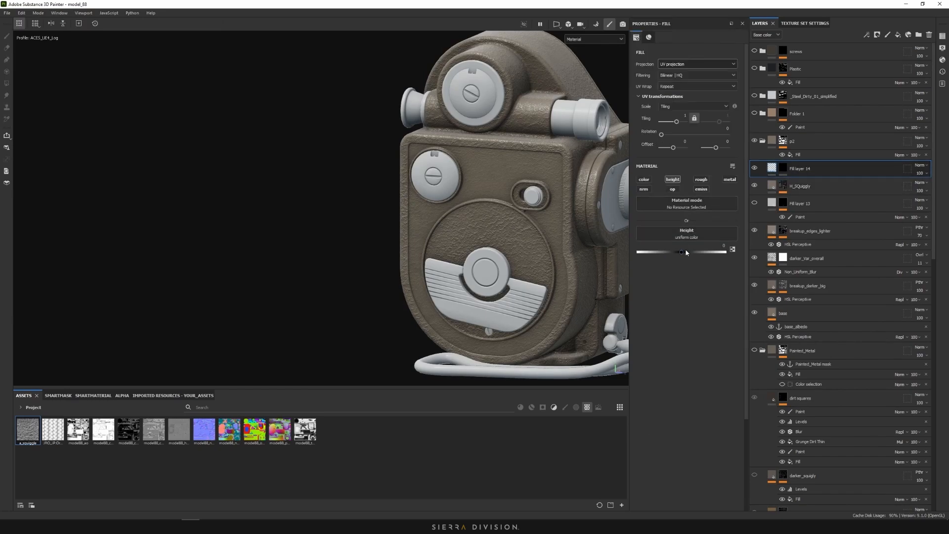
pyautogui.click(684, 252)
# Fill the mask with a Tile Generator set to Tri-planar projection
pyautogui.click(783, 169)
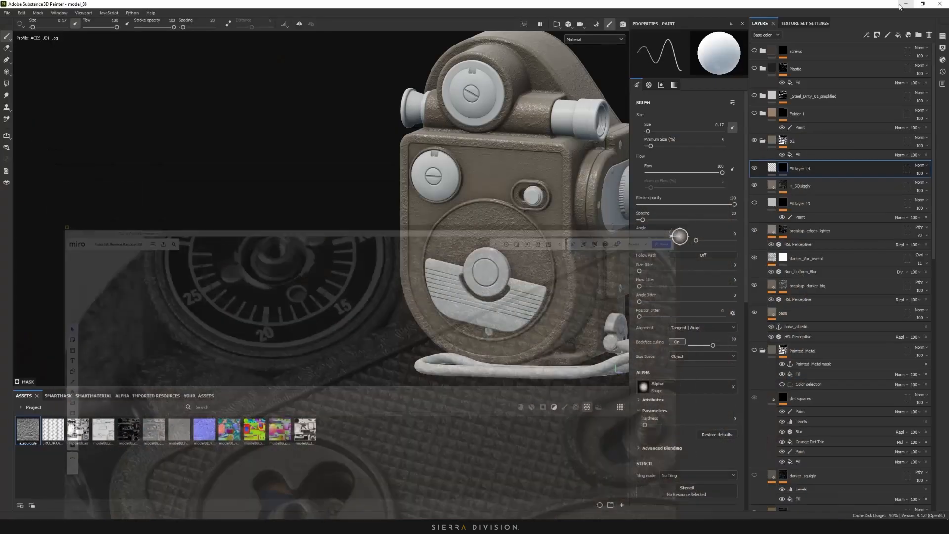
pyautogui.rightClick(773, 177)
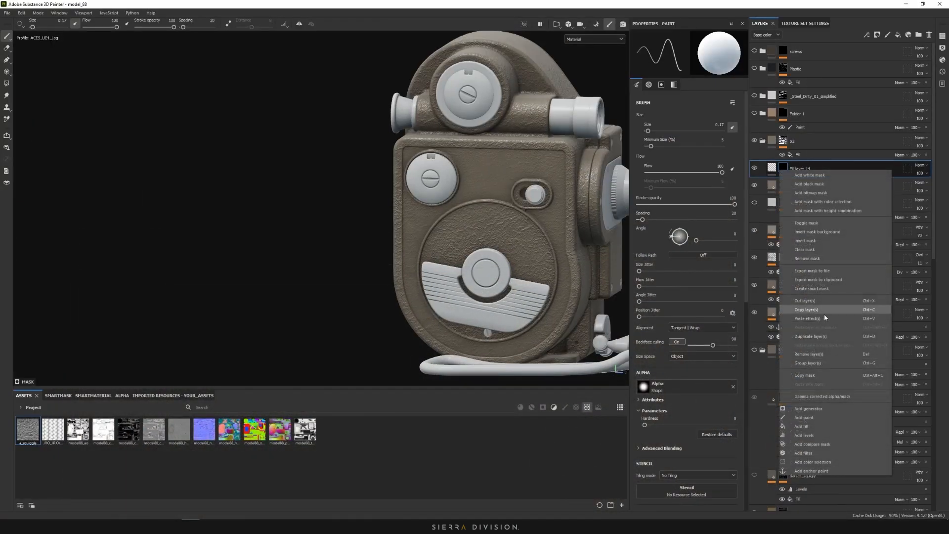
pyautogui.click(823, 417)
pyautogui.click(691, 190)
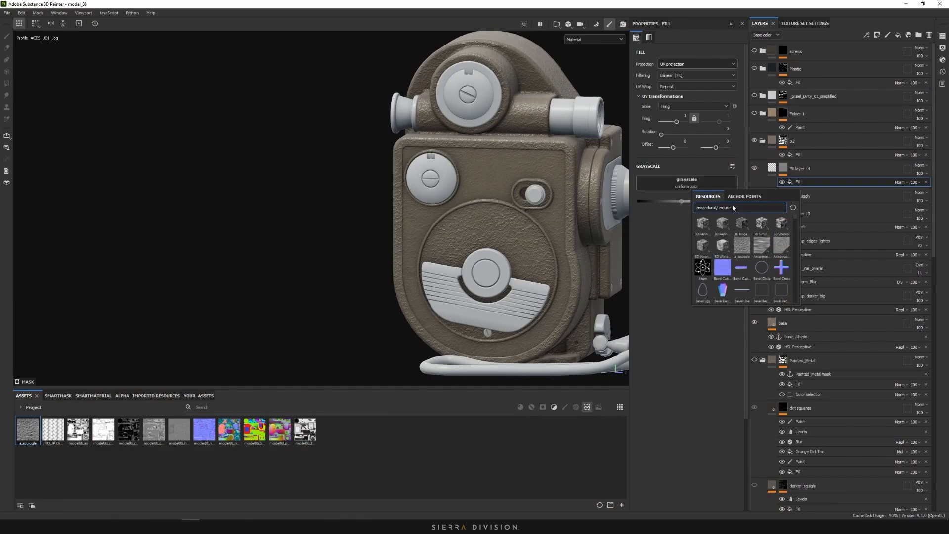
pyautogui.write('tile')
pyautogui.click(742, 268)
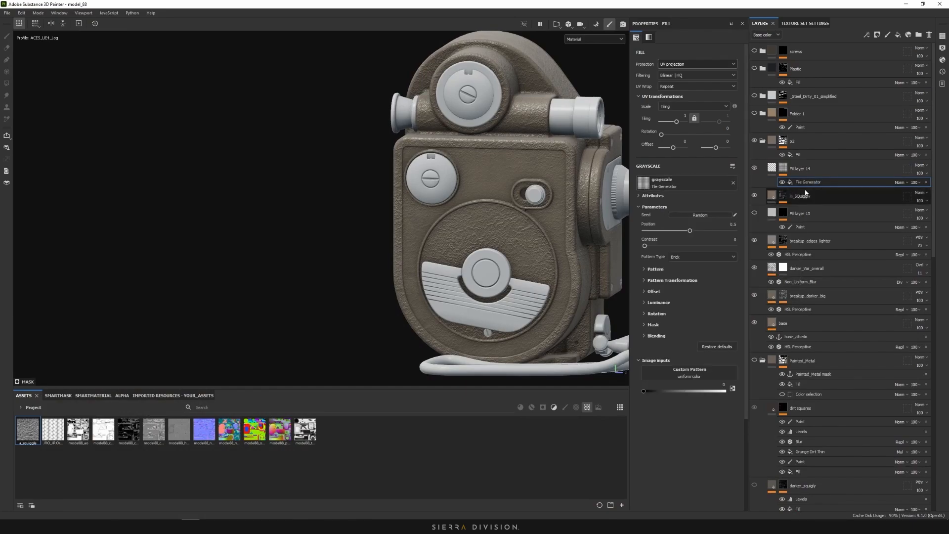
pyautogui.keyDown('alt'); pyautogui.keyDown('shift'); pyautogui.moveTo(472, 201); pyautogui.dragTo(494, 197); pyautogui.keyUp('shift'); pyautogui.keyUp('alt')
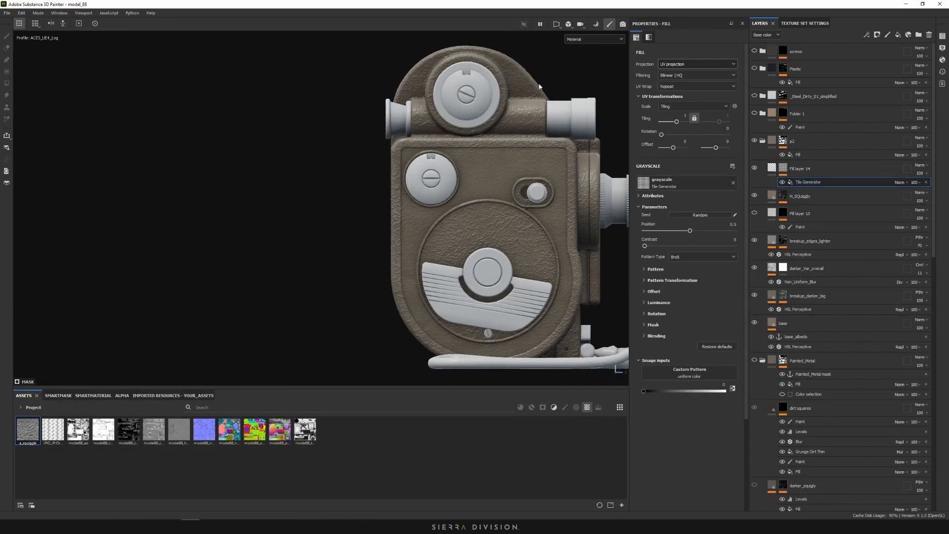
pyautogui.click(682, 63)
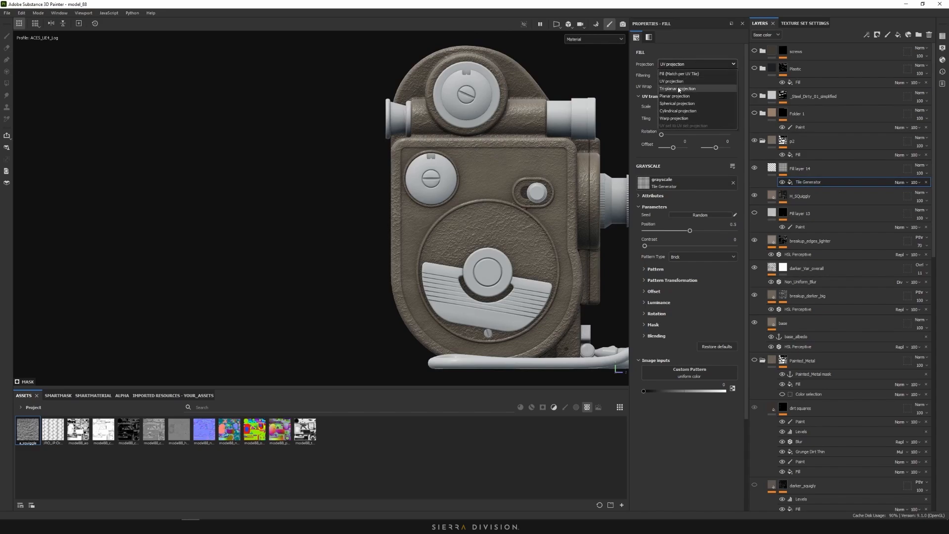
pyautogui.click(679, 88)
# Shrink the Tile Generator tiles into a fine square grid and inspect it on the camera
pyautogui.moveTo(676, 134); pyautogui.dragTo(666, 136)
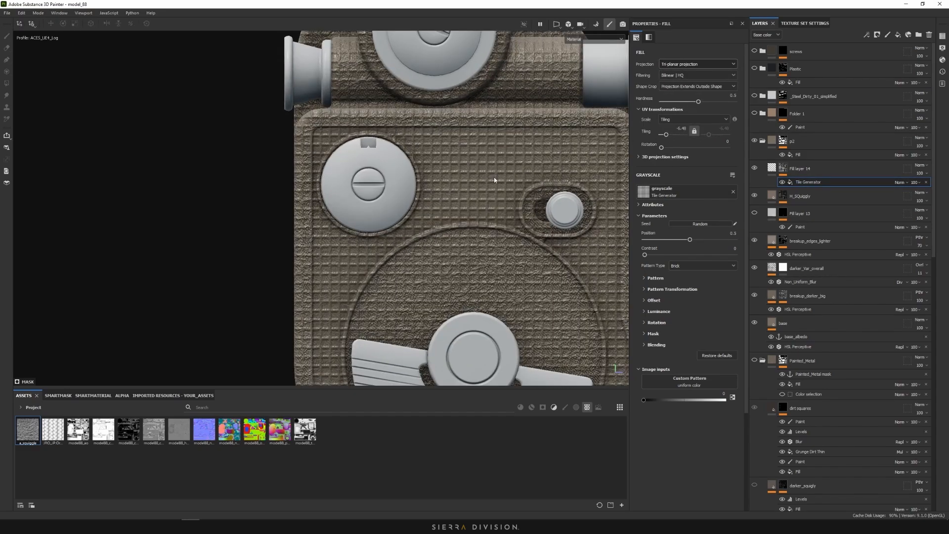
pyautogui.keyDown('alt'); pyautogui.moveTo(494, 181); pyautogui.dragTo(434, 193); pyautogui.keyUp('alt')
pyautogui.keyDown('alt'); pyautogui.moveTo(435, 193); pyautogui.dragTo(396, 190, button='right'); pyautogui.keyUp('alt')
pyautogui.keyDown('alt'); pyautogui.moveTo(487, 185); pyautogui.dragTo(473, 222); pyautogui.keyUp('alt')
pyautogui.keyDown('alt'); pyautogui.moveTo(504, 128); pyautogui.dragTo(484, 180, button='middle'); pyautogui.keyUp('alt')
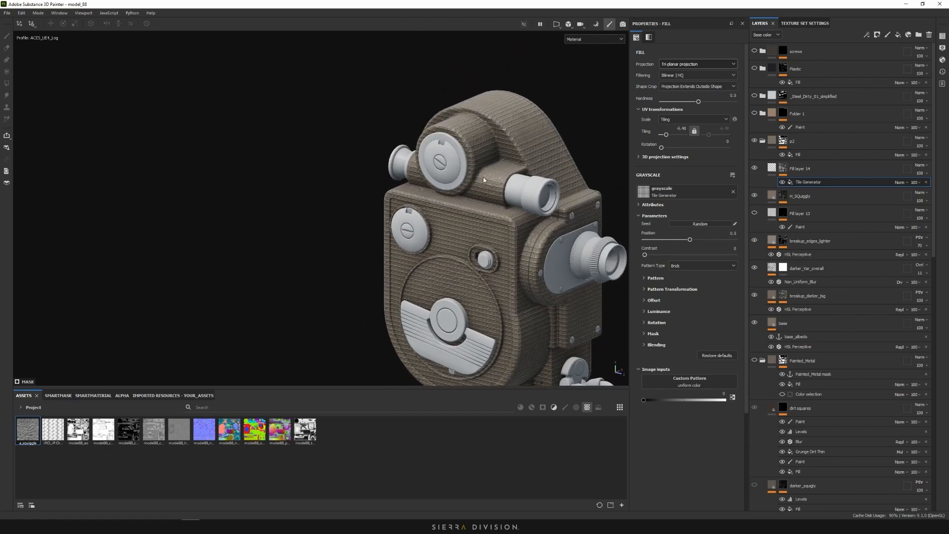
# Add a Paint effect to the mask, positioned beneath the Tile Generator
pyautogui.keyDown('alt'); pyautogui.moveTo(515, 214); pyautogui.dragTo(457, 161, button='middle'); pyautogui.keyUp('alt')
pyautogui.keyDown('alt'); pyautogui.moveTo(457, 161); pyautogui.dragTo(425, 187); pyautogui.keyUp('alt')
pyautogui.keyDown('alt'); pyautogui.moveTo(425, 186); pyautogui.dragTo(500, 190, button='middle'); pyautogui.keyUp('alt')
pyautogui.keyDown('alt'); pyautogui.moveTo(500, 190); pyautogui.dragTo(512, 213); pyautogui.keyUp('alt')
pyautogui.keyDown('alt'); pyautogui.moveTo(511, 213); pyautogui.dragTo(477, 196, button='middle'); pyautogui.keyUp('alt')
pyautogui.moveTo(477, 196)
pyautogui.keyDown('alt'); pyautogui.mouseDown()
pyautogui.moveTo(456, 170)
pyautogui.moveTo(479, 197)
pyautogui.mouseUp(); pyautogui.keyUp('alt')
pyautogui.rightClick(802, 183)
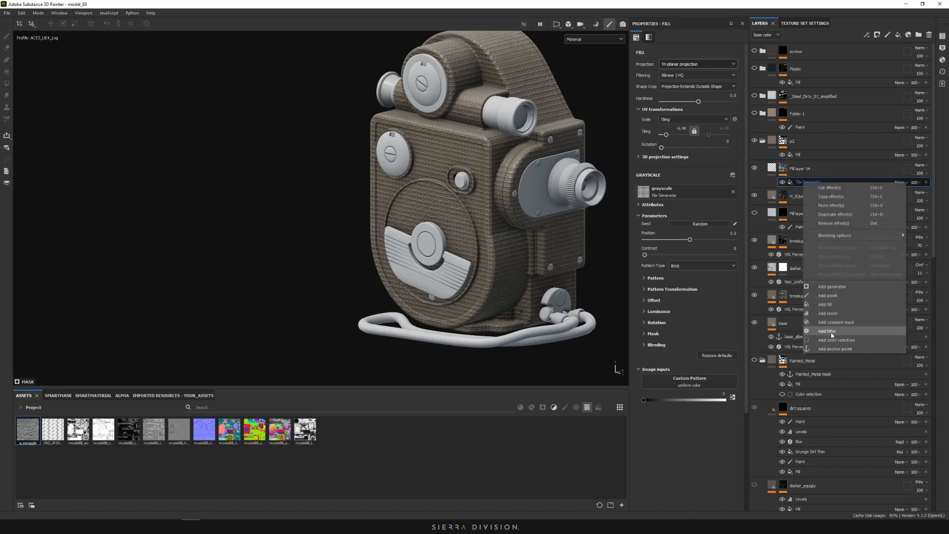
pyautogui.moveTo(803, 186); pyautogui.dragTo(799, 195)
# Hide the Tile Generator and polygon-fill the camera's front panel white in Mask view
pyautogui.click(782, 183)
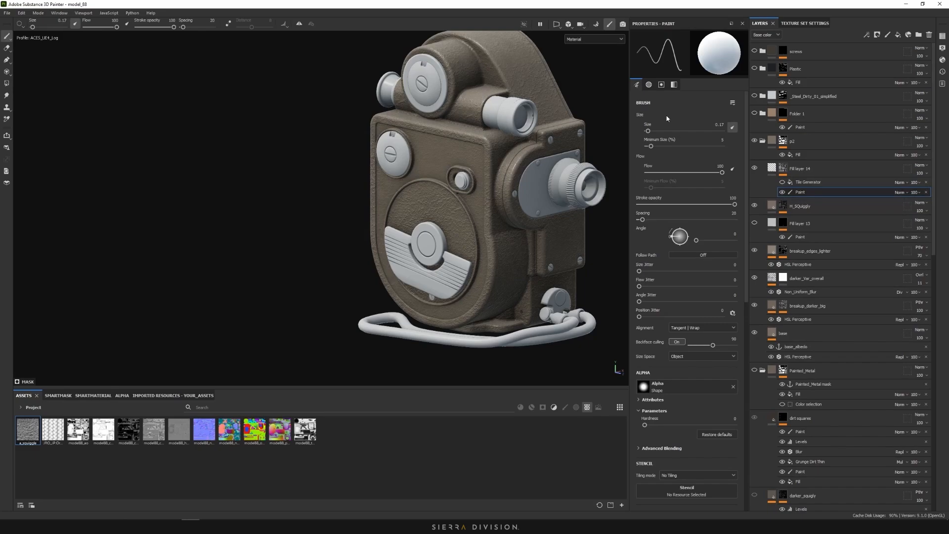
pyautogui.keyDown('alt'); pyautogui.click(783, 169); pyautogui.keyUp('alt')
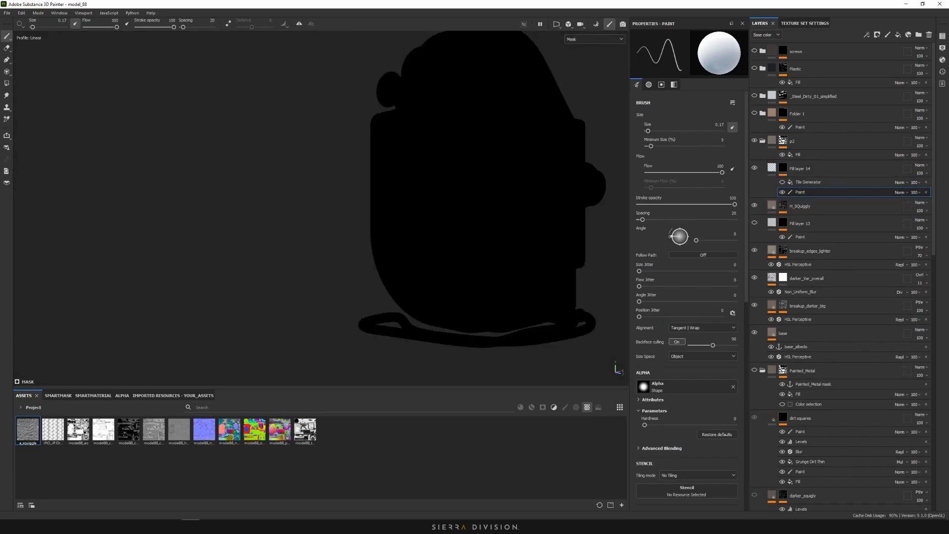
pyautogui.click(6, 83)
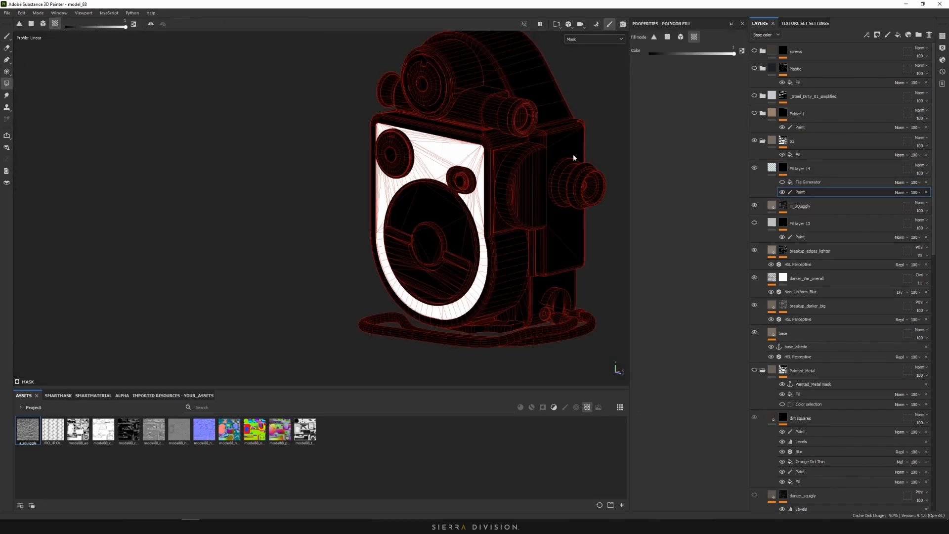
pyautogui.keyDown('alt'); pyautogui.moveTo(574, 156); pyautogui.dragTo(401, 106); pyautogui.keyUp('alt')
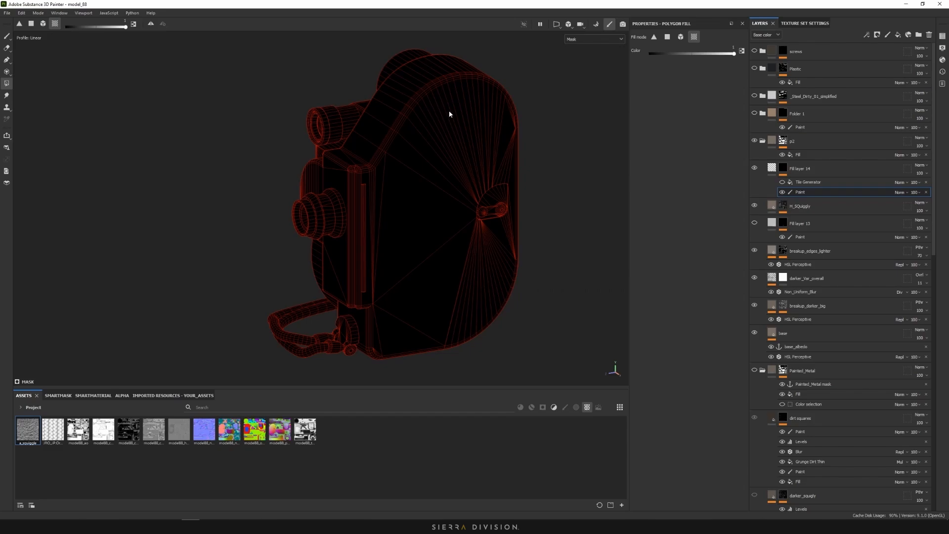
pyautogui.keyDown('alt'); pyautogui.moveTo(196, 140); pyautogui.dragTo(366, 196); pyautogui.keyUp('alt')
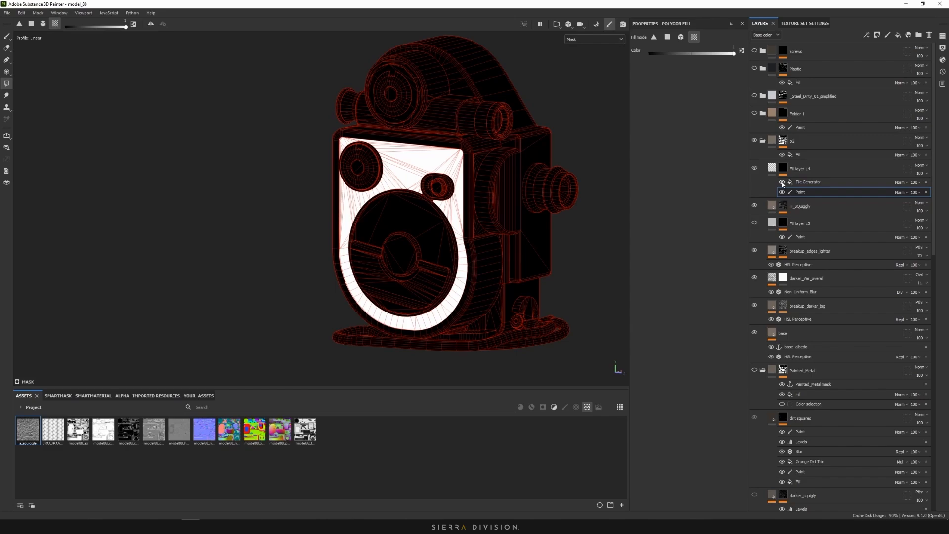
# Re-enable the Tile Generator with Multiply blending so the grid shows only on the panel
pyautogui.click(782, 182)
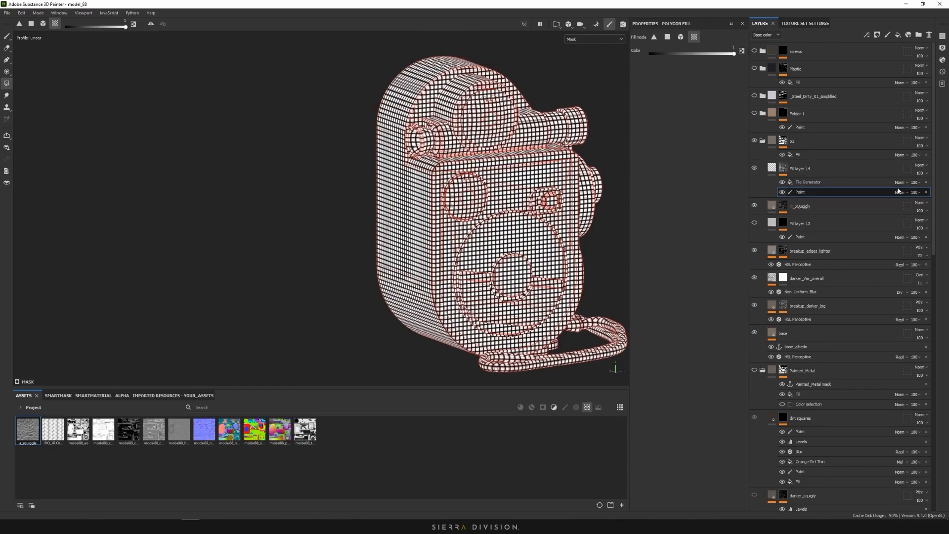
pyautogui.click(900, 182)
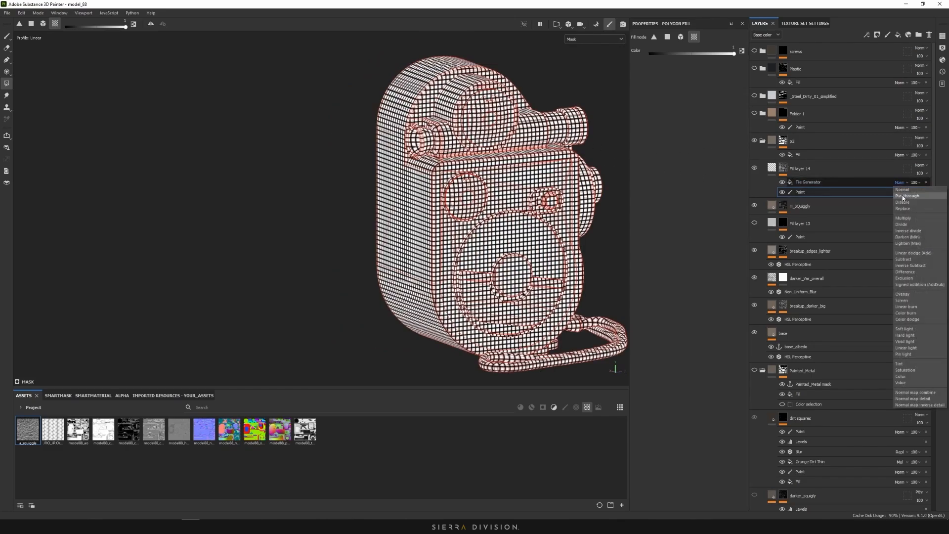
pyautogui.click(903, 218)
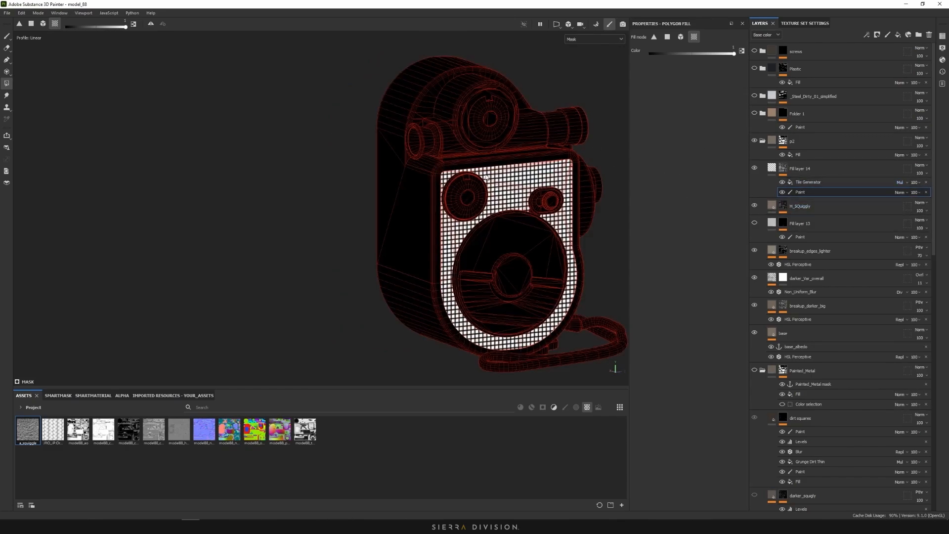
pyautogui.click(6, 36)
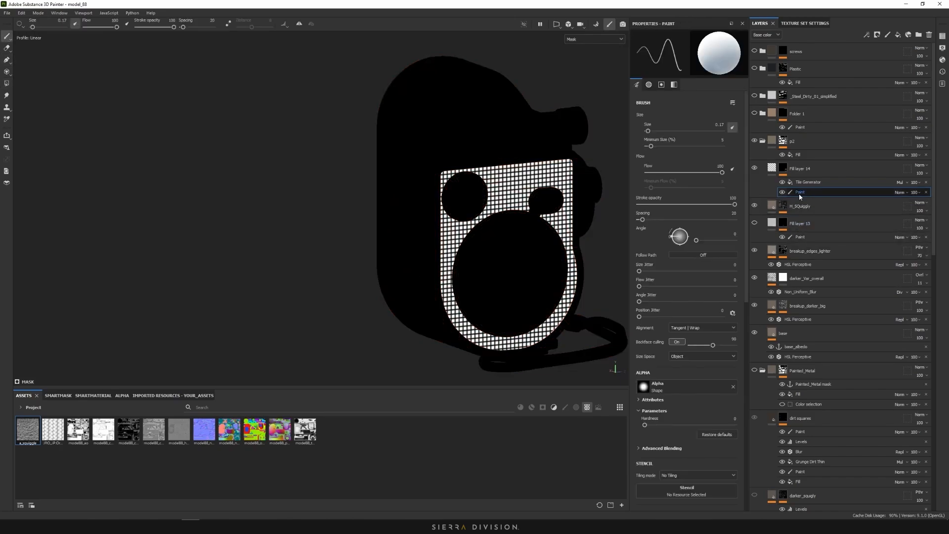
pyautogui.click(809, 182)
pyautogui.keyDown('alt'); pyautogui.moveTo(345, 176); pyautogui.dragTo(173, 185); pyautogui.keyUp('alt')
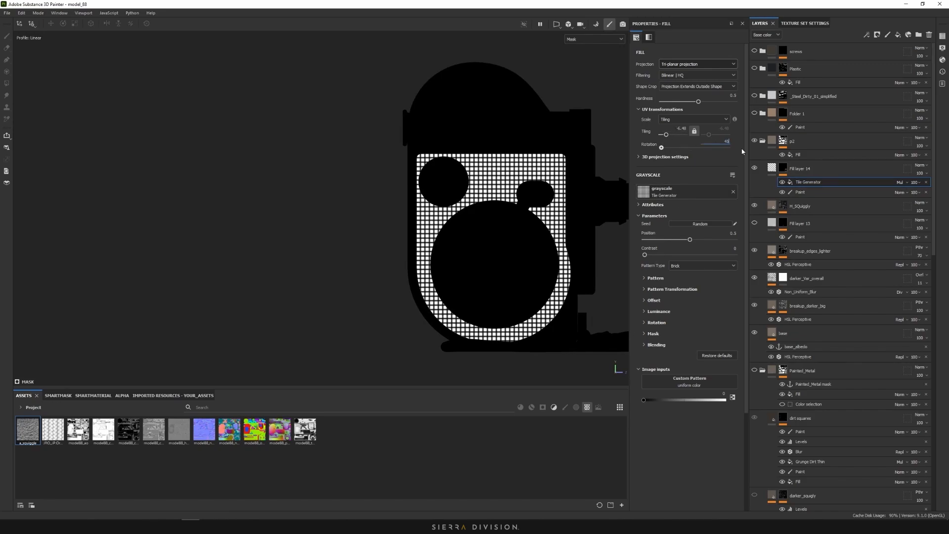
# Commit the 45° grid rotation and switch the viewport back to Material
pyautogui.press('Return')
pyautogui.click(593, 39)
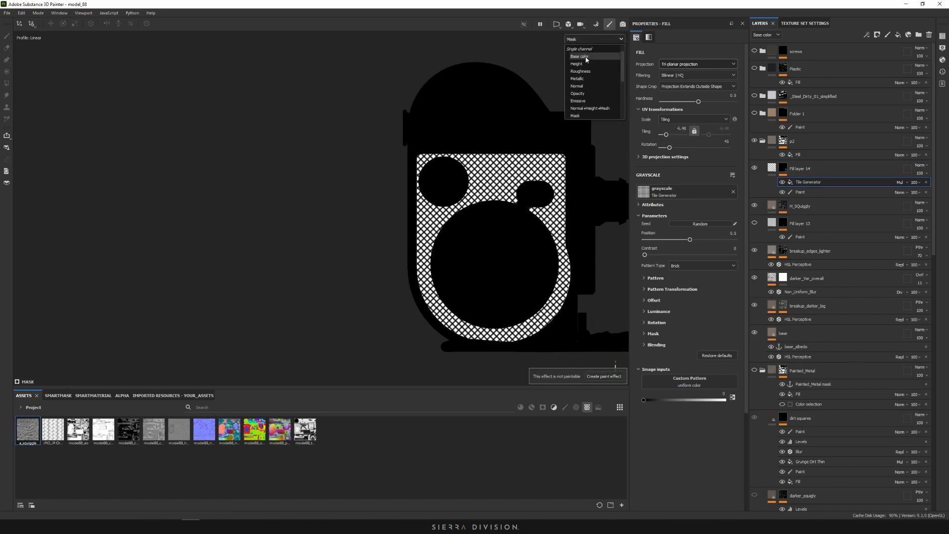
pyautogui.click(579, 48)
pyautogui.scroll(6, 484, 195)
pyautogui.keyDown('alt'); pyautogui.moveTo(484, 196); pyautogui.dragTo(473, 184); pyautogui.keyUp('alt')
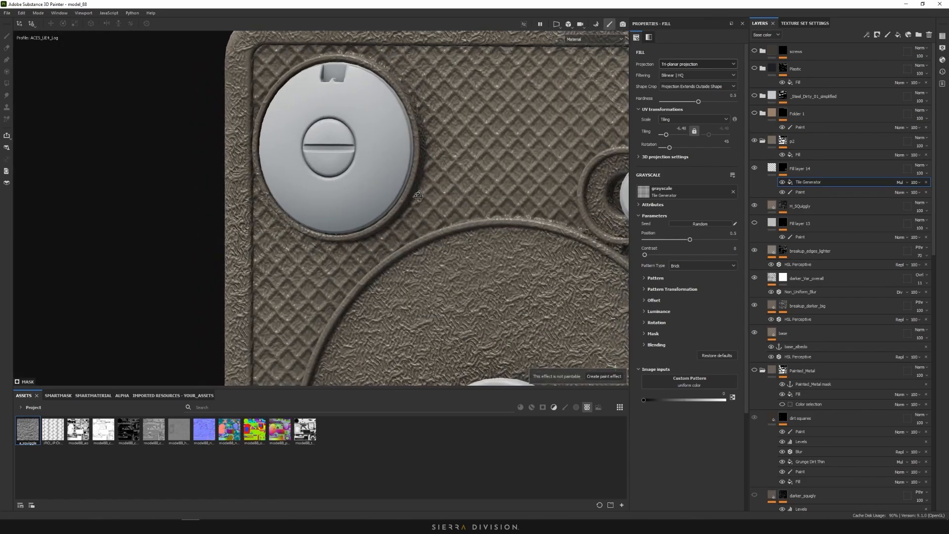
pyautogui.scroll(-7, 473, 184)
# Increase the tiling to about -10.17 and compare with the Miro knurled-panel reference
pyautogui.moveTo(667, 135); pyautogui.dragTo(665, 134)
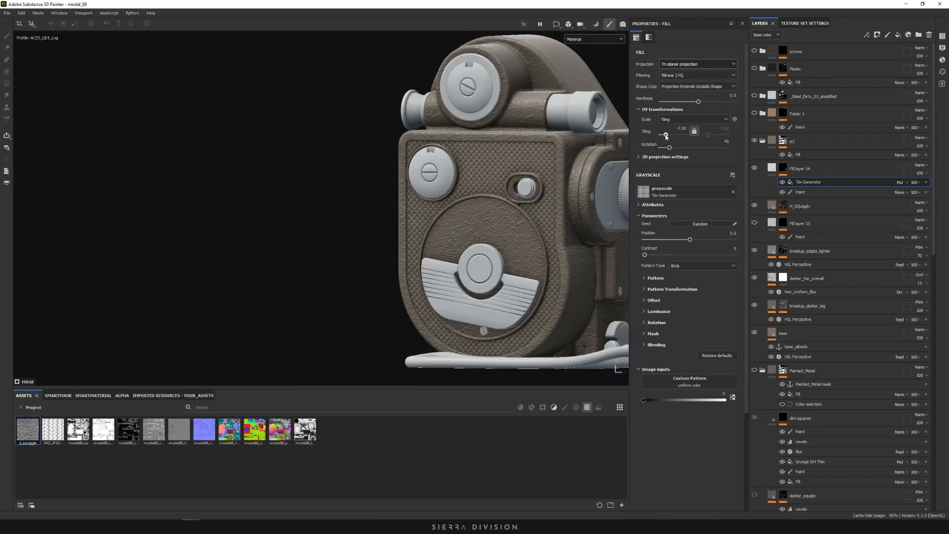
pyautogui.hotkey('alt', 'Tab')
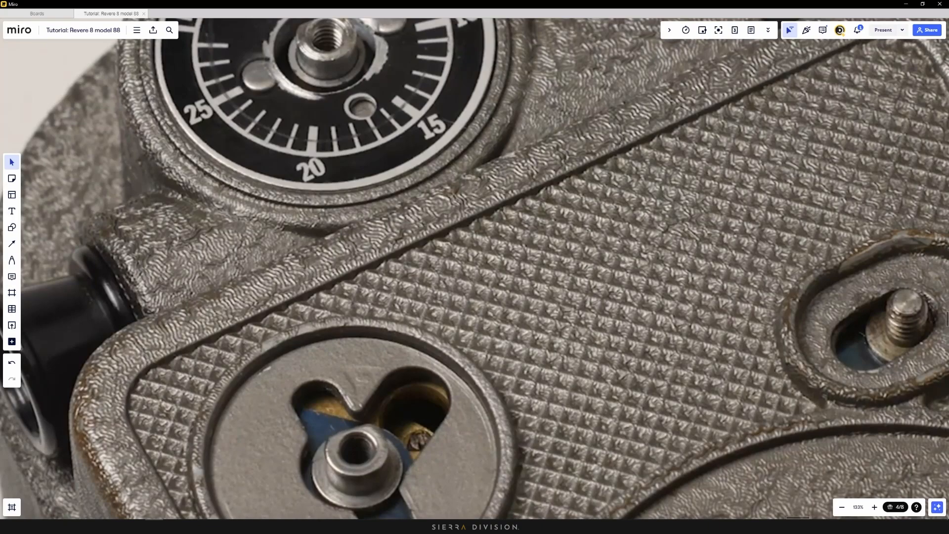
pyautogui.hotkey('alt', 'Tab')
pyautogui.scroll(5, 477, 165)
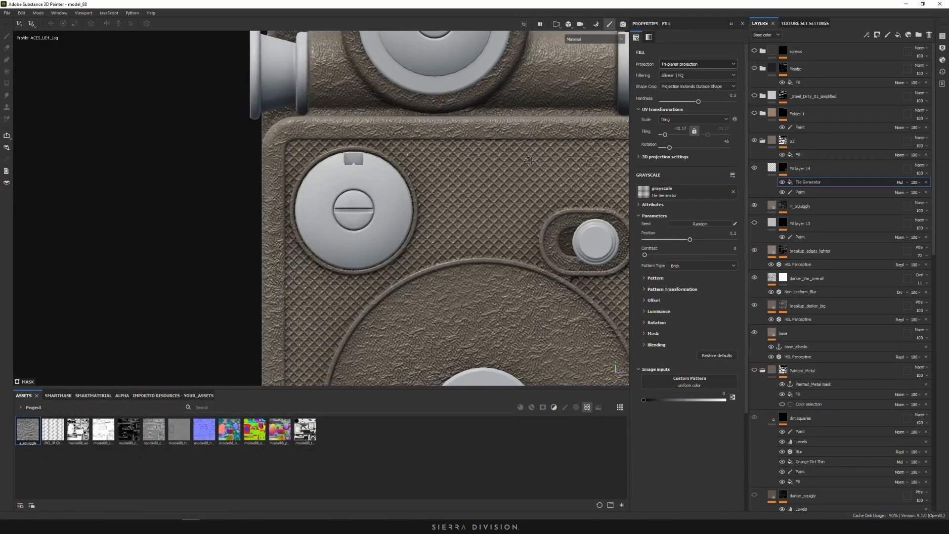
pyautogui.scroll(-5, 476, 179)
pyautogui.keyDown('alt'); pyautogui.moveTo(475, 179); pyautogui.dragTo(528, 239); pyautogui.keyUp('alt')
pyautogui.scroll(8, 528, 238)
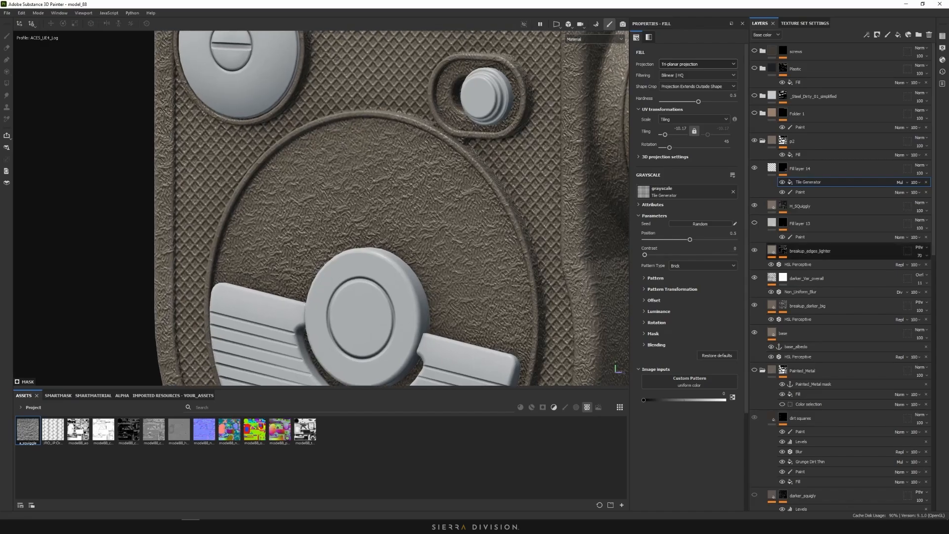
pyautogui.hotkey('alt', 'Tab')
# Zoom the Miro board to 166% and sketch the knurl's stepped profile in yellow pen
pyautogui.scroll(2, 592, 283)
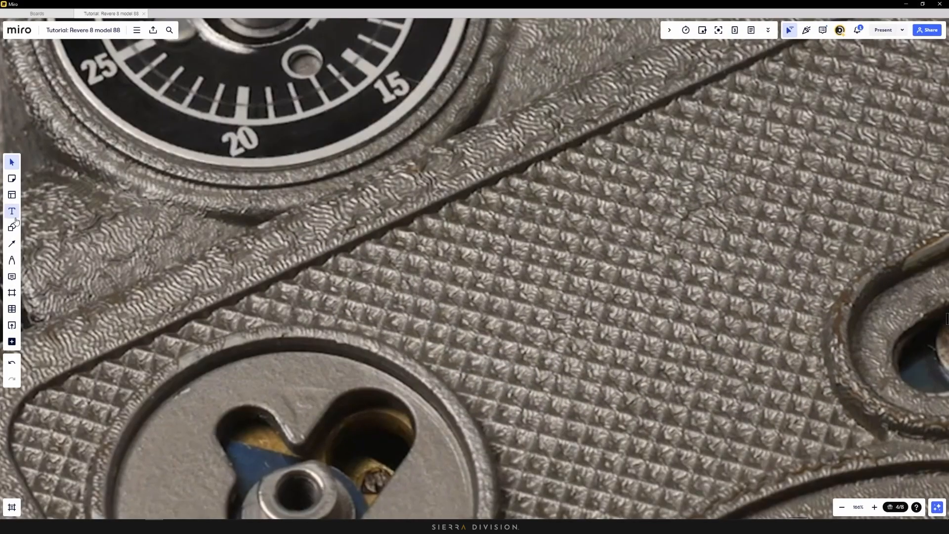
pyautogui.press('p')
pyautogui.moveTo(493, 285); pyautogui.dragTo(511, 290)
pyautogui.moveTo(534, 258)
pyautogui.mouseDown()
pyautogui.moveTo(557, 280)
pyautogui.moveTo(585, 253)
pyautogui.mouseUp()
pyautogui.moveTo(557, 324)
pyautogui.mouseDown()
pyautogui.moveTo(603, 336)
pyautogui.moveTo(650, 321)
pyautogui.mouseUp()
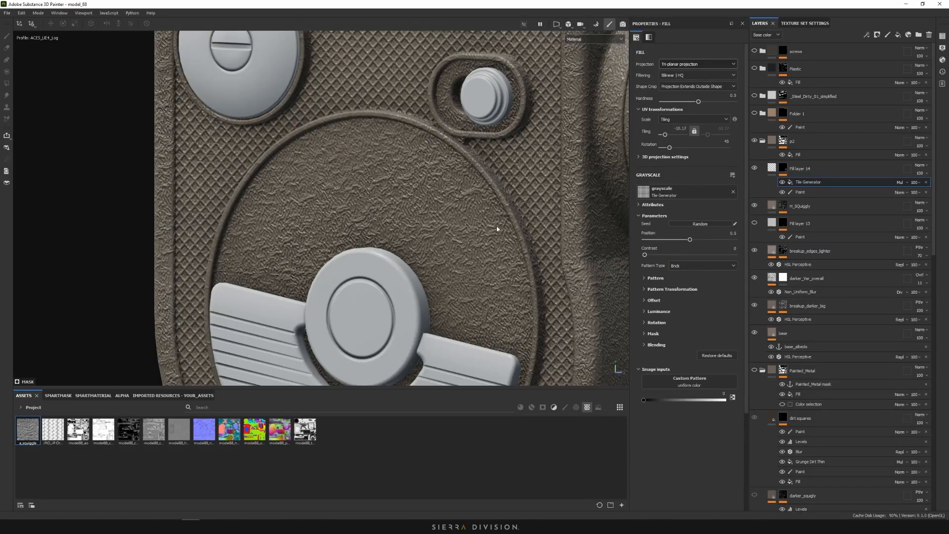
# Add a Bevel filter above the Tile Generator and view the mask alone
pyautogui.rightClick(815, 182)
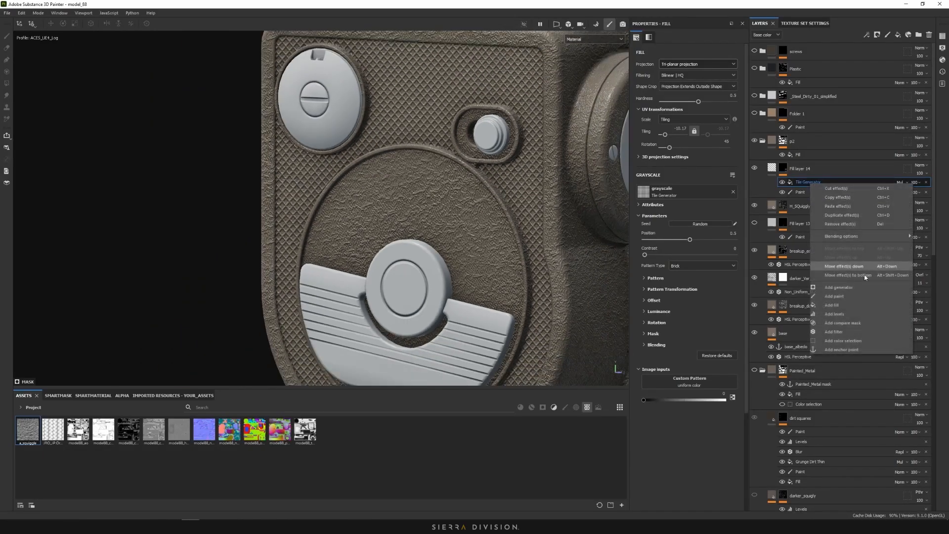
pyautogui.click(841, 330)
pyautogui.click(685, 59)
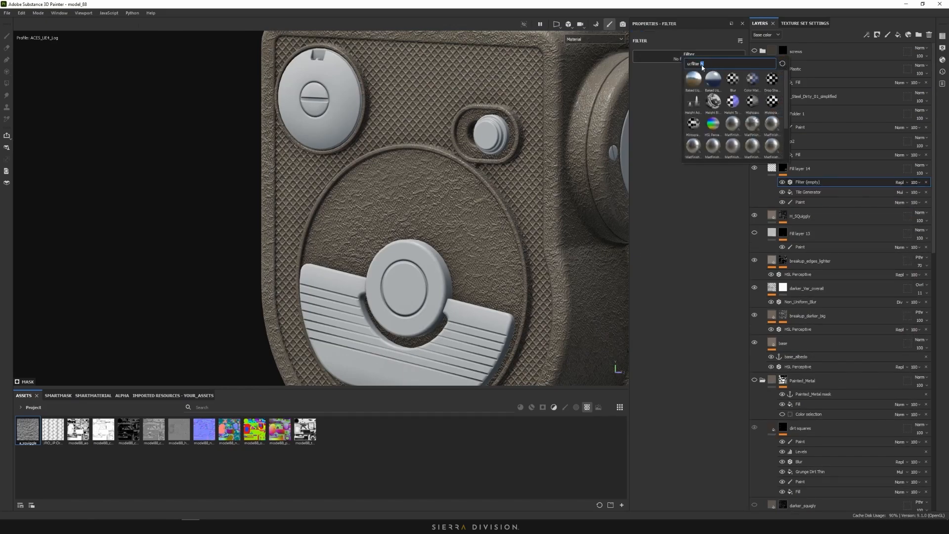
pyautogui.write('bev')
pyautogui.click(694, 80)
pyautogui.keyDown('alt'); pyautogui.moveTo(445, 121); pyautogui.dragTo(502, 100); pyautogui.keyUp('alt')
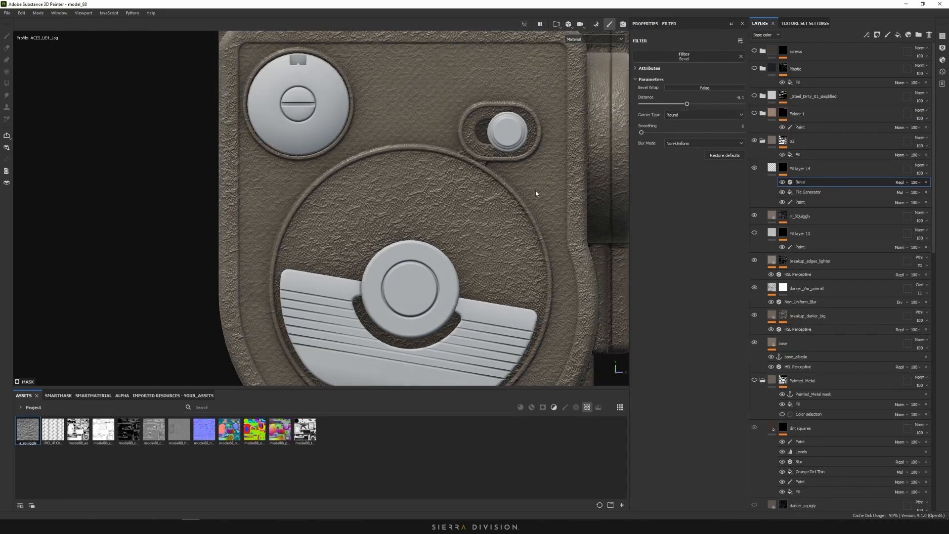
pyautogui.keyDown('alt'); pyautogui.click(783, 168); pyautogui.keyUp('alt')
pyautogui.keyDown('alt'); pyautogui.moveTo(421, 75); pyautogui.dragTo(472, 181, button='middle'); pyautogui.keyUp('alt')
pyautogui.keyDown('alt'); pyautogui.moveTo(472, 181); pyautogui.dragTo(583, 160, button='right'); pyautogui.keyUp('alt')
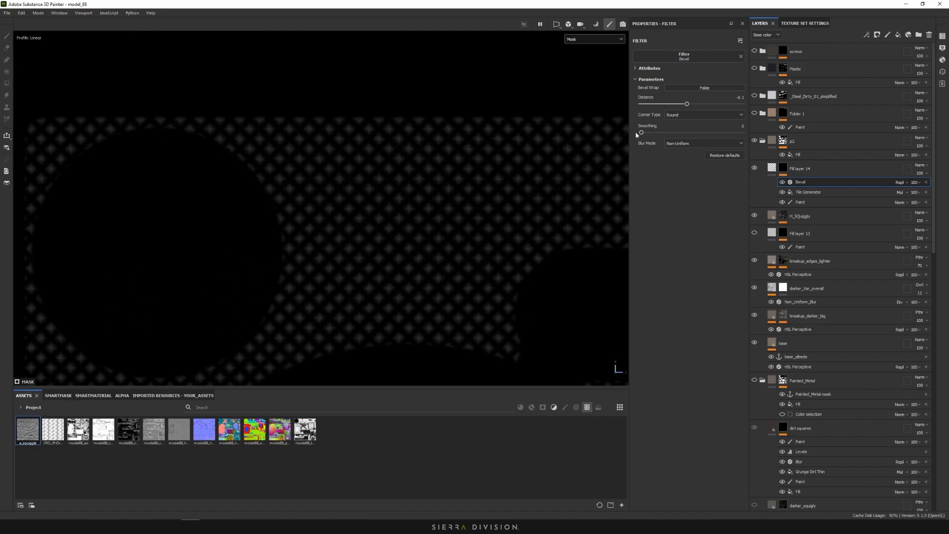
# Set bevel Distance to -0.011 and Smoothing to 0.13, then return to Material view
pyautogui.moveTo(679, 106)
pyautogui.mouseDown()
pyautogui.moveTo(670, 103)
pyautogui.moveTo(692, 106)
pyautogui.mouseUp()
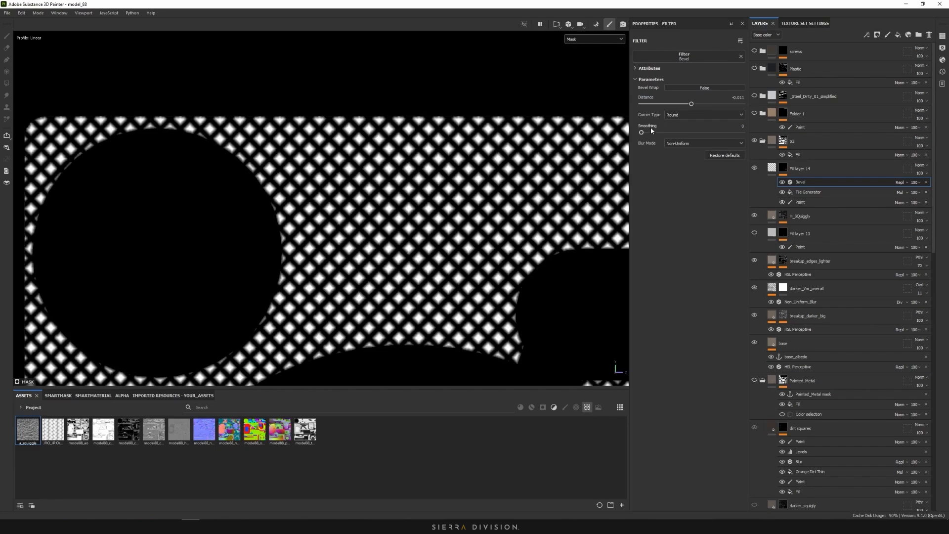
pyautogui.moveTo(642, 133); pyautogui.dragTo(645, 134)
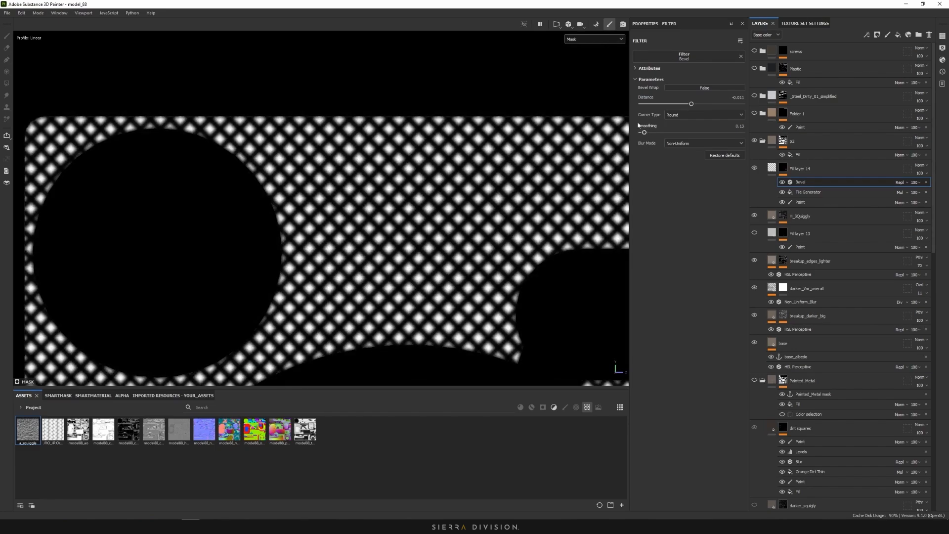
pyautogui.click(595, 40)
pyautogui.click(583, 49)
pyautogui.moveTo(491, 188)
pyautogui.keyDown('alt'); pyautogui.mouseDown()
pyautogui.moveTo(468, 182)
pyautogui.moveTo(477, 184)
pyautogui.moveTo(423, 221)
pyautogui.moveTo(467, 247)
pyautogui.moveTo(452, 197)
pyautogui.moveTo(489, 196)
pyautogui.mouseUp(); pyautogui.keyUp('alt')
pyautogui.scroll(-4, 485, 205)
pyautogui.click(808, 192)
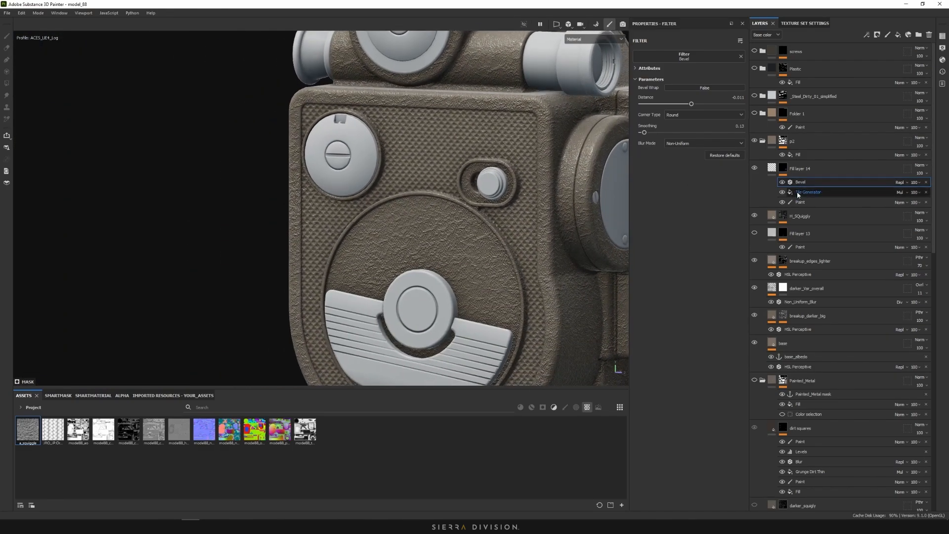
pyautogui.scroll(5, 440, 173)
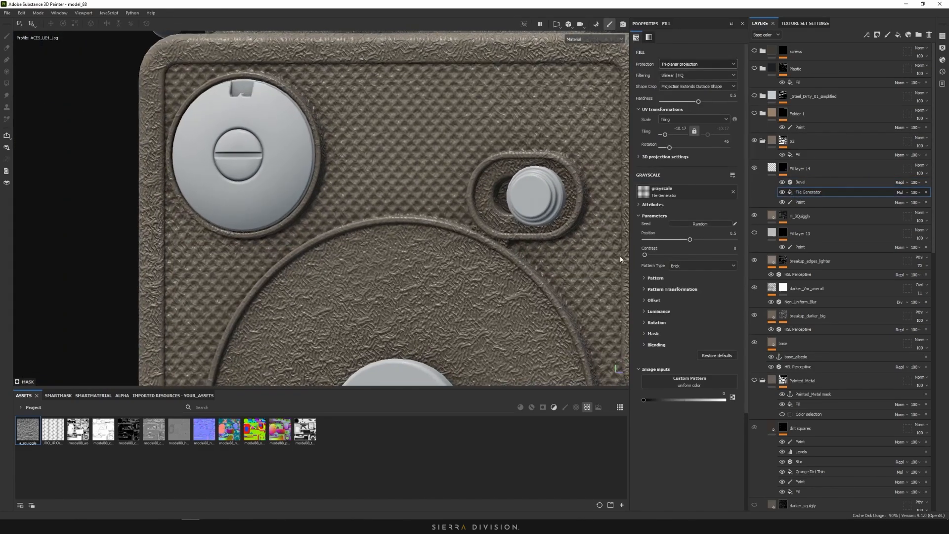
# Set the Tile Generator's interstice intensity to -0.19 on X and Y
pyautogui.click(651, 278)
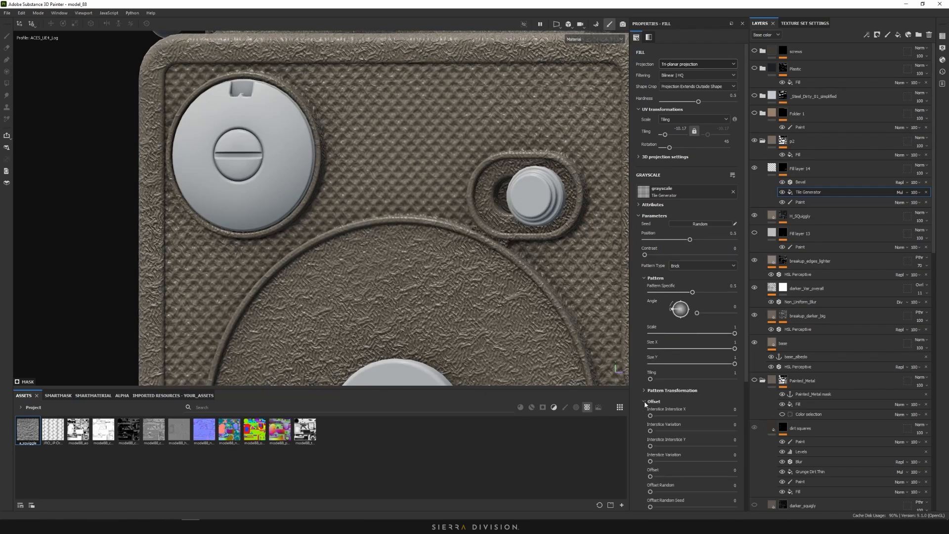
pyautogui.click(647, 401)
pyautogui.moveTo(415, 196); pyautogui.dragTo(541, 302, button='middle')
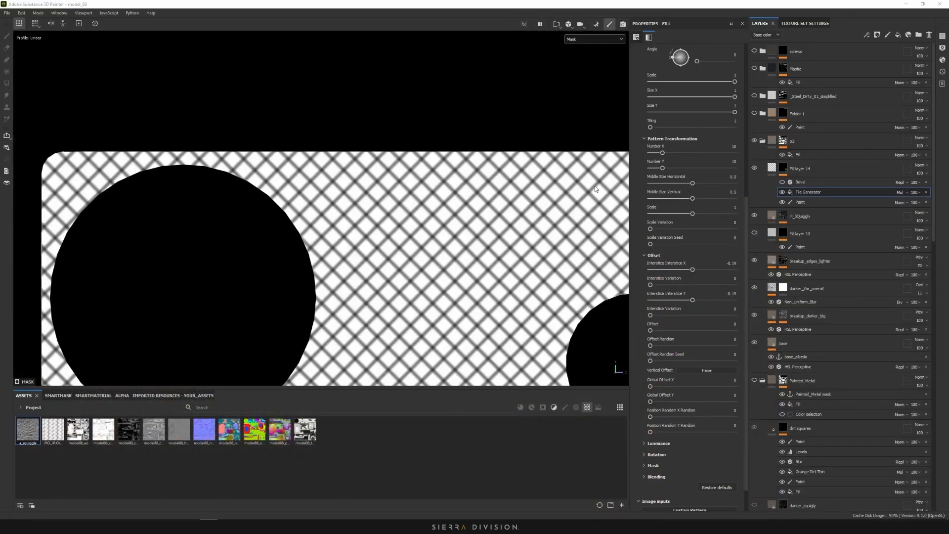
pyautogui.keyDown('alt'); pyautogui.moveTo(589, 187); pyautogui.dragTo(562, 200, button='middle'); pyautogui.keyUp('alt')
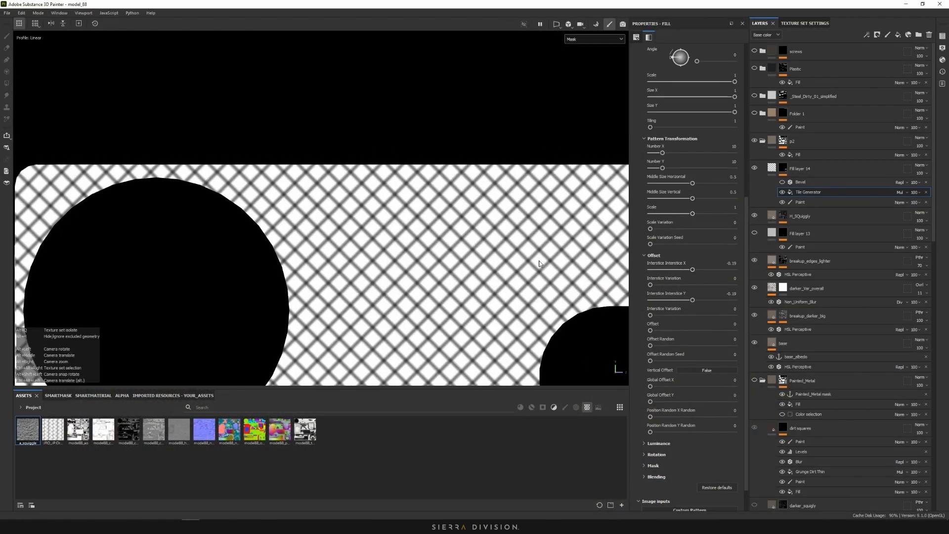
pyautogui.scroll(-2, 519, 264)
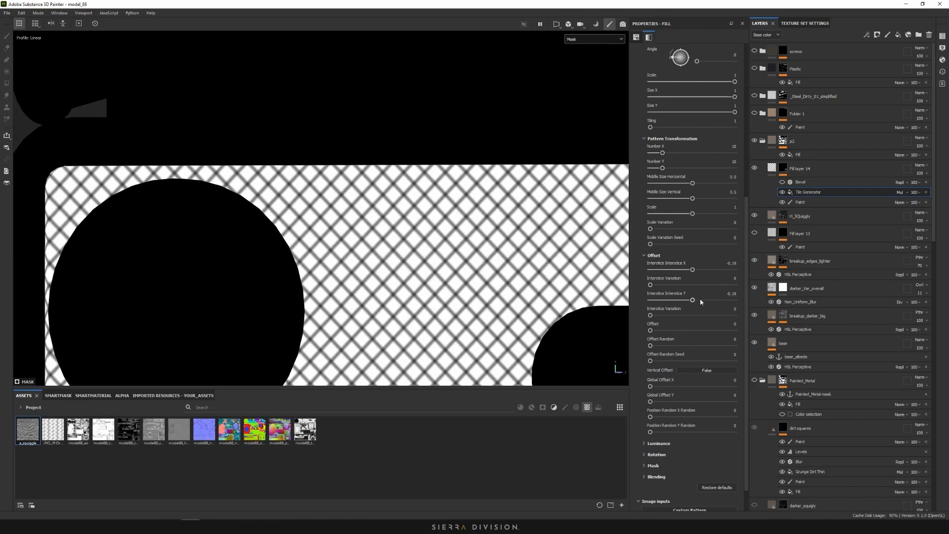
pyautogui.scroll(5, 452, 277)
pyautogui.scroll(2, 453, 278)
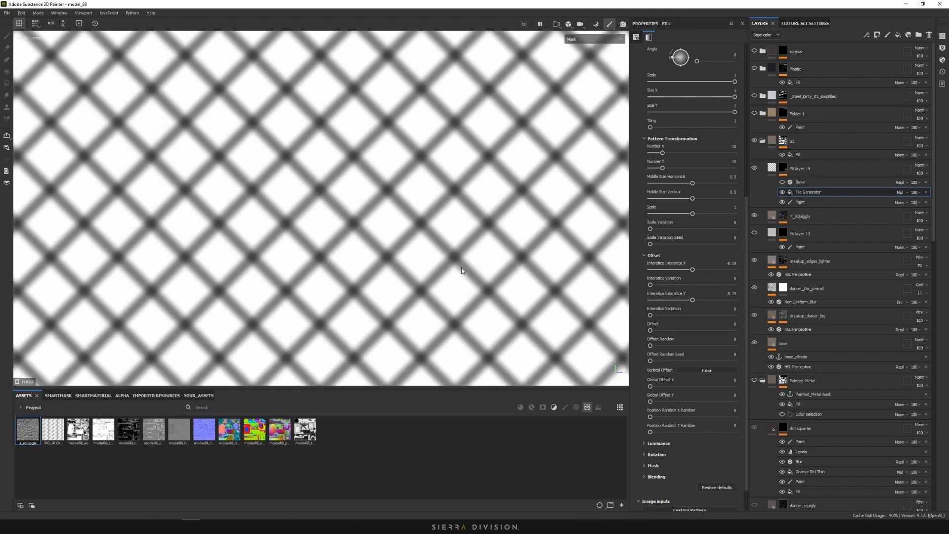
# Lower the Bevel smoothing to 0.07 and switch the viewport back to Material
pyautogui.click(799, 183)
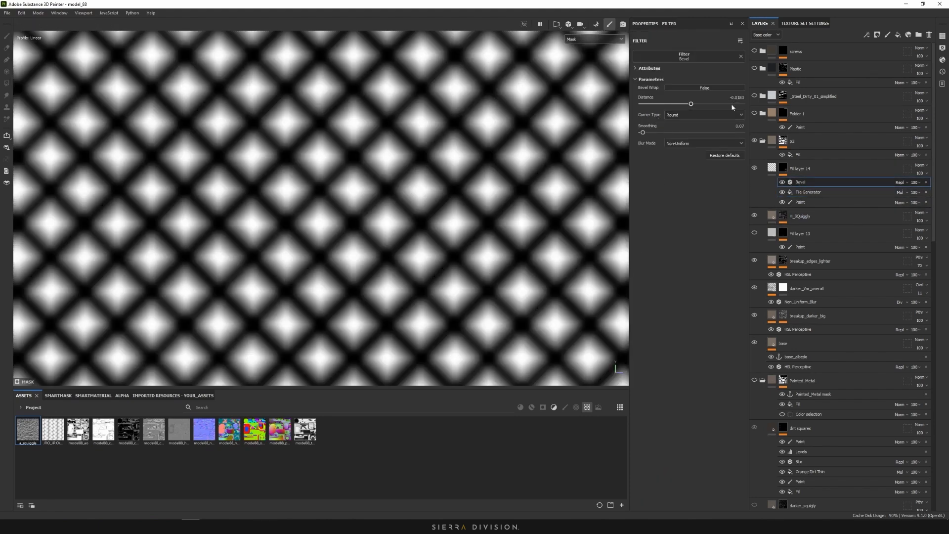
pyautogui.scroll(-5, 500, 203)
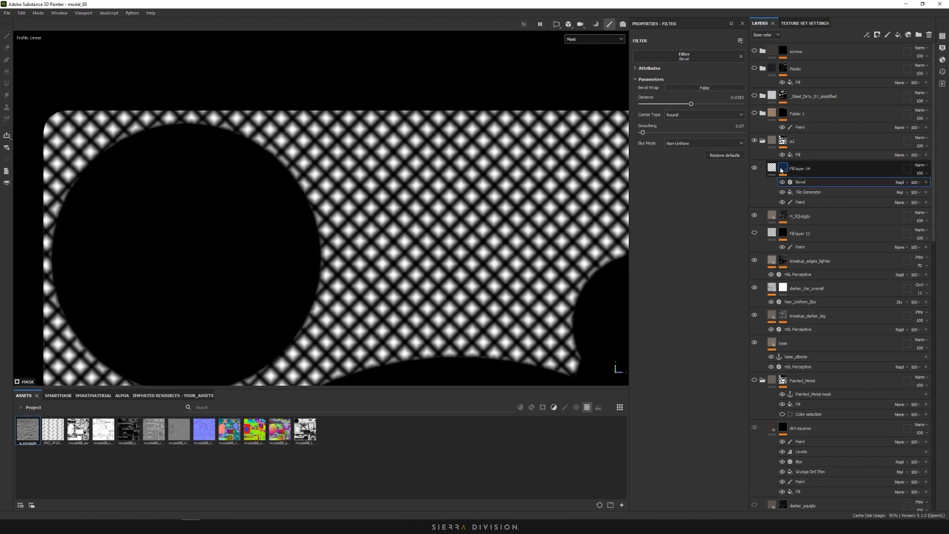
pyautogui.click(597, 39)
pyautogui.click(594, 54)
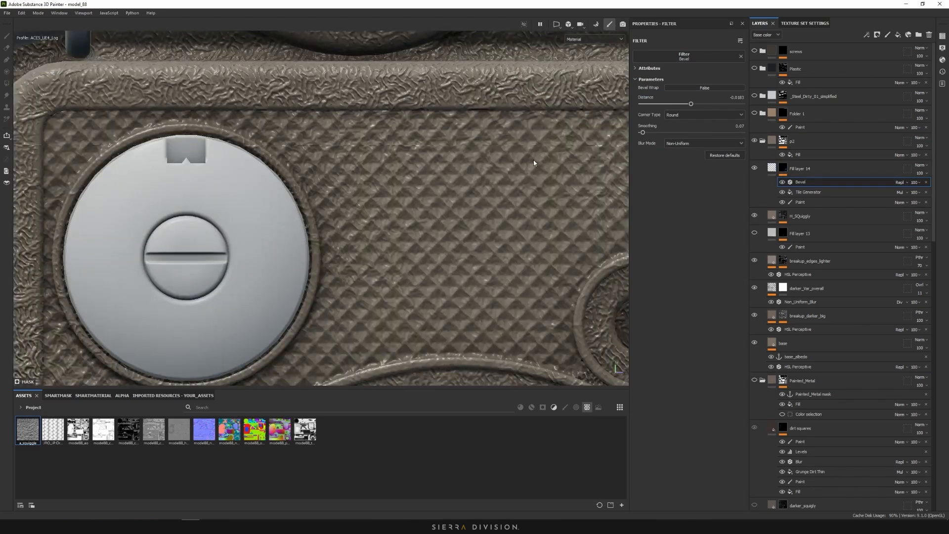
pyautogui.scroll(-5, 446, 172)
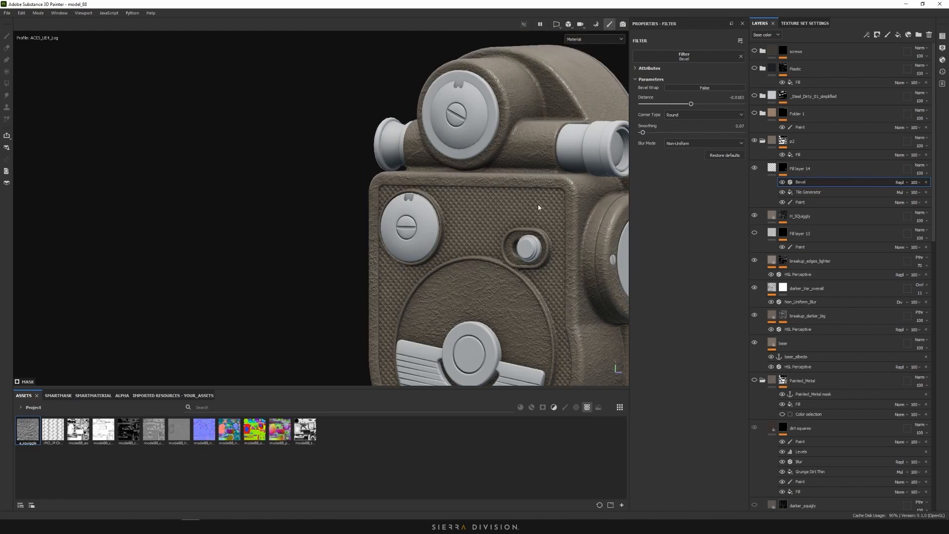
# Rename Fill layer 14 to H_square
pyautogui.doubleClick(799, 168)
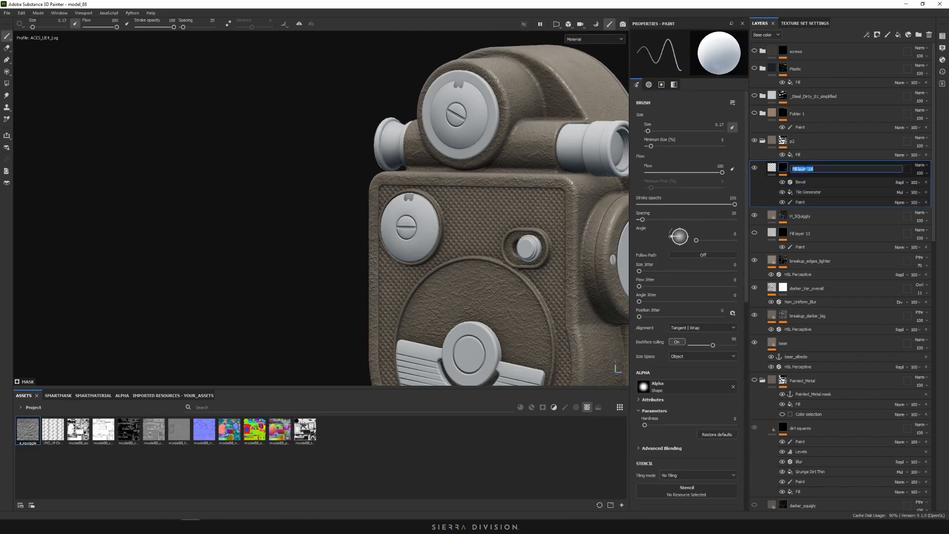
pyautogui.write('H_square')
pyautogui.press('Return')
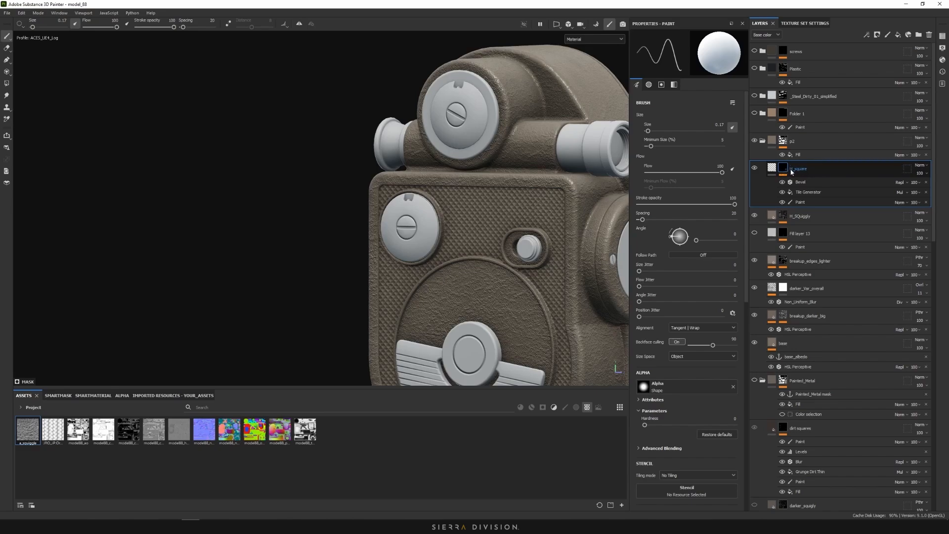
# Add an 'H_square mask' anchor point above the Bevel effect
pyautogui.click(793, 219)
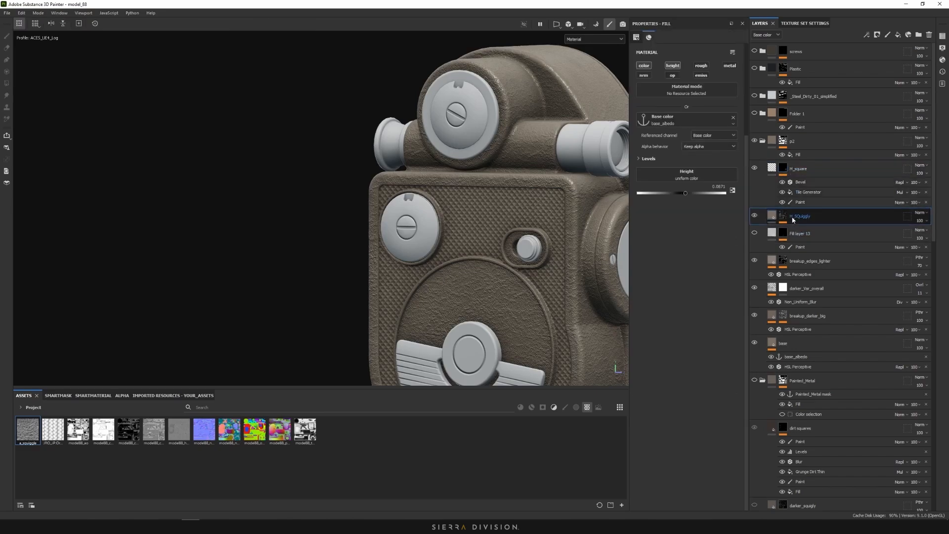
pyautogui.doubleClick(793, 218)
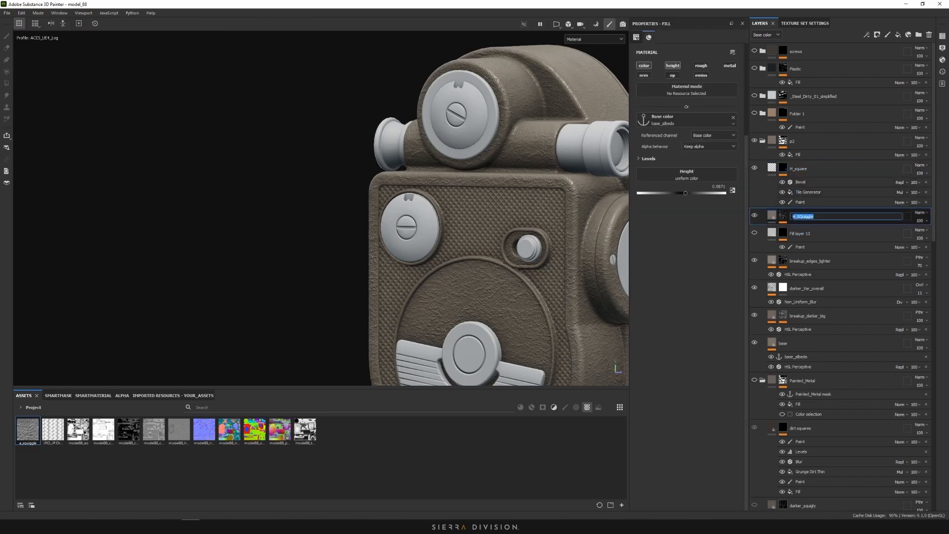
pyautogui.click(814, 170)
pyautogui.rightClick(803, 183)
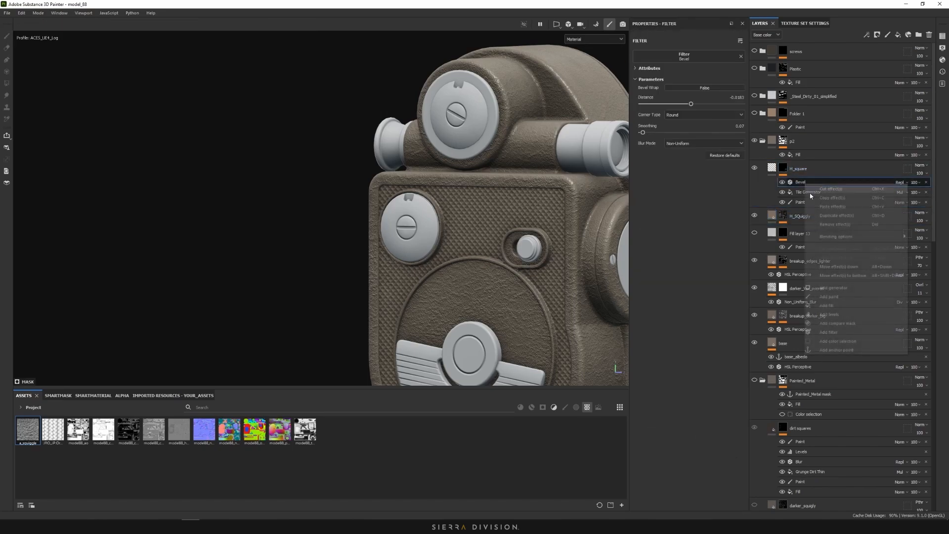
pyautogui.click(850, 351)
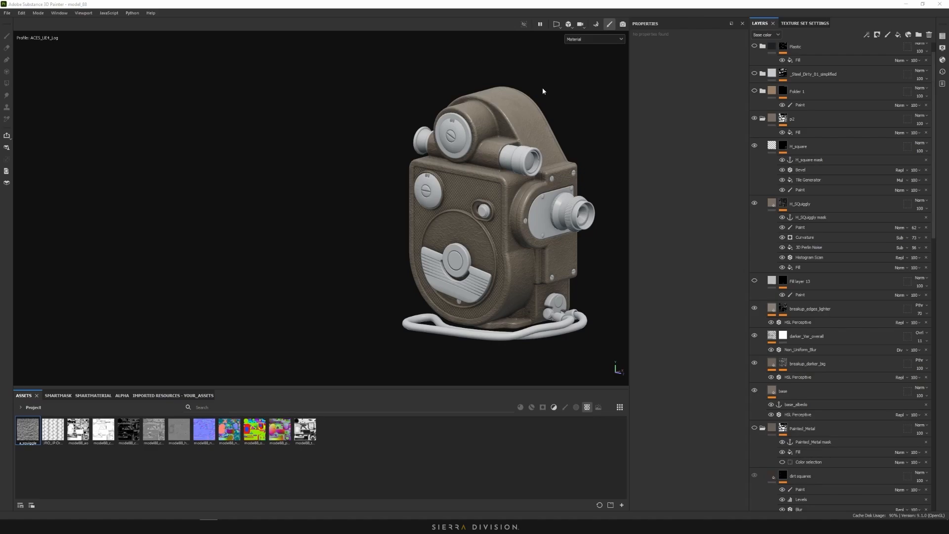
# Orbit around the camera while checking the Base color channel alone
pyautogui.keyDown('alt'); pyautogui.moveTo(386, 110); pyautogui.dragTo(667, 107); pyautogui.keyUp('alt')
pyautogui.click(599, 40)
pyautogui.click(585, 72)
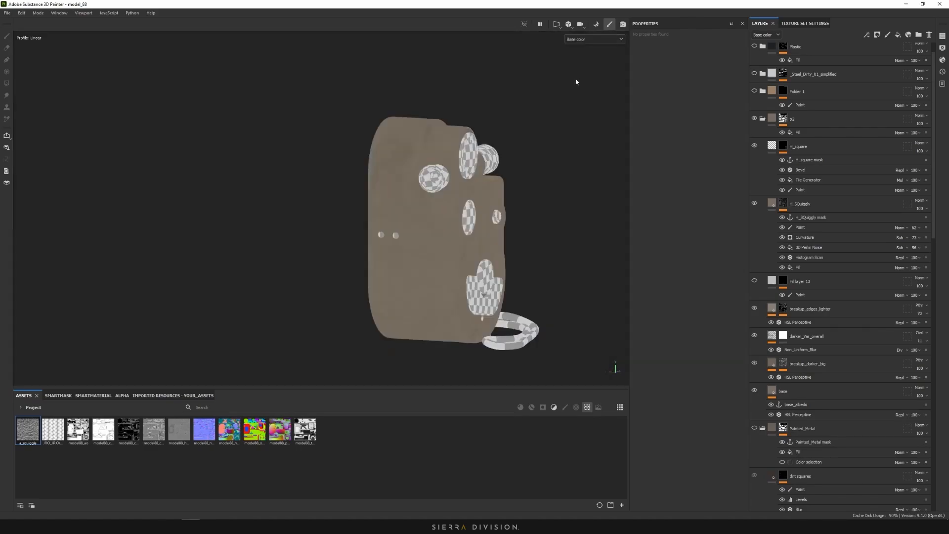
pyautogui.scroll(5, 441, 220)
pyautogui.scroll(-4, 568, 147)
pyautogui.keyDown('alt'); pyautogui.moveTo(575, 144); pyautogui.dragTo(352, 136); pyautogui.keyUp('alt')
pyautogui.keyDown('alt'); pyautogui.moveTo(352, 136); pyautogui.dragTo(314, 115, button='middle'); pyautogui.keyUp('alt')
# Return to Material view, select H_square, and zoom into a level side view of the grid
pyautogui.click(579, 39)
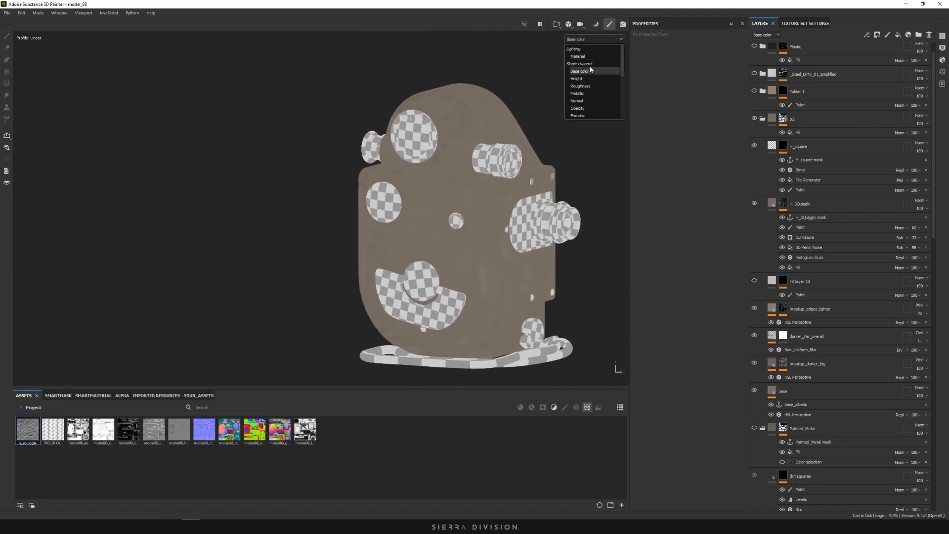
pyautogui.click(593, 60)
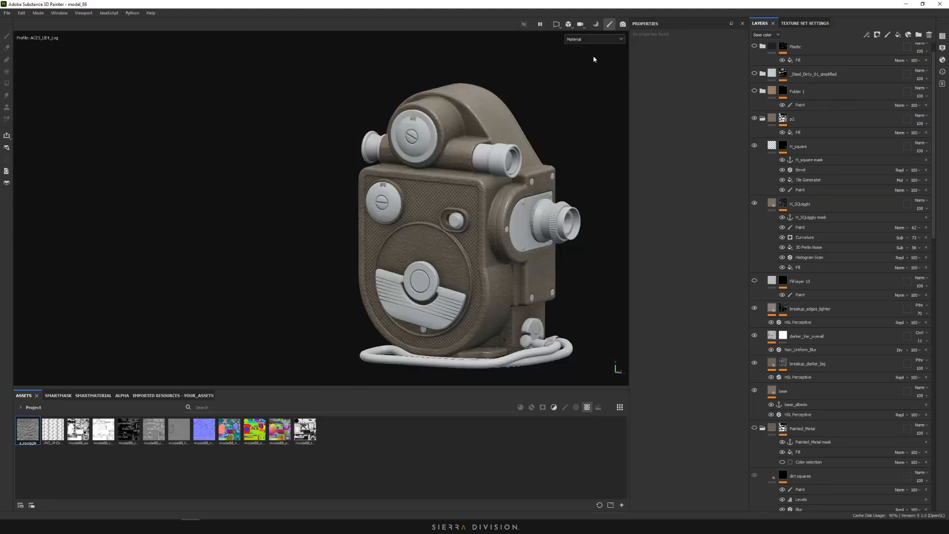
pyautogui.click(798, 146)
pyautogui.scroll(4, 461, 201)
pyautogui.keyDown('alt'); pyautogui.keyDown('shift'); pyautogui.moveTo(461, 202); pyautogui.dragTo(497, 190); pyautogui.keyUp('shift'); pyautogui.keyUp('alt')
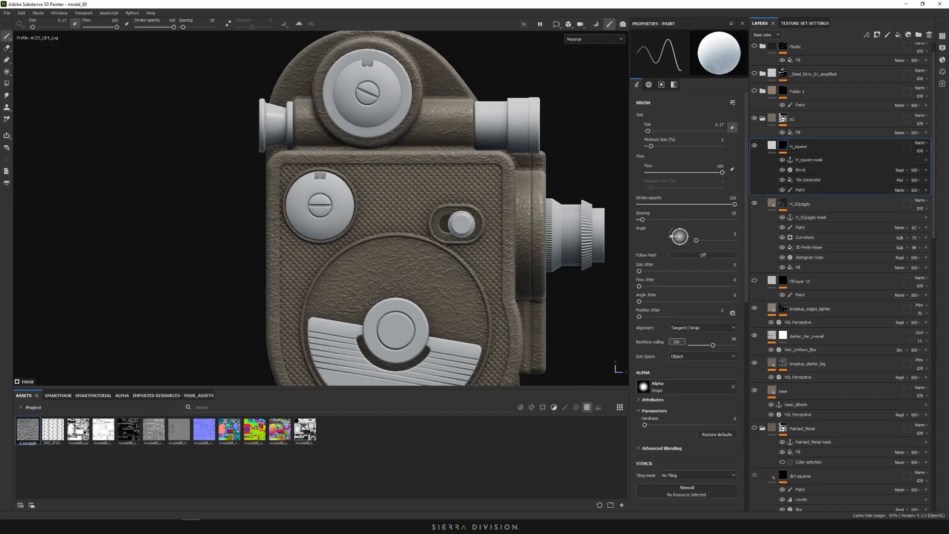
pyautogui.scroll(5, 370, 224)
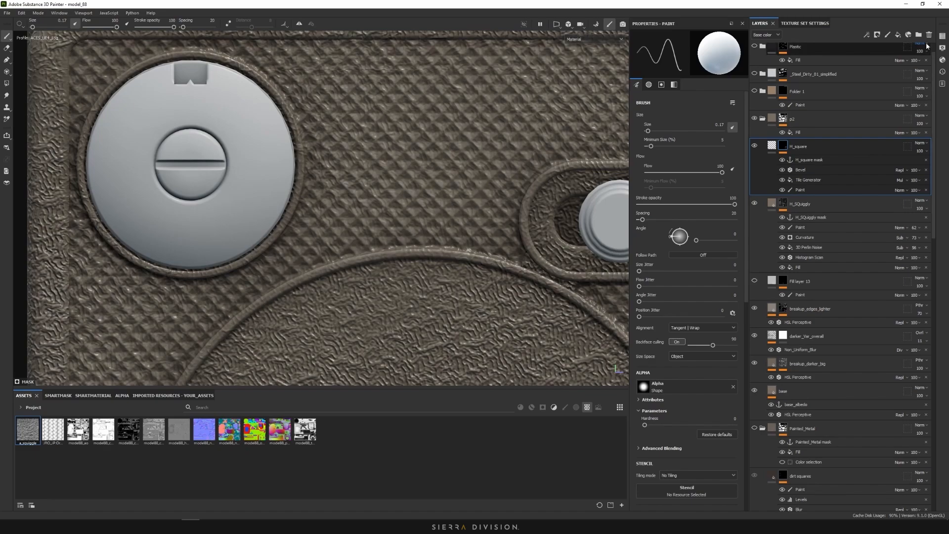
# Add a fill layer above H_square using only roughness, set to about 0.77
pyautogui.click(899, 34)
pyautogui.click(645, 187)
pyautogui.click(646, 177)
pyautogui.click(673, 187)
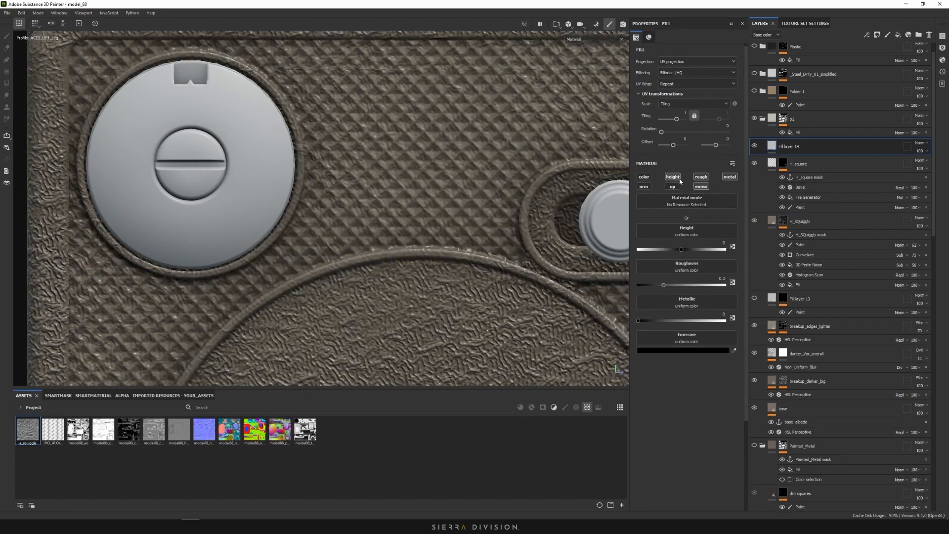
pyautogui.click(676, 177)
pyautogui.click(701, 187)
pyautogui.click(730, 178)
pyautogui.click(706, 250)
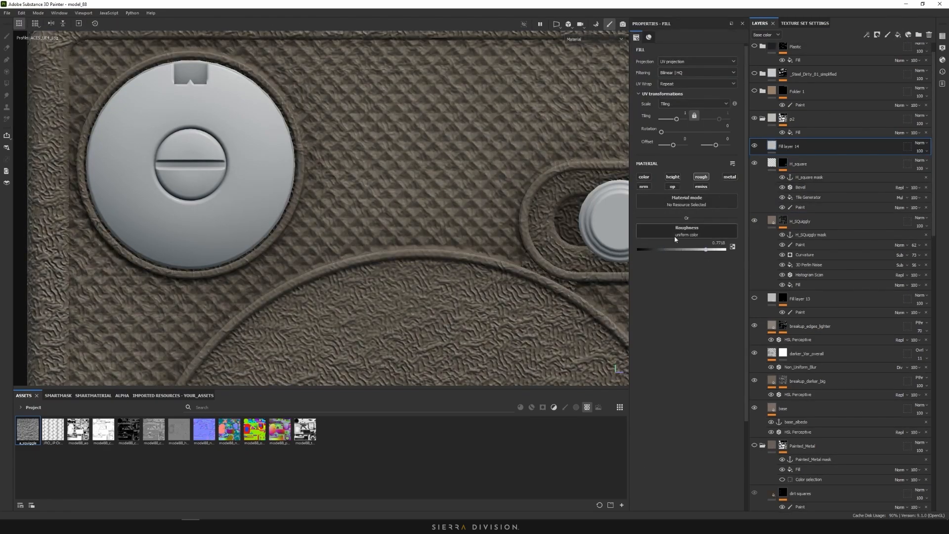
# Re-enable colour and set the fill's base colour to dark reddish-brown 6C5555
pyautogui.click(644, 176)
pyautogui.click(700, 243)
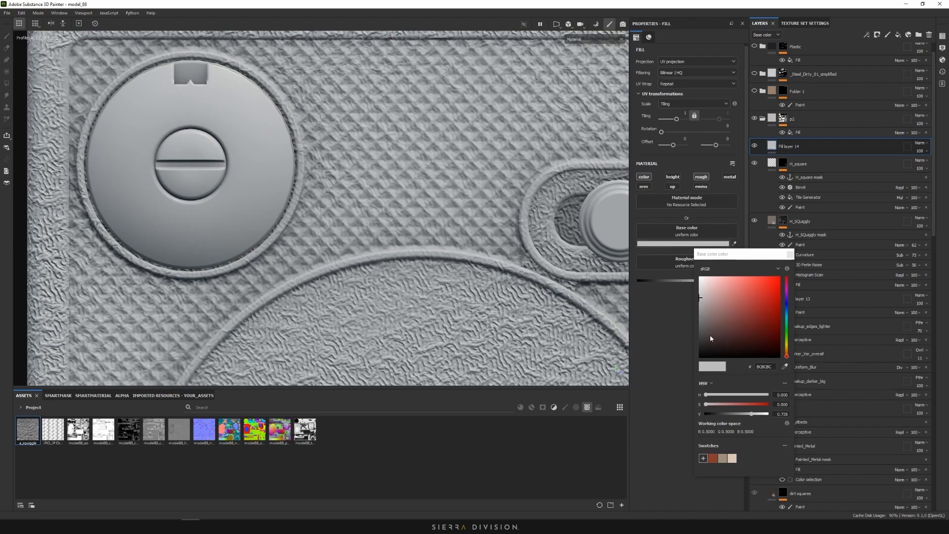
pyautogui.click(712, 332)
pyautogui.click(716, 323)
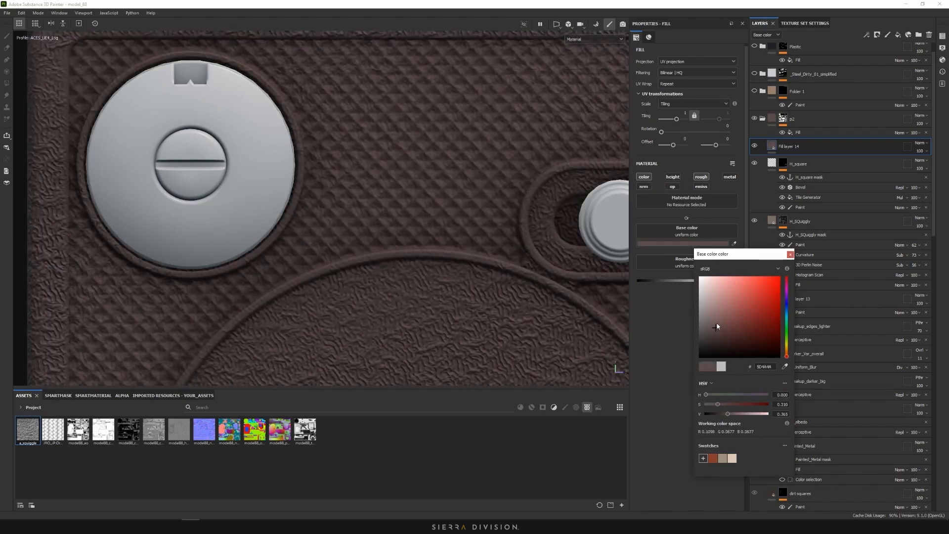
pyautogui.click(790, 254)
# Add a black mask to Fill layer 14 with a fill effect using the H_square mask anchor point
pyautogui.rightClick(777, 144)
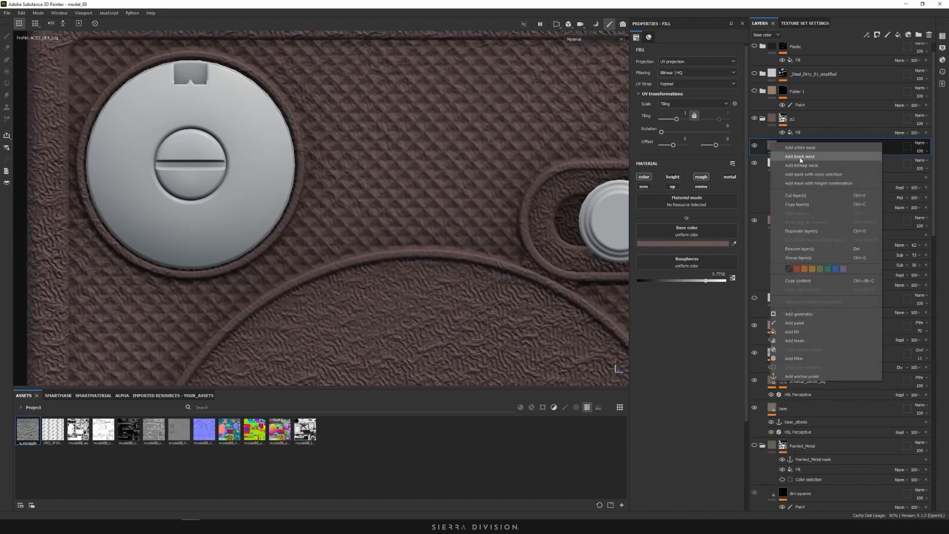
pyautogui.click(798, 160)
pyautogui.rightClick(778, 144)
pyautogui.click(799, 401)
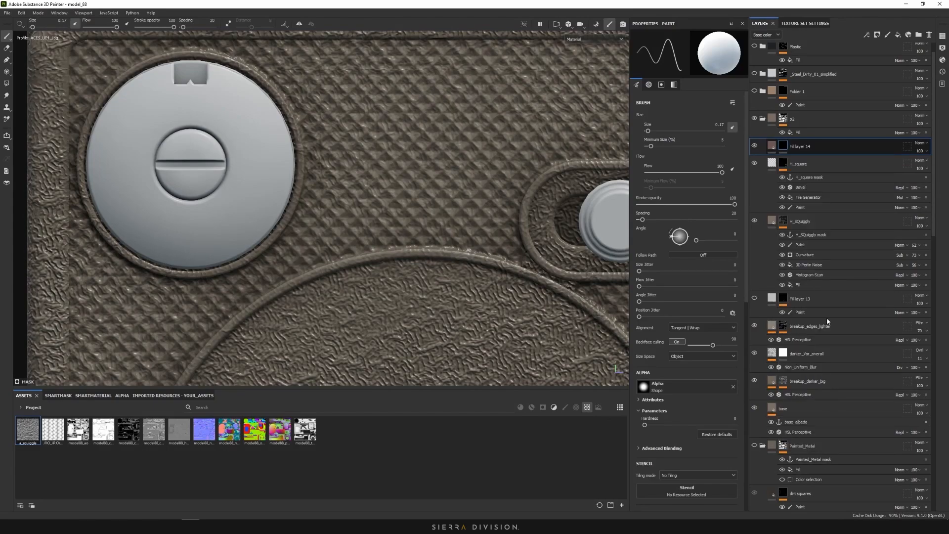
pyautogui.click(710, 181)
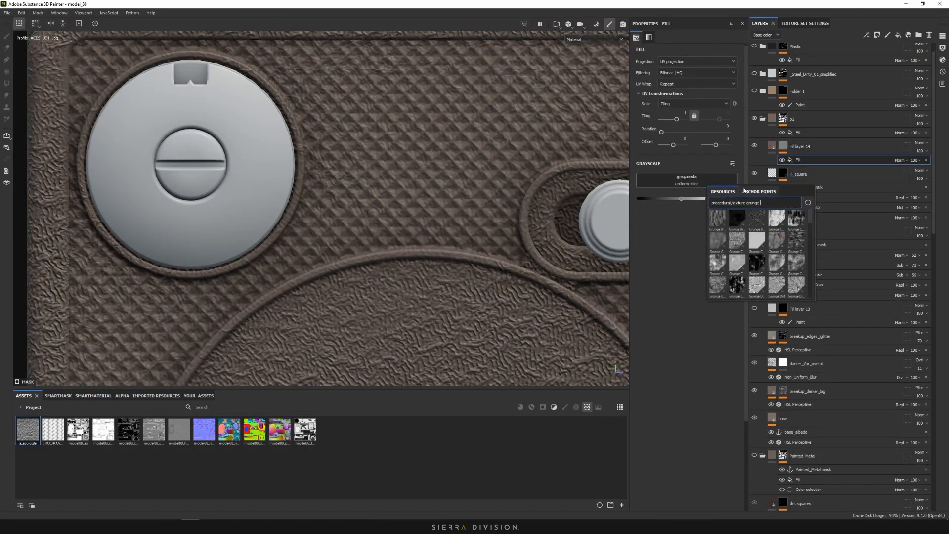
pyautogui.click(759, 192)
pyautogui.click(736, 232)
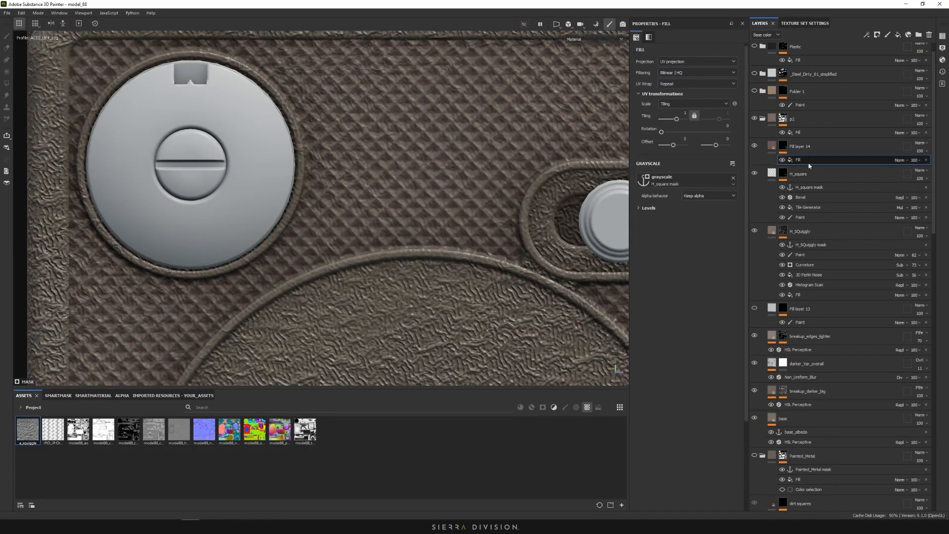
pyautogui.keyDown('alt'); pyautogui.click(783, 147); pyautogui.keyUp('alt')
pyautogui.scroll(-3, 444, 204)
pyautogui.scroll(-2, 444, 203)
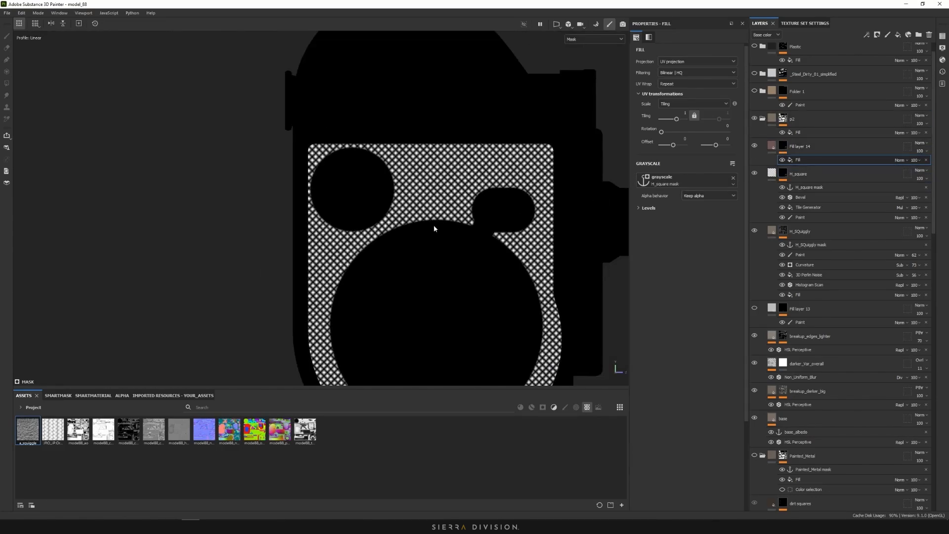
pyautogui.moveTo(434, 227); pyautogui.dragTo(428, 178, button='middle')
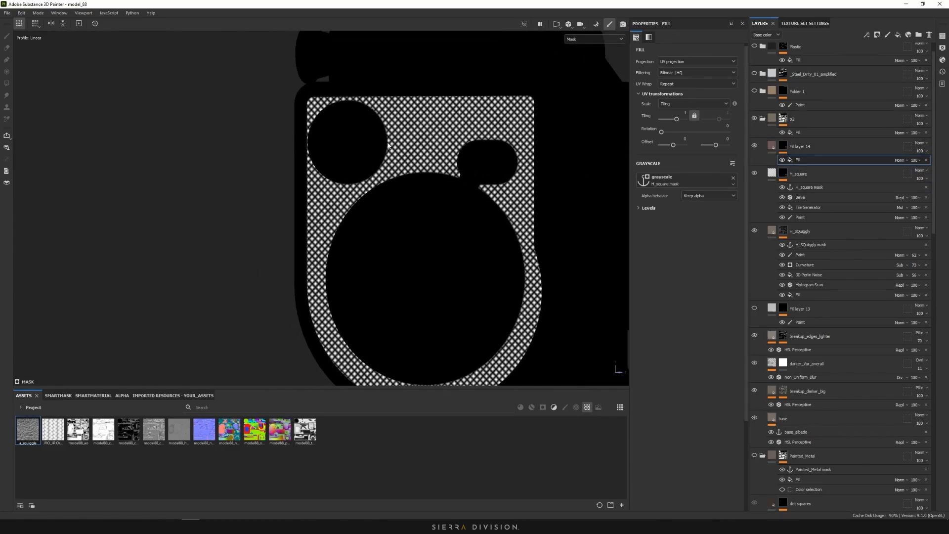
# Add a second mask fill using Grunge Concrete Spots with tri-planar projection and lower tiling
pyautogui.rightClick(803, 158)
pyautogui.click(852, 279)
pyautogui.click(708, 180)
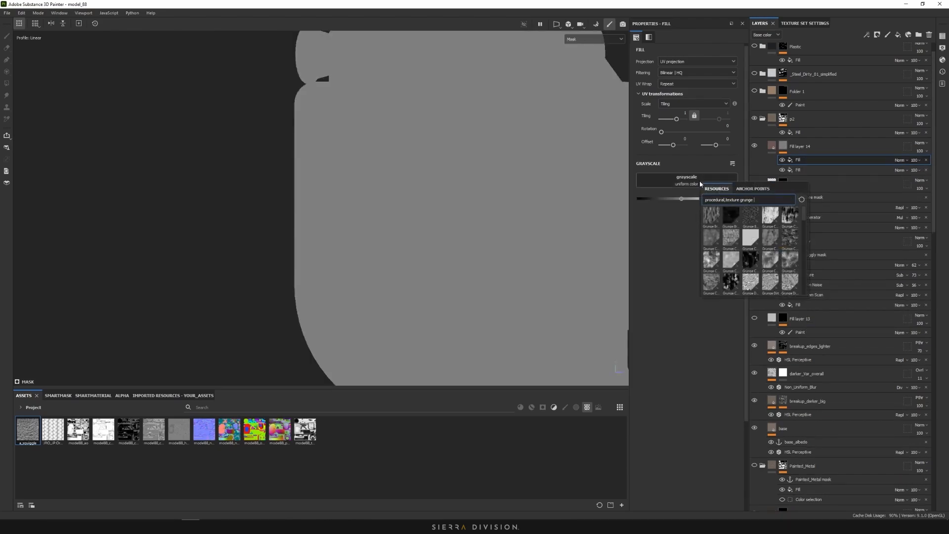
pyautogui.click(732, 282)
pyautogui.click(694, 61)
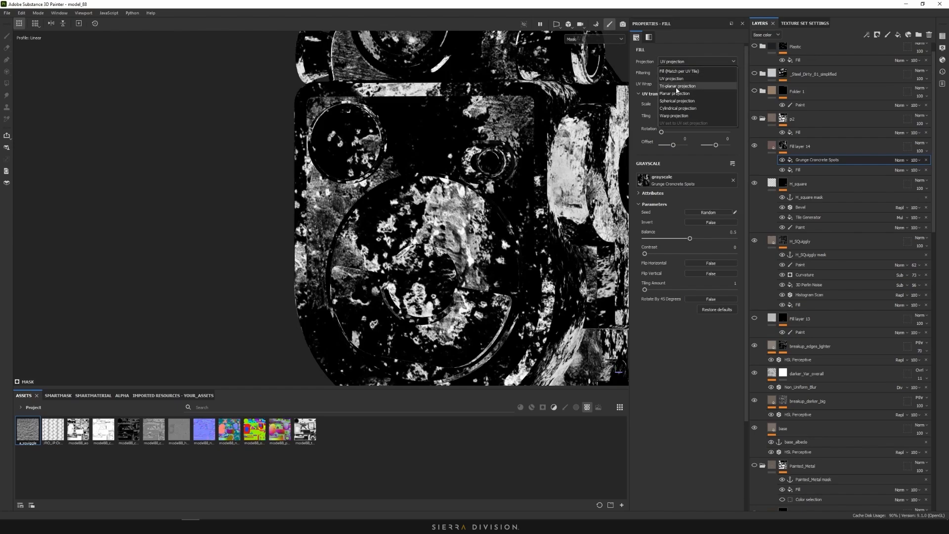
pyautogui.click(682, 79)
pyautogui.moveTo(675, 132); pyautogui.dragTo(670, 136)
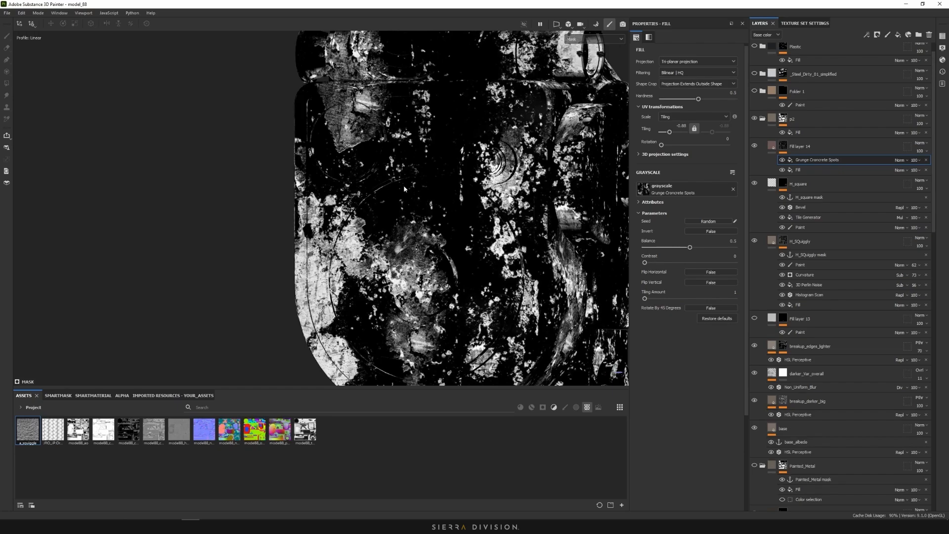
pyautogui.keyDown('alt'); pyautogui.keyDown('shift'); pyautogui.moveTo(424, 110); pyautogui.dragTo(397, 169); pyautogui.keyUp('shift'); pyautogui.keyUp('alt')
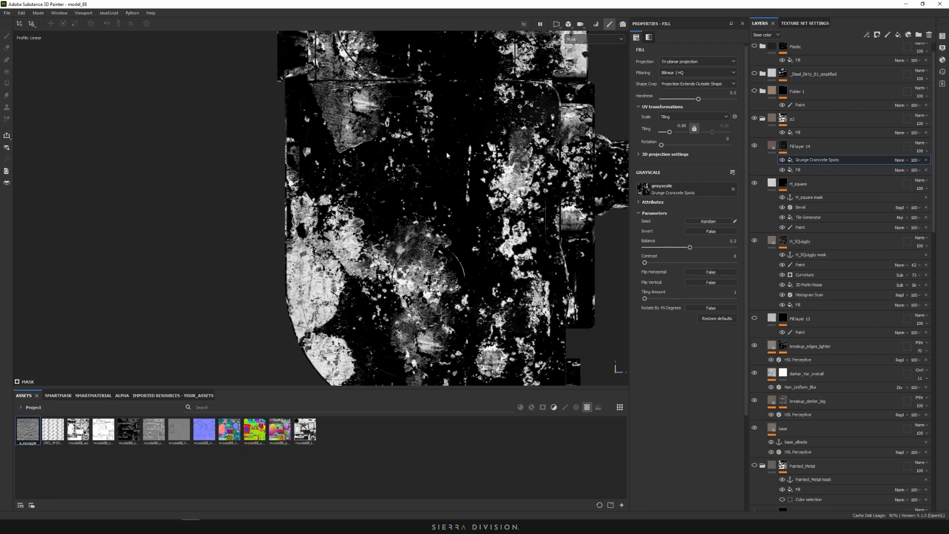
pyautogui.keyDown('alt'); pyautogui.moveTo(430, 149); pyautogui.dragTo(392, 161); pyautogui.keyUp('alt')
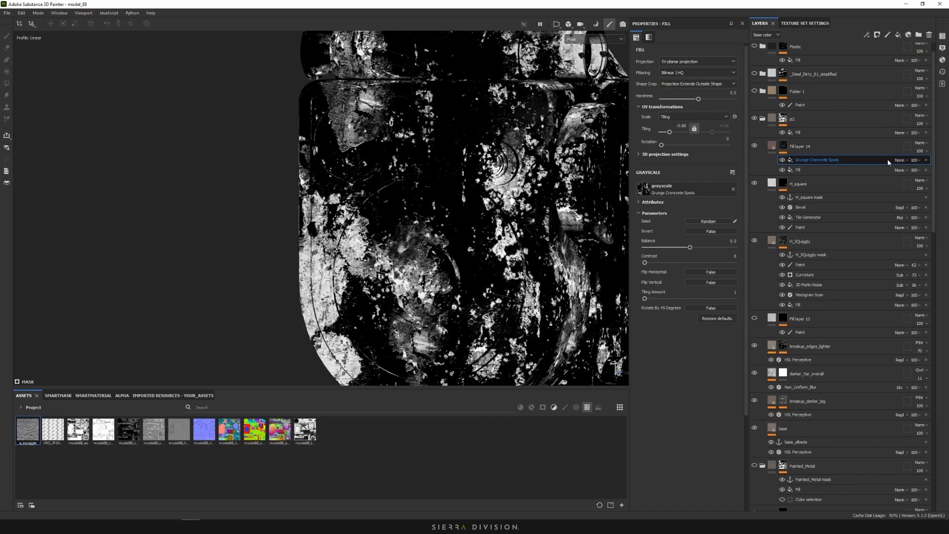
# Set the grunge fill's blend mode to Multiply and return the viewport to Material
pyautogui.click(901, 160)
pyautogui.click(909, 194)
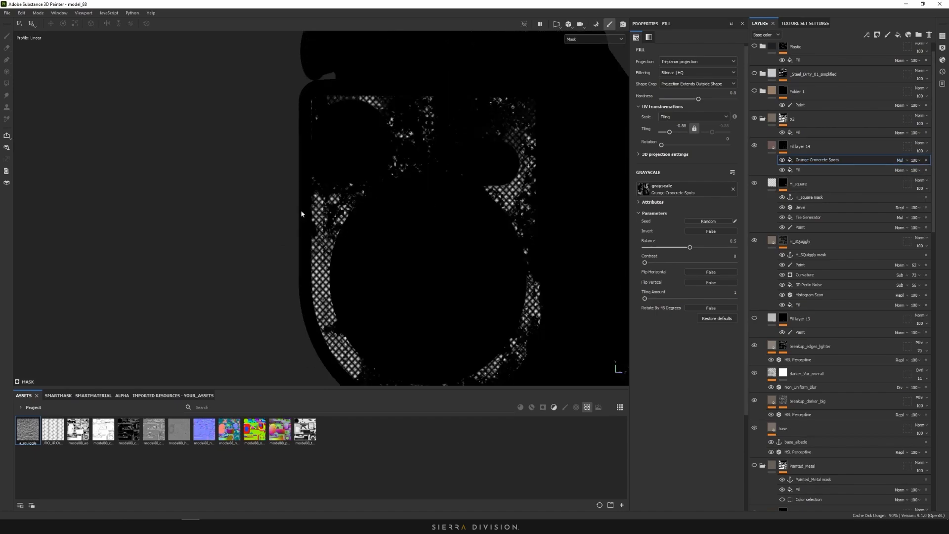
pyautogui.click(585, 43)
pyautogui.click(586, 55)
# Darken Fill layer 14's base colour to near-black 231B1B
pyautogui.scroll(3, 398, 202)
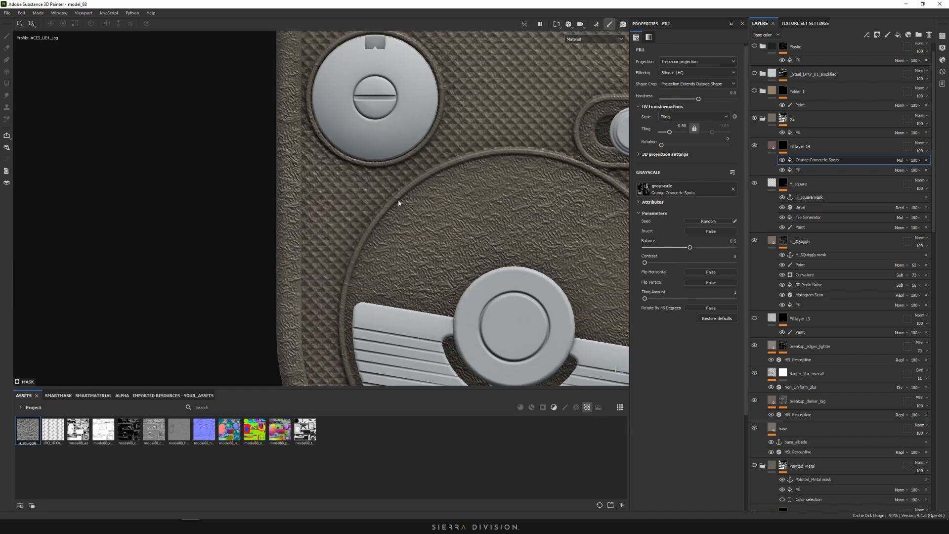
pyautogui.click(771, 146)
pyautogui.click(688, 243)
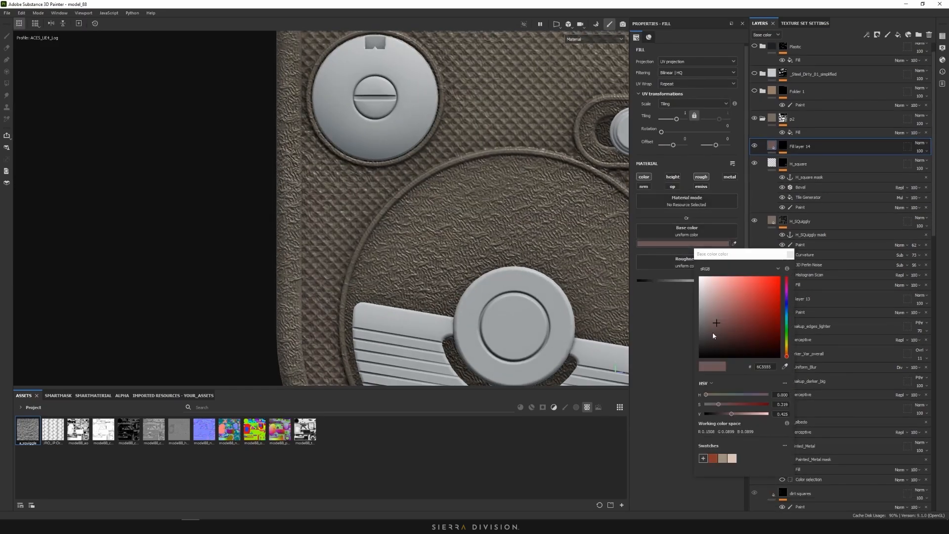
pyautogui.moveTo(712, 335); pyautogui.dragTo(718, 348)
pyautogui.scroll(-3, 349, 260)
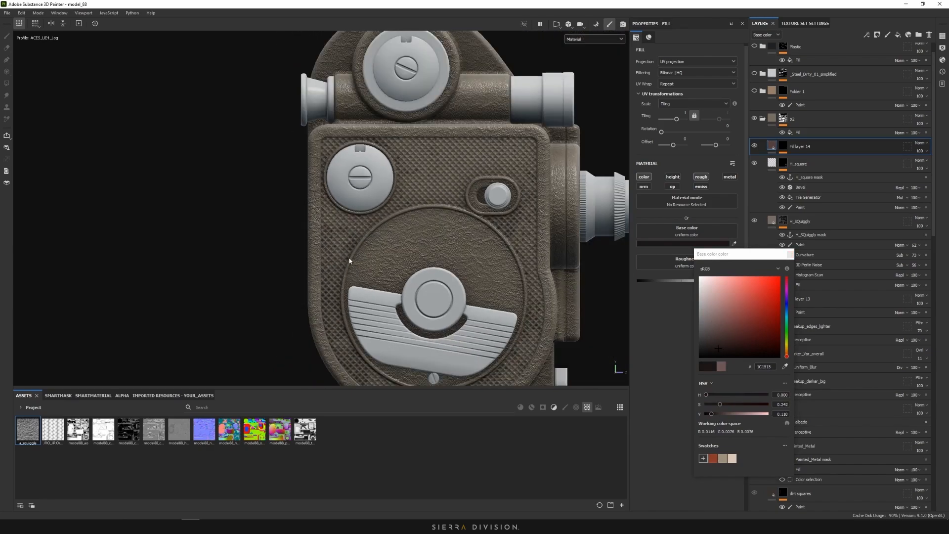
pyautogui.scroll(-3, 349, 260)
pyautogui.keyDown('alt'); pyautogui.moveTo(363, 260); pyautogui.dragTo(312, 270); pyautogui.keyUp('alt')
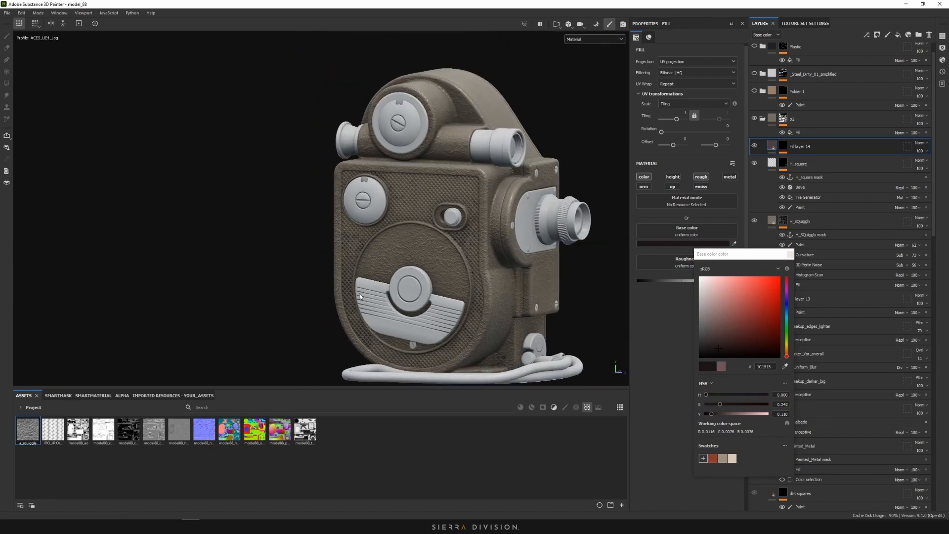
pyautogui.click(716, 346)
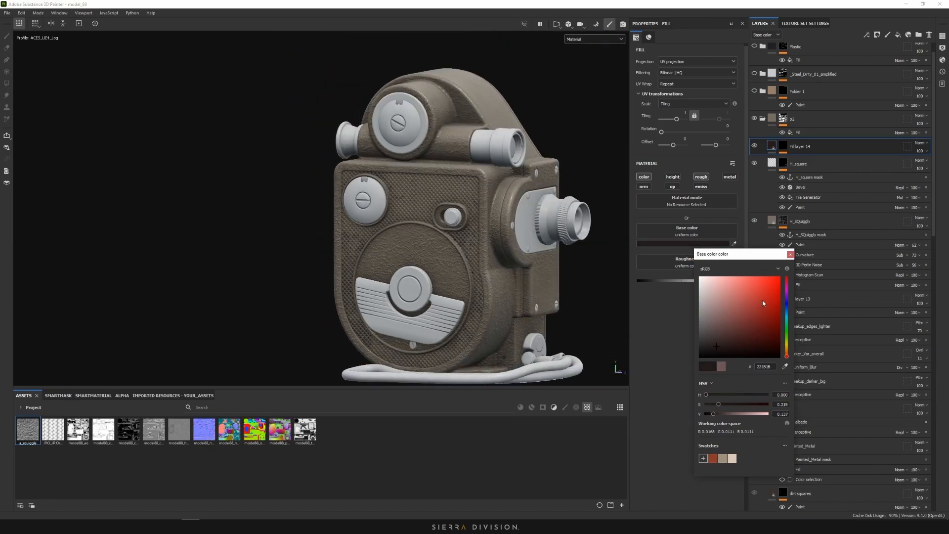
pyautogui.click(790, 254)
# Pan and orbit toward the camera's front to inspect the darker grime
pyautogui.scroll(5, 503, 218)
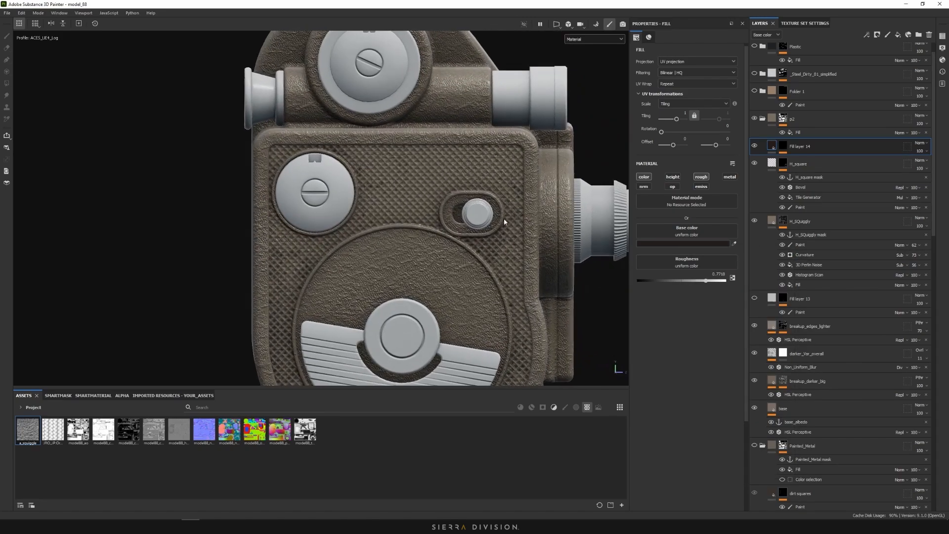
pyautogui.scroll(6, 504, 221)
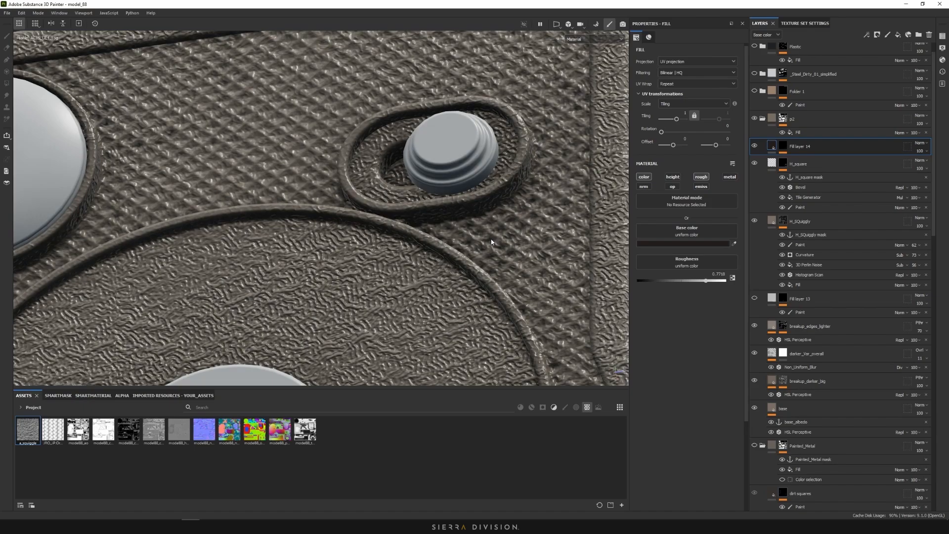
pyautogui.scroll(-10, 476, 247)
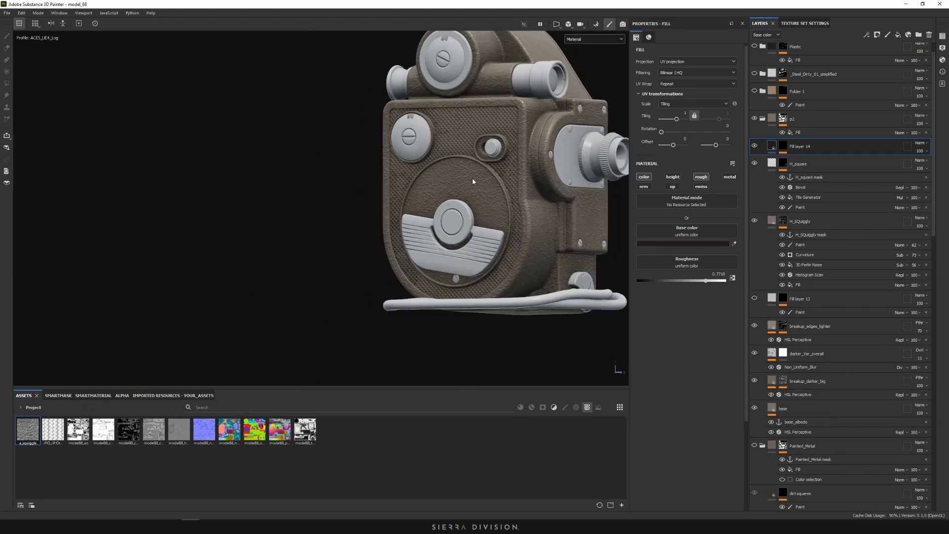
pyautogui.keyDown('alt'); pyautogui.moveTo(489, 195); pyautogui.dragTo(479, 223, button='middle'); pyautogui.keyUp('alt')
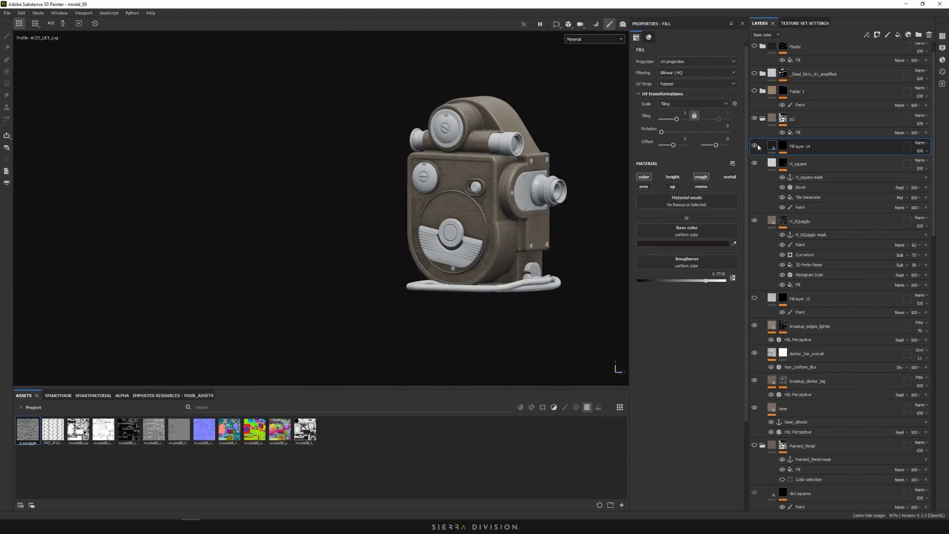
pyautogui.keyDown('alt'); pyautogui.moveTo(453, 204); pyautogui.dragTo(481, 202); pyautogui.keyUp('alt')
# Add an Ambient Occlusion generator above the grunge spots in Fill layer 14's mask
pyautogui.click(784, 146)
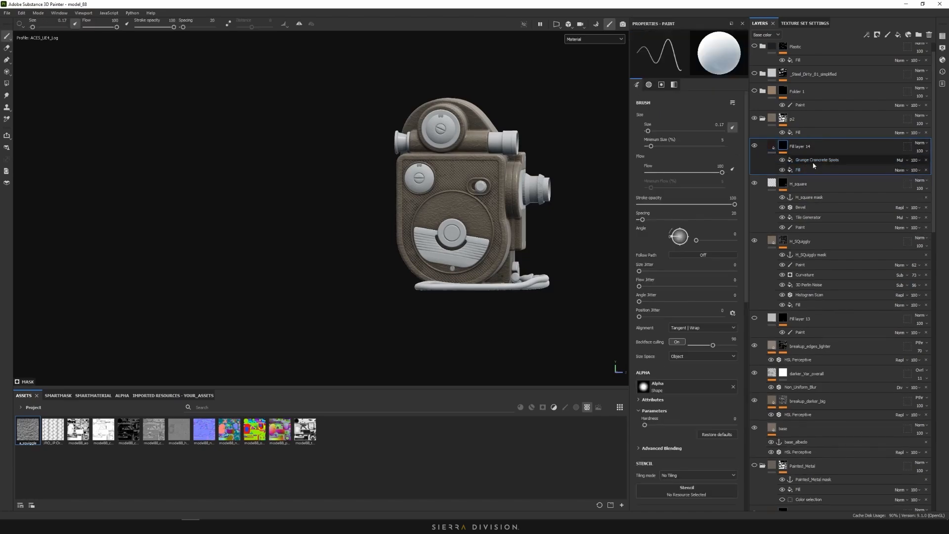
pyautogui.click(813, 161)
pyautogui.rightClick(797, 171)
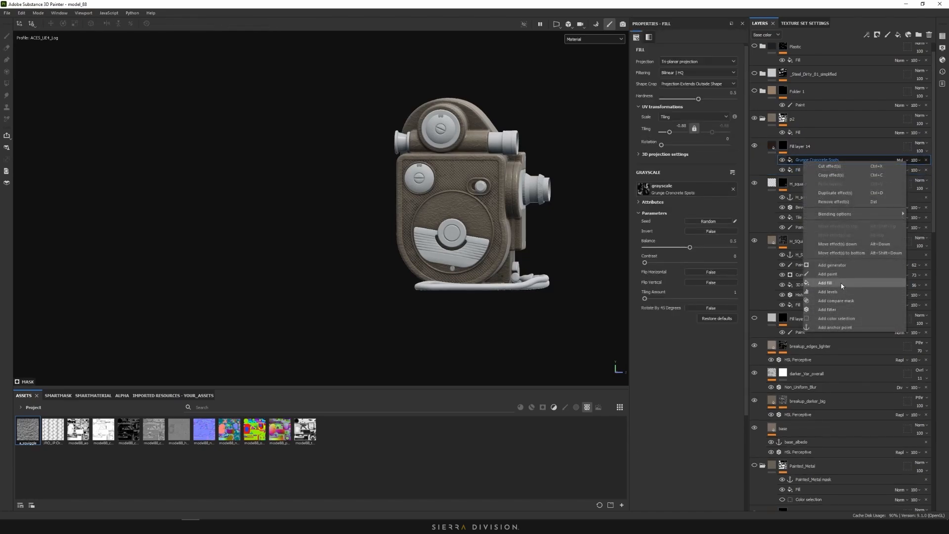
pyautogui.click(775, 163)
pyautogui.click(703, 60)
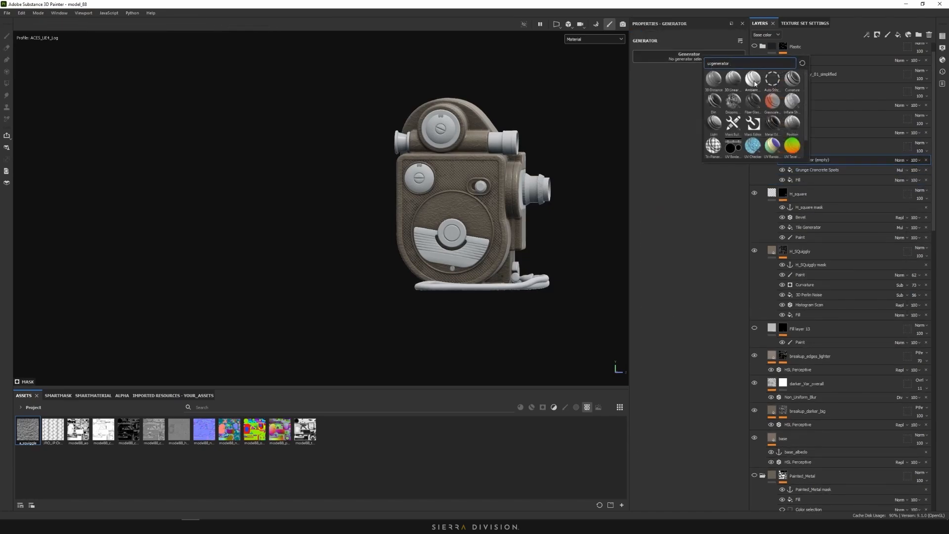
pyautogui.click(752, 79)
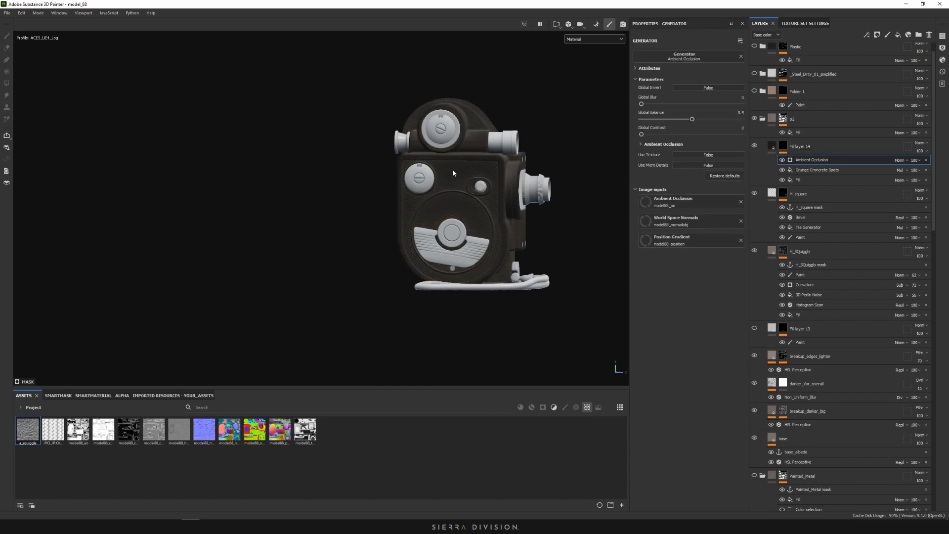
pyautogui.keyDown('alt'); pyautogui.click(786, 148); pyautogui.keyUp('alt')
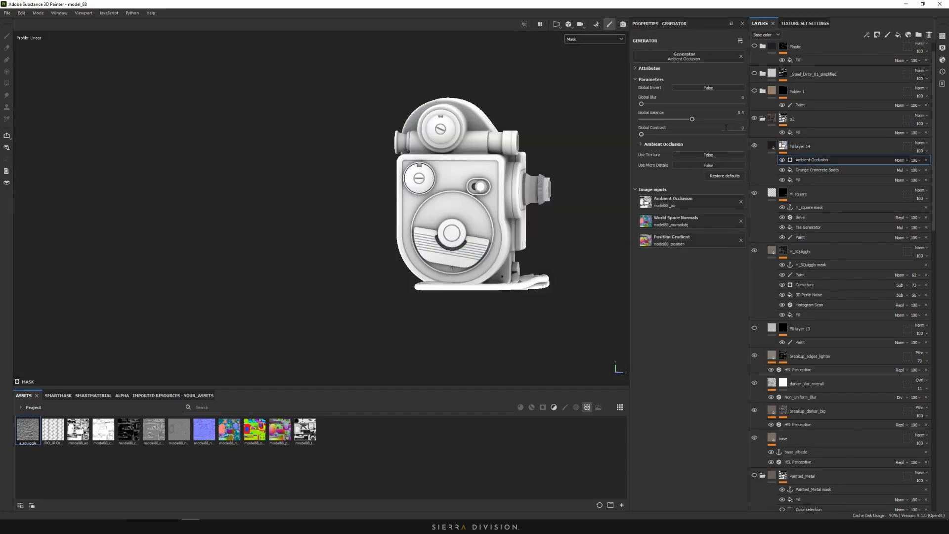
# Invert the ambient occlusion and set its blend mode to Multiply
pyautogui.click(708, 88)
pyautogui.click(900, 160)
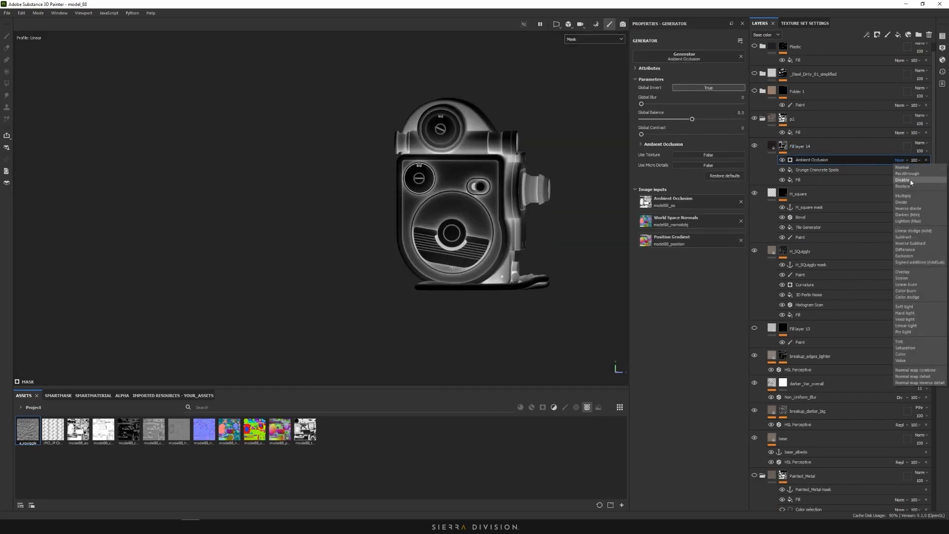
pyautogui.click(908, 196)
pyautogui.scroll(5, 490, 198)
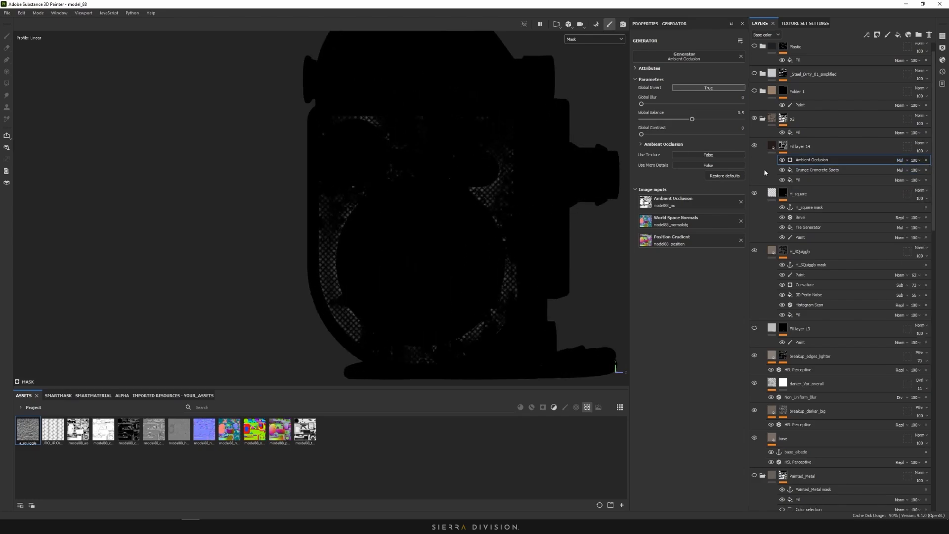
pyautogui.click(782, 159)
pyautogui.click(782, 159)
# Lower the occlusion balance to 0.3 with the grunge spots hidden, then restore them
pyautogui.scroll(5, 348, 259)
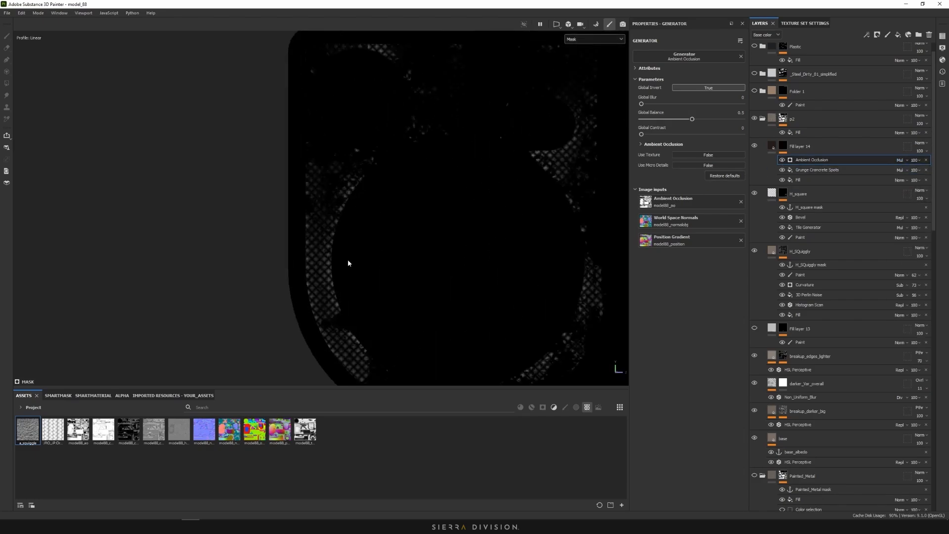
pyautogui.scroll(2, 338, 244)
pyautogui.click(782, 170)
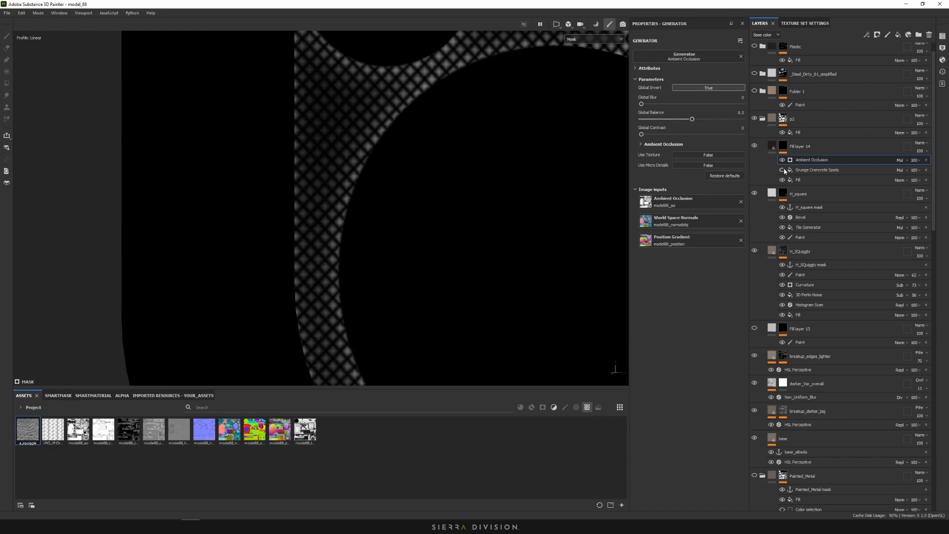
pyautogui.scroll(-4, 553, 172)
pyautogui.moveTo(691, 119); pyautogui.dragTo(707, 134)
pyautogui.scroll(-5, 523, 117)
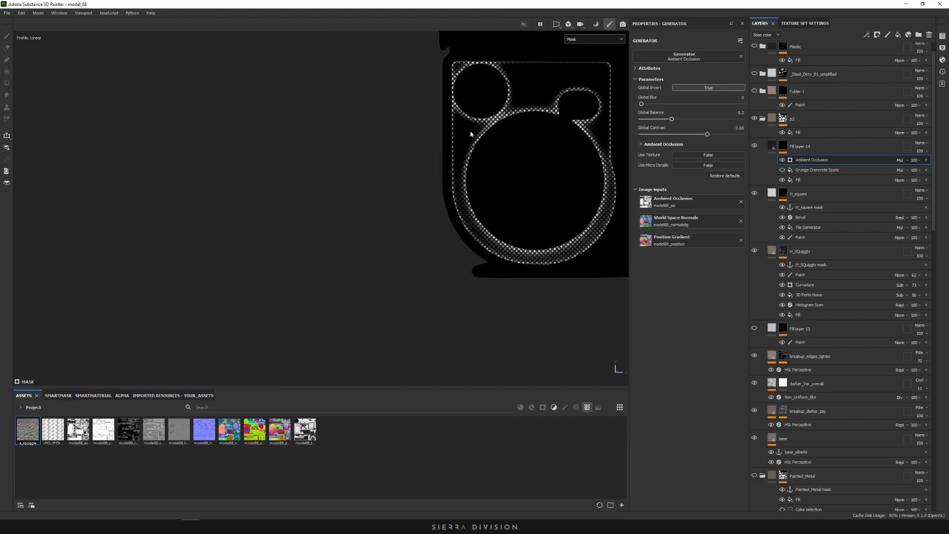
pyautogui.scroll(4, 517, 127)
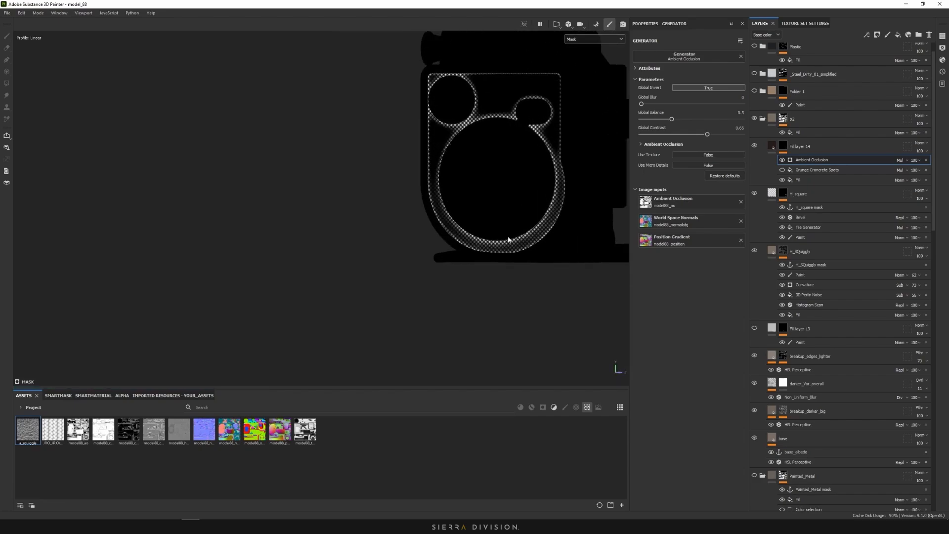
pyautogui.click(782, 170)
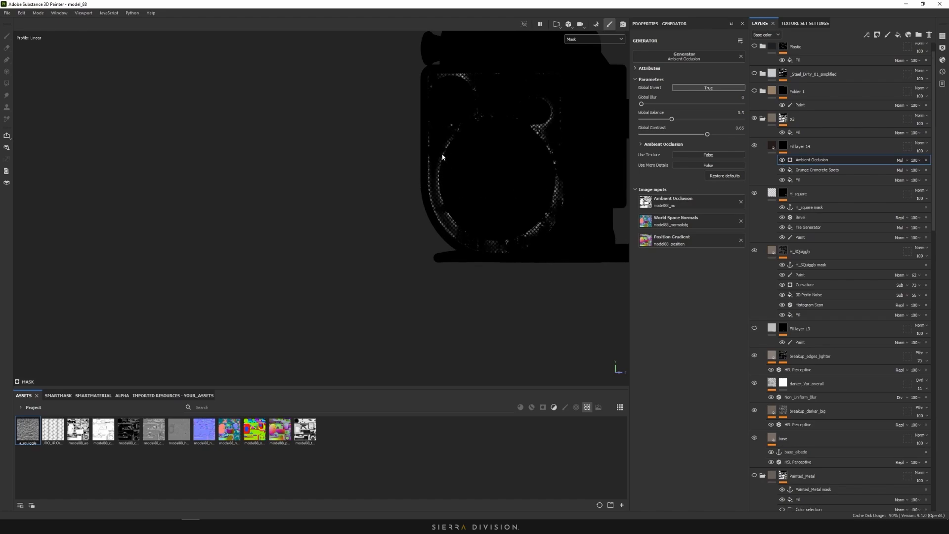
pyautogui.click(782, 160)
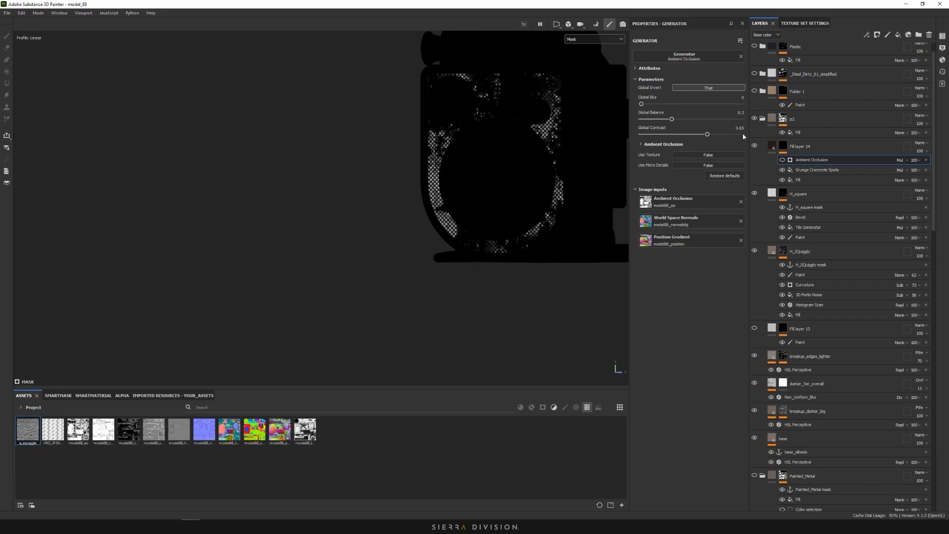
# Switch the viewport back to the textured Material view
pyautogui.click(593, 39)
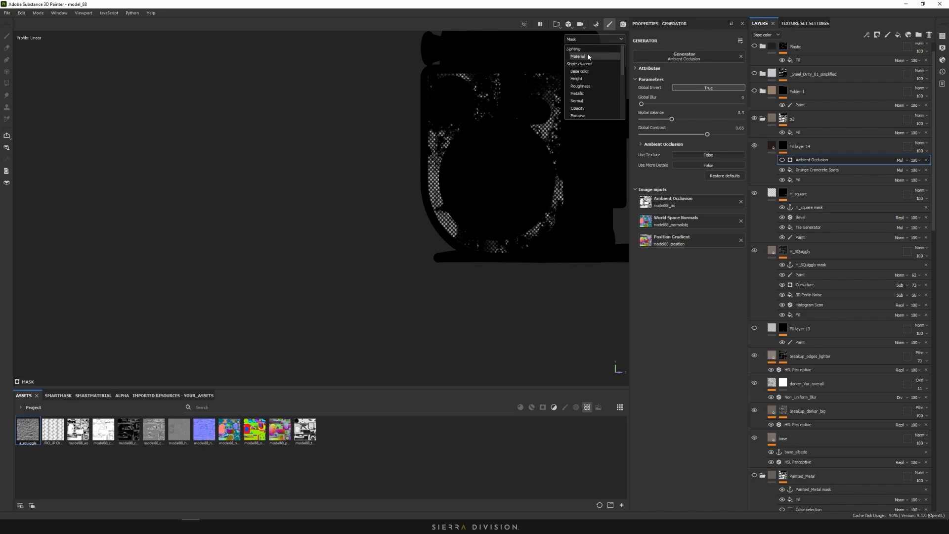
pyautogui.click(588, 56)
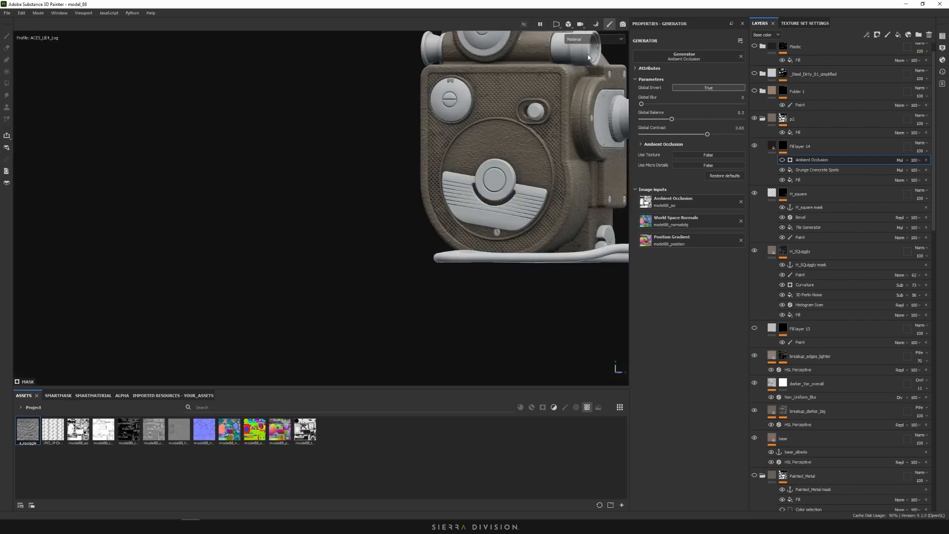
pyautogui.scroll(-3, 497, 164)
pyautogui.keyDown('alt'); pyautogui.moveTo(498, 164); pyautogui.dragTo(494, 167, button='middle'); pyautogui.keyUp('alt')
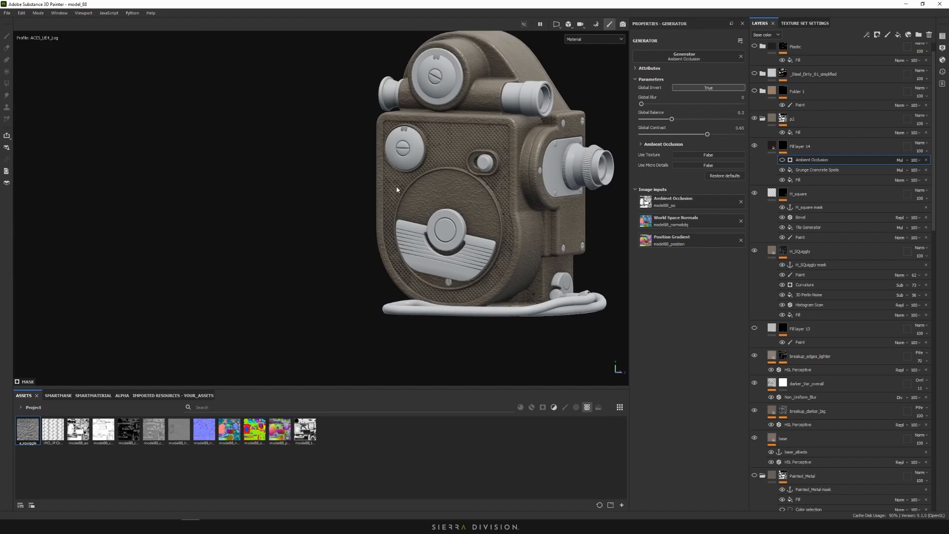
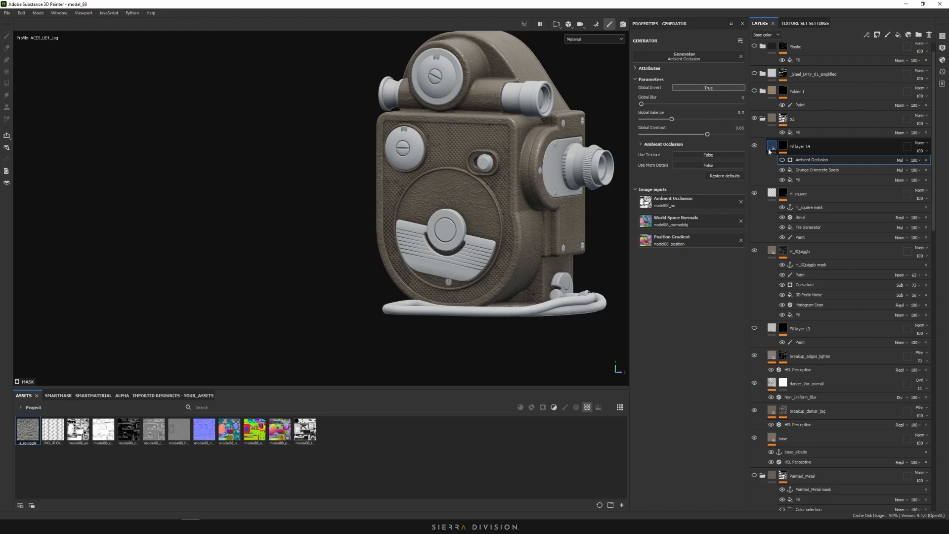
# Orbit the camera model to view it from above
pyautogui.keyDown('alt'); pyautogui.moveTo(507, 163); pyautogui.dragTo(483, 157); pyautogui.keyUp('alt')
pyautogui.scroll(5, 500, 202)
pyautogui.scroll(-5, 503, 239)
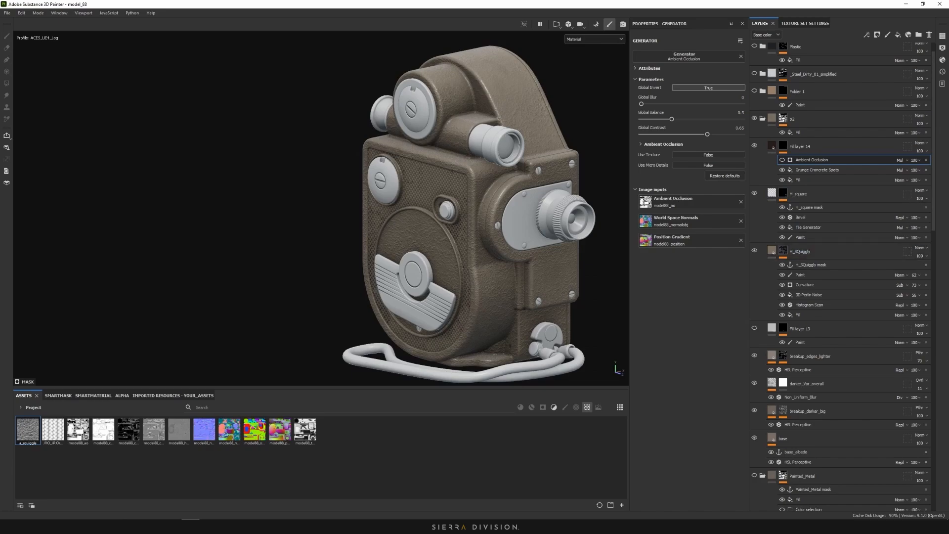
# In Miro, circle a grime spot beside the screw on the close-up photo, then return to Painter
pyautogui.hotkey('alt', 'Tab')
pyautogui.scroll(-2, 697, 213)
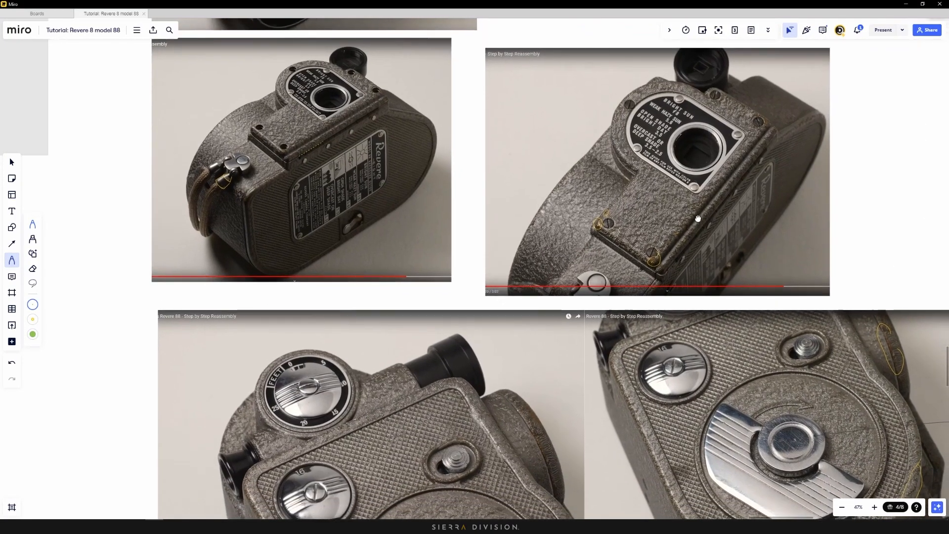
pyautogui.scroll(2, 641, 255)
pyautogui.keyDown('ctrl'); pyautogui.scroll(8, 641, 255); pyautogui.keyUp('ctrl')
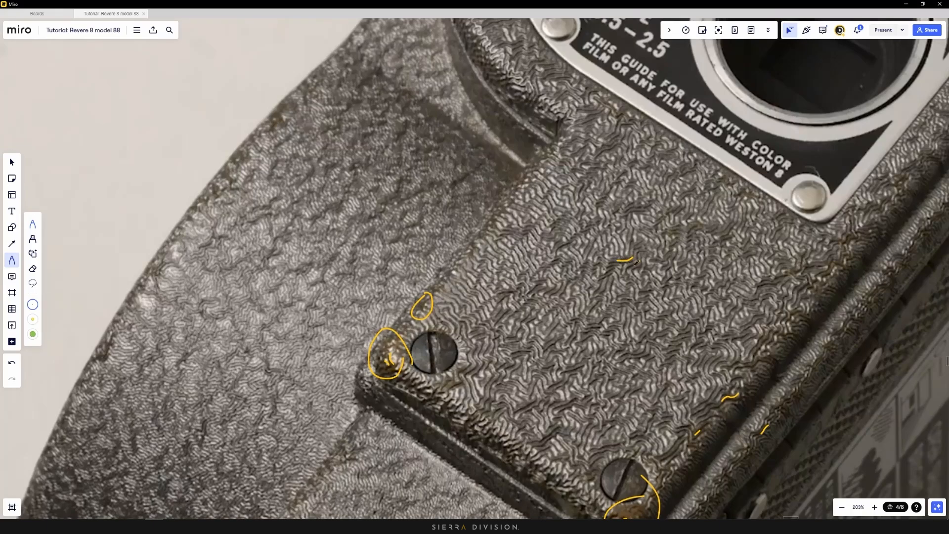
pyautogui.moveTo(688, 327)
pyautogui.mouseDown()
pyautogui.moveTo(673, 330)
pyautogui.moveTo(666, 318)
pyautogui.mouseUp()
pyautogui.keyDown('ctrl'); pyautogui.scroll(-5, 631, 309); pyautogui.keyUp('ctrl')
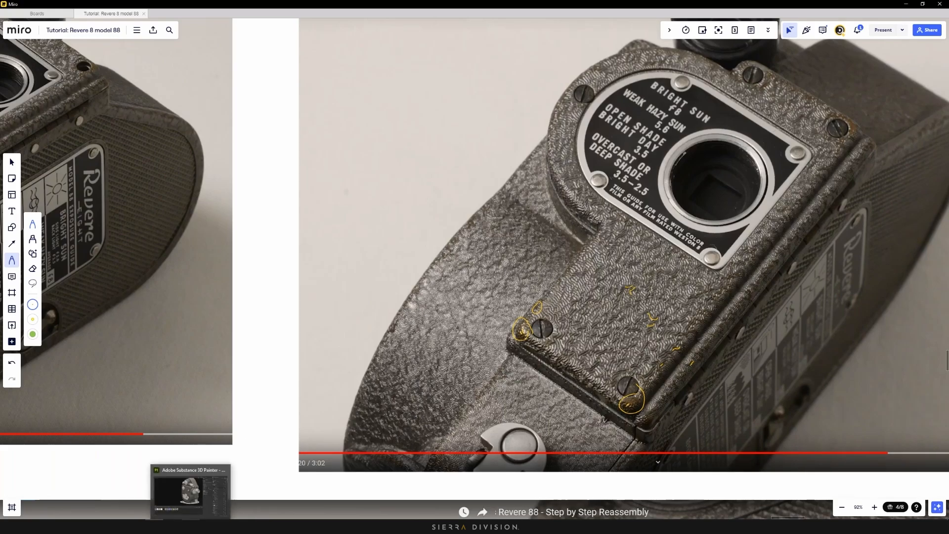
pyautogui.click(190, 526)
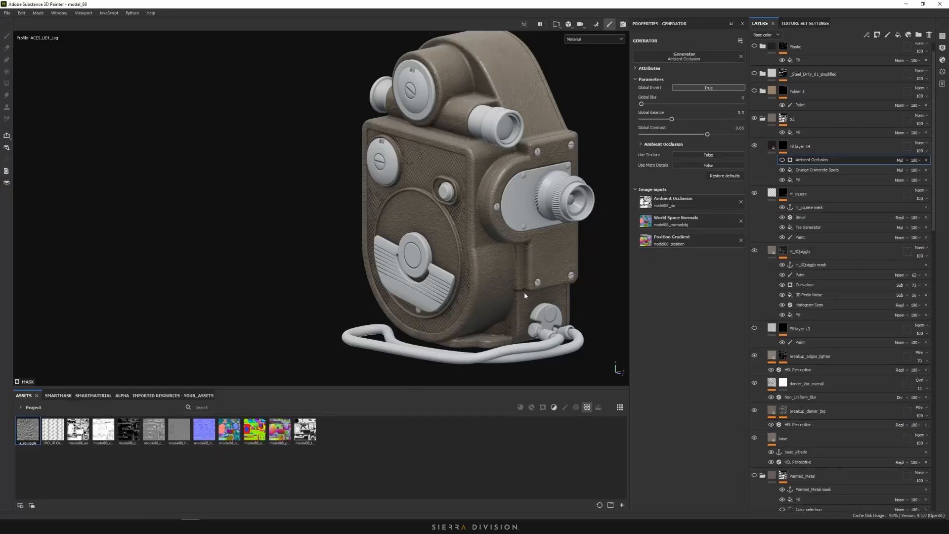
# Add Fill layer 15 affecting only roughness, set to about 0.6183
pyautogui.keyDown('alt'); pyautogui.keyDown('shift'); pyautogui.moveTo(524, 289); pyautogui.dragTo(447, 256); pyautogui.keyUp('shift'); pyautogui.keyUp('alt')
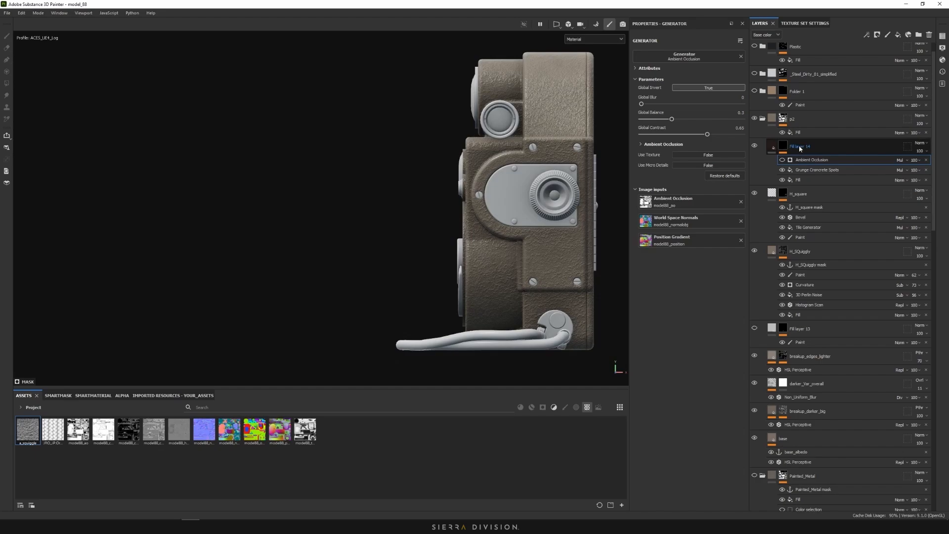
pyautogui.scroll(4, 520, 177)
pyautogui.keyDown('alt'); pyautogui.moveTo(521, 185); pyautogui.dragTo(598, 205); pyautogui.keyUp('alt')
pyautogui.keyDown('alt'); pyautogui.moveTo(598, 205); pyautogui.dragTo(548, 220, button='middle'); pyautogui.keyUp('alt')
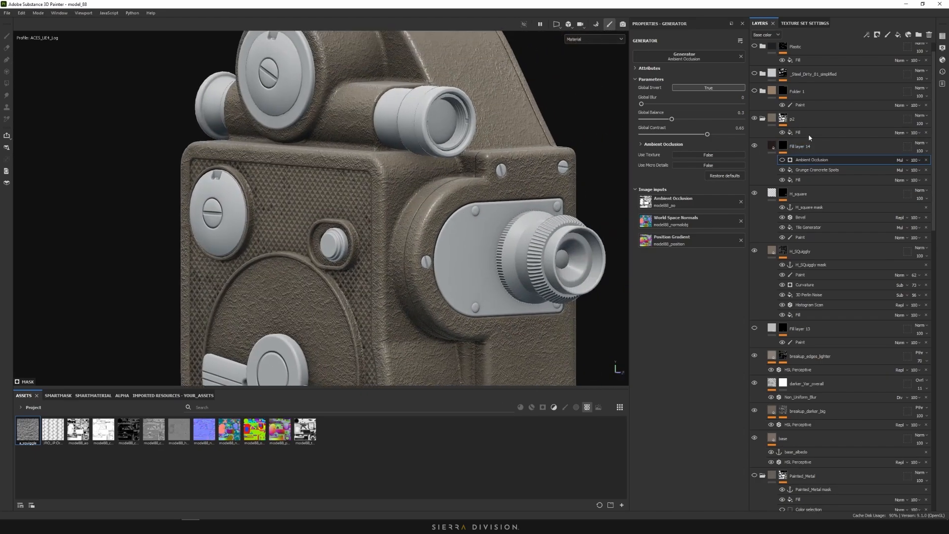
pyautogui.click(898, 35)
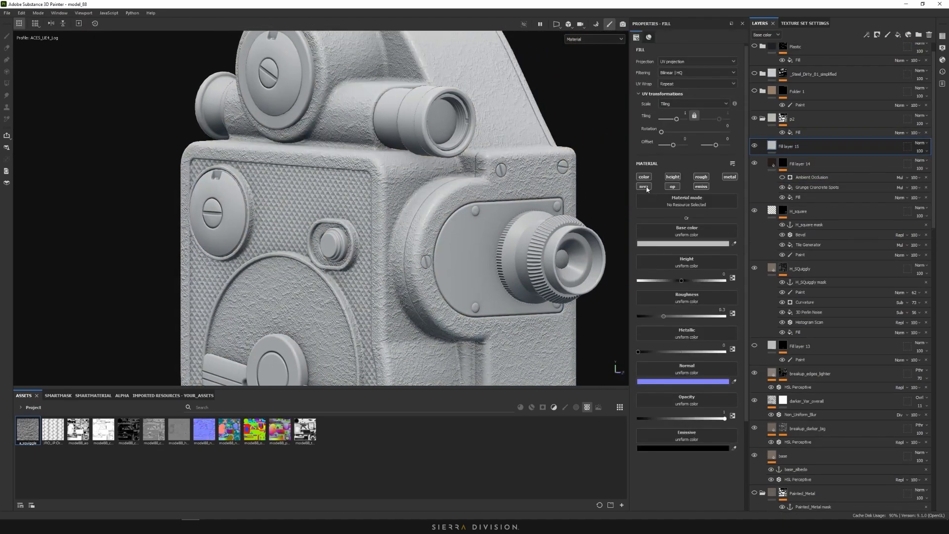
pyautogui.click(643, 187)
pyautogui.click(672, 186)
pyautogui.click(643, 177)
pyautogui.click(701, 186)
pyautogui.click(729, 176)
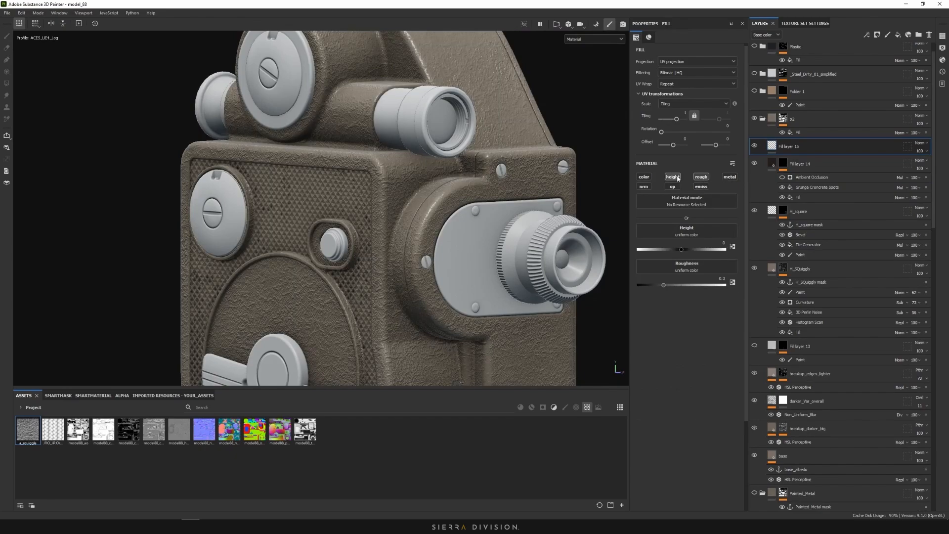
pyautogui.click(675, 177)
pyautogui.moveTo(666, 250); pyautogui.dragTo(695, 255)
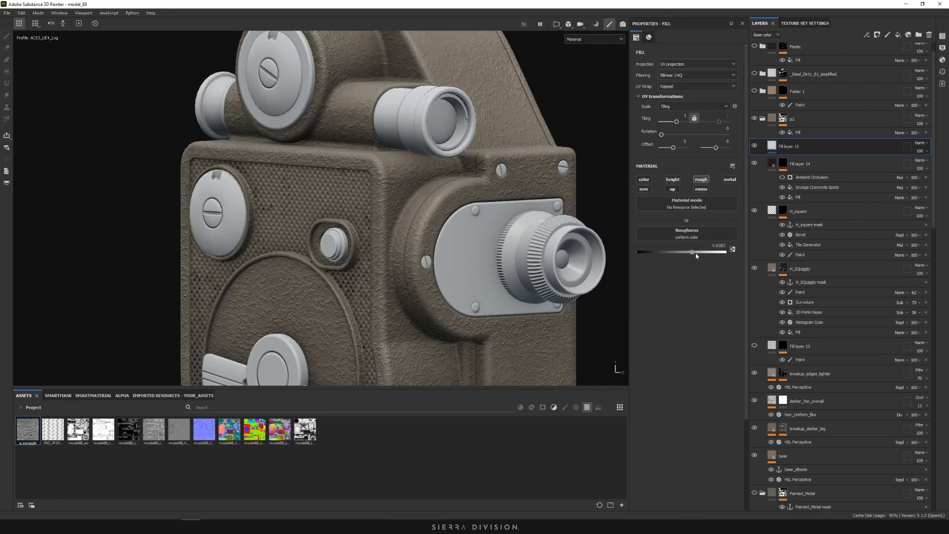
# Give Fill layer 15 a black mask with a fill effect sourced from the anchor points
pyautogui.rightClick(771, 147)
pyautogui.click(790, 156)
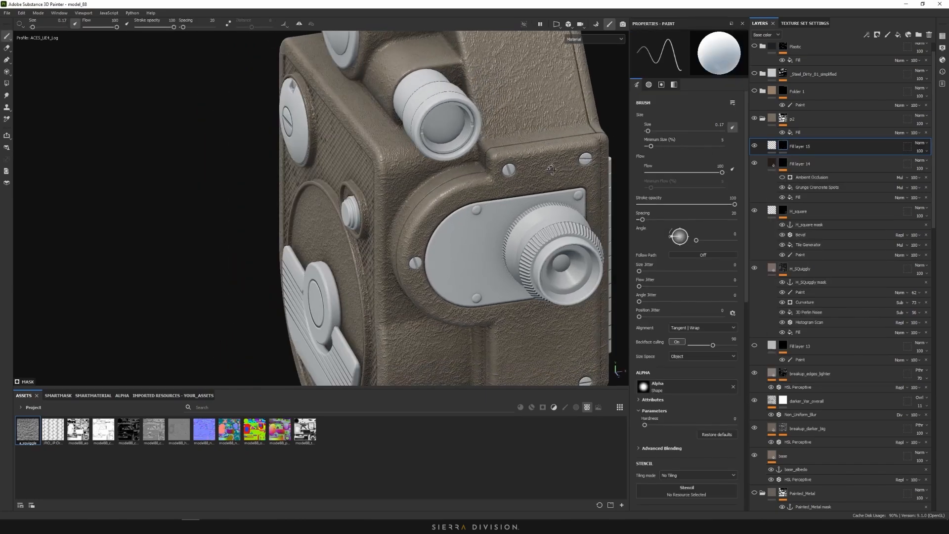
pyautogui.rightClick(783, 146)
pyautogui.click(811, 401)
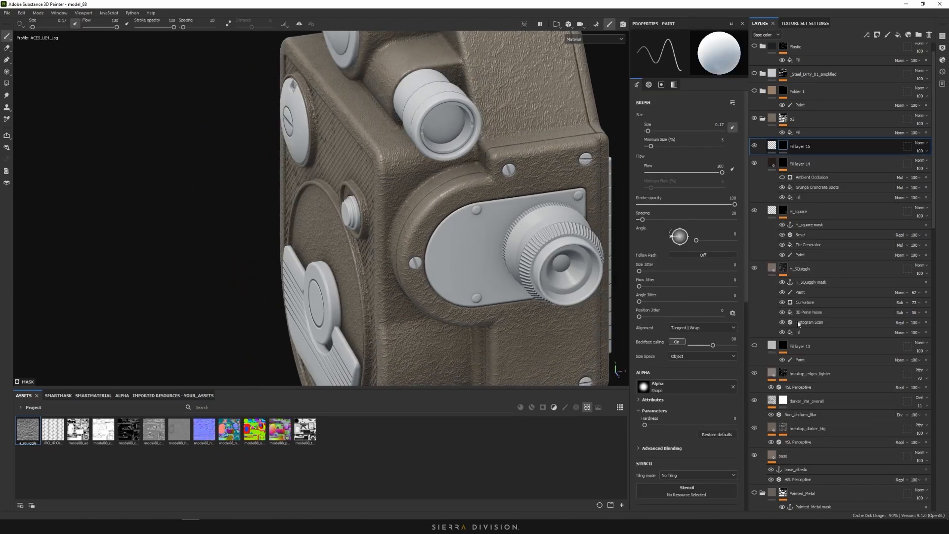
pyautogui.click(707, 182)
pyautogui.click(761, 191)
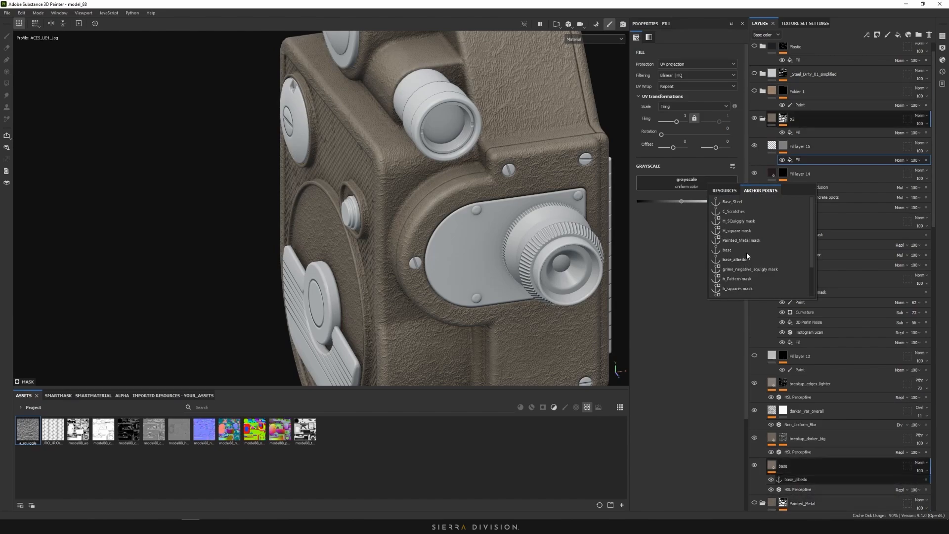
# Drive the mask fill with the H_SQuiggly mask anchor, inverted and with tightened levels
pyautogui.click(744, 222)
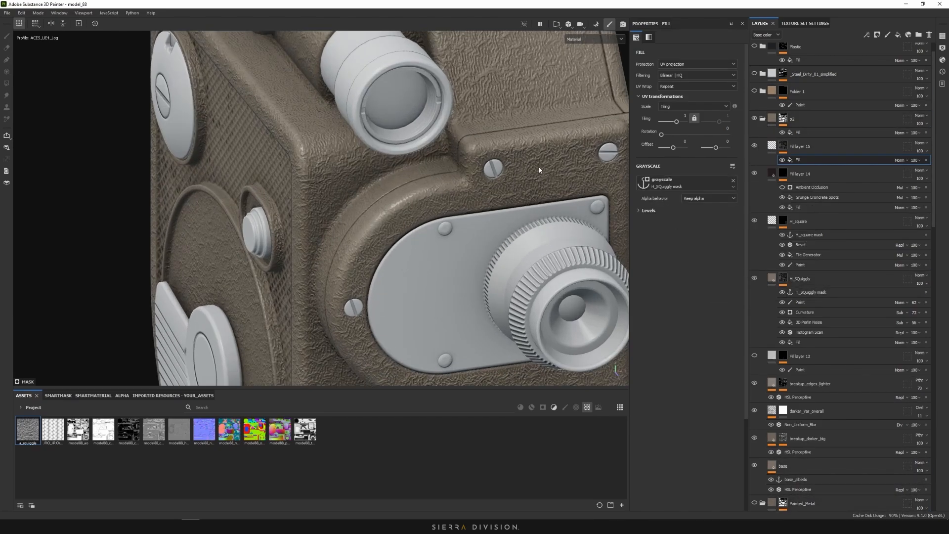
pyautogui.keyDown('alt'); pyautogui.click(772, 146); pyautogui.keyUp('alt')
pyautogui.scroll(5, 529, 170)
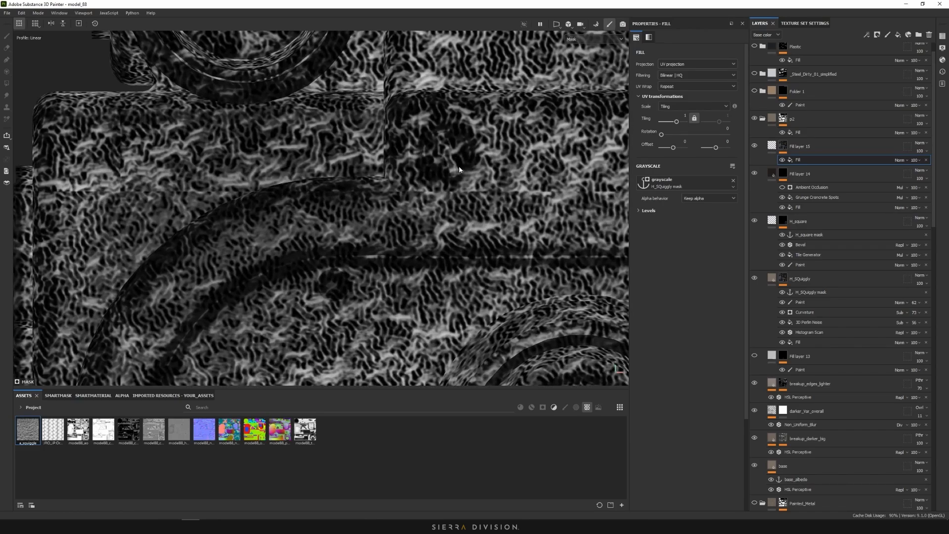
pyautogui.click(639, 211)
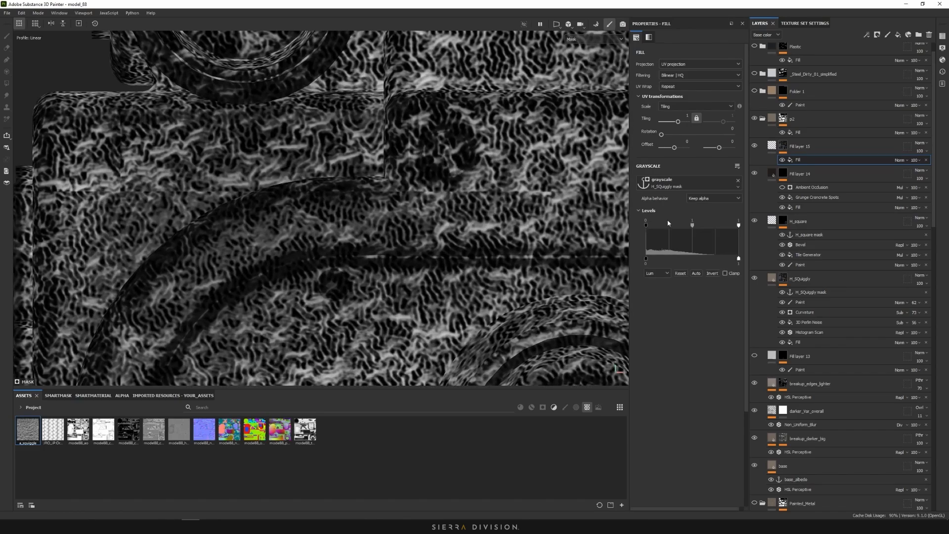
pyautogui.click(708, 274)
pyautogui.scroll(-3, 497, 171)
pyautogui.keyDown('alt'); pyautogui.moveTo(496, 171); pyautogui.dragTo(619, 190); pyautogui.keyUp('alt')
pyautogui.scroll(3, 470, 151)
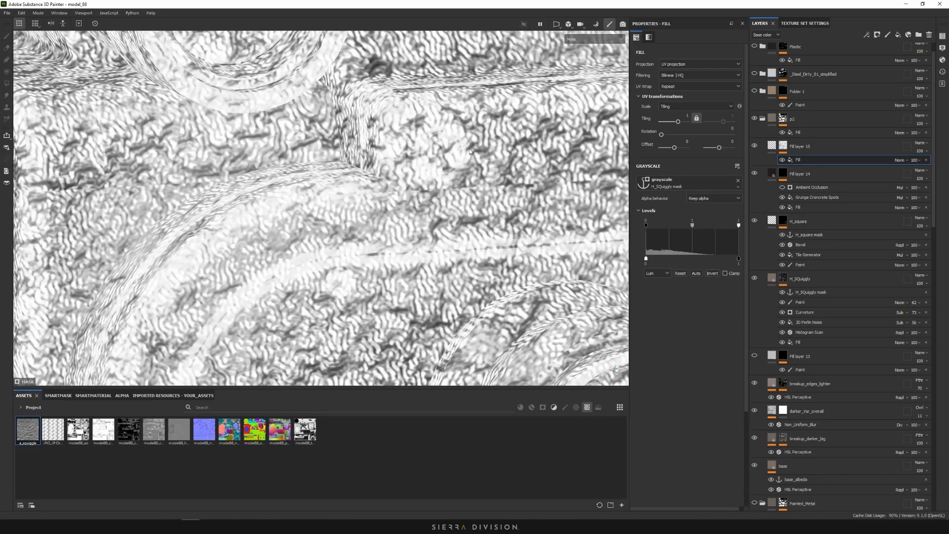
pyautogui.moveTo(739, 226); pyautogui.dragTo(681, 227)
pyautogui.scroll(-5, 535, 198)
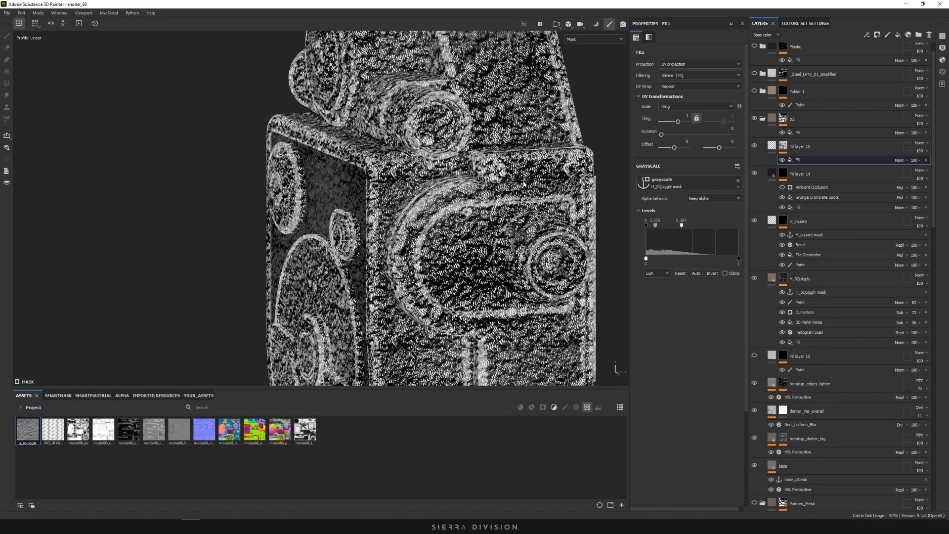
pyautogui.keyDown('alt'); pyautogui.moveTo(536, 198); pyautogui.dragTo(556, 217); pyautogui.keyUp('alt')
# Add a second fill effect to Fill layer 15's mask and pick its grayscale source
pyautogui.rightClick(812, 159)
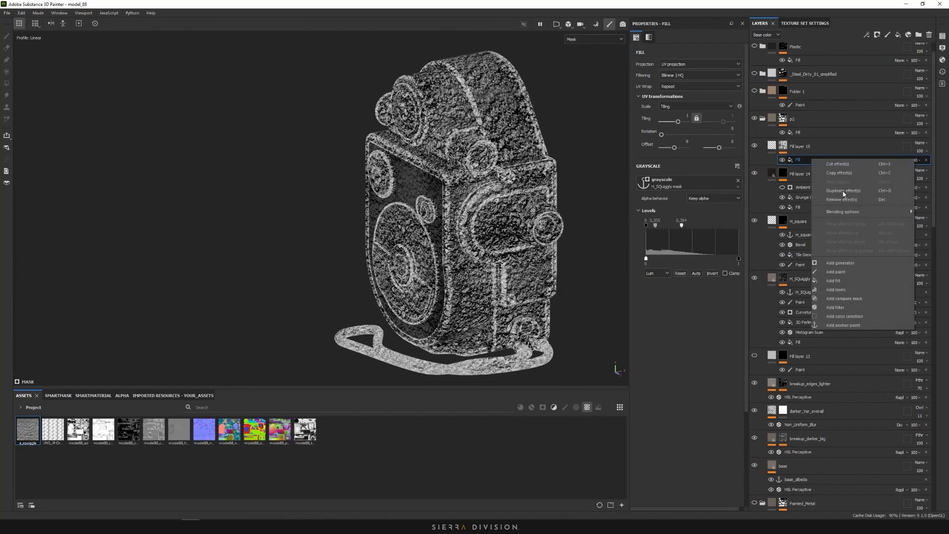
pyautogui.click(857, 280)
pyautogui.click(712, 183)
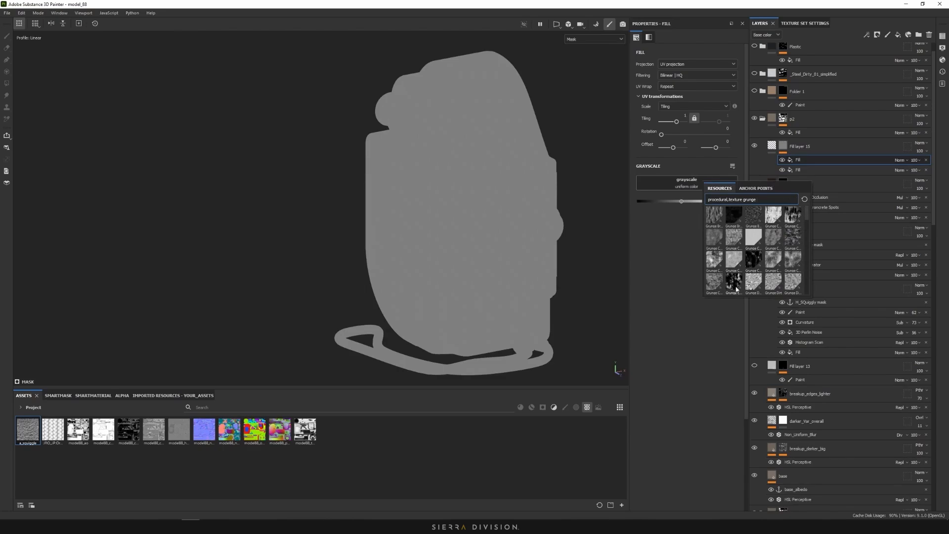
# Set the second fill to 3D Perlin Noise at scale 9.16, subtracting from the mask
pyautogui.moveTo(716, 266)
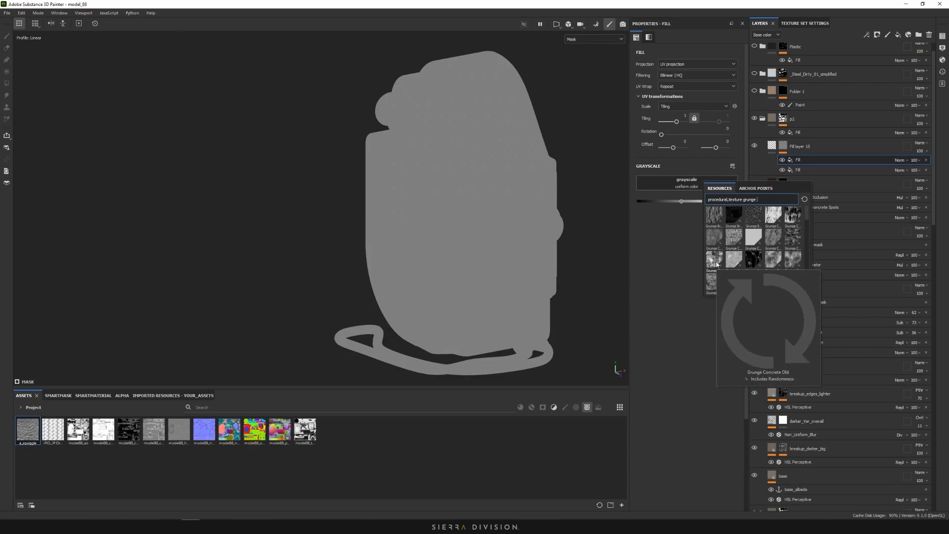
pyautogui.scroll(-3, 764, 280)
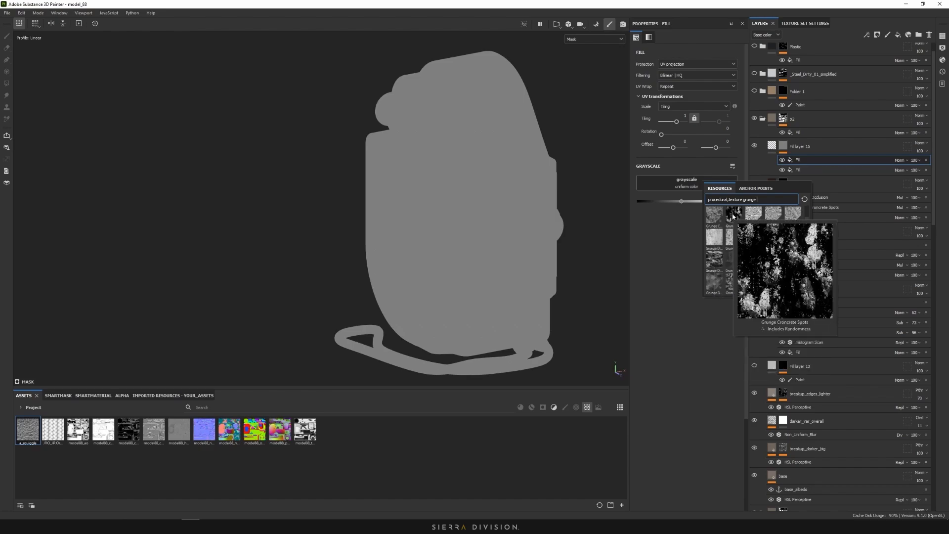
pyautogui.scroll(1, 791, 220)
pyautogui.moveTo(766, 203); pyautogui.dragTo(744, 205)
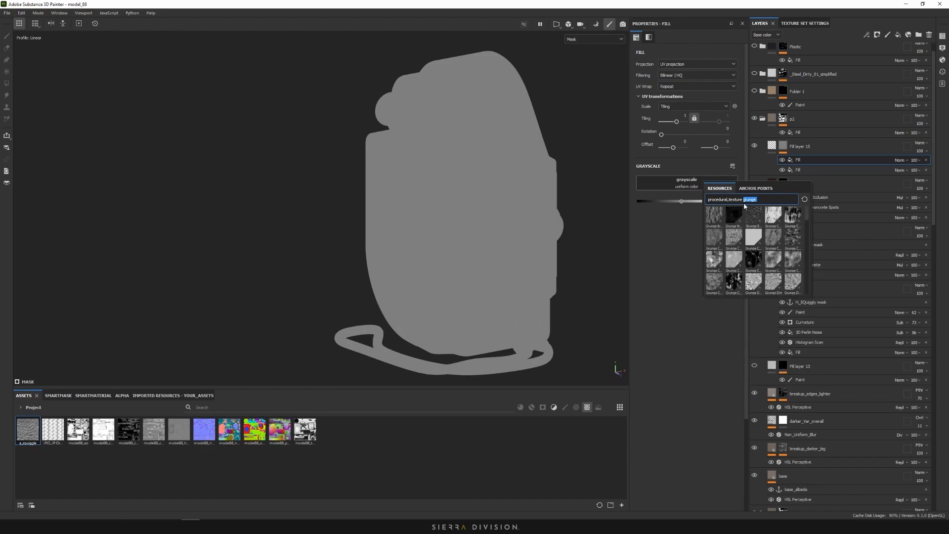
pyautogui.write('noi')
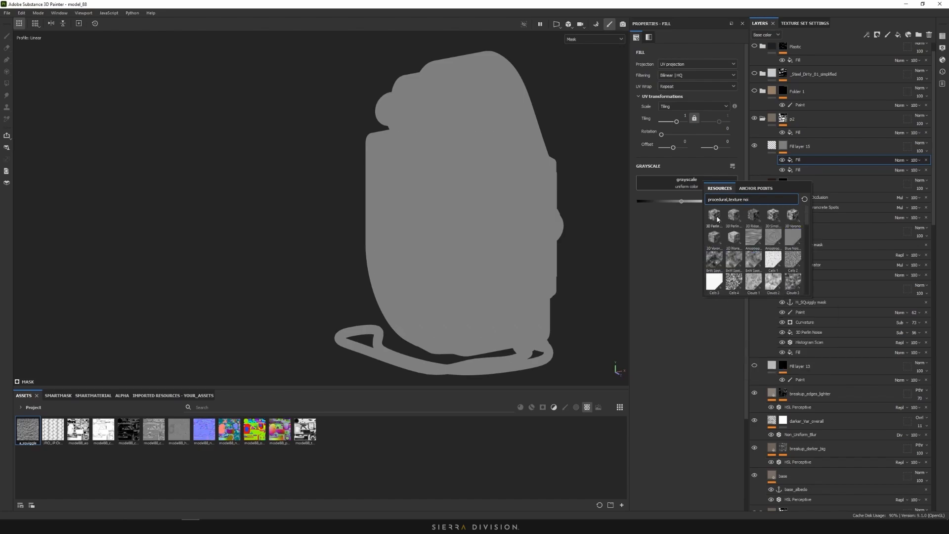
pyautogui.click(715, 216)
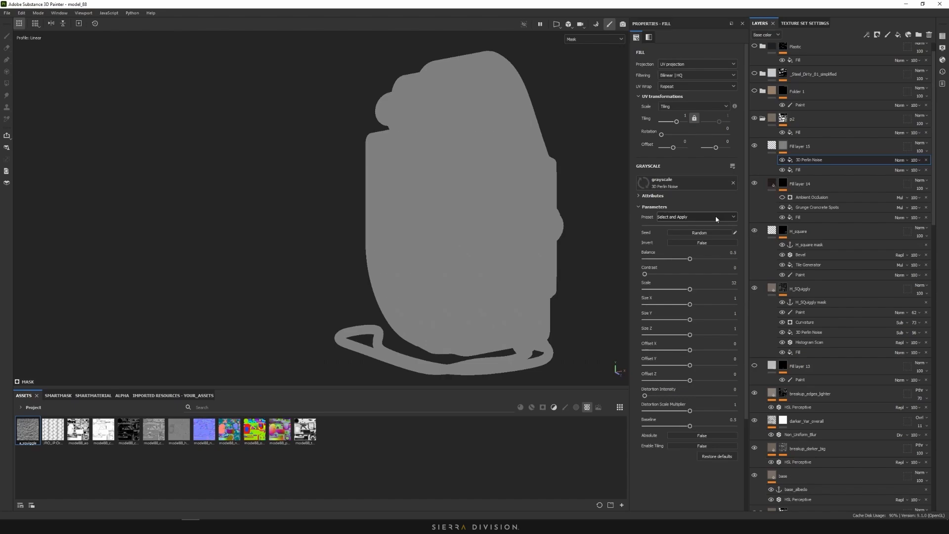
pyautogui.click(670, 290)
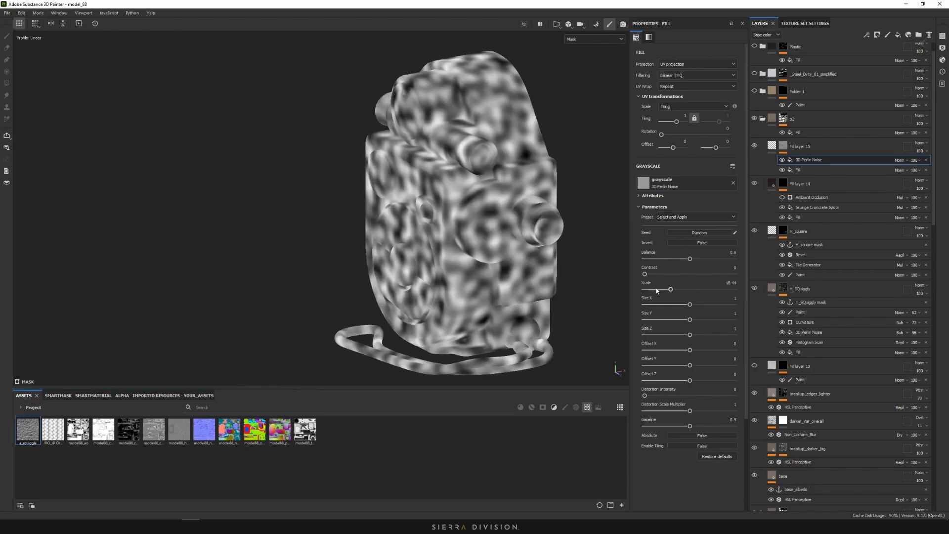
pyautogui.click(656, 290)
pyautogui.scroll(5, 509, 154)
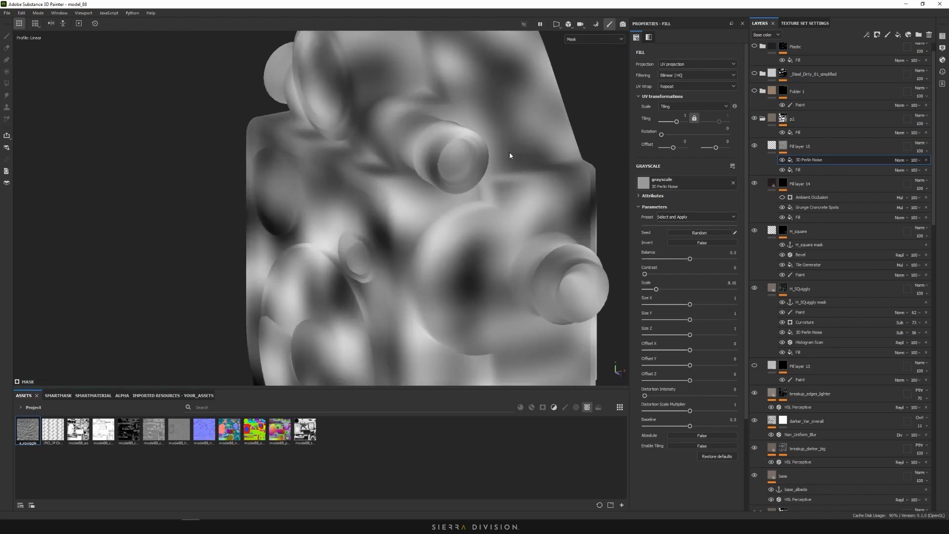
pyautogui.click(907, 163)
pyautogui.click(909, 236)
pyautogui.scroll(-5, 532, 183)
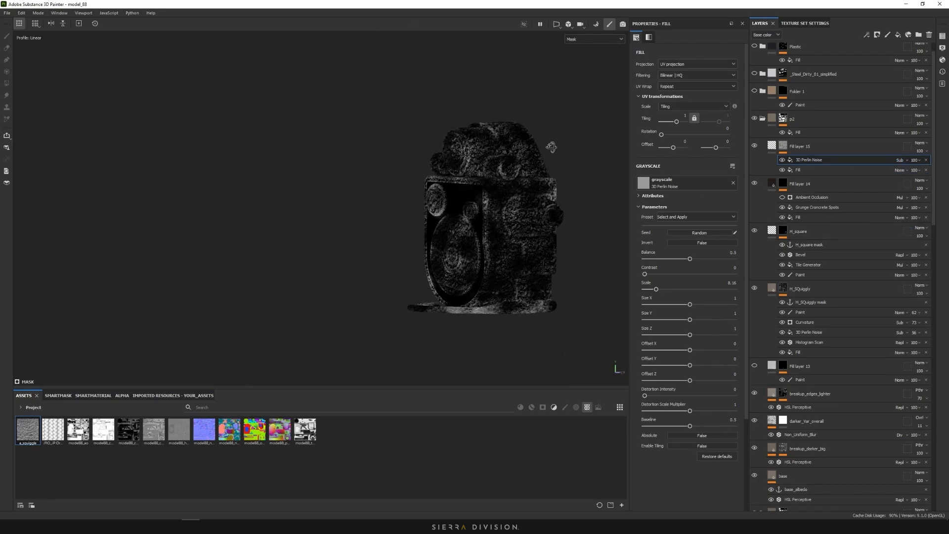
# Compare the roughness channel with Fill layer 15 hidden and shown, then return to Material view
pyautogui.click(594, 39)
pyautogui.click(593, 88)
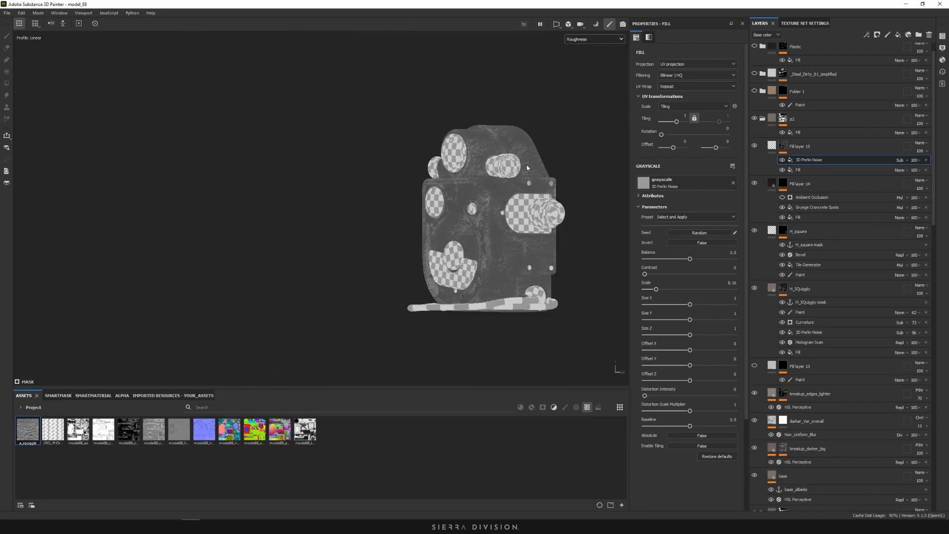
pyautogui.scroll(5, 527, 164)
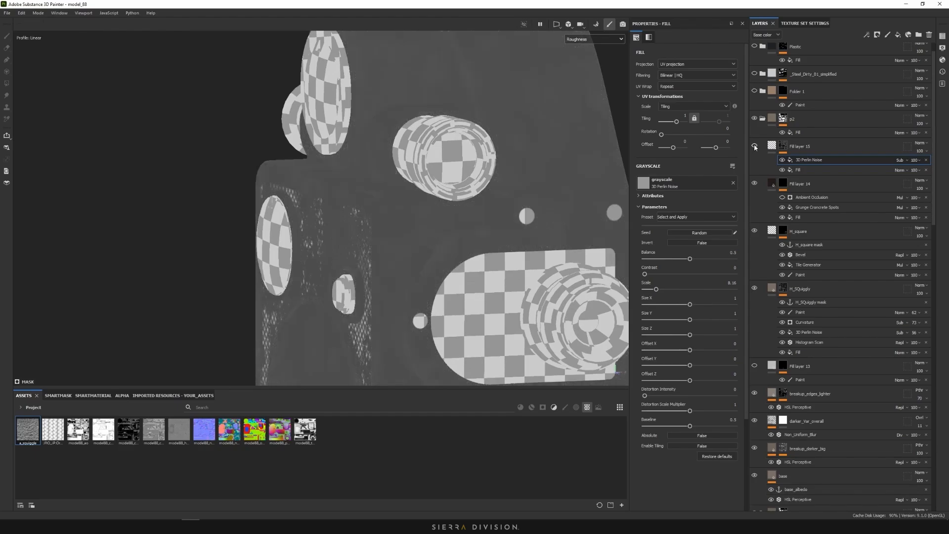
pyautogui.click(754, 147)
pyautogui.click(754, 147)
pyautogui.click(755, 147)
pyautogui.click(604, 40)
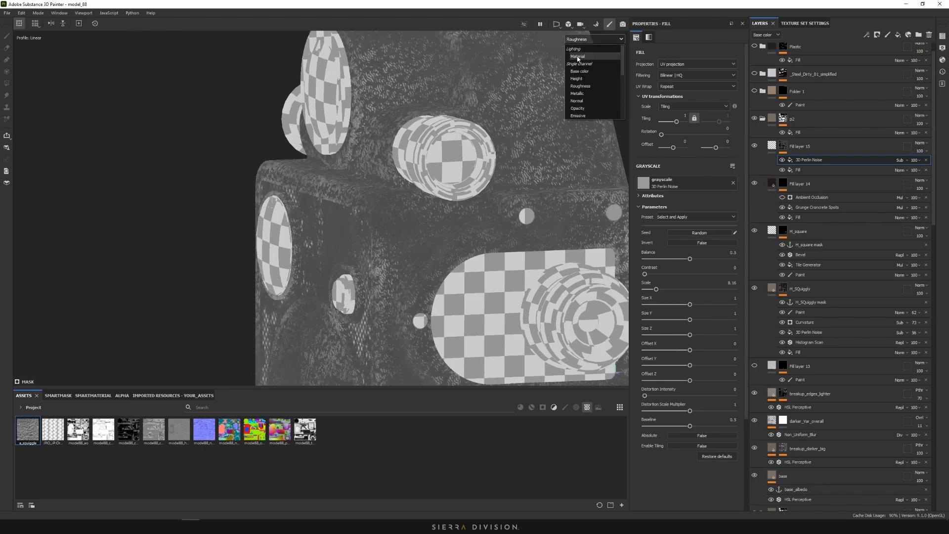
pyautogui.click(590, 58)
# Rotate the environment lighting across the camera and hide Fill layer 15
pyautogui.scroll(4, 524, 122)
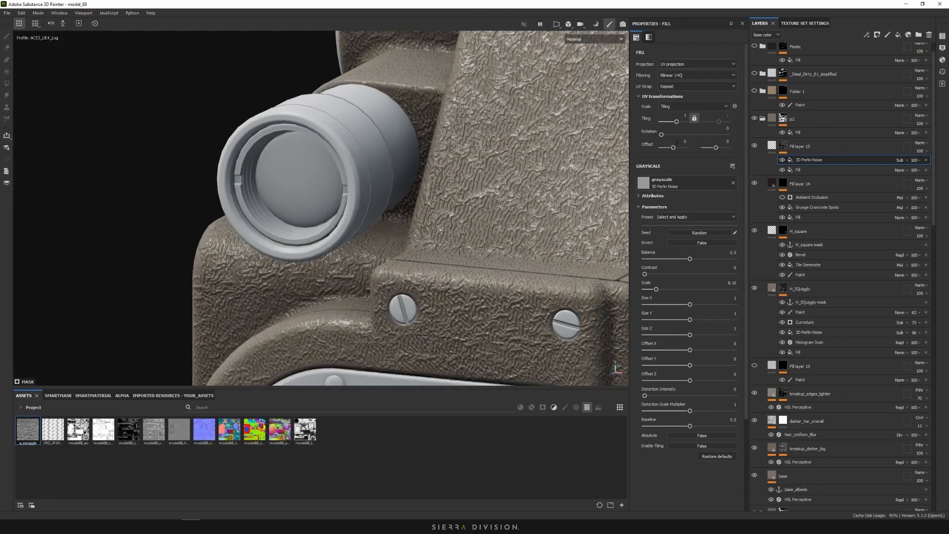
pyautogui.keyDown('shift'); pyautogui.moveTo(576, 157); pyautogui.dragTo(600, 159, button='right'); pyautogui.keyUp('shift')
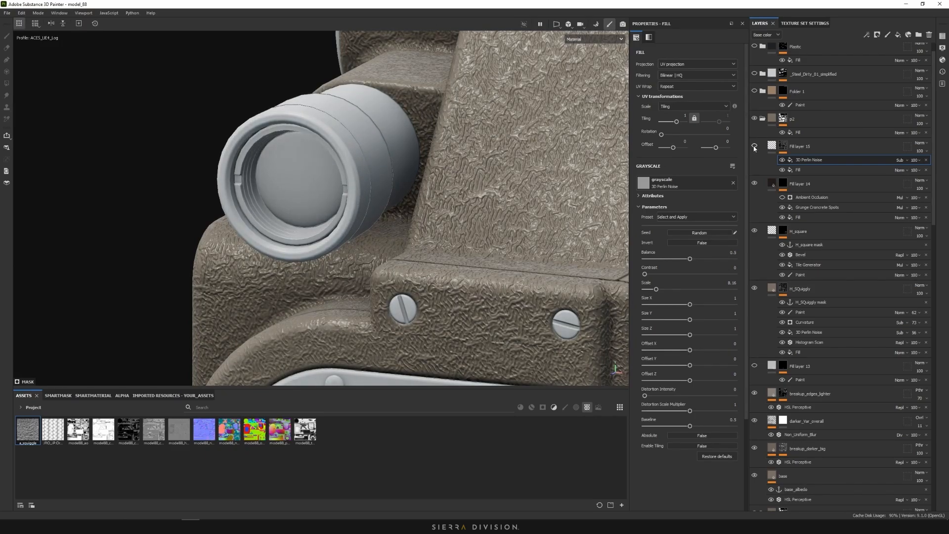
pyautogui.scroll(-5, 507, 163)
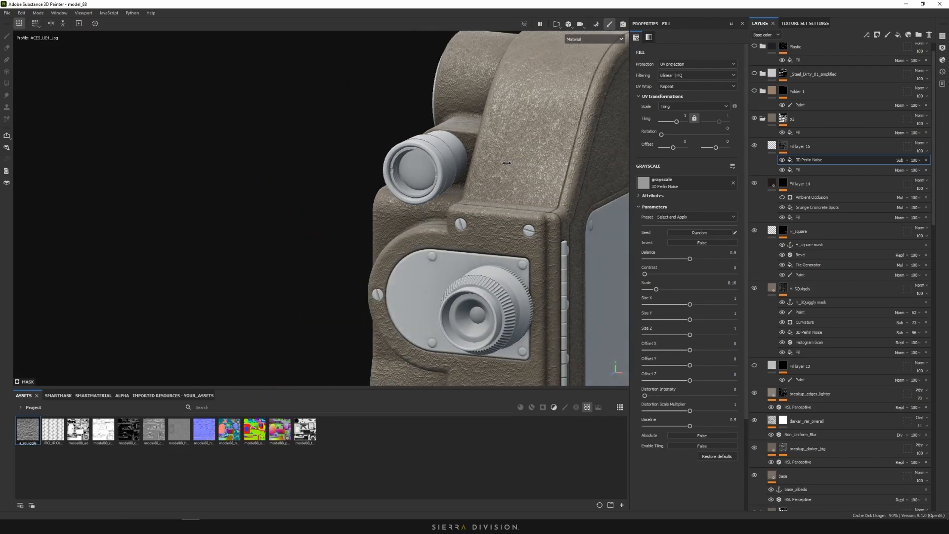
pyautogui.click(755, 147)
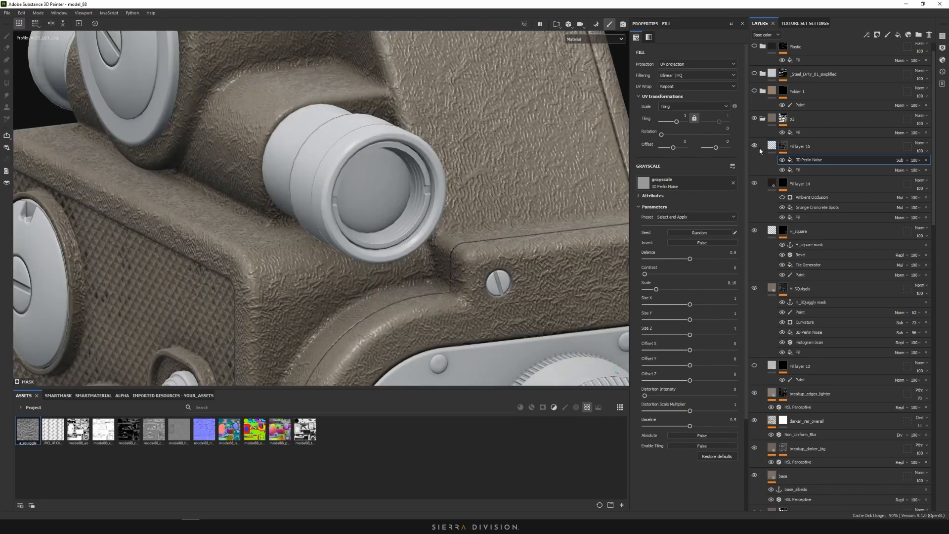
# Enable base colour on Fill layer 15 and set its blend mode to Multiply
pyautogui.click(761, 149)
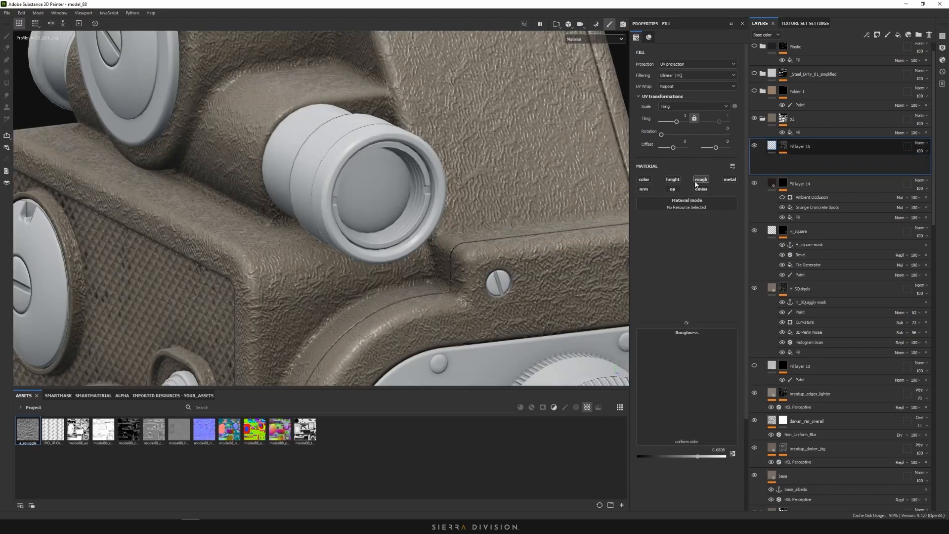
pyautogui.click(645, 181)
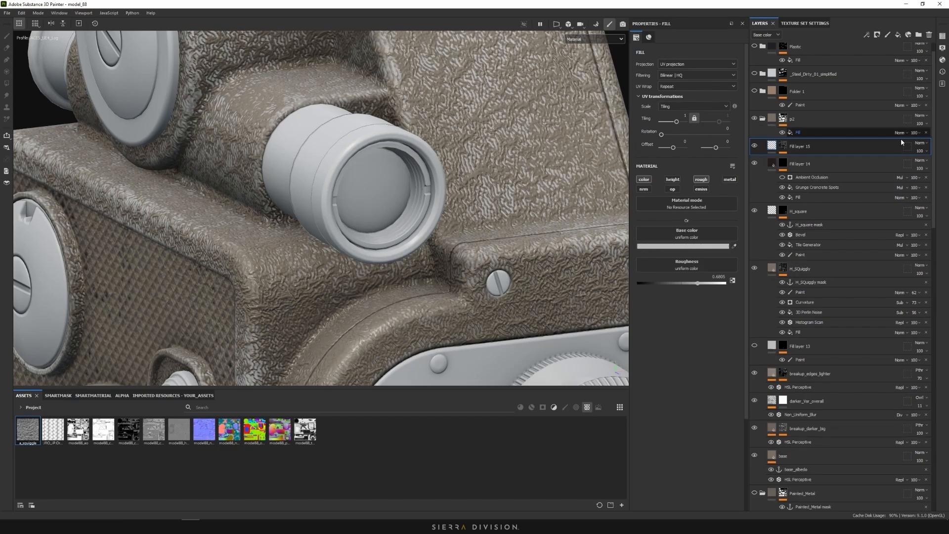
pyautogui.click(920, 142)
pyautogui.click(915, 179)
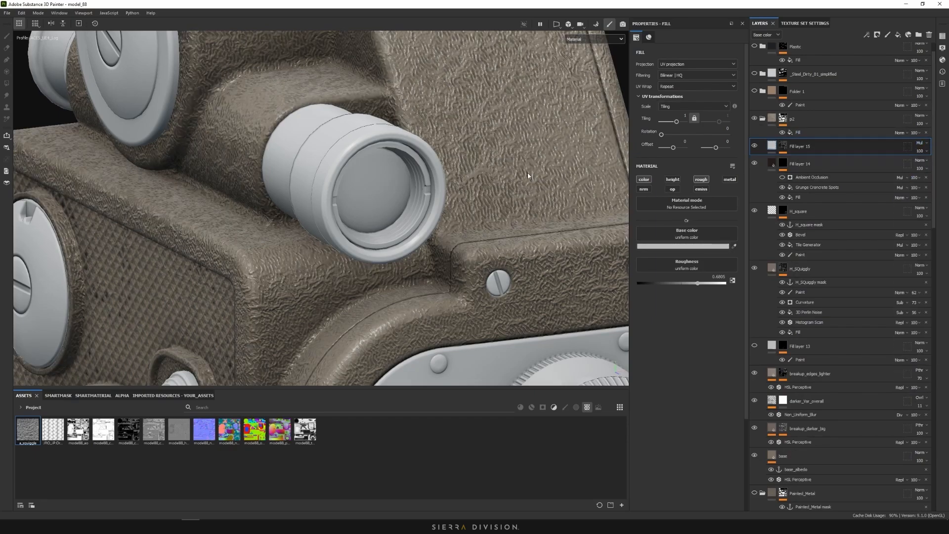
pyautogui.press('f')
pyautogui.keyDown('alt'); pyautogui.moveTo(493, 188); pyautogui.dragTo(448, 160); pyautogui.keyUp('alt')
pyautogui.scroll(4, 488, 165)
pyautogui.scroll(-5, 489, 166)
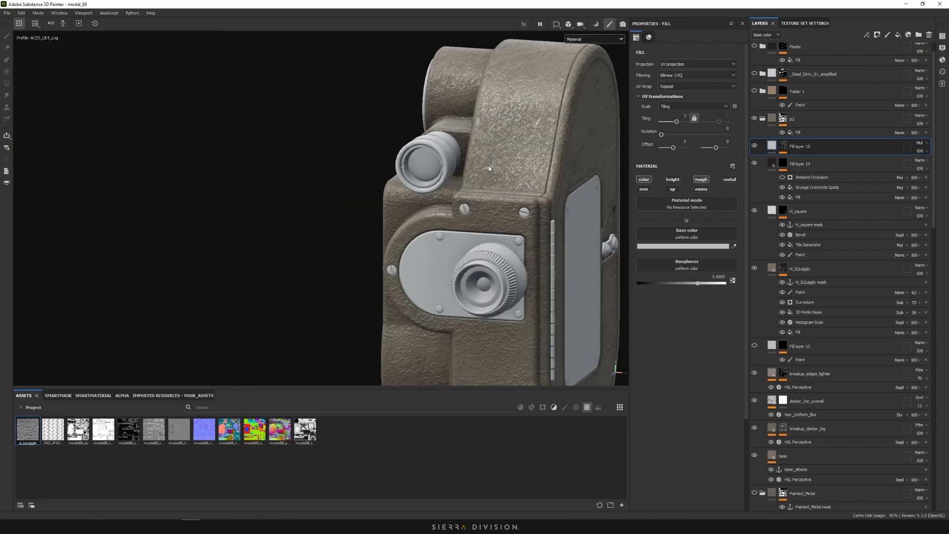
# Unhide Fill layer 15 and orbit around the camera's sides and rear to judge it
pyautogui.click(755, 147)
pyautogui.keyDown('alt'); pyautogui.moveTo(502, 143); pyautogui.dragTo(659, 139); pyautogui.keyUp('alt')
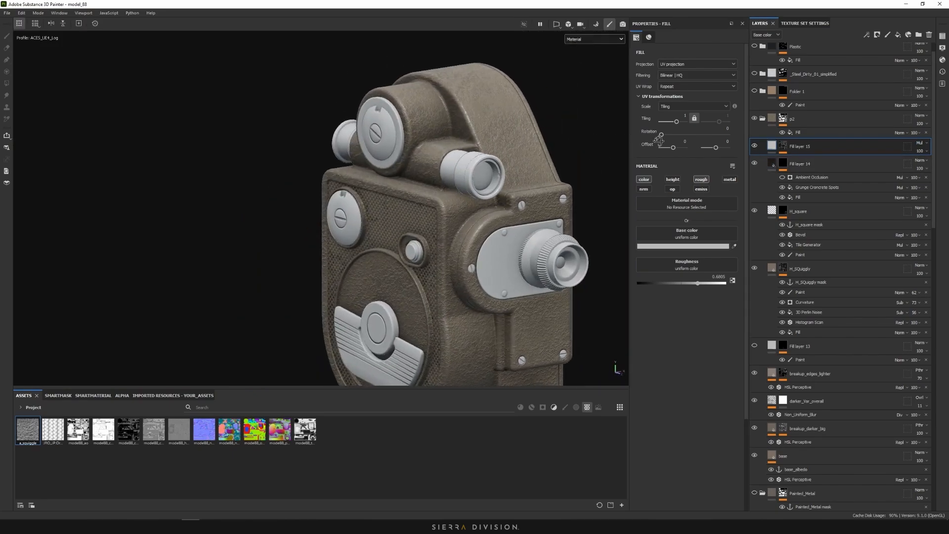
pyautogui.keyDown('alt'); pyautogui.moveTo(554, 144); pyautogui.dragTo(508, 150); pyautogui.keyUp('alt')
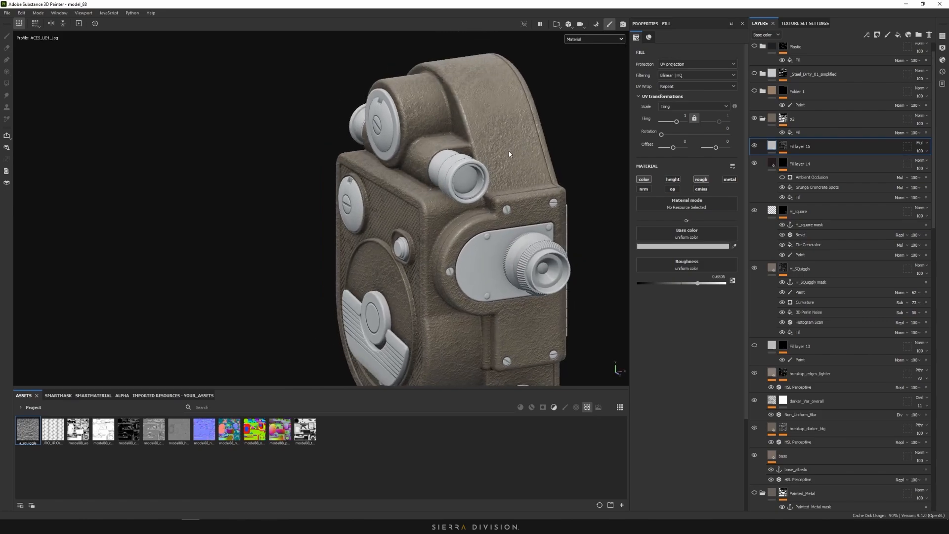
pyautogui.keyDown('alt'); pyautogui.moveTo(326, 222); pyautogui.dragTo(458, 234); pyautogui.keyUp('alt')
pyautogui.scroll(4, 427, 202)
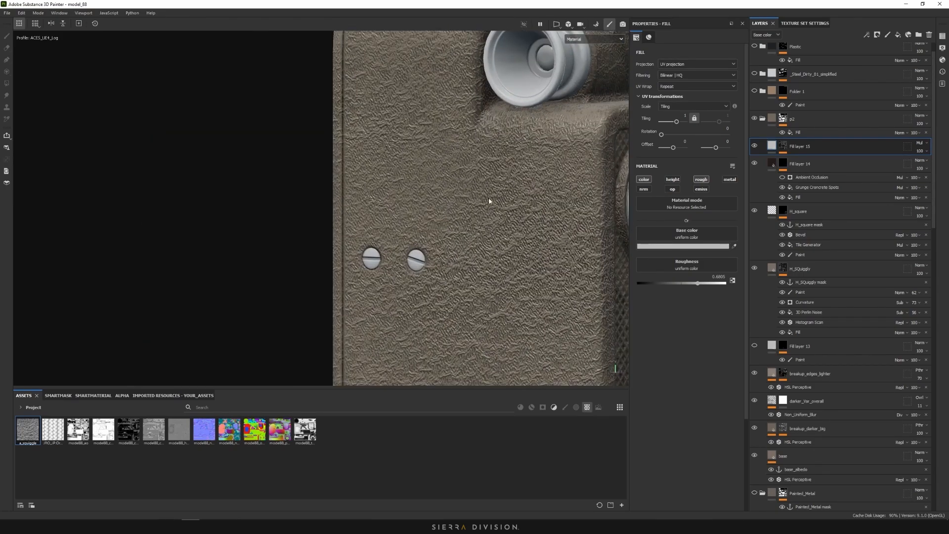
pyautogui.scroll(5, 488, 206)
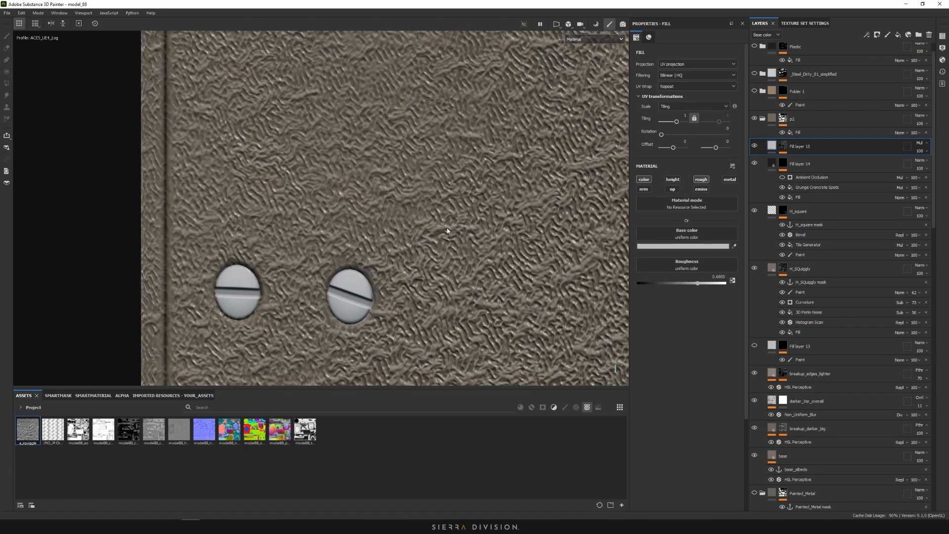
# Inspect the fill effect inside Fill layer 15's mask while viewing the camera front
pyautogui.click(783, 146)
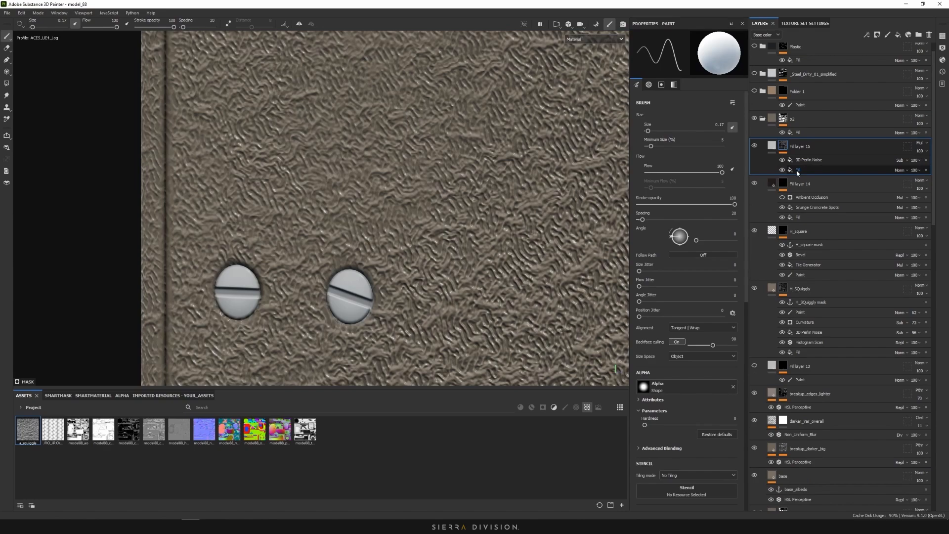
pyautogui.click(797, 170)
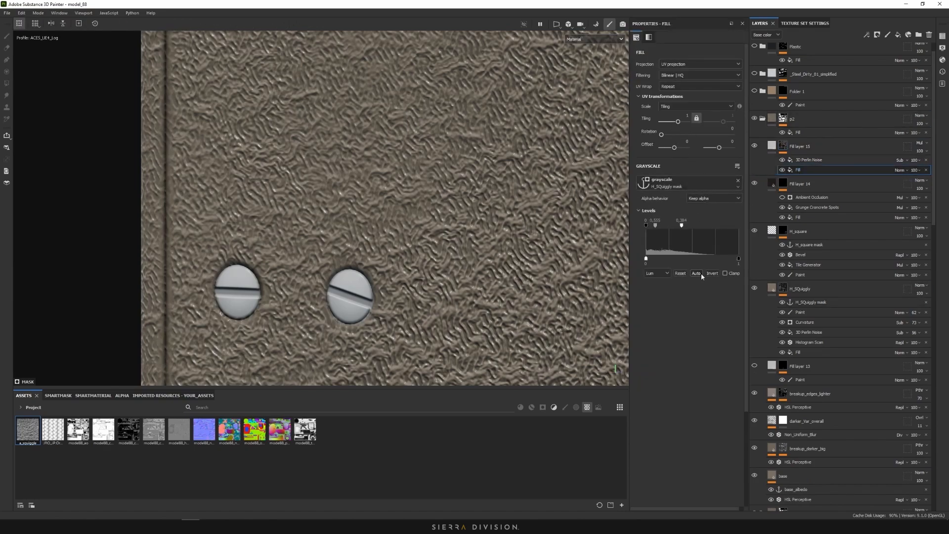
pyautogui.scroll(-10, 409, 226)
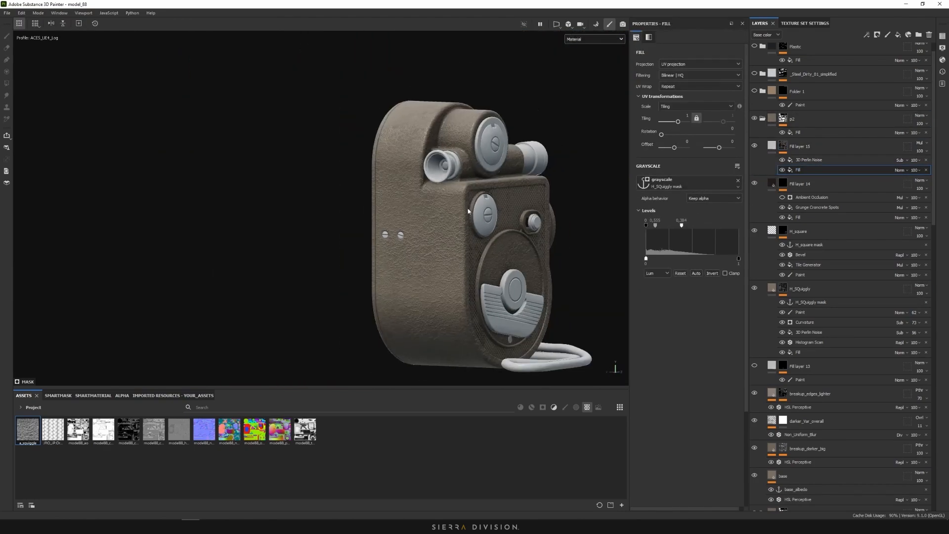
pyautogui.keyDown('alt'); pyautogui.moveTo(468, 211); pyautogui.dragTo(210, 211); pyautogui.keyUp('alt')
pyautogui.keyDown('alt'); pyautogui.moveTo(445, 198); pyautogui.dragTo(314, 189, button='middle'); pyautogui.keyUp('alt')
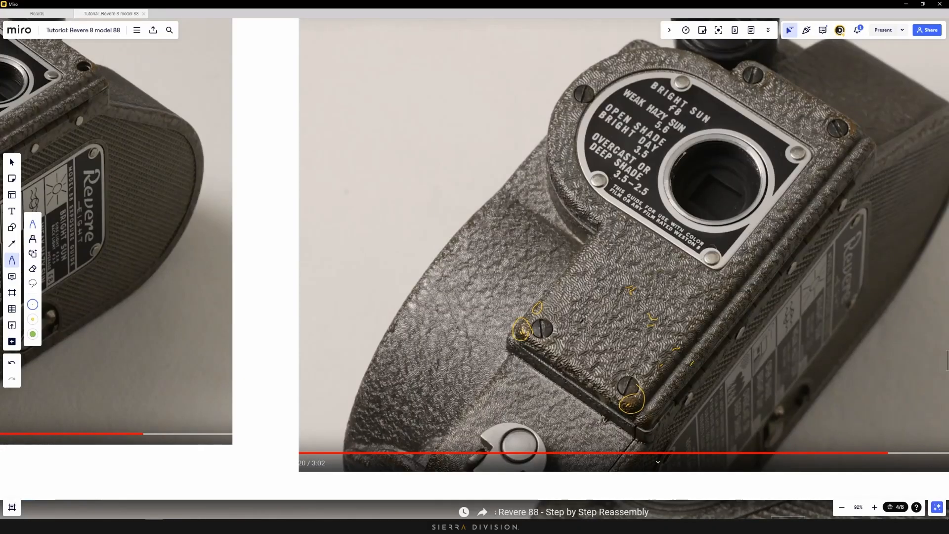
# Mark a grime spot inside the lower-right circle, discarding an undone arc in the left circle
pyautogui.scroll(5, 507, 302)
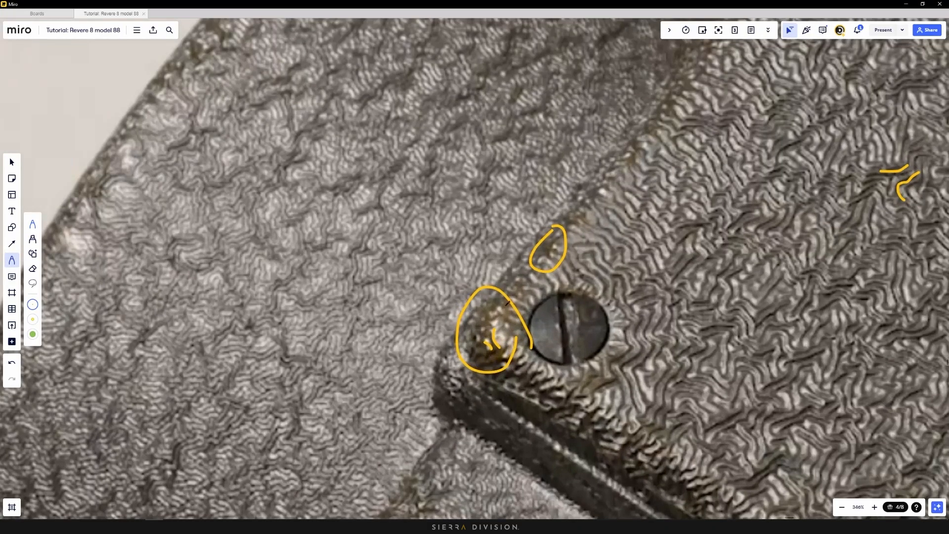
pyautogui.moveTo(508, 302)
pyautogui.mouseDown()
pyautogui.moveTo(472, 336)
pyautogui.moveTo(491, 348)
pyautogui.mouseUp()
pyautogui.hotkey('ctrl', 'z')
pyautogui.scroll(-5, 575, 346)
pyautogui.scroll(4, 716, 447)
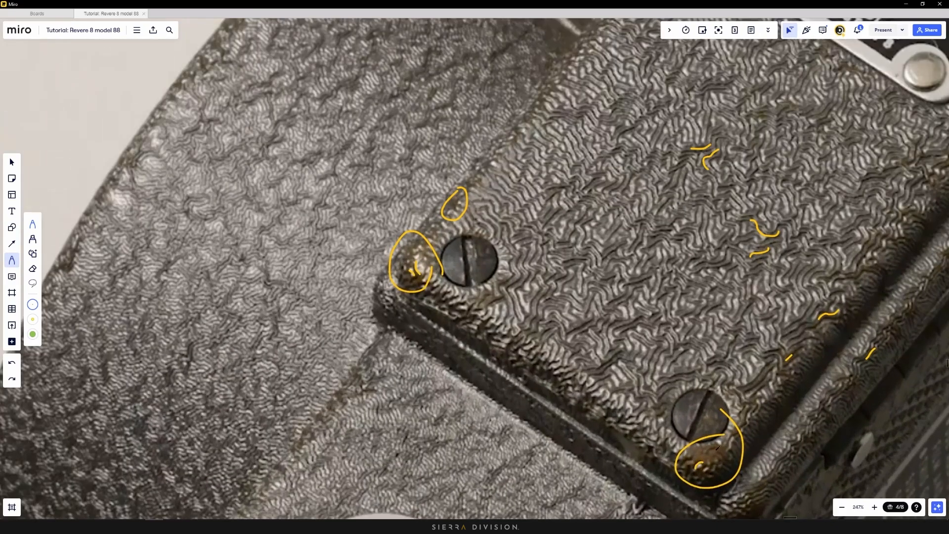
pyautogui.moveTo(705, 452)
pyautogui.mouseDown()
pyautogui.moveTo(702, 466)
pyautogui.moveTo(744, 444)
pyautogui.mouseUp()
# Add small yellow marks on the photo and trace a streak along the grime line
pyautogui.scroll(-5, 592, 277)
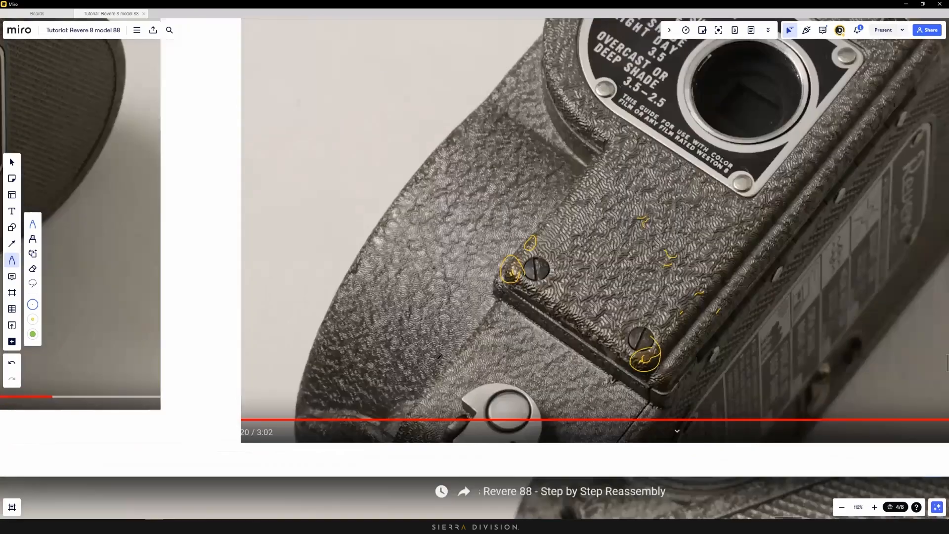
pyautogui.scroll(-5, 439, 356)
pyautogui.scroll(3, 712, 410)
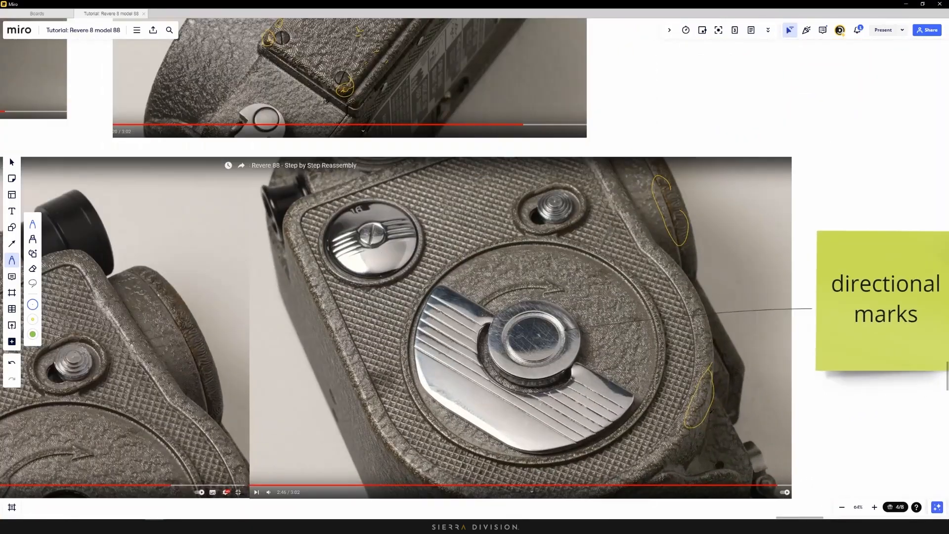
pyautogui.scroll(3, 712, 411)
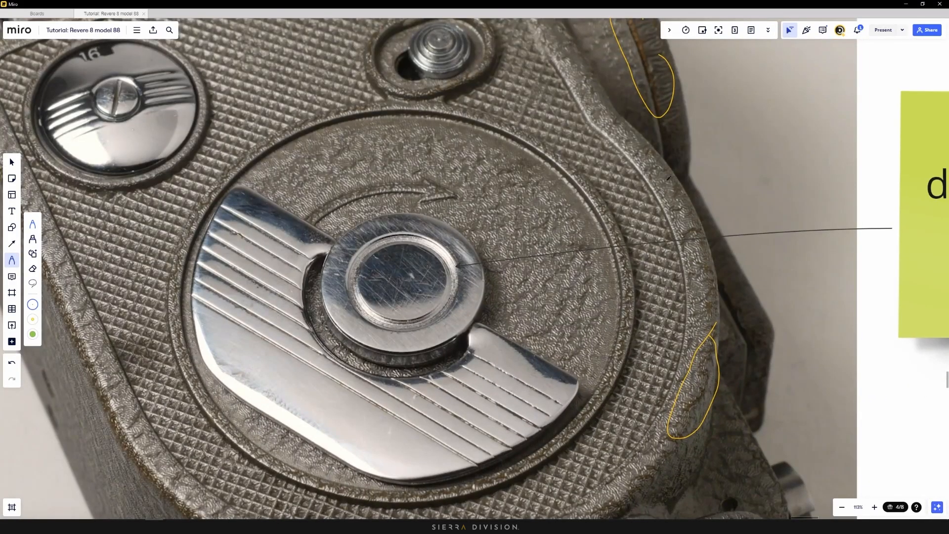
pyautogui.scroll(-4, 669, 178)
pyautogui.scroll(7, 645, 378)
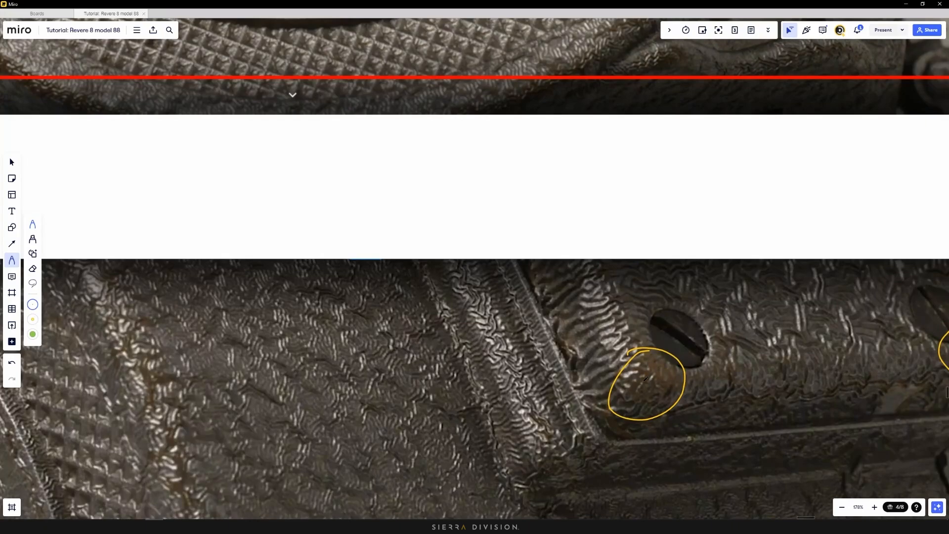
pyautogui.scroll(5, 645, 379)
pyautogui.moveTo(562, 349); pyautogui.dragTo(562, 357)
pyautogui.scroll(-6, 495, 378)
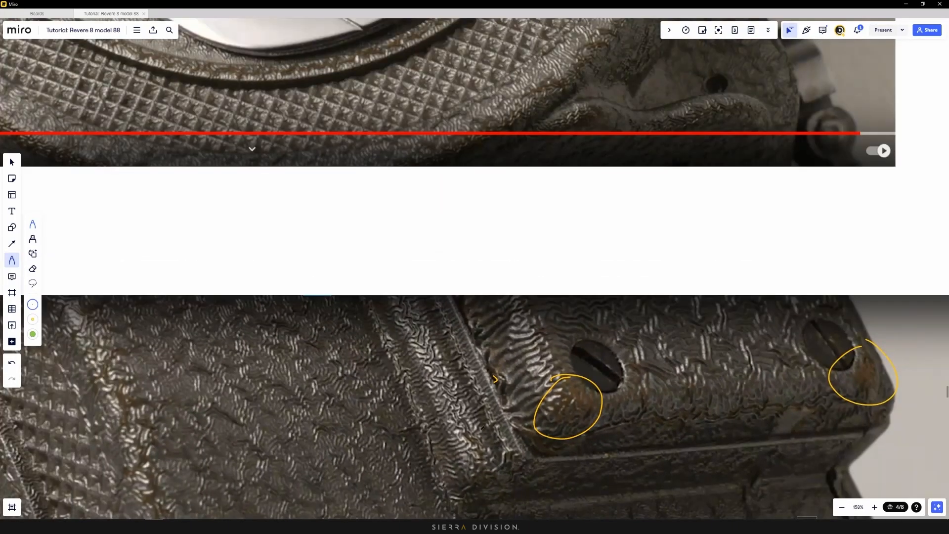
pyautogui.moveTo(481, 447)
pyautogui.mouseDown()
pyautogui.moveTo(470, 429)
pyautogui.moveTo(475, 445)
pyautogui.mouseUp()
pyautogui.scroll(-5, 482, 447)
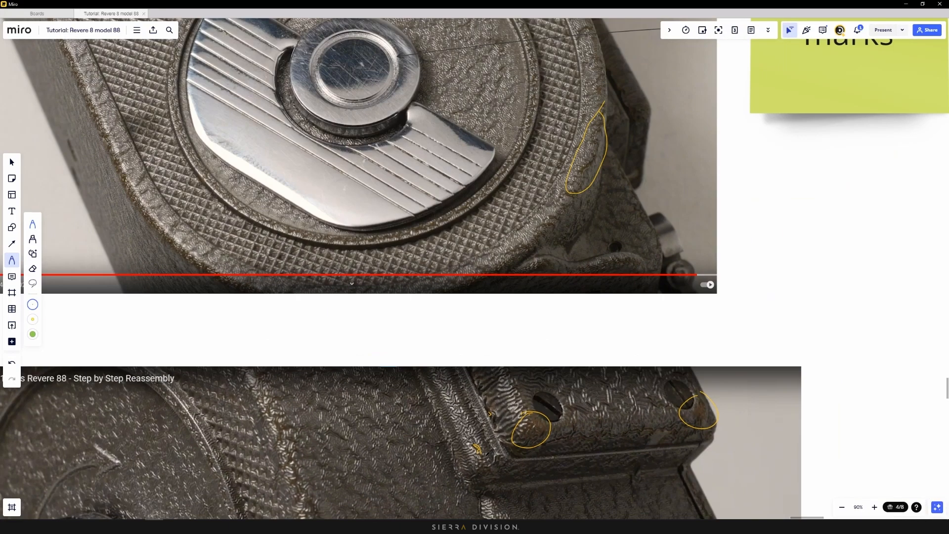
pyautogui.scroll(7, 360, 322)
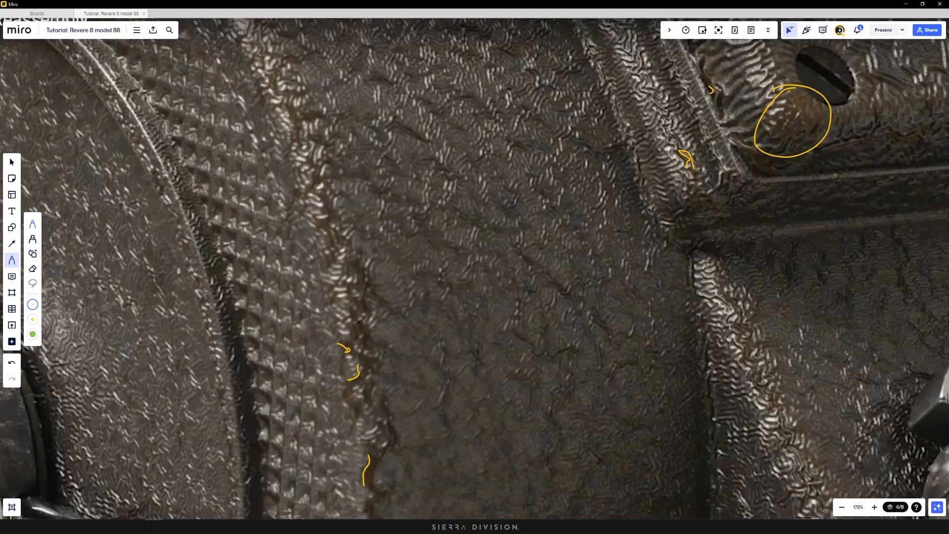
pyautogui.moveTo(361, 324)
pyautogui.mouseDown()
pyautogui.moveTo(379, 345)
pyautogui.moveTo(366, 341)
pyautogui.mouseUp()
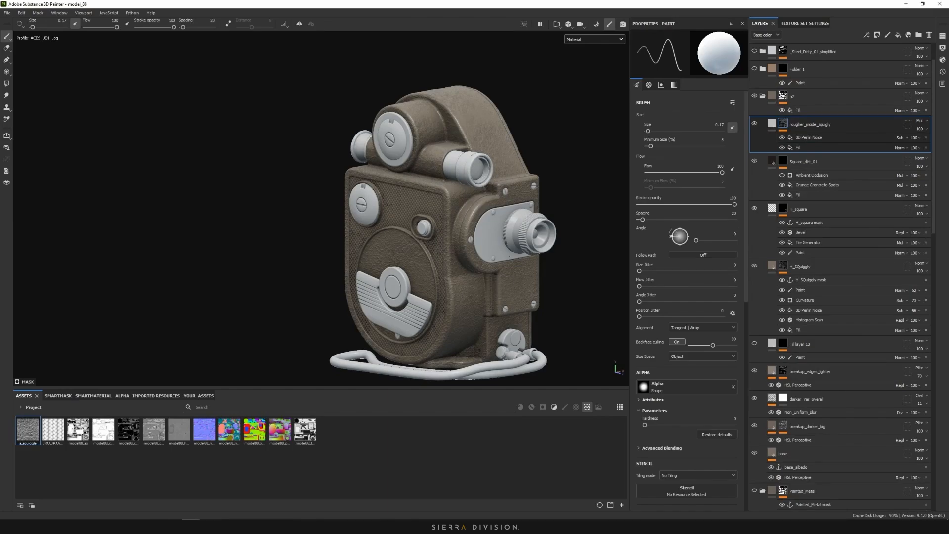
# Add Fill layer 14 above rougher_inside_squiggly with height, emissive, roughness and metallic disabled
pyautogui.keyDown('alt'); pyautogui.moveTo(445, 247); pyautogui.dragTo(446, 193, button='middle'); pyautogui.keyUp('alt')
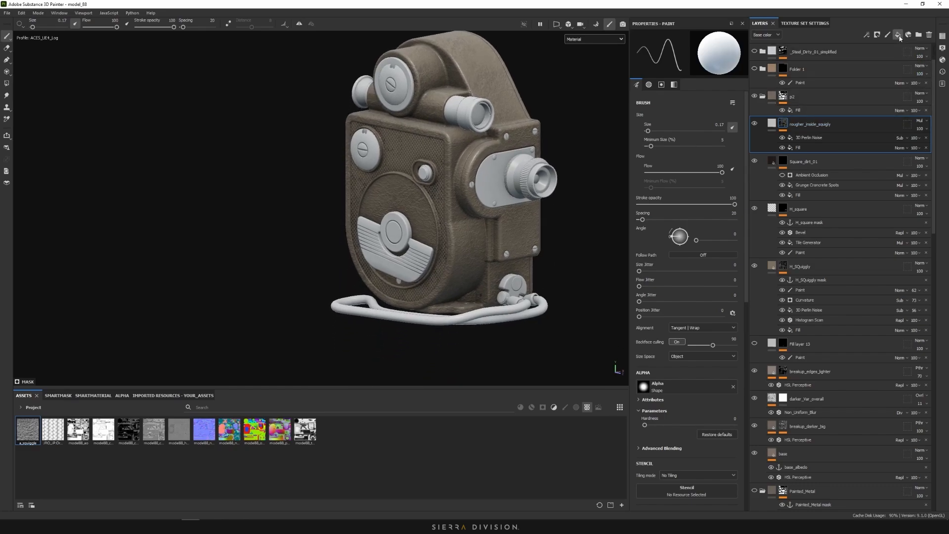
pyautogui.click(897, 36)
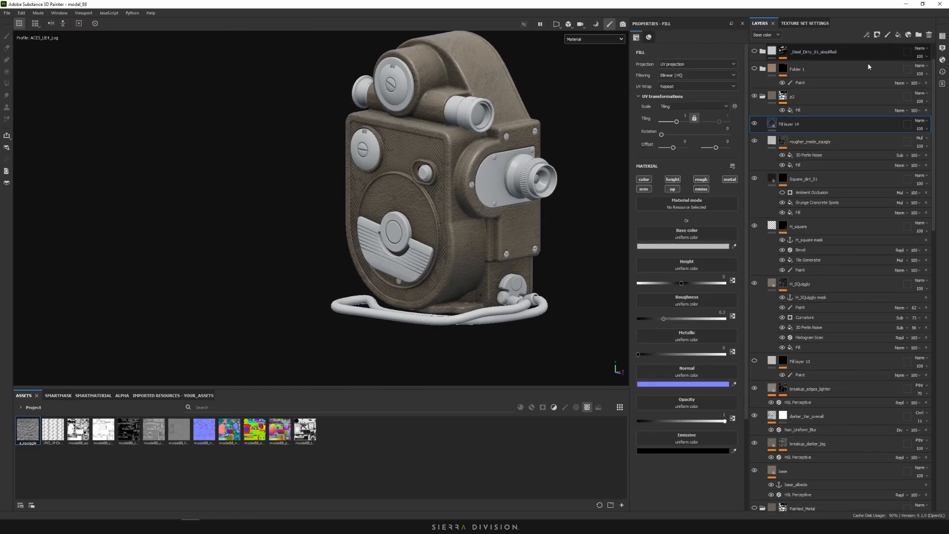
pyautogui.click(673, 180)
pyautogui.click(701, 189)
pyautogui.click(701, 179)
pyautogui.click(730, 179)
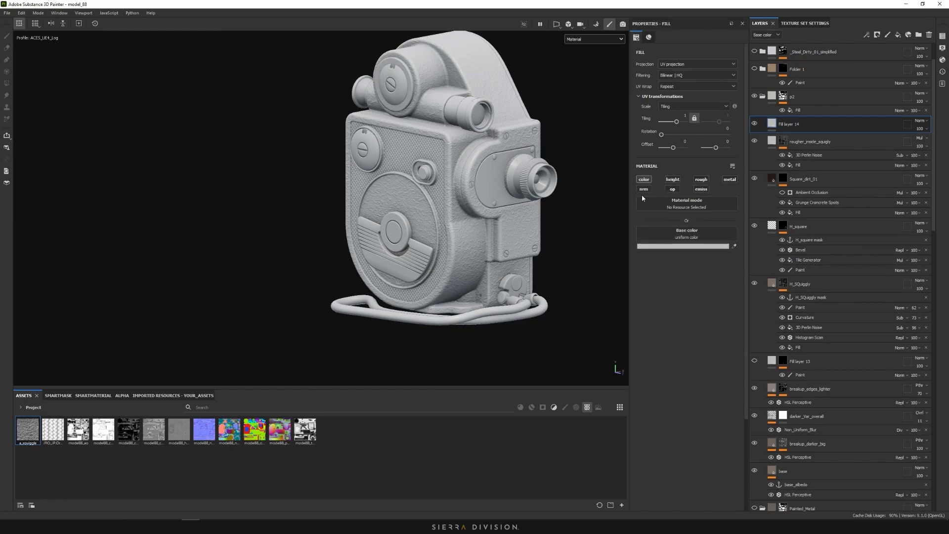
pyautogui.keyDown('alt'); pyautogui.moveTo(521, 216); pyautogui.dragTo(734, 273, button='right'); pyautogui.keyUp('alt')
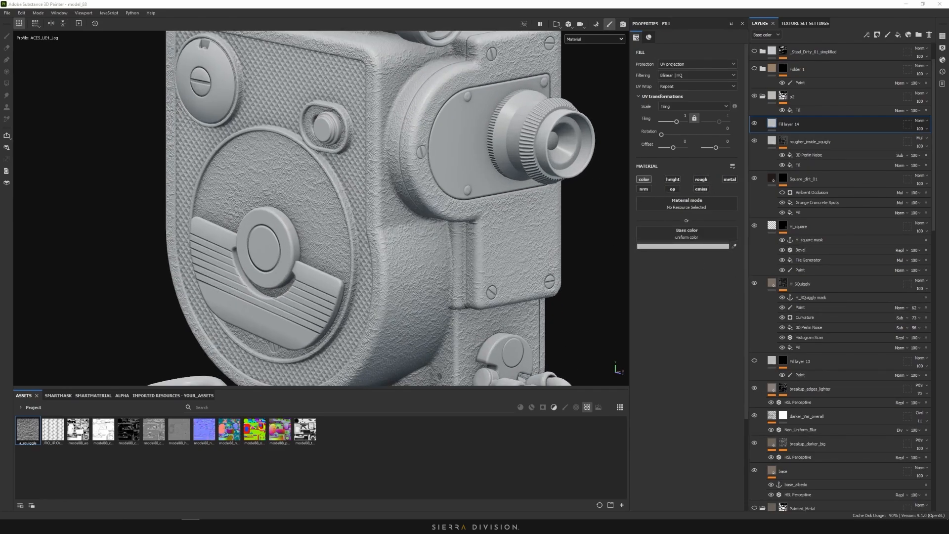
# Move the Miro reference window aside and orbit the view toward the lens plate
pyautogui.hotkey('alt', 'Tab')
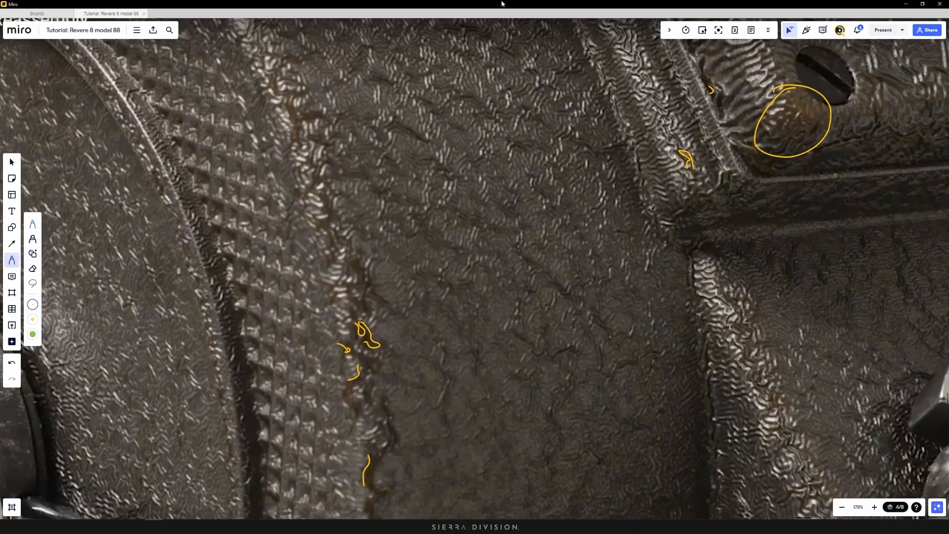
pyautogui.moveTo(502, 4)
pyautogui.mouseDown()
pyautogui.moveTo(682, 94)
pyautogui.moveTo(948, 158)
pyautogui.mouseUp()
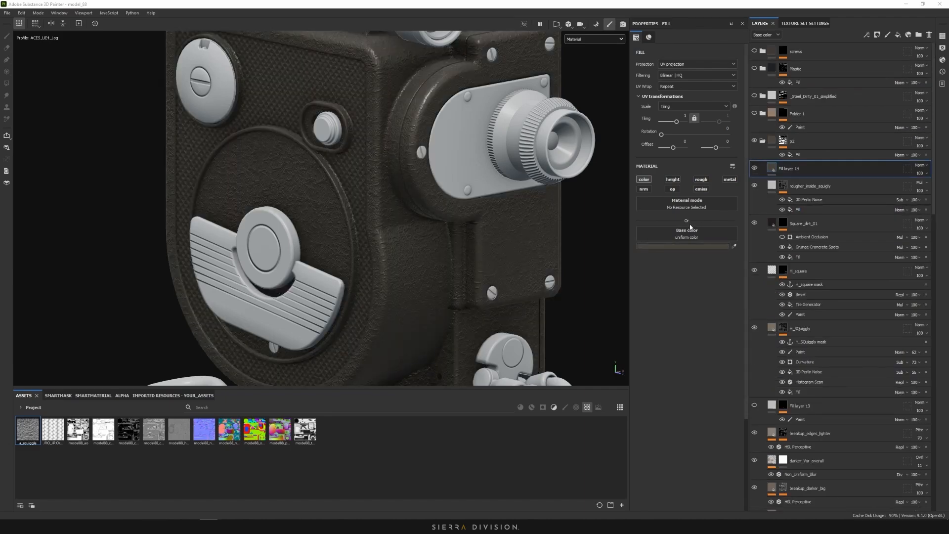
pyautogui.moveTo(426, 186)
pyautogui.keyDown('alt'); pyautogui.mouseDown()
pyautogui.moveTo(423, 123)
pyautogui.moveTo(413, 172)
pyautogui.mouseUp(); pyautogui.keyUp('alt')
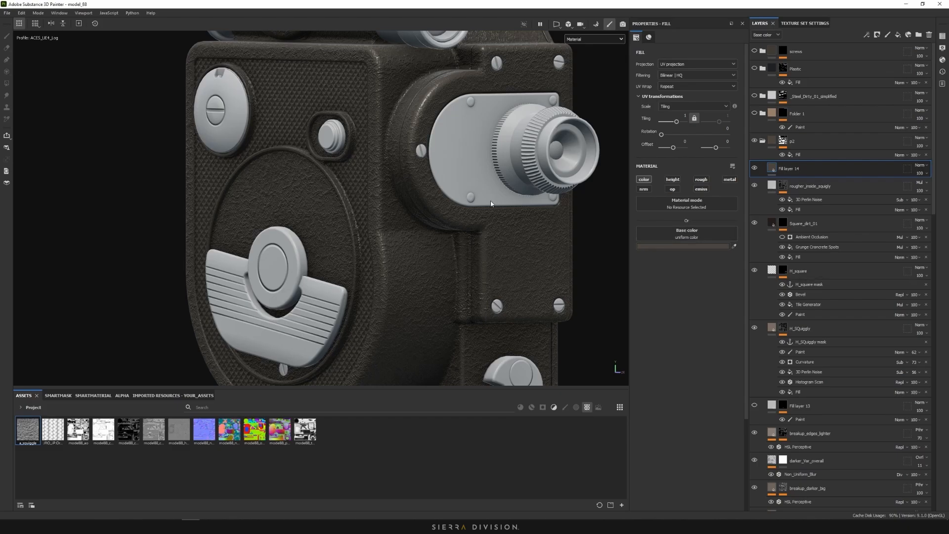
pyautogui.keyDown('alt'); pyautogui.moveTo(451, 102); pyautogui.dragTo(452, 200, button='middle'); pyautogui.keyUp('alt')
pyautogui.scroll(4, 452, 200)
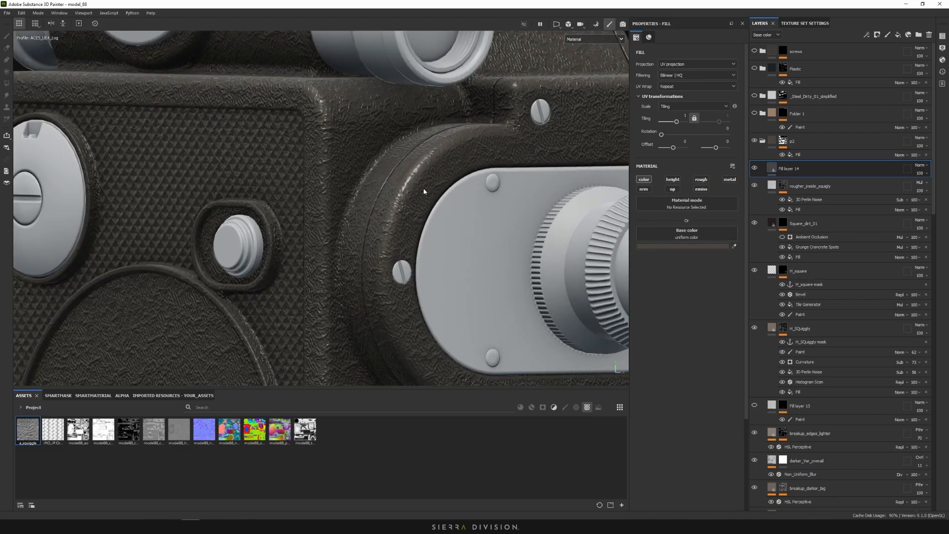
pyautogui.moveTo(424, 191)
pyautogui.keyDown('alt'); pyautogui.mouseDown()
pyautogui.moveTo(364, 191)
pyautogui.moveTo(414, 190)
pyautogui.mouseUp(); pyautogui.keyUp('alt')
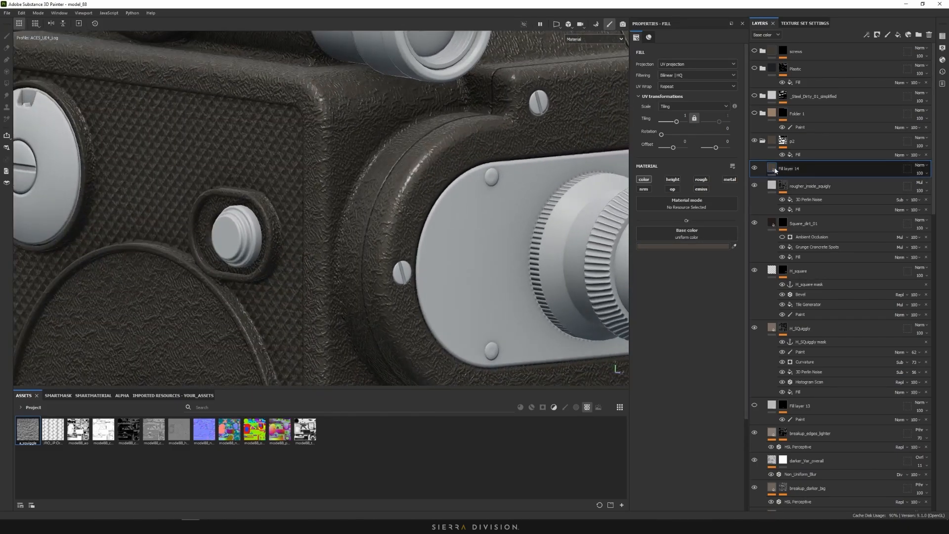
# Give Fill layer 14 a black mask and rename it squiggly_grime
pyautogui.rightClick(775, 171)
pyautogui.click(812, 182)
pyautogui.doubleClick(791, 168)
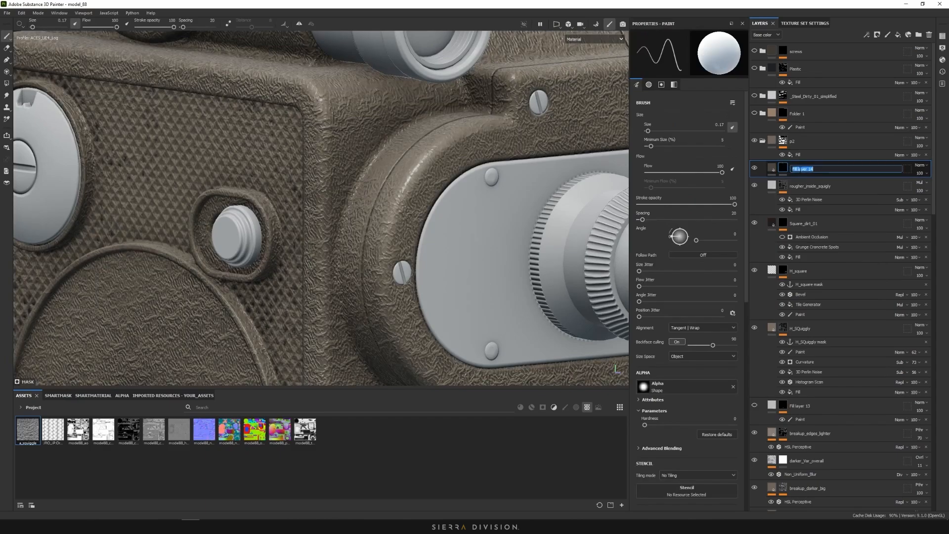
pyautogui.write('squiggly_grime')
pyautogui.press('Return')
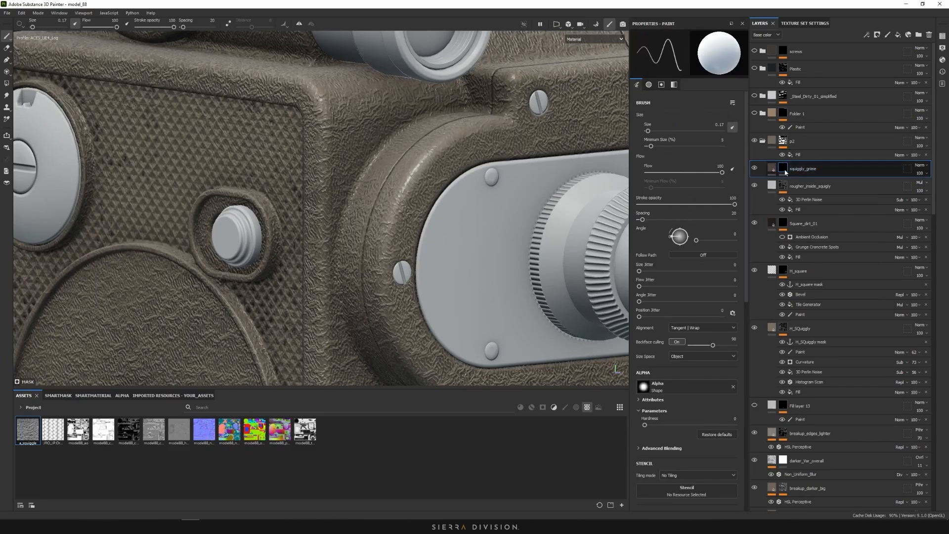
# Add a mask fill using the H_SQuiggly mask anchor, inverted
pyautogui.rightClick(787, 171)
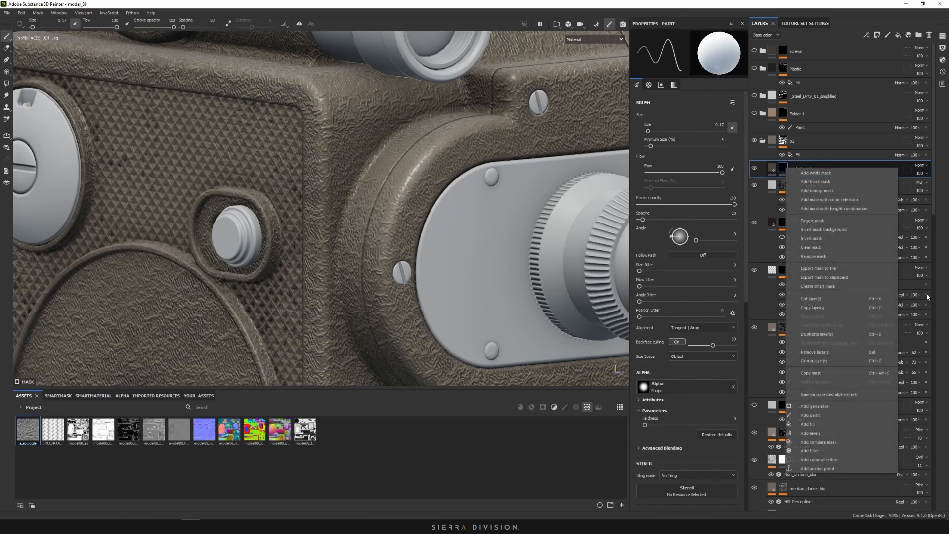
pyautogui.click(808, 424)
pyautogui.click(702, 183)
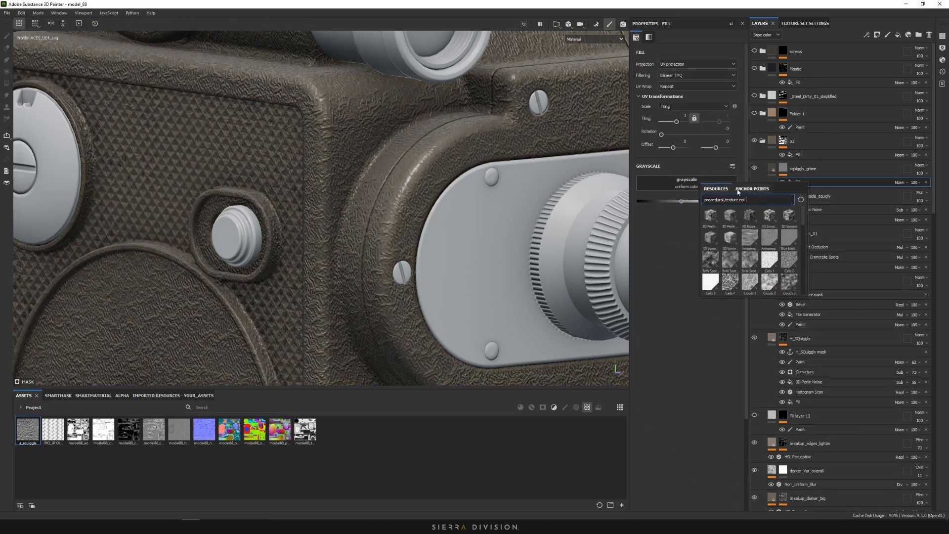
pyautogui.click(749, 190)
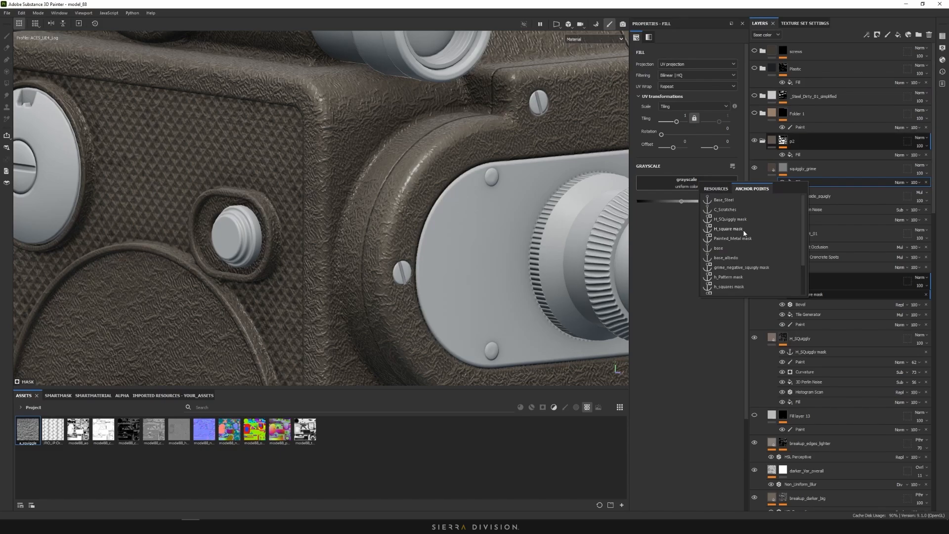
pyautogui.click(730, 219)
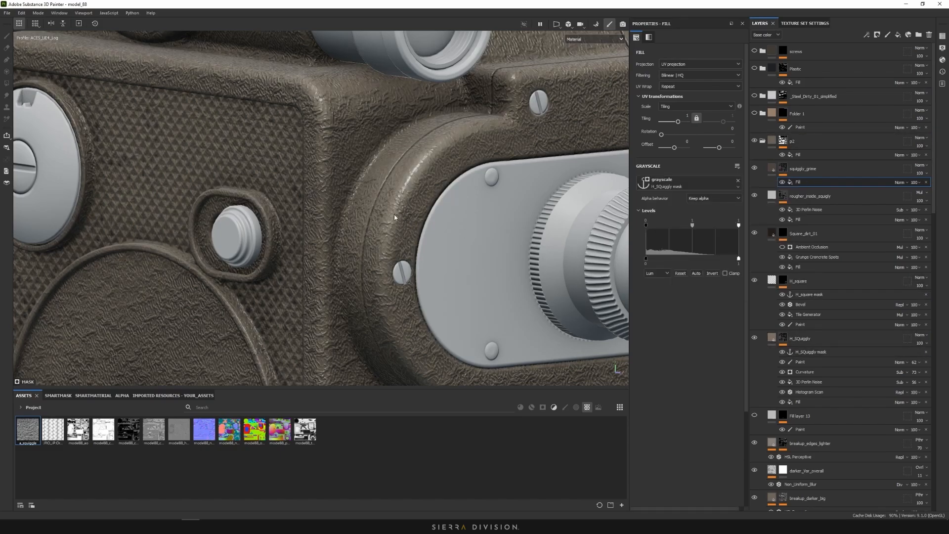
pyautogui.scroll(3, 387, 245)
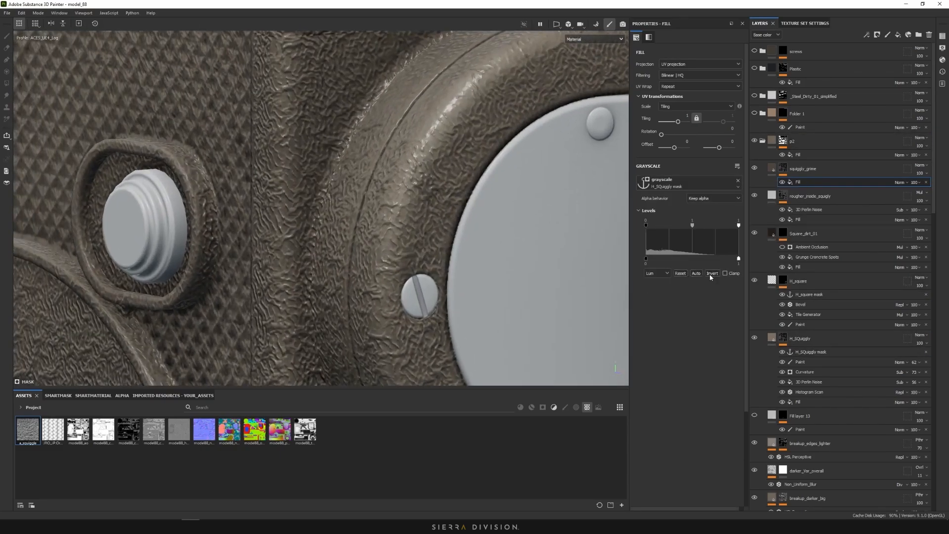
pyautogui.click(711, 273)
# Preview the mask, lower its white point to 0.436, then return to the shaded material view
pyautogui.keyDown('alt'); pyautogui.moveTo(387, 257); pyautogui.dragTo(461, 252); pyautogui.keyUp('alt')
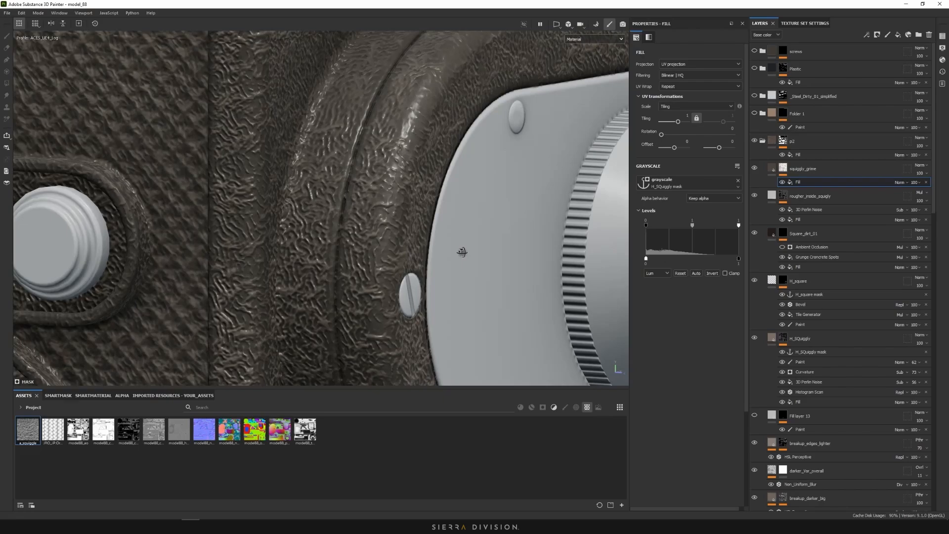
pyautogui.keyDown('alt'); pyautogui.click(784, 170); pyautogui.keyUp('alt')
pyautogui.scroll(2, 380, 243)
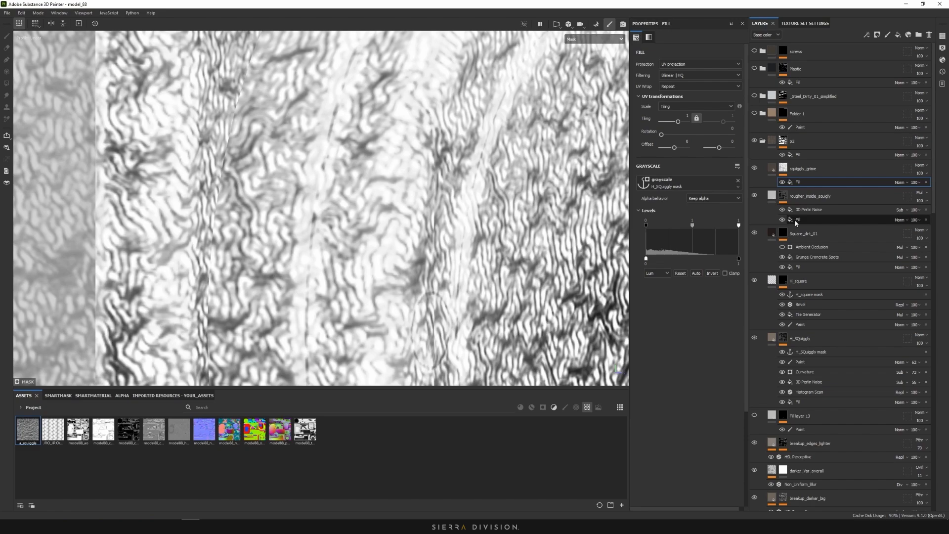
pyautogui.moveTo(739, 226); pyautogui.dragTo(657, 226)
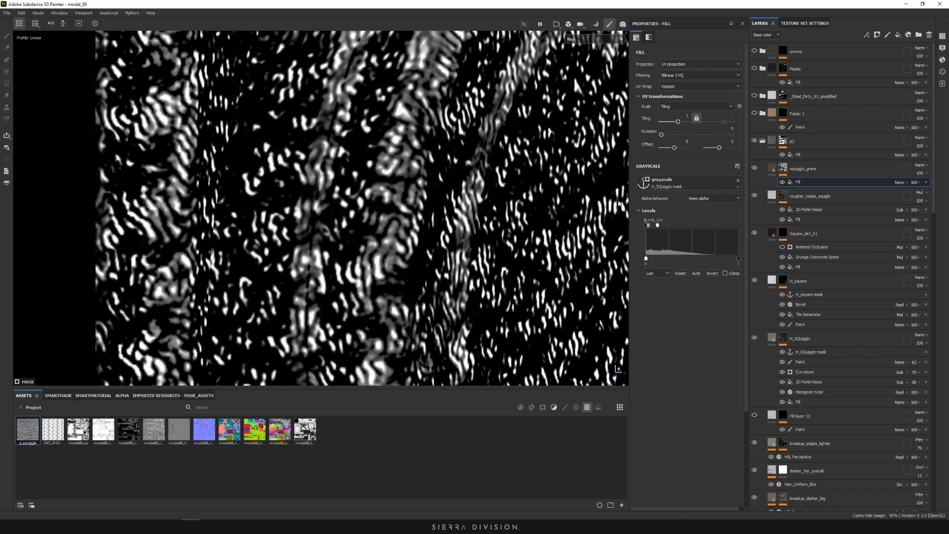
pyautogui.scroll(-5, 455, 228)
pyautogui.scroll(5, 455, 228)
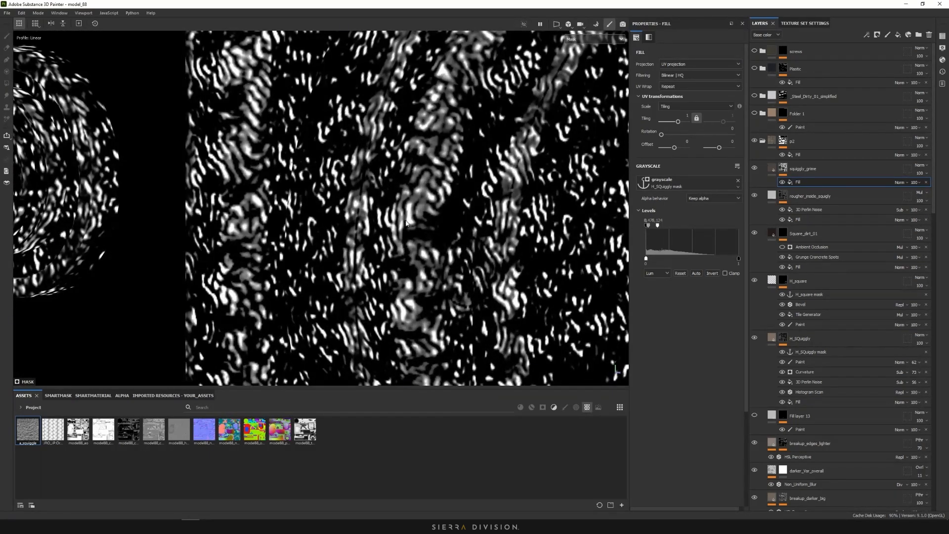
pyautogui.click(588, 42)
pyautogui.click(579, 68)
pyautogui.scroll(-10, 465, 202)
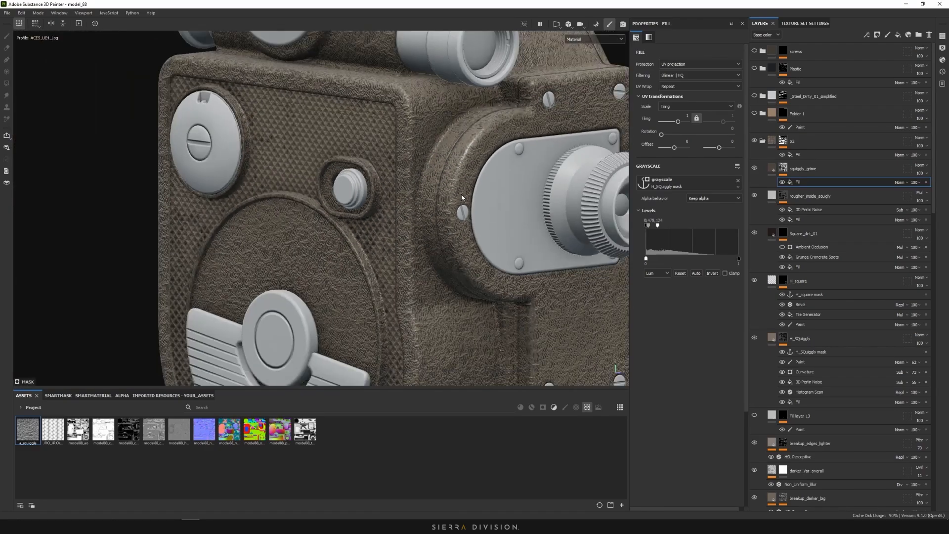
pyautogui.scroll(8, 469, 232)
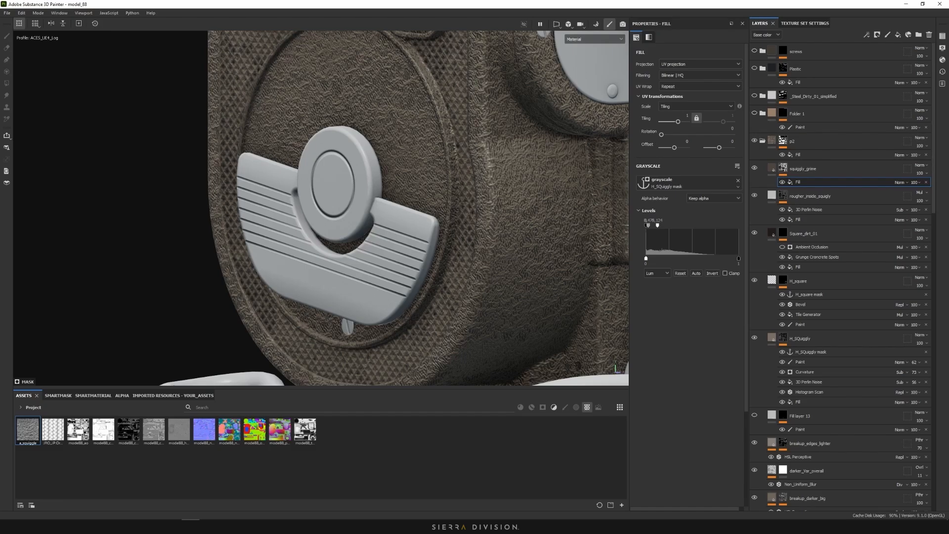
# Maximize the Miro board and pan to the 2:39 camera reference screenshots
pyautogui.moveTo(569, 1); pyautogui.dragTo(567, 4)
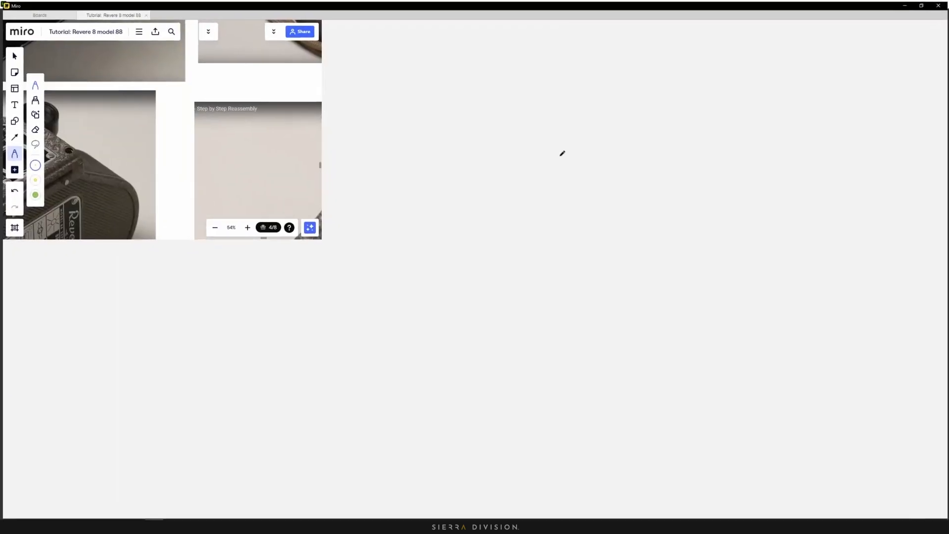
pyautogui.scroll(-3, 539, 262)
pyautogui.moveTo(519, 381); pyautogui.dragTo(533, 203, button='right')
pyautogui.scroll(3, 576, 324)
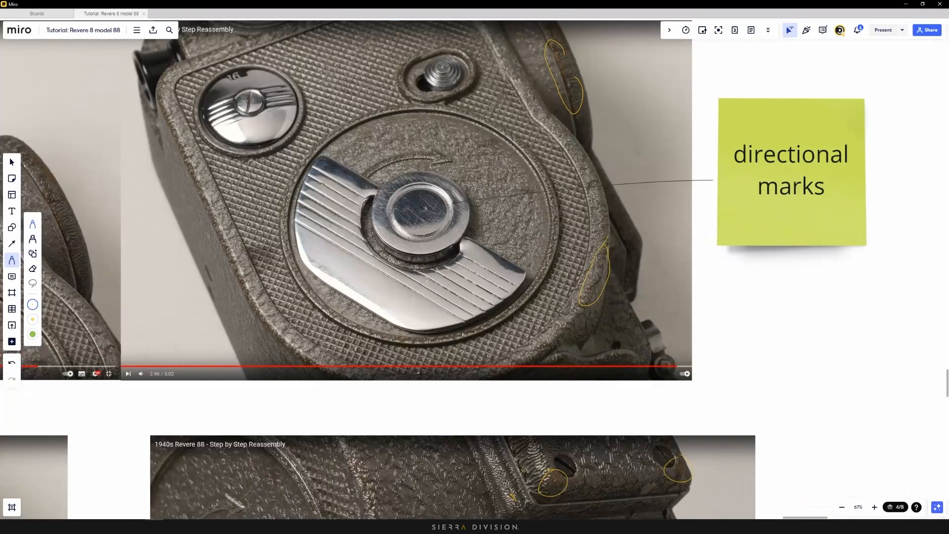
pyautogui.moveTo(383, 283); pyautogui.dragTo(661, 296, button='right')
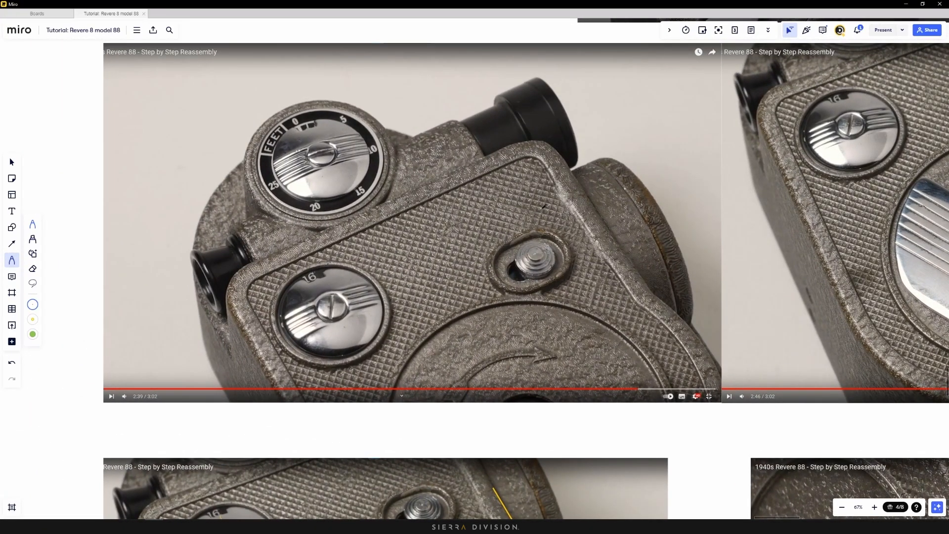
pyautogui.moveTo(621, 225); pyautogui.dragTo(520, 207, button='right')
# Circle the grime streak on the camera rim in yellow, then move Miro aside to reveal Painter
pyautogui.moveTo(536, 184)
pyautogui.mouseDown()
pyautogui.moveTo(559, 234)
pyautogui.moveTo(534, 190)
pyautogui.moveTo(569, 191)
pyautogui.mouseUp()
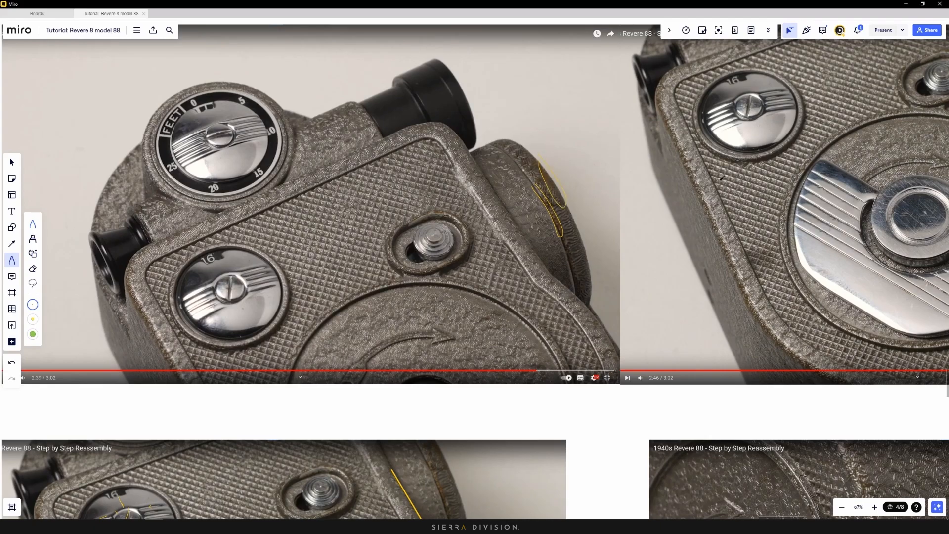
pyautogui.scroll(-2, 758, 258)
pyautogui.moveTo(759, 259); pyautogui.dragTo(660, 263, button='right')
pyautogui.scroll(4, 771, 319)
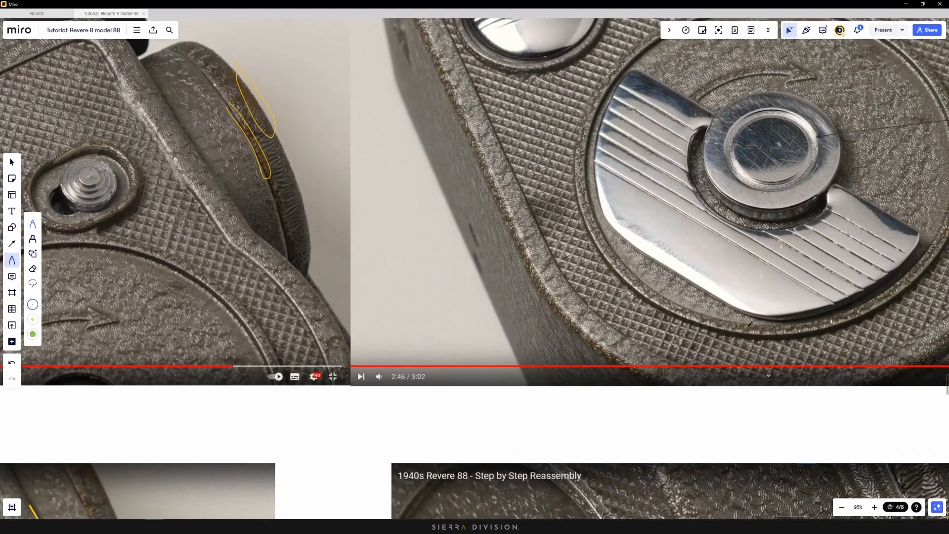
pyautogui.scroll(-4, 616, 234)
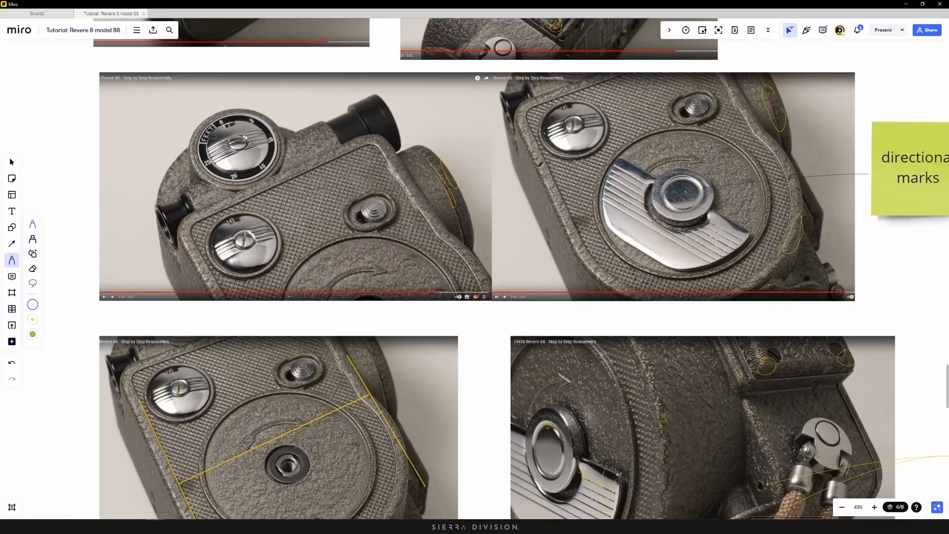
pyautogui.moveTo(533, 4)
pyautogui.mouseDown()
pyautogui.moveTo(602, 38)
pyautogui.moveTo(948, 74)
pyautogui.mouseUp()
# Convert squiggly_grime's mask fill into a Curvature generator
pyautogui.scroll(3, 491, 217)
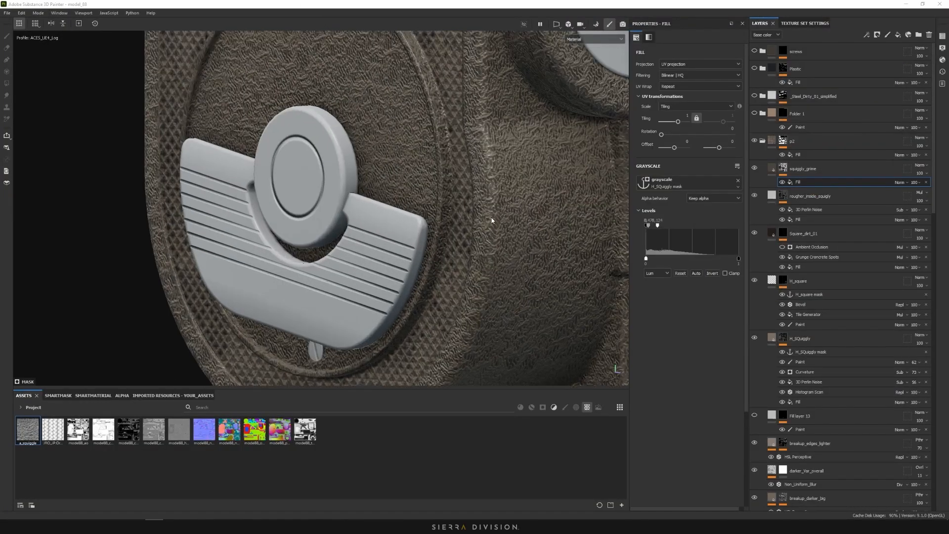
pyautogui.keyDown('alt'); pyautogui.moveTo(491, 211); pyautogui.dragTo(487, 193); pyautogui.keyUp('alt')
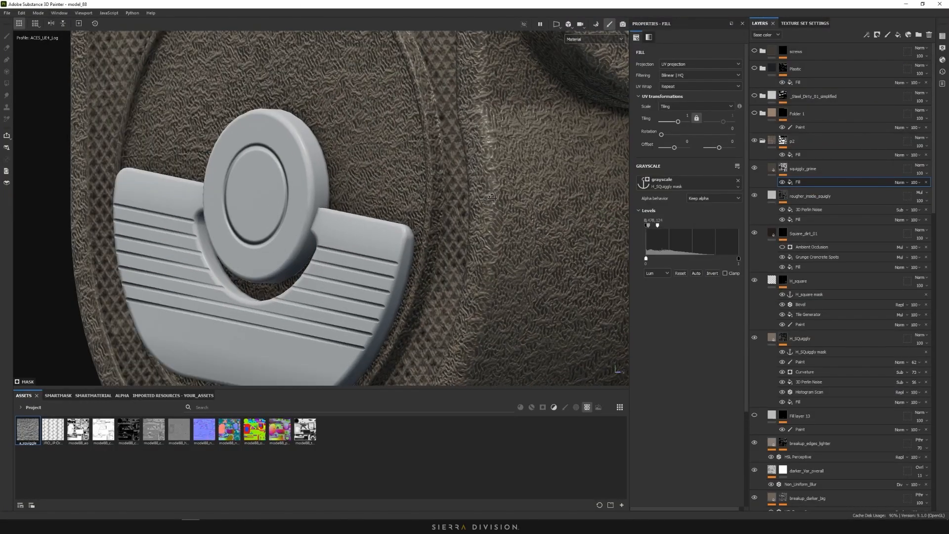
pyautogui.rightClick(792, 185)
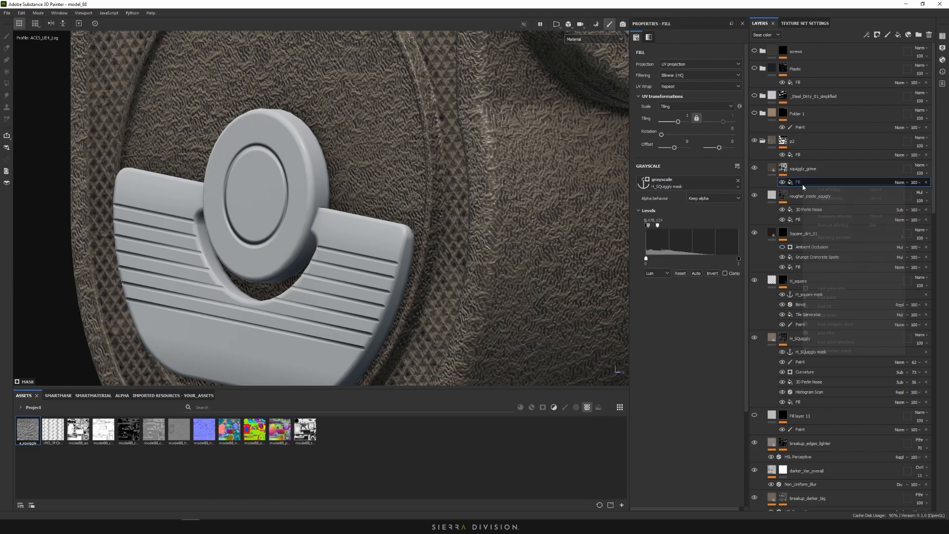
pyautogui.click(853, 290)
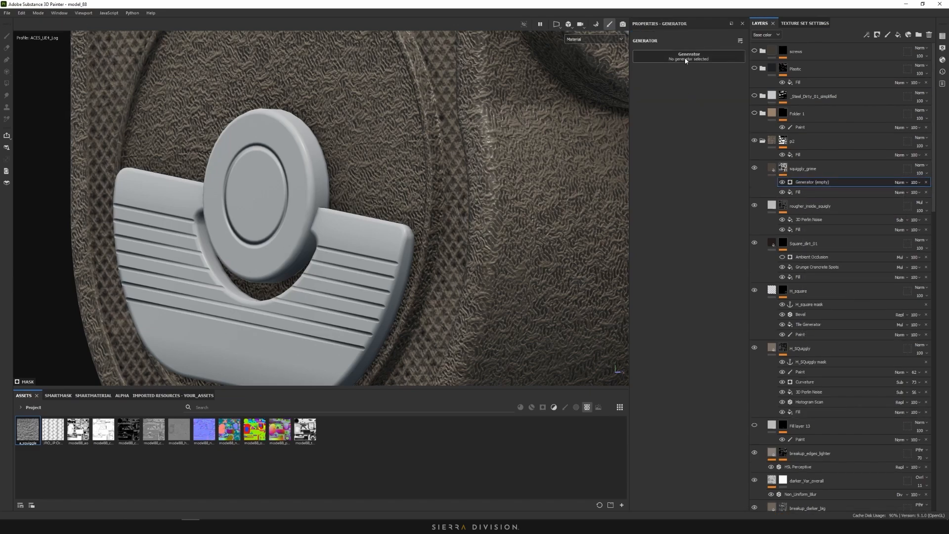
pyautogui.click(689, 55)
pyautogui.click(782, 85)
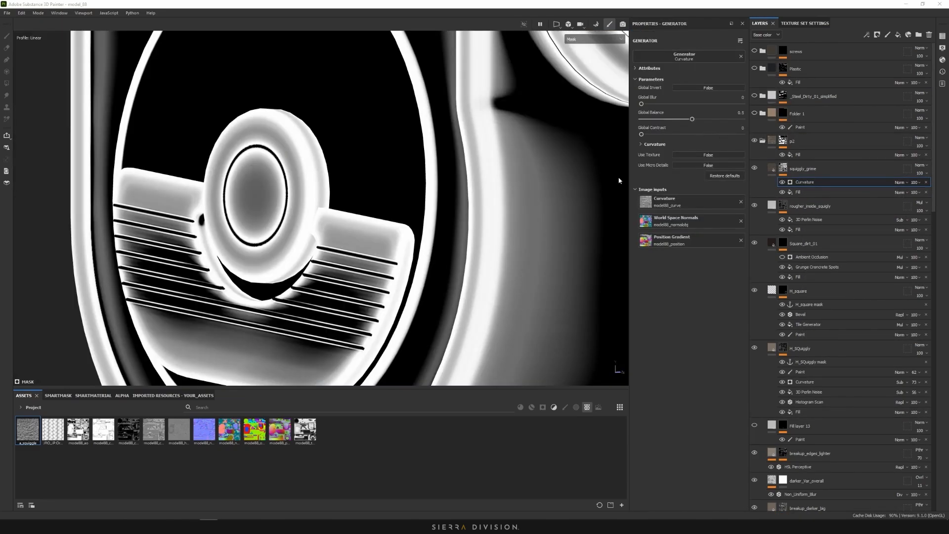
# Set the Curvature Large value to 0.03 and lower its Global Balance to darken the mask
pyautogui.scroll(-5, 484, 182)
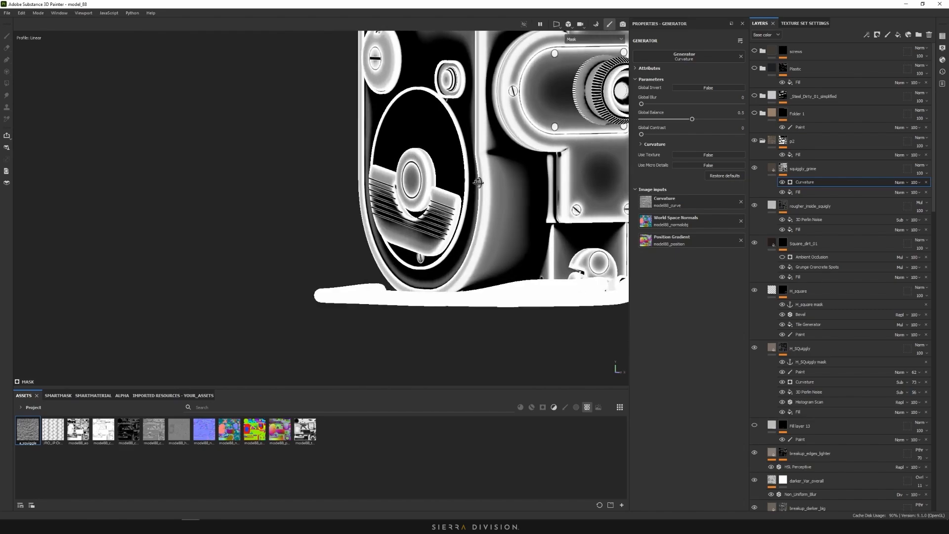
pyautogui.scroll(5, 491, 183)
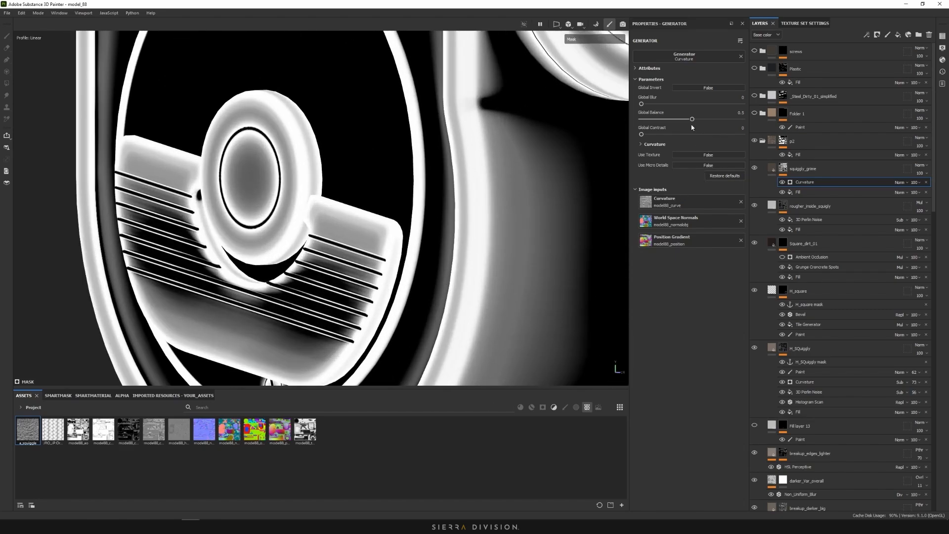
pyautogui.scroll(-5, 502, 176)
pyautogui.moveTo(502, 176)
pyautogui.keyDown('alt'); pyautogui.mouseDown()
pyautogui.moveTo(483, 175)
pyautogui.moveTo(514, 176)
pyautogui.mouseUp(); pyautogui.keyUp('alt')
pyautogui.scroll(3, 514, 176)
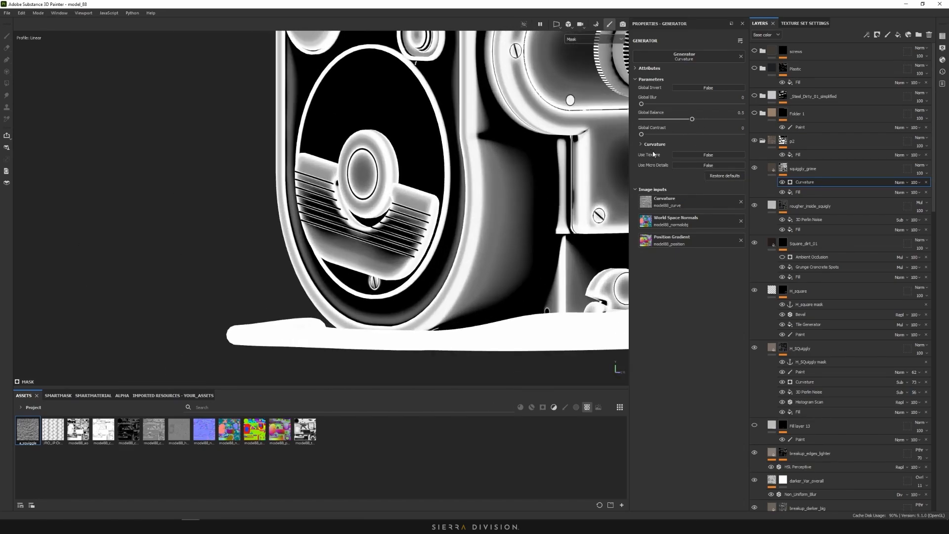
pyautogui.click(653, 144)
pyautogui.moveTo(672, 243); pyautogui.dragTo(647, 258)
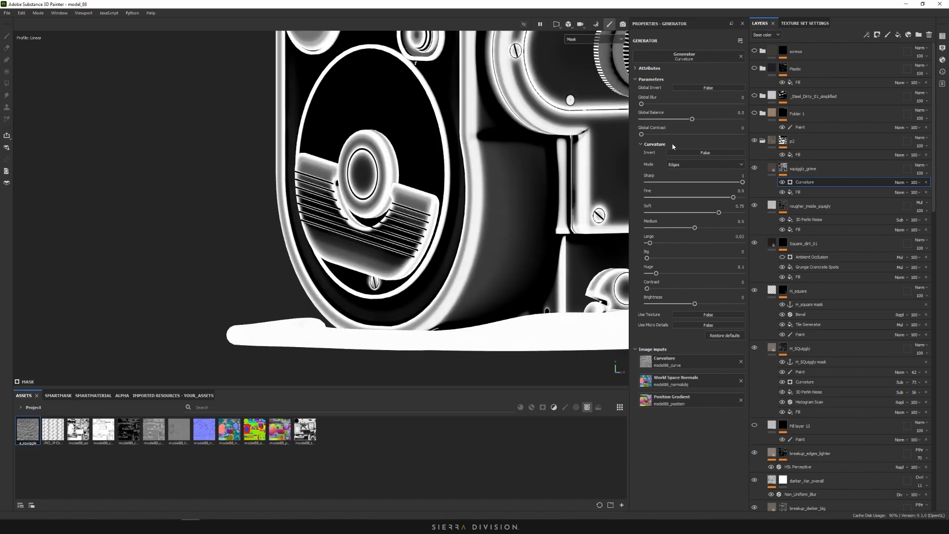
pyautogui.moveTo(678, 121)
pyautogui.mouseDown()
pyautogui.moveTo(657, 120)
pyautogui.moveTo(683, 121)
pyautogui.mouseUp()
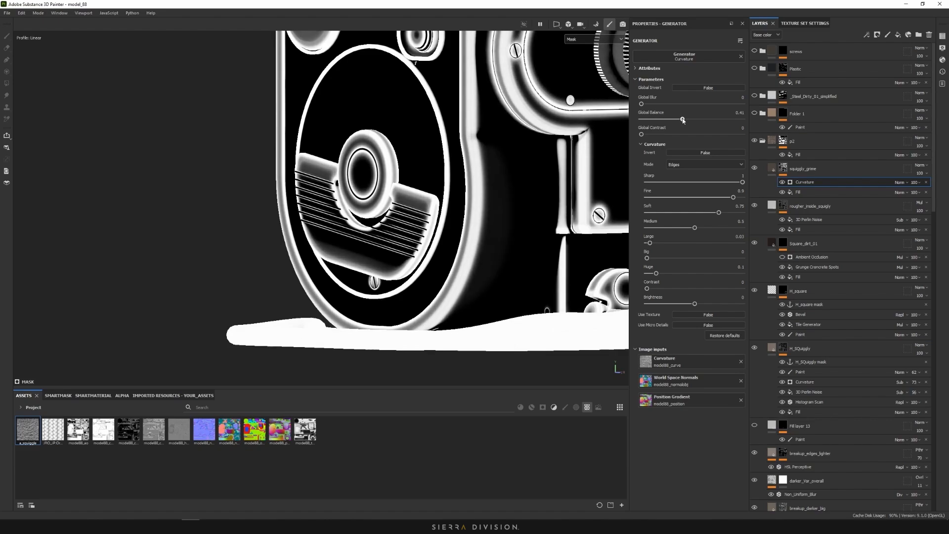
# Set the Curvature effect's blend mode to Multiply and orbit to check the camera front
pyautogui.click(900, 183)
pyautogui.click(914, 218)
pyautogui.scroll(2, 489, 188)
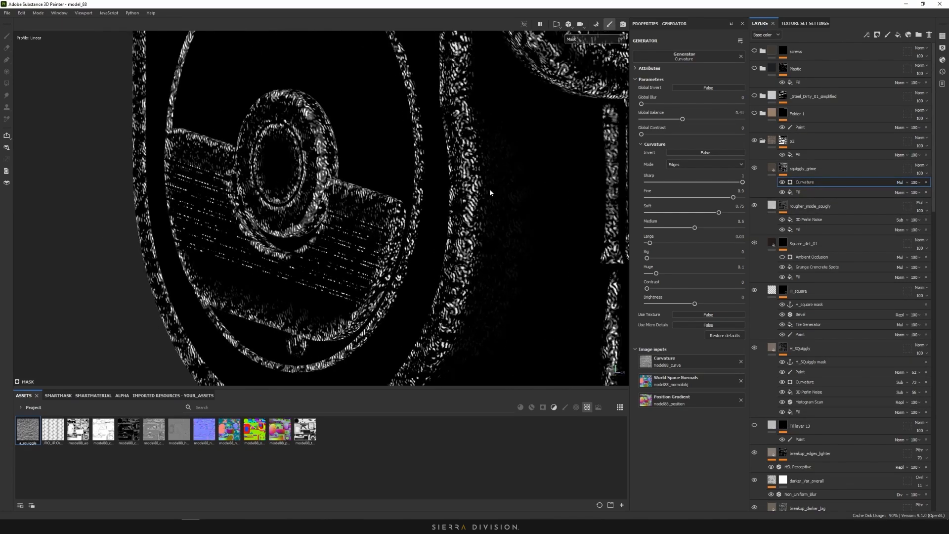
pyautogui.scroll(-5, 489, 189)
pyautogui.scroll(5, 474, 57)
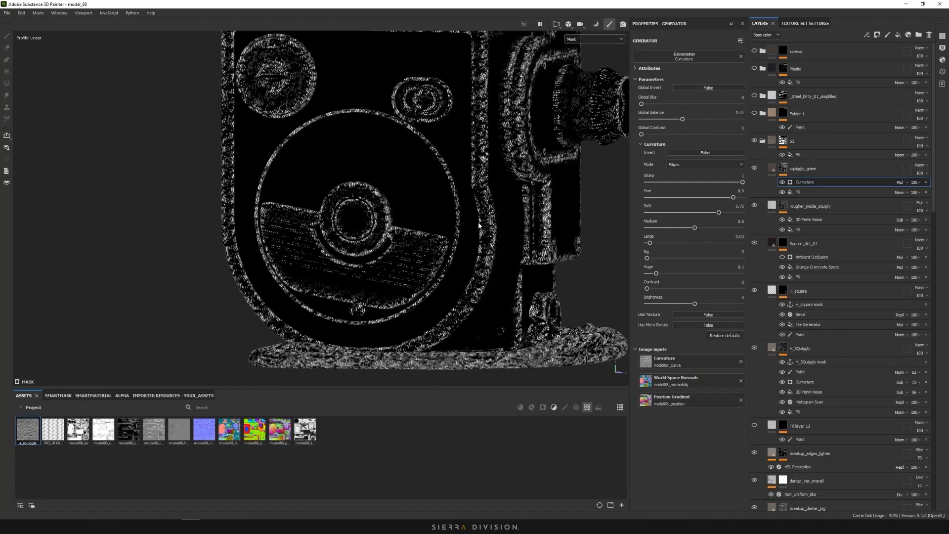
pyautogui.scroll(-3, 477, 80)
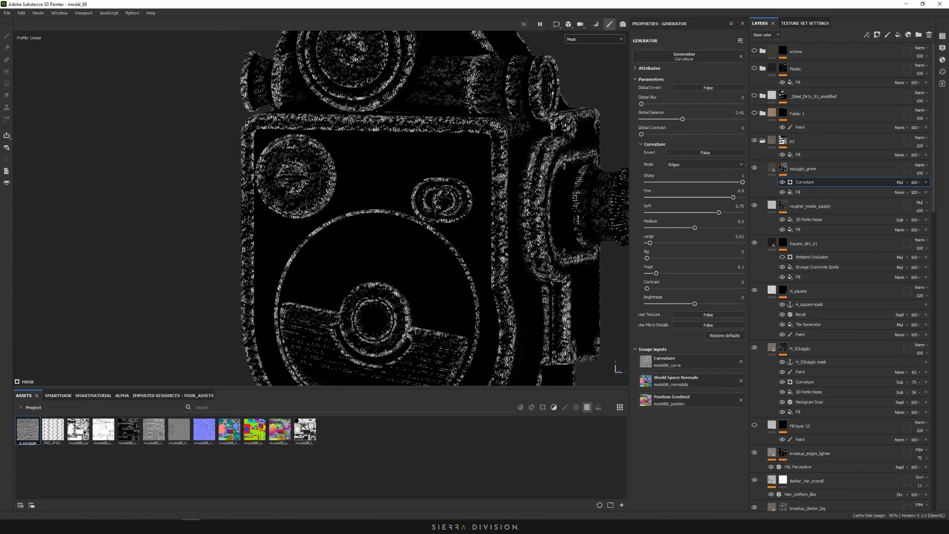
pyautogui.scroll(-3, 549, 180)
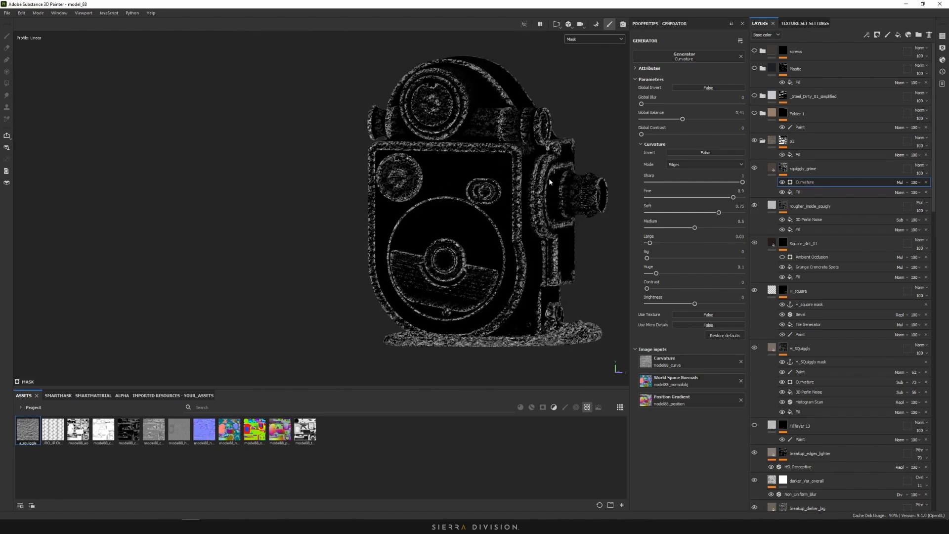
pyautogui.keyDown('alt'); pyautogui.moveTo(549, 180); pyautogui.dragTo(505, 190); pyautogui.keyUp('alt')
pyautogui.keyDown('alt'); pyautogui.moveTo(554, 213); pyautogui.dragTo(488, 182, button='middle'); pyautogui.keyUp('alt')
pyautogui.keyDown('alt'); pyautogui.moveTo(489, 183); pyautogui.dragTo(466, 160); pyautogui.keyUp('alt')
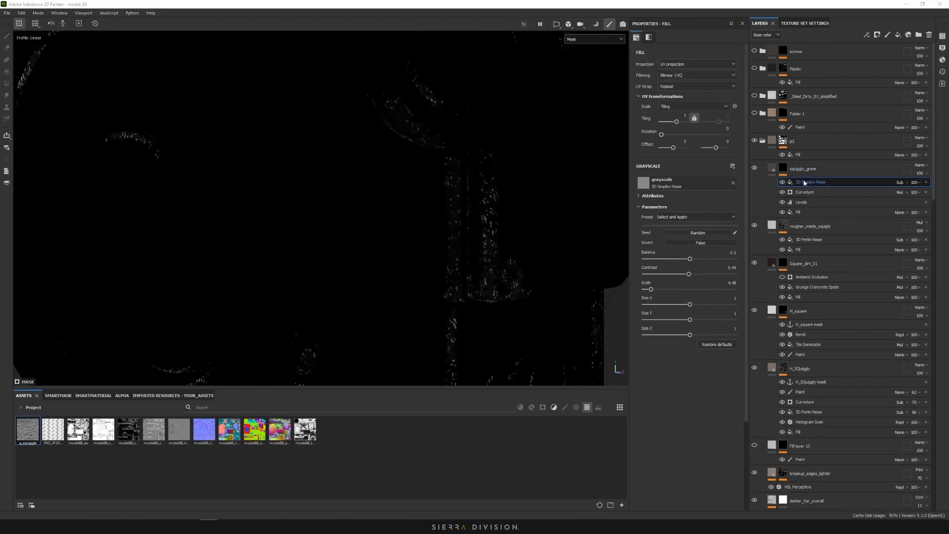
# Inspect the mask's Levels and Curvature, hiding 3D Simplex Noise to see curvature alone
pyautogui.click(800, 203)
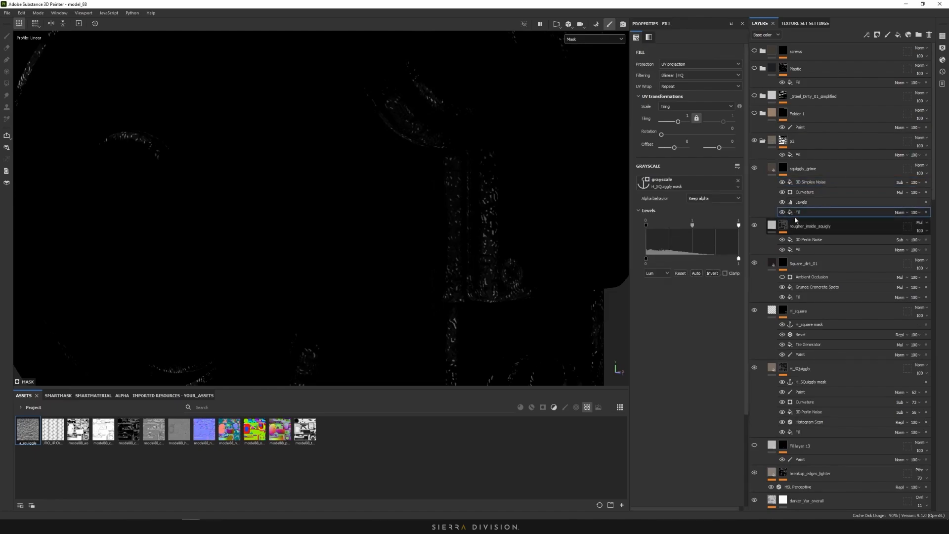
pyautogui.click(801, 202)
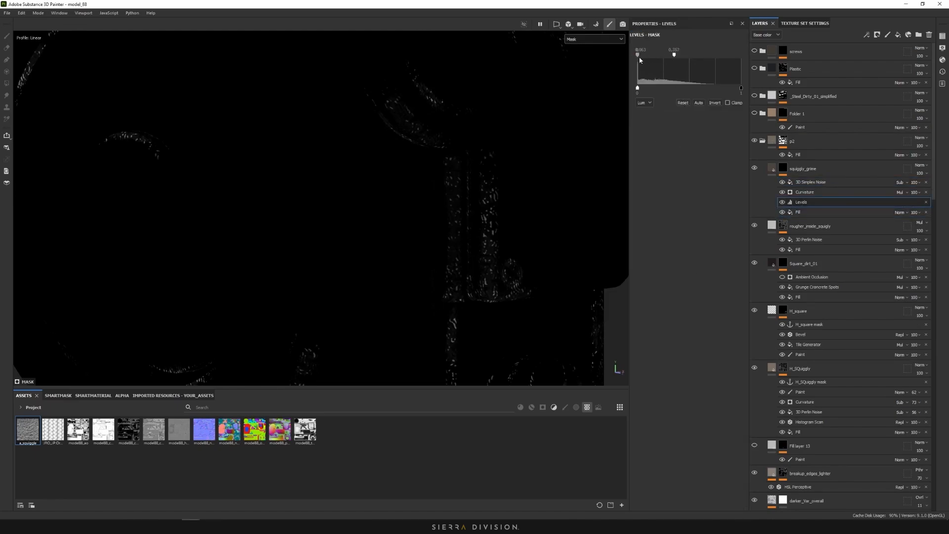
pyautogui.click(806, 194)
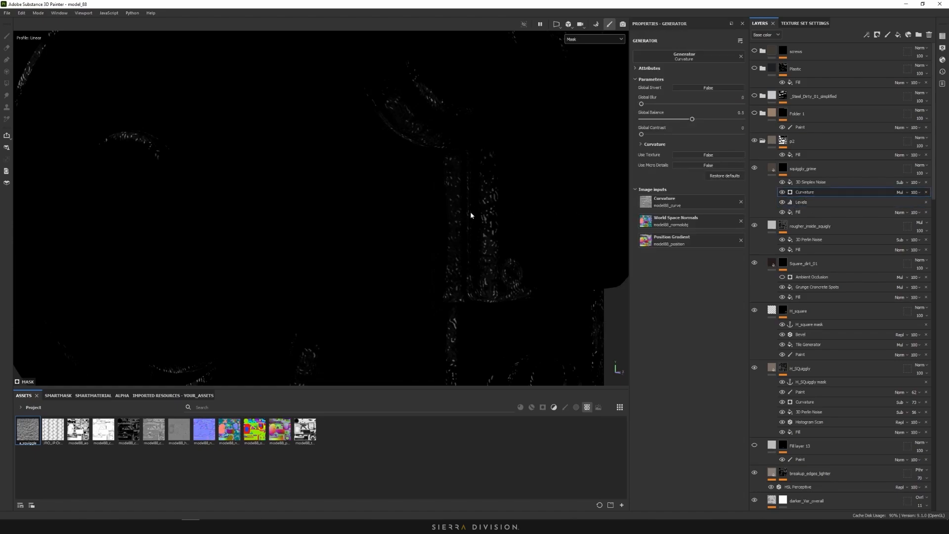
pyautogui.click(782, 182)
# Add a Levels effect above Curvature with the white point lowered to 0.239
pyautogui.rightClick(804, 194)
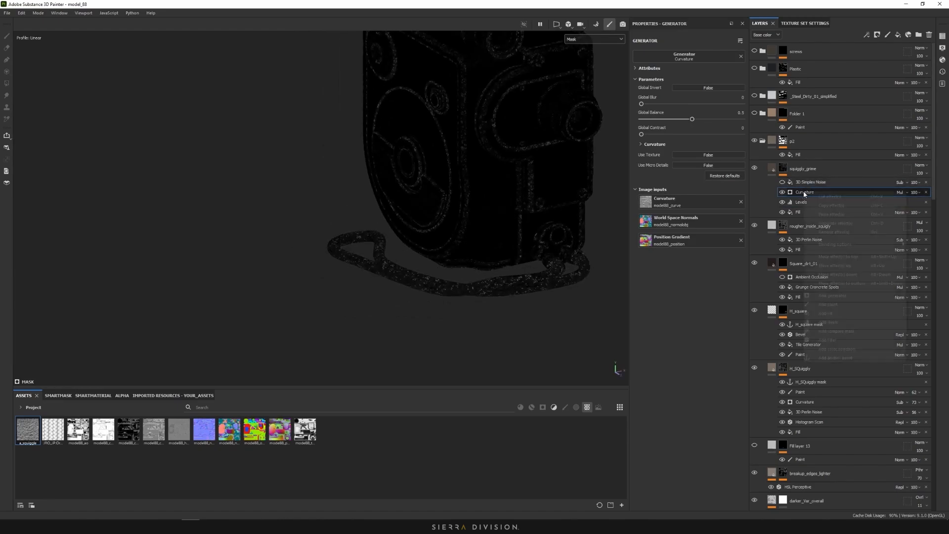
pyautogui.click(841, 320)
pyautogui.scroll(2, 492, 177)
pyautogui.moveTo(743, 58); pyautogui.dragTo(652, 59)
pyautogui.scroll(2, 563, 144)
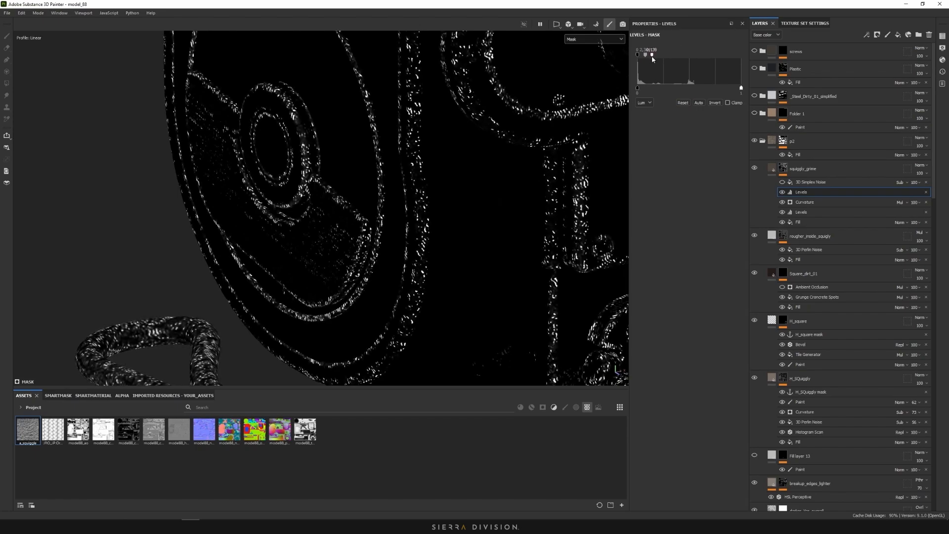
pyautogui.scroll(-5, 595, 126)
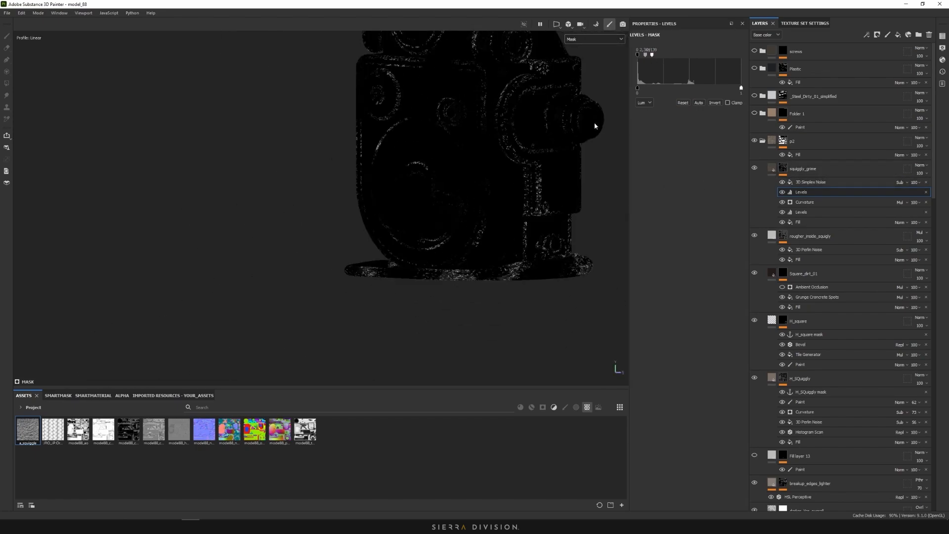
# Select the 3D Simplex Noise fill and switch the viewport back to the Material channel
pyautogui.click(810, 182)
pyautogui.click(593, 39)
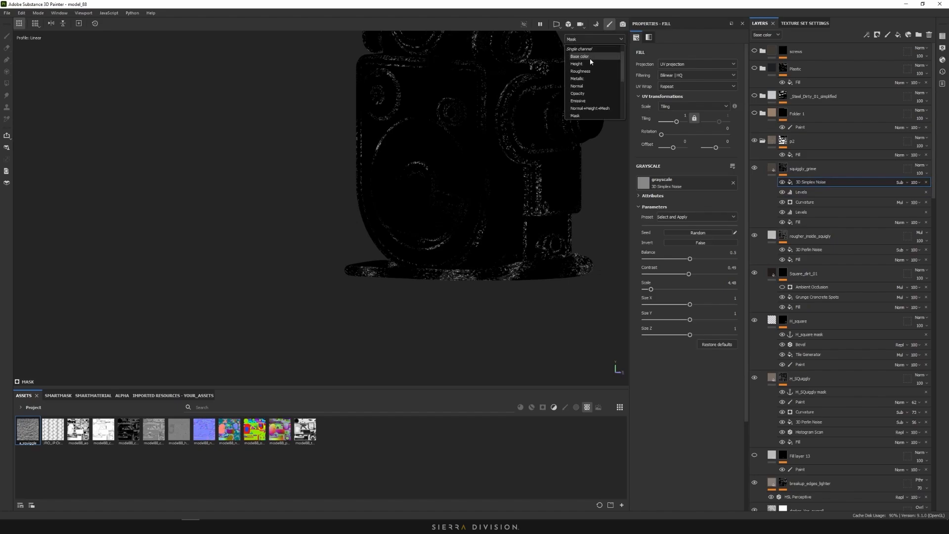
pyautogui.press('m')
pyautogui.scroll(10, 439, 188)
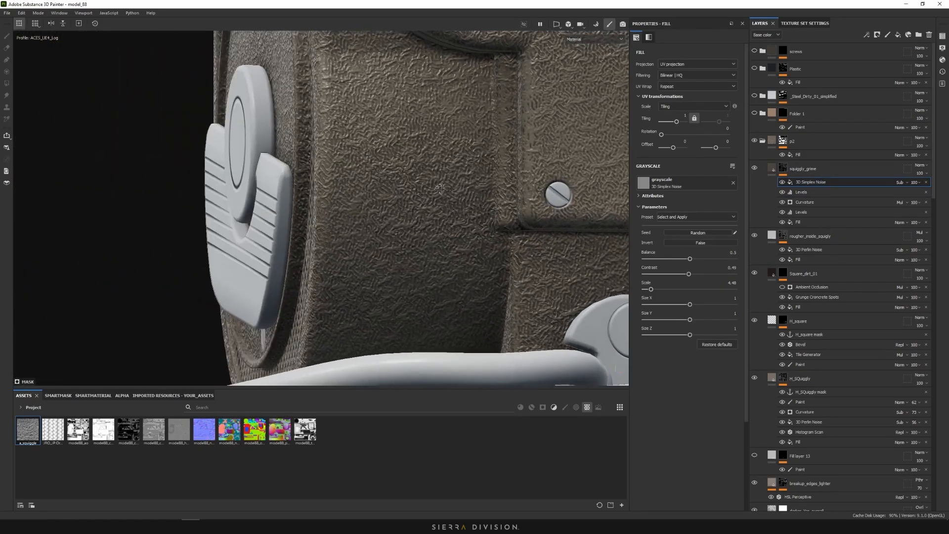
# Turn squiggly_grime's visibility back on and inspect the grime around the plate and drum
pyautogui.keyDown('alt'); pyautogui.moveTo(440, 188); pyautogui.dragTo(748, 207); pyautogui.keyUp('alt')
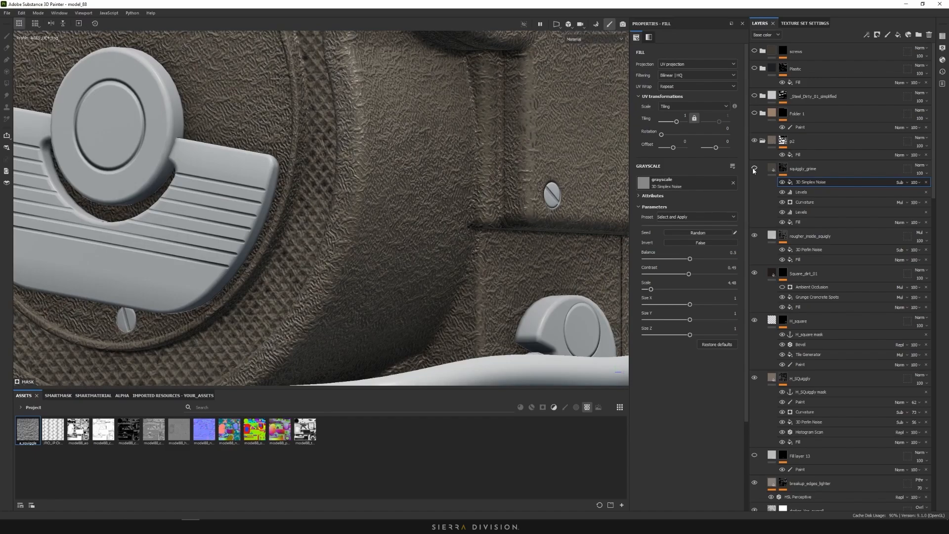
pyautogui.click(754, 168)
pyautogui.keyDown('alt'); pyautogui.moveTo(435, 203); pyautogui.dragTo(527, 214); pyautogui.keyUp('alt')
pyautogui.scroll(5, 521, 156)
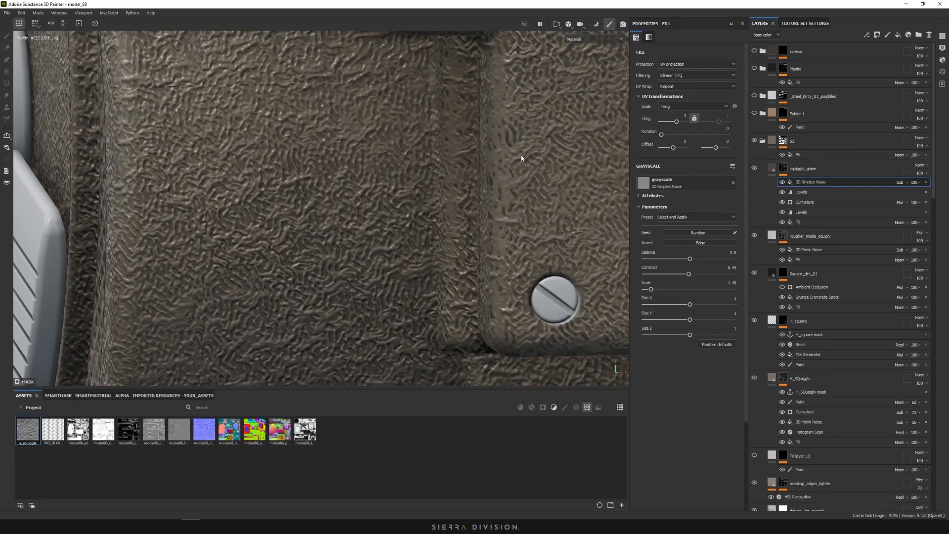
pyautogui.keyDown('alt'); pyautogui.moveTo(521, 155); pyautogui.dragTo(536, 188); pyautogui.keyUp('alt')
pyautogui.scroll(-4, 539, 191)
pyautogui.keyDown('alt'); pyautogui.moveTo(565, 216); pyautogui.dragTo(490, 171); pyautogui.keyUp('alt')
pyautogui.click(469, 254)
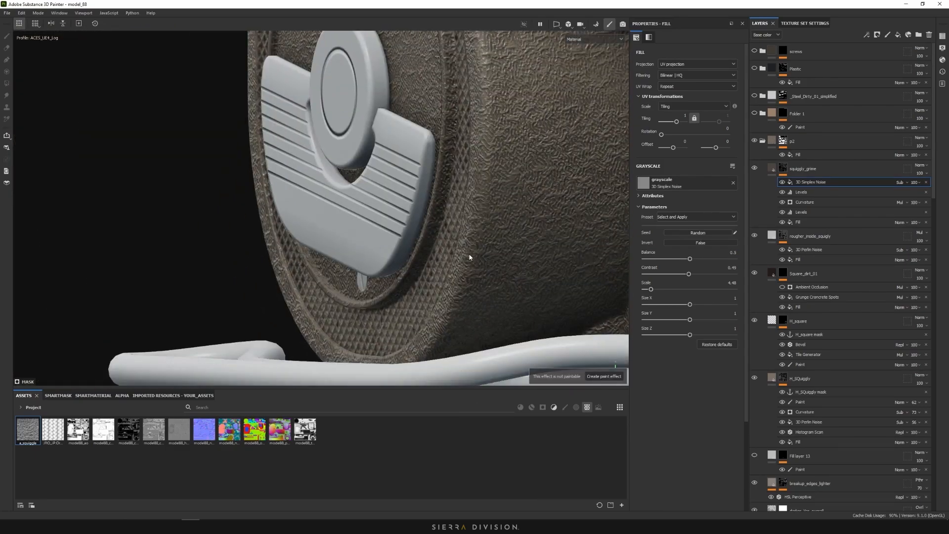
pyautogui.scroll(-3, 482, 242)
pyautogui.keyDown('alt'); pyautogui.moveTo(589, 239); pyautogui.dragTo(510, 241); pyautogui.keyUp('alt')
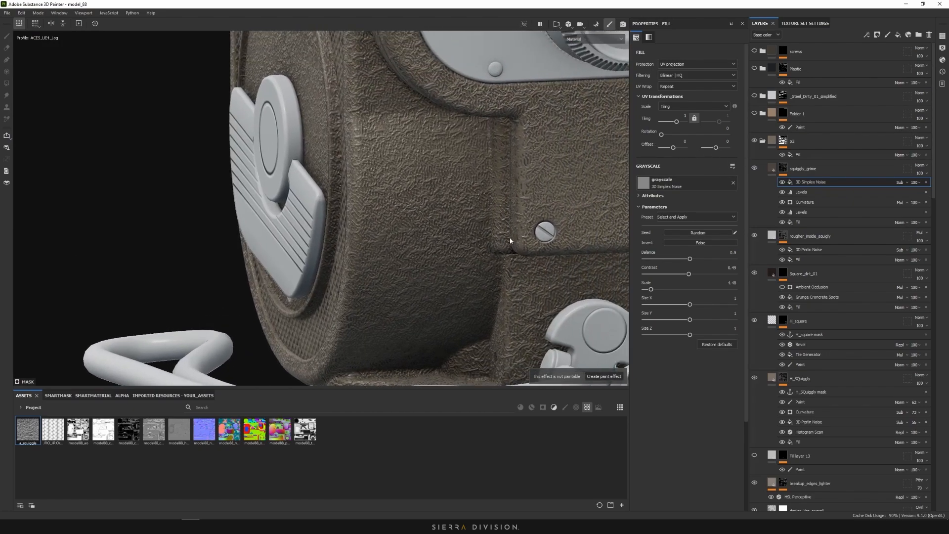
# Add a Paint effect above 3D Simplex Noise and paint grime strokes with brush size 0.85
pyautogui.rightClick(815, 183)
pyautogui.click(854, 295)
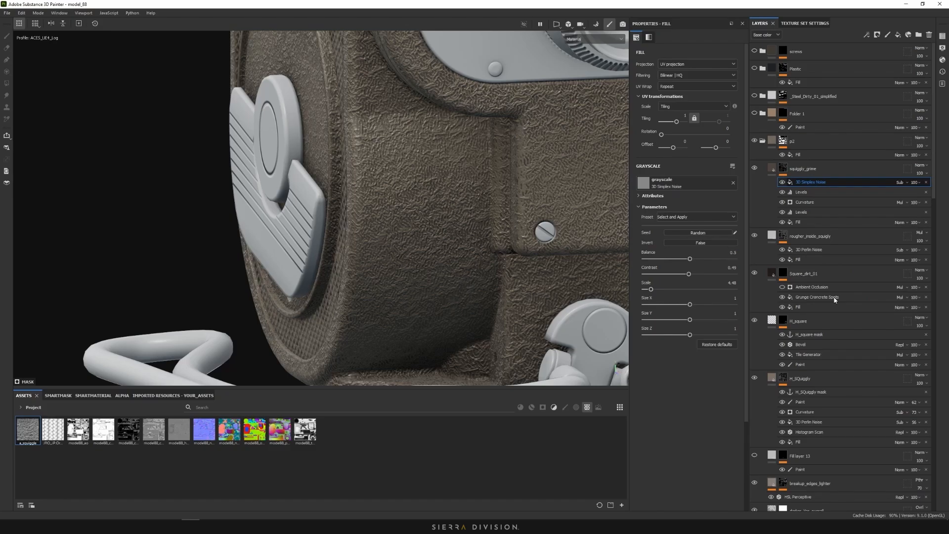
pyautogui.scroll(5, 530, 243)
pyautogui.keyDown('alt'); pyautogui.moveTo(559, 247); pyautogui.dragTo(396, 293, button='middle'); pyautogui.keyUp('alt')
pyautogui.scroll(-5, 395, 293)
pyautogui.keyDown('alt'); pyautogui.moveTo(395, 293); pyautogui.dragTo(481, 225); pyautogui.keyUp('alt')
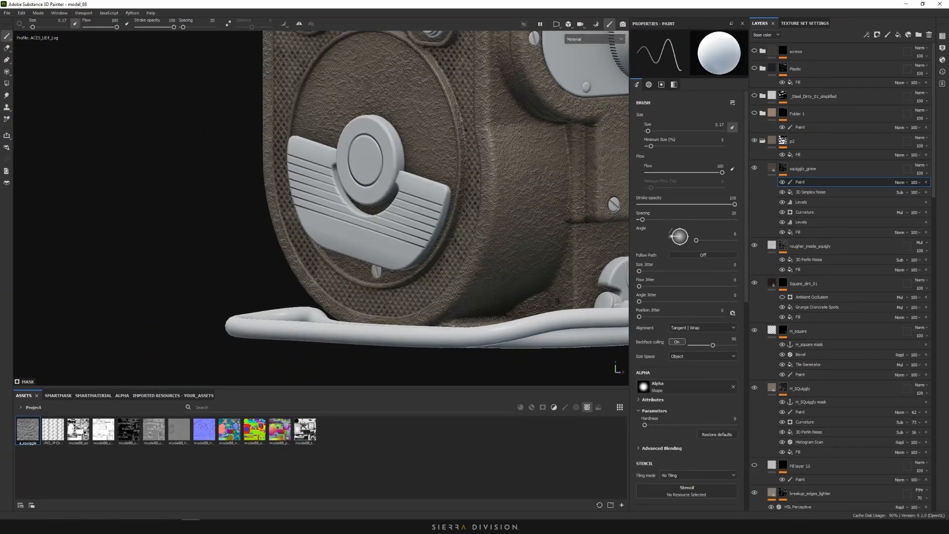
pyautogui.scroll(6, 482, 225)
pyautogui.keyDown('ctrl'); pyautogui.moveTo(482, 225); pyautogui.dragTo(484, 224, button='right'); pyautogui.keyUp('ctrl')
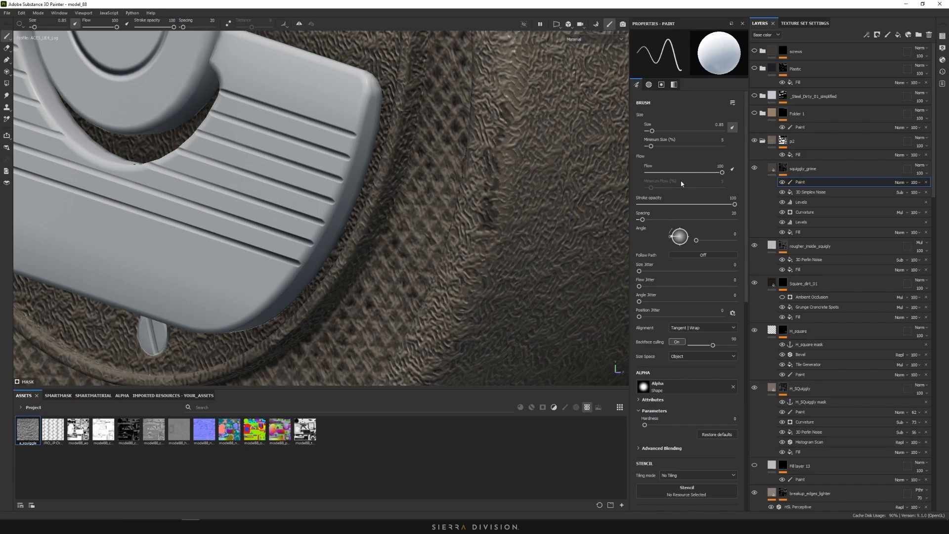
pyautogui.scroll(-5, 536, 229)
pyautogui.moveTo(545, 245)
pyautogui.keyDown('alt'); pyautogui.mouseDown()
pyautogui.moveTo(575, 227)
pyautogui.moveTo(540, 241)
pyautogui.moveTo(521, 227)
pyautogui.moveTo(522, 238)
pyautogui.moveTo(543, 234)
pyautogui.moveTo(542, 222)
pyautogui.moveTo(536, 247)
pyautogui.mouseUp(); pyautogui.keyUp('alt')
pyautogui.keyDown('alt'); pyautogui.moveTo(536, 247); pyautogui.dragTo(608, 246, button='right'); pyautogui.keyUp('alt')
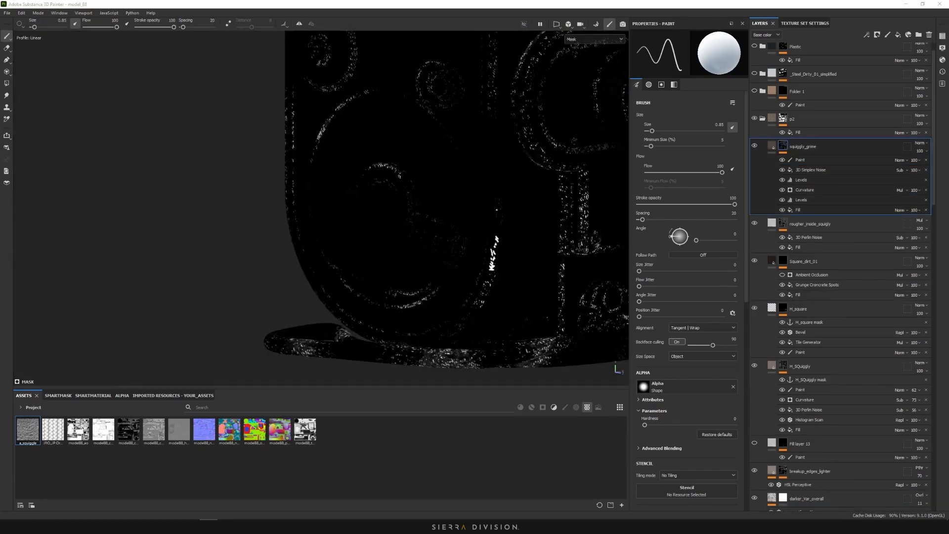
pyautogui.moveTo(500, 208)
pyautogui.keyDown('alt'); pyautogui.mouseDown()
pyautogui.moveTo(500, 229)
pyautogui.moveTo(519, 208)
pyautogui.mouseUp(); pyautogui.keyUp('alt')
pyautogui.scroll(6, 509, 259)
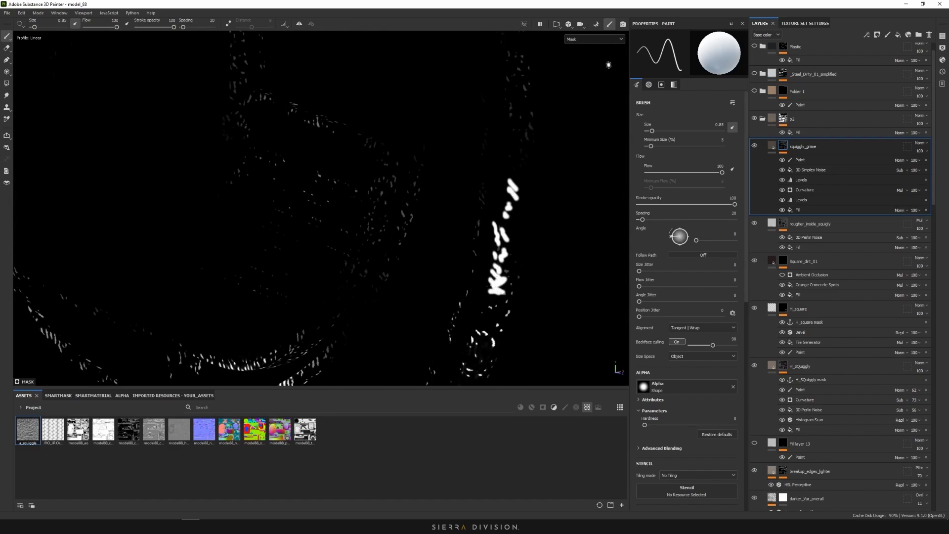
# Show the material render again and move the bottom Fill effect to the top of squiggly_grime
pyautogui.click(595, 40)
pyautogui.click(588, 57)
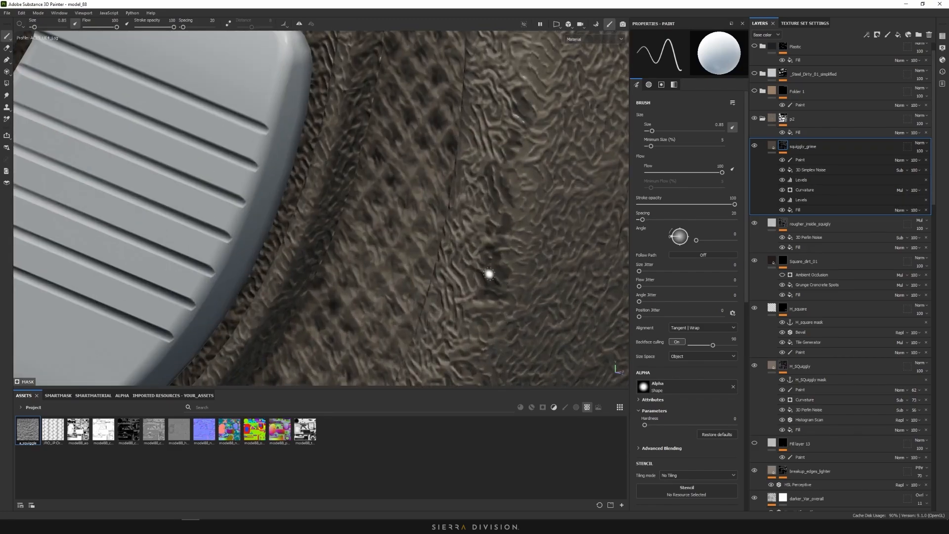
pyautogui.keyDown('alt'); pyautogui.moveTo(489, 268); pyautogui.dragTo(548, 262); pyautogui.keyUp('alt')
pyautogui.click(805, 159)
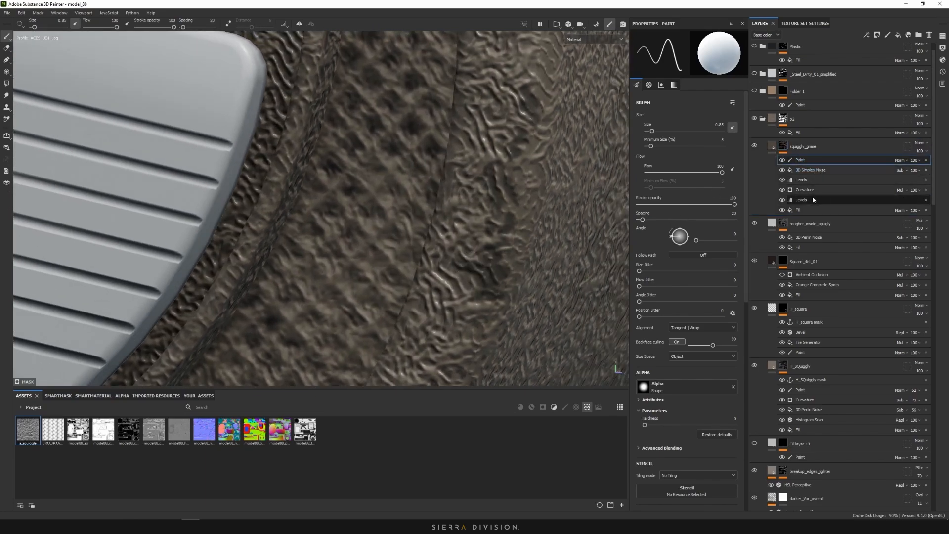
pyautogui.click(808, 211)
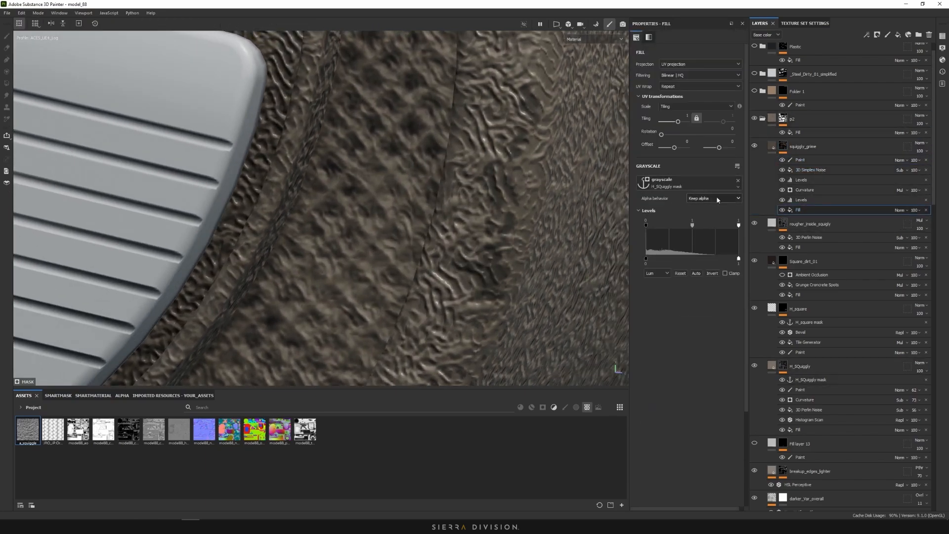
pyautogui.moveTo(814, 218); pyautogui.dragTo(809, 157)
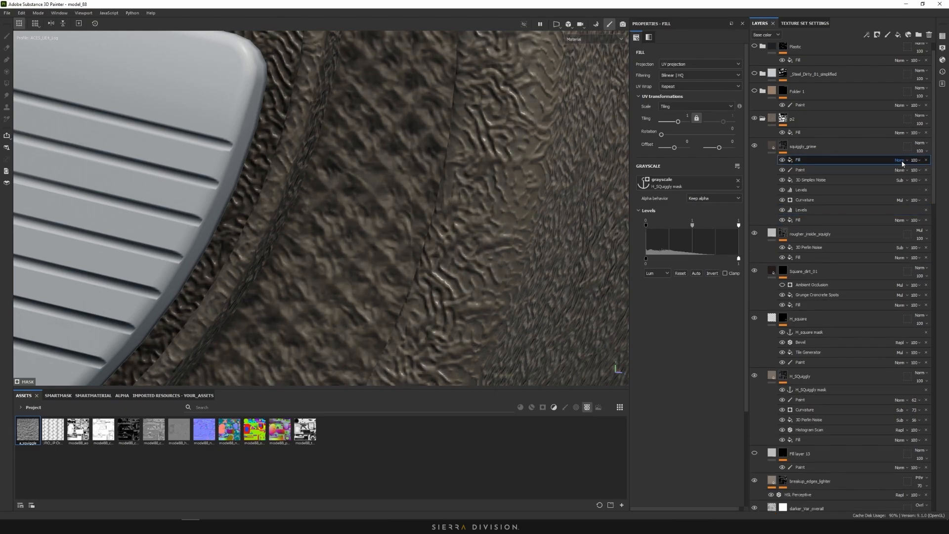
# Set the moved H_SQuiggly fill to Subtract and tighten the levels white point to about 0.37
pyautogui.click(901, 160)
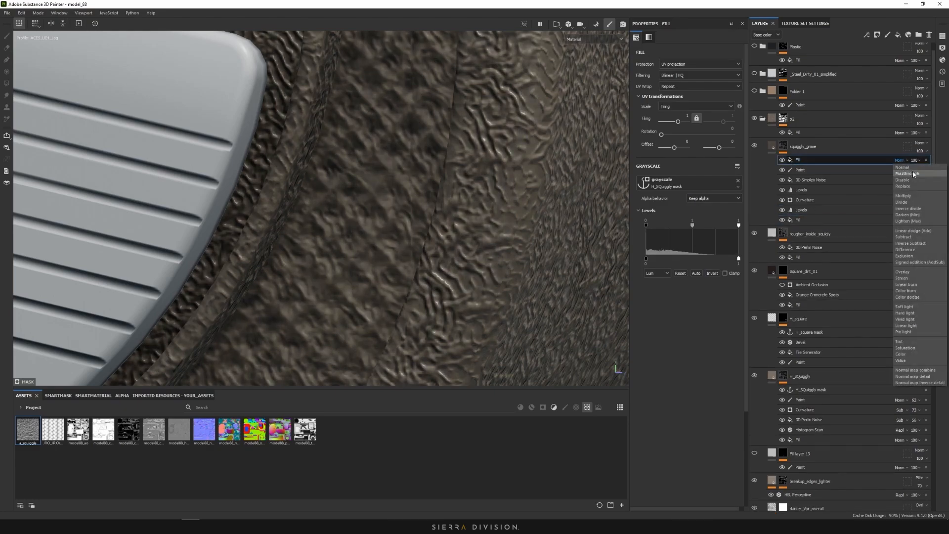
pyautogui.click(912, 238)
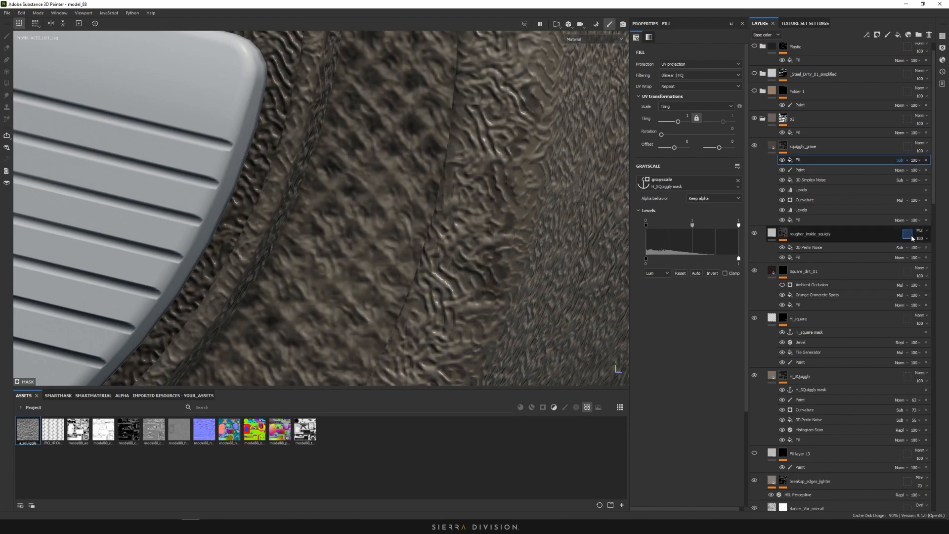
pyautogui.keyDown('alt'); pyautogui.click(785, 149); pyautogui.keyUp('alt')
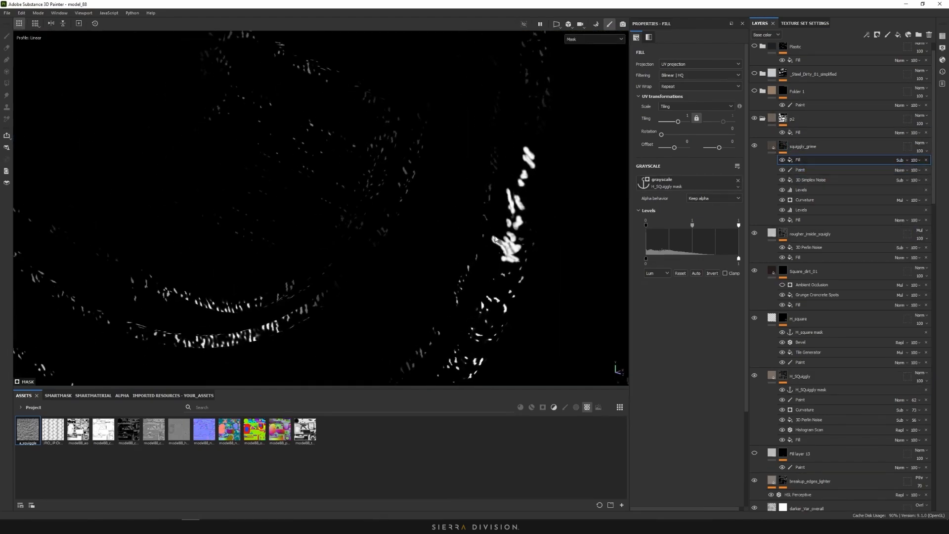
pyautogui.scroll(5, 495, 239)
pyautogui.moveTo(495, 239)
pyautogui.keyDown('alt'); pyautogui.mouseDown()
pyautogui.moveTo(724, 185)
pyautogui.moveTo(577, 203)
pyautogui.mouseUp(); pyautogui.keyUp('alt')
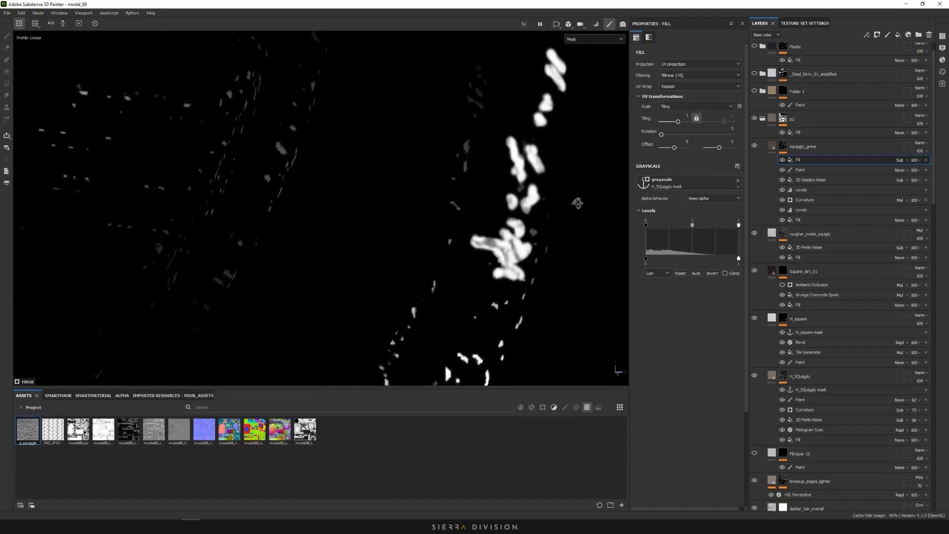
pyautogui.scroll(-3, 543, 211)
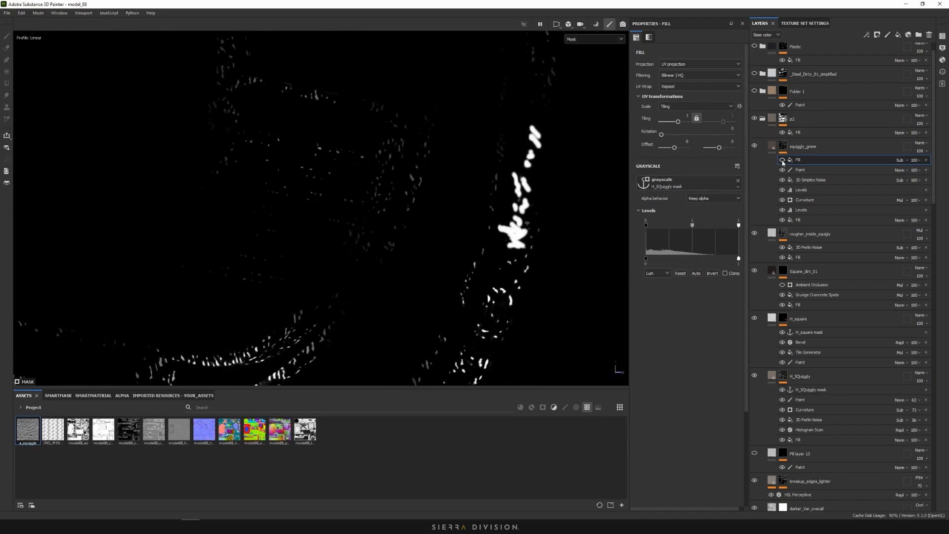
pyautogui.scroll(5, 514, 212)
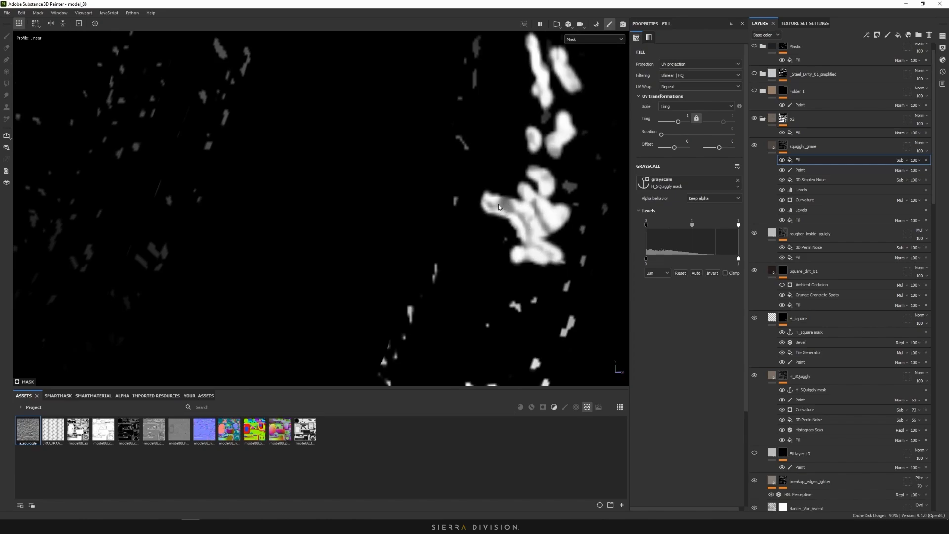
pyautogui.moveTo(739, 231); pyautogui.dragTo(681, 230)
# Return to the material render and toggle the grime fill on and off to compare
pyautogui.click(594, 39)
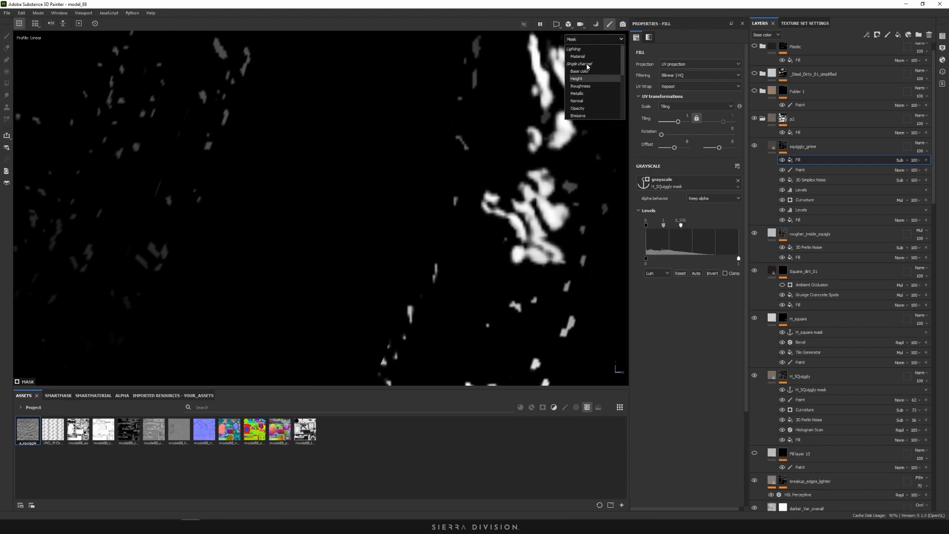
pyautogui.click(597, 96)
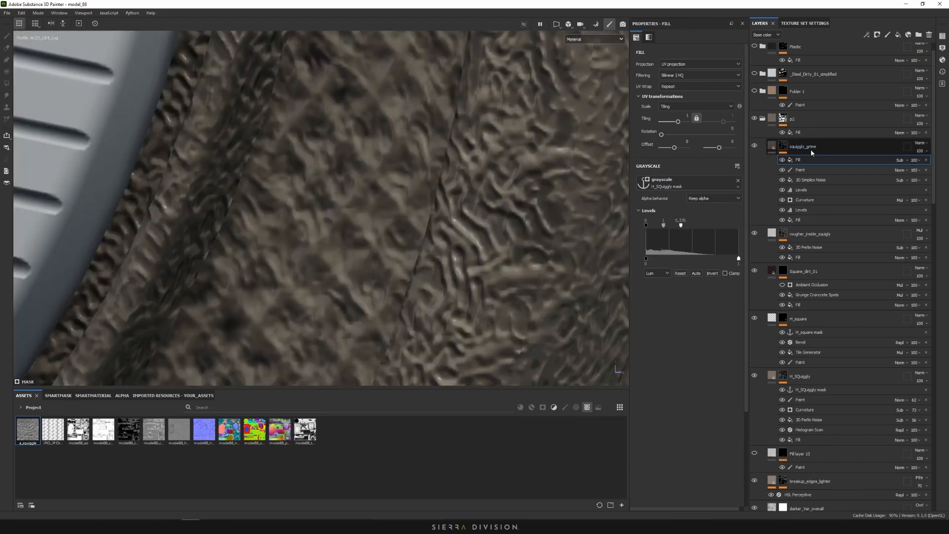
pyautogui.click(782, 161)
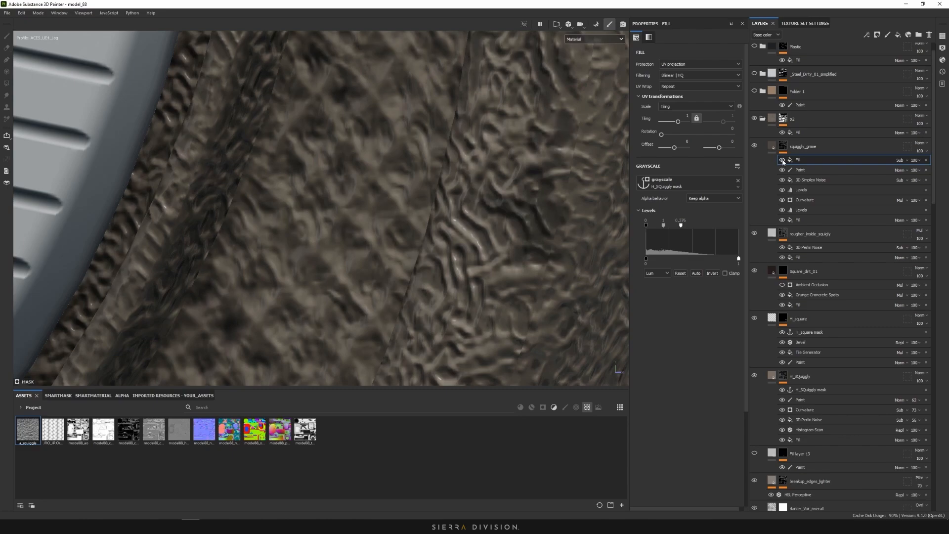
pyautogui.click(782, 161)
pyautogui.click(783, 161)
pyautogui.click(783, 161)
pyautogui.click(783, 161)
pyautogui.click(783, 161)
pyautogui.scroll(-5, 519, 227)
pyautogui.moveTo(519, 227)
pyautogui.keyDown('alt'); pyautogui.mouseDown()
pyautogui.moveTo(482, 222)
pyautogui.moveTo(524, 227)
pyautogui.mouseUp(); pyautogui.keyUp('alt')
pyautogui.scroll(-4, 524, 228)
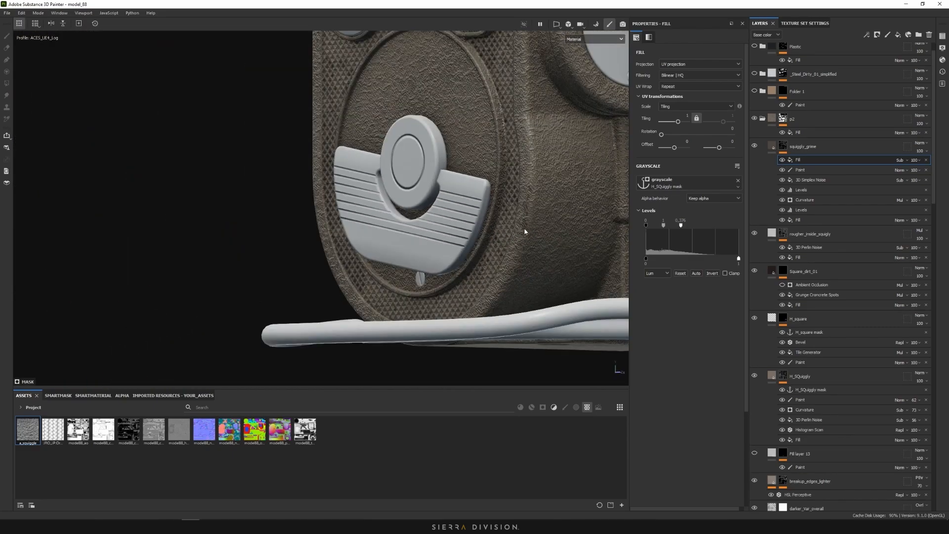
pyautogui.scroll(7, 527, 225)
# Paint a darker grime patch onto the plate in squiggly_grime's Paint effect
pyautogui.click(801, 171)
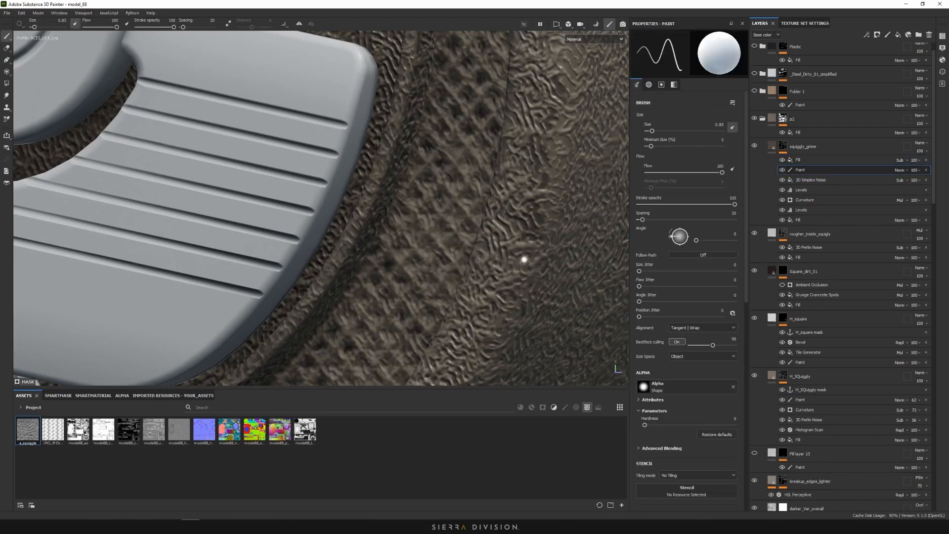
pyautogui.moveTo(508, 295)
pyautogui.mouseDown()
pyautogui.moveTo(480, 324)
pyautogui.moveTo(497, 327)
pyautogui.mouseUp()
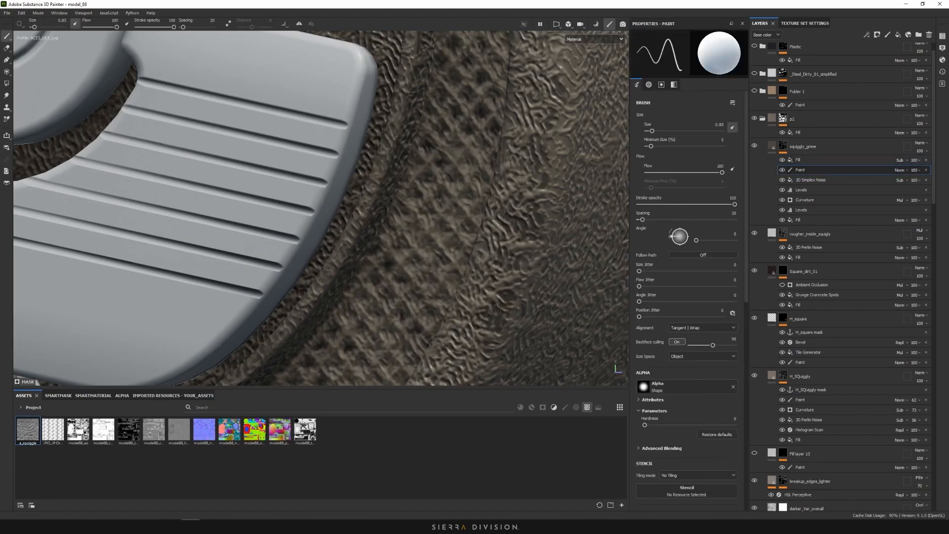
pyautogui.scroll(-6, 548, 228)
pyautogui.keyDown('alt'); pyautogui.moveTo(555, 230); pyautogui.dragTo(538, 245); pyautogui.keyUp('alt')
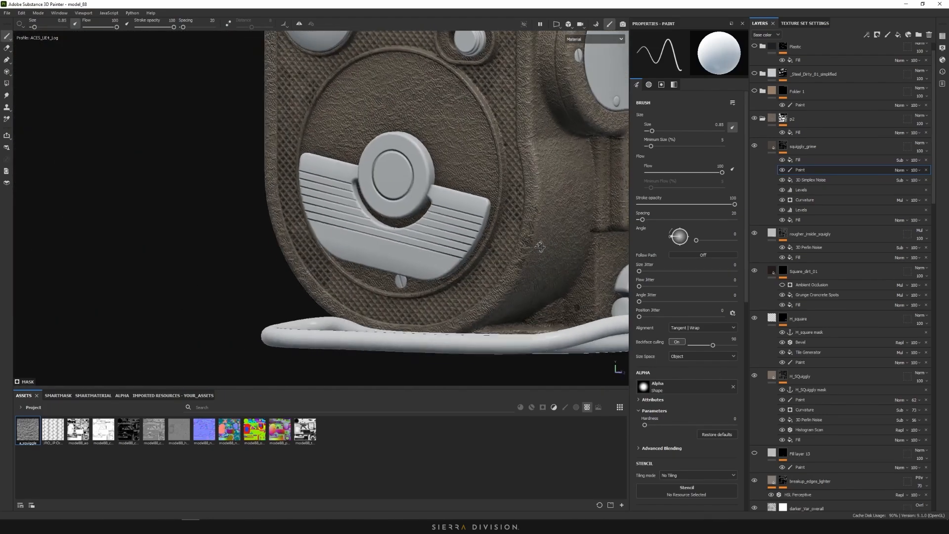
pyautogui.scroll(-3, 556, 237)
pyautogui.scroll(8, 549, 232)
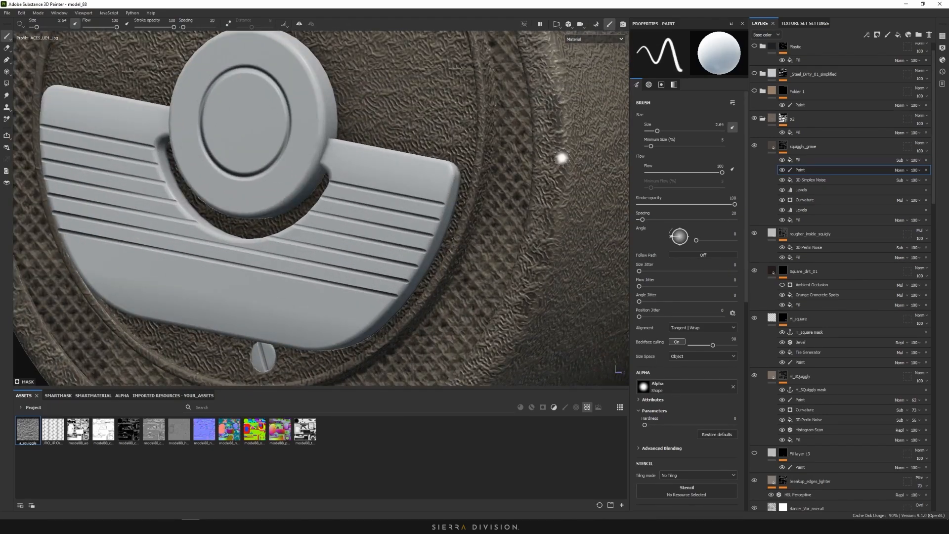
pyautogui.scroll(-6, 568, 258)
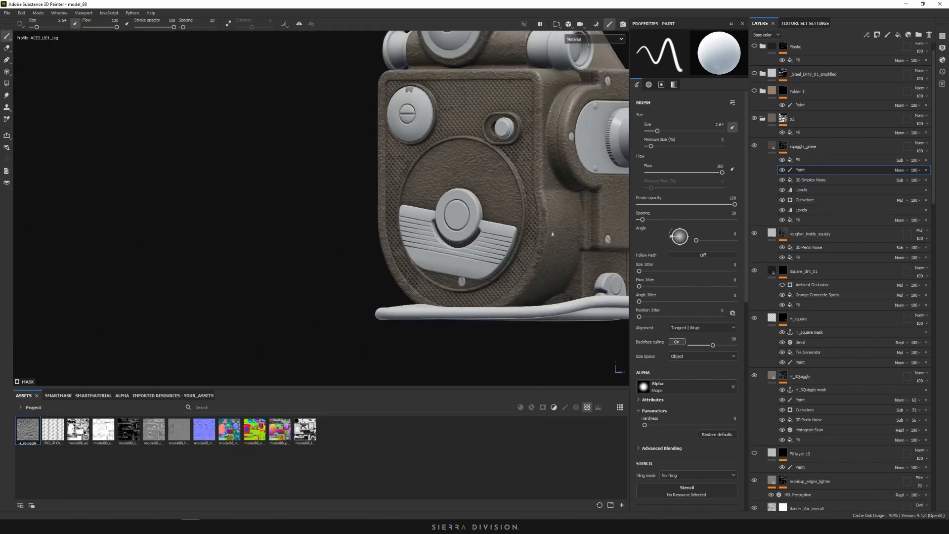
pyautogui.keyDown('alt'); pyautogui.moveTo(554, 237); pyautogui.dragTo(503, 261, button='middle'); pyautogui.keyUp('alt')
pyautogui.scroll(5, 493, 294)
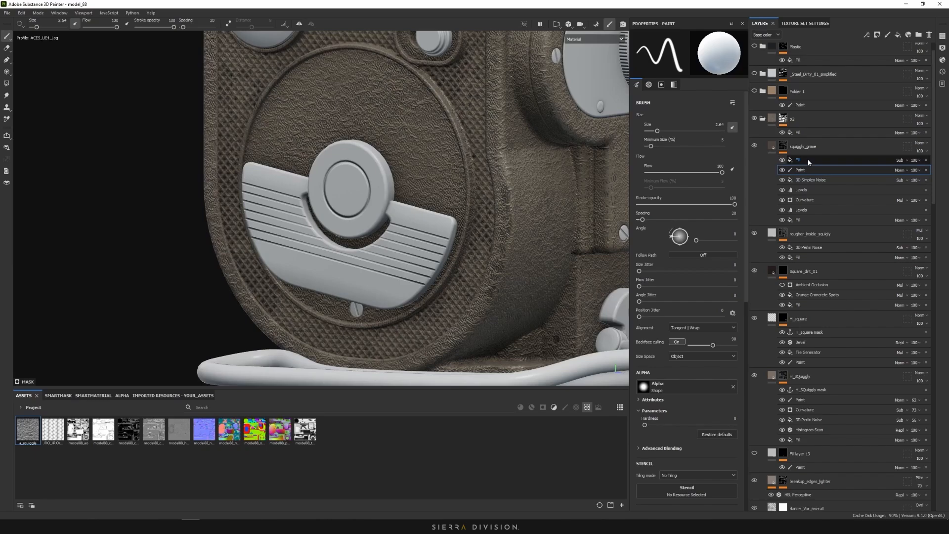
# Add an anchor point above the fill effect and name it 'squiggly_grime mask'
pyautogui.click(808, 159)
pyautogui.rightClick(823, 160)
pyautogui.click(855, 328)
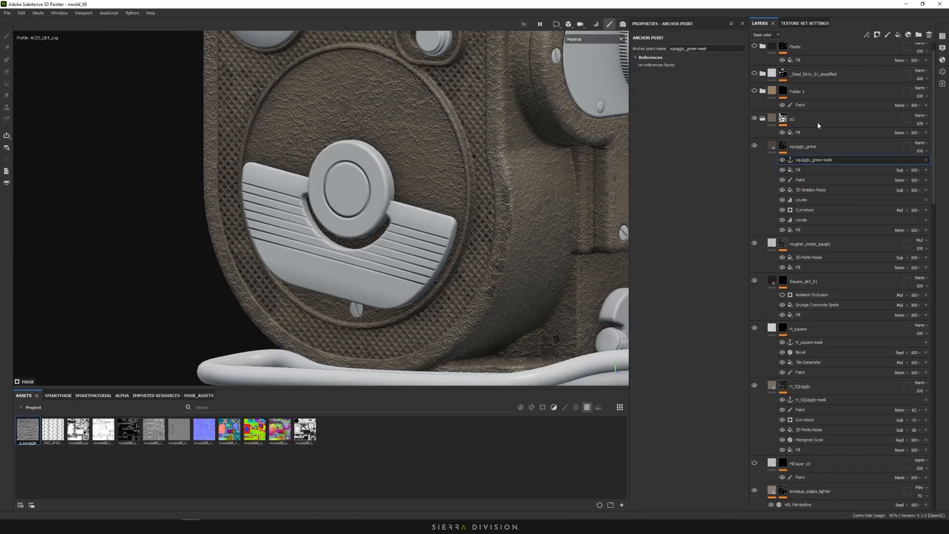
pyautogui.doubleClick(814, 160)
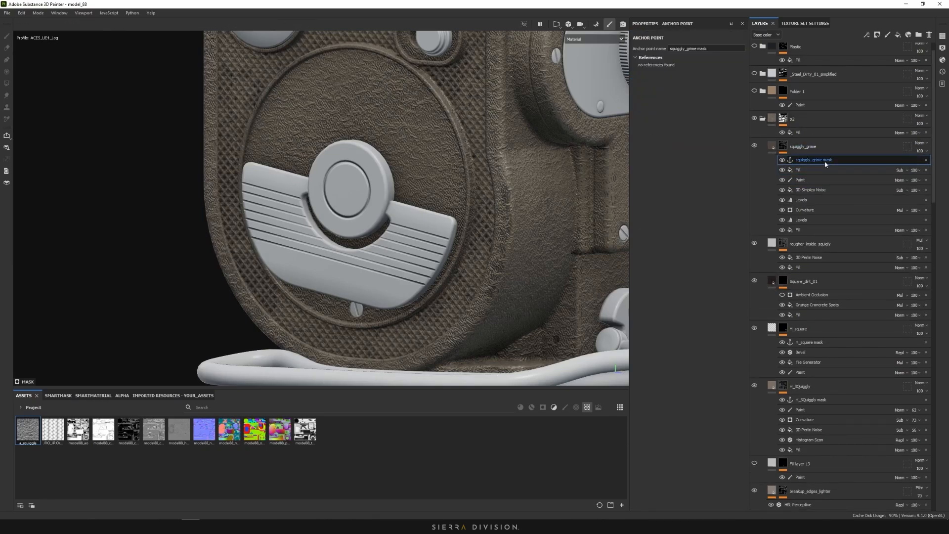
pyautogui.click(820, 144)
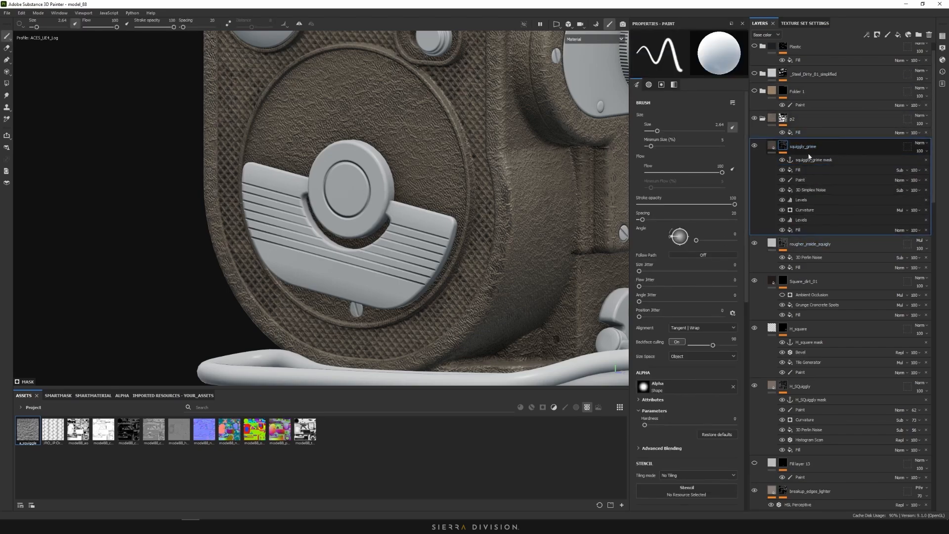
# Duplicate squiggly_grime with Ctrl+D and clear the copy's mask to black
pyautogui.hotkey('ctrl', 'd')
pyautogui.rightClick(780, 145)
pyautogui.click(793, 157)
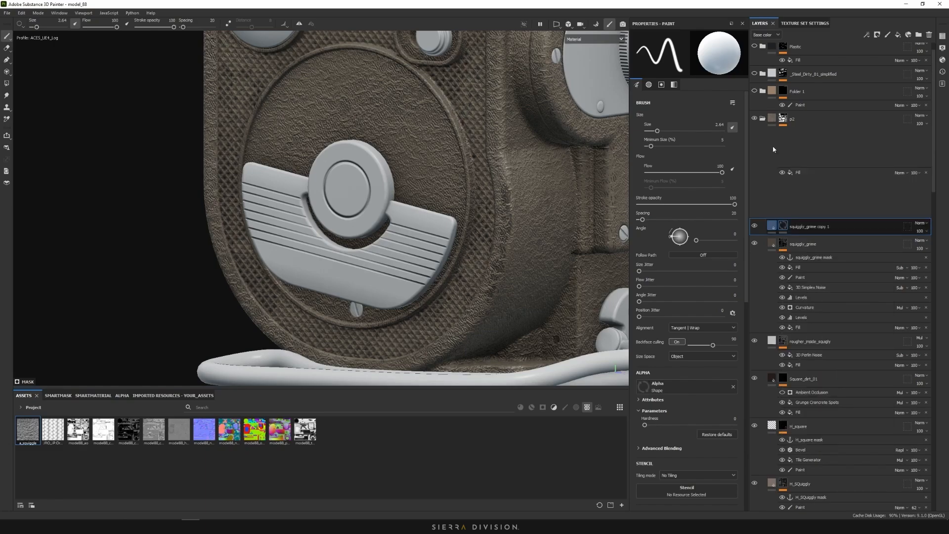
pyautogui.click(771, 146)
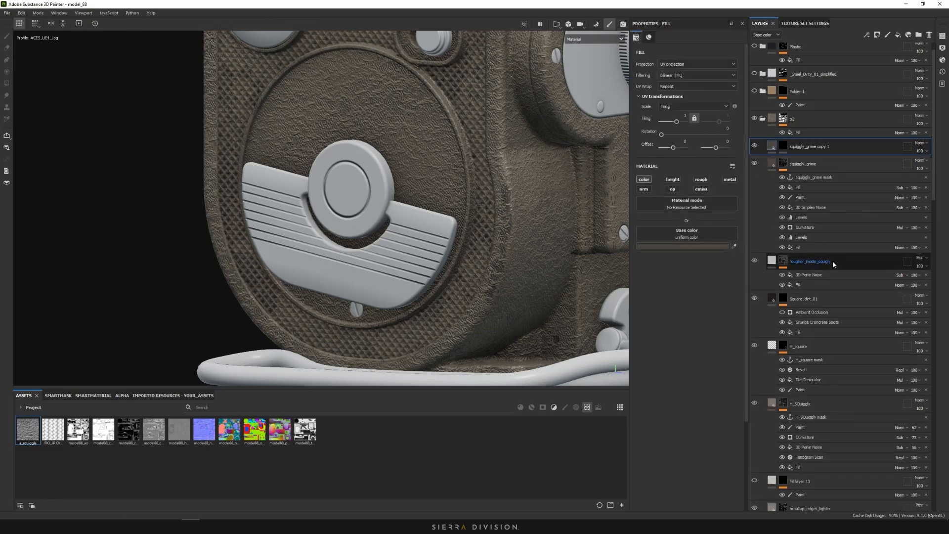
# Set the copy's base colour to the warm brown sampled from the camera paint
pyautogui.click(710, 246)
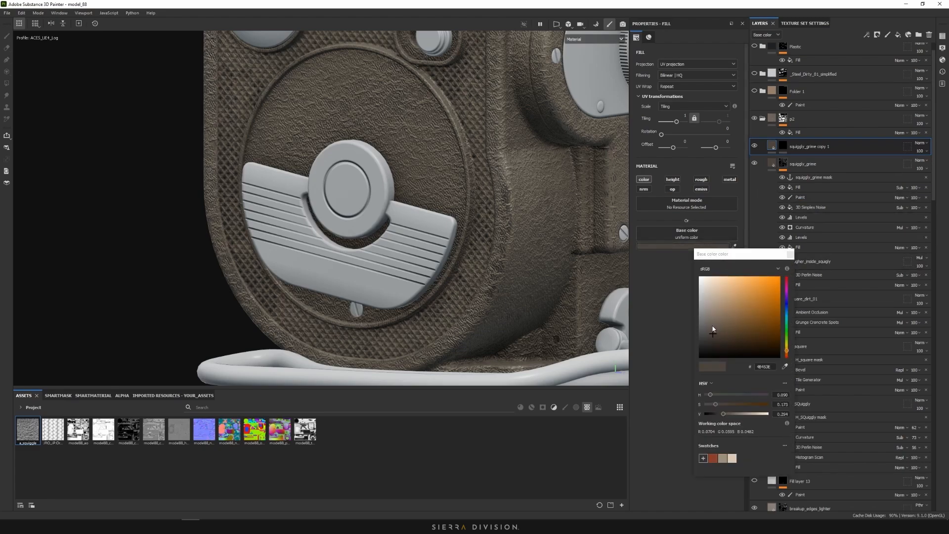
pyautogui.click(712, 327)
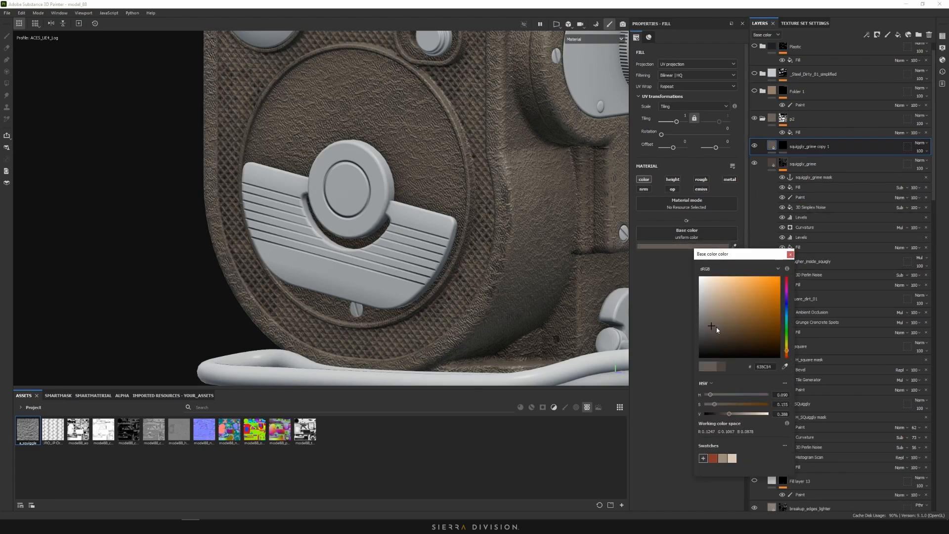
pyautogui.click(785, 368)
pyautogui.click(735, 327)
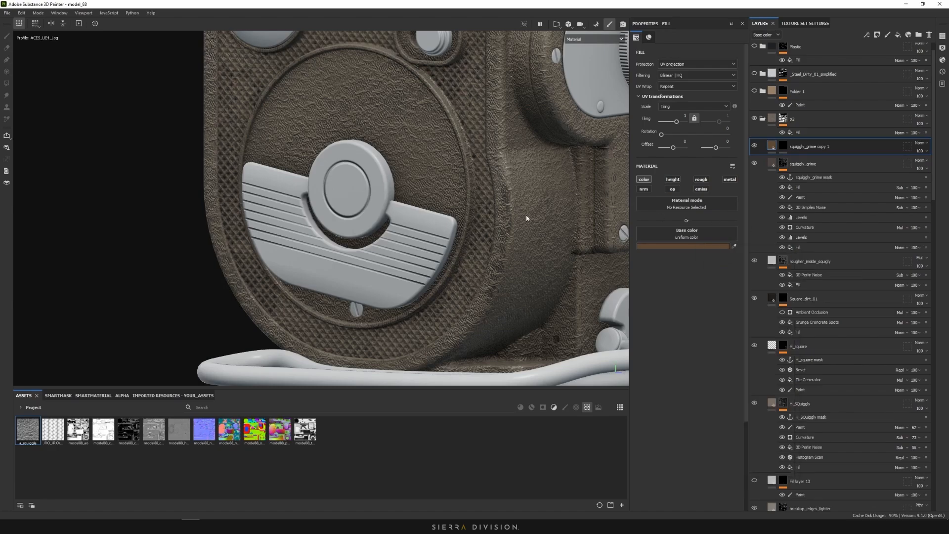
pyautogui.keyDown('alt'); pyautogui.moveTo(492, 218); pyautogui.dragTo(479, 250, button='middle'); pyautogui.keyUp('alt')
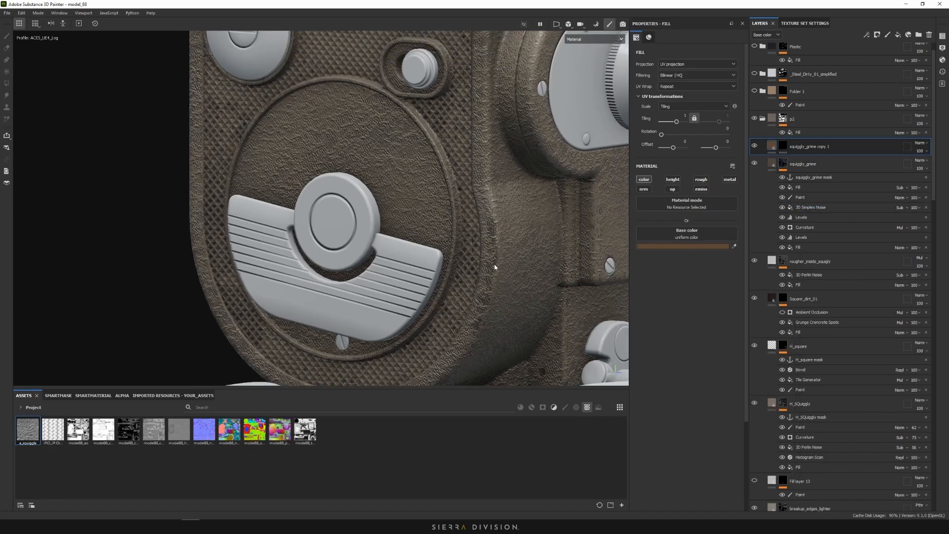
# Add a fill to squiggly_grime copy 1's mask using the 'squiggly_grime mask' anchor as grayscale source
pyautogui.keyDown('alt'); pyautogui.moveTo(495, 265); pyautogui.dragTo(472, 262); pyautogui.keyUp('alt')
pyautogui.keyDown('alt'); pyautogui.moveTo(472, 262); pyautogui.dragTo(496, 210, button='right'); pyautogui.keyUp('alt')
pyautogui.keyDown('alt'); pyautogui.moveTo(496, 210); pyautogui.dragTo(492, 165, button='middle'); pyautogui.keyUp('alt')
pyautogui.click(785, 146)
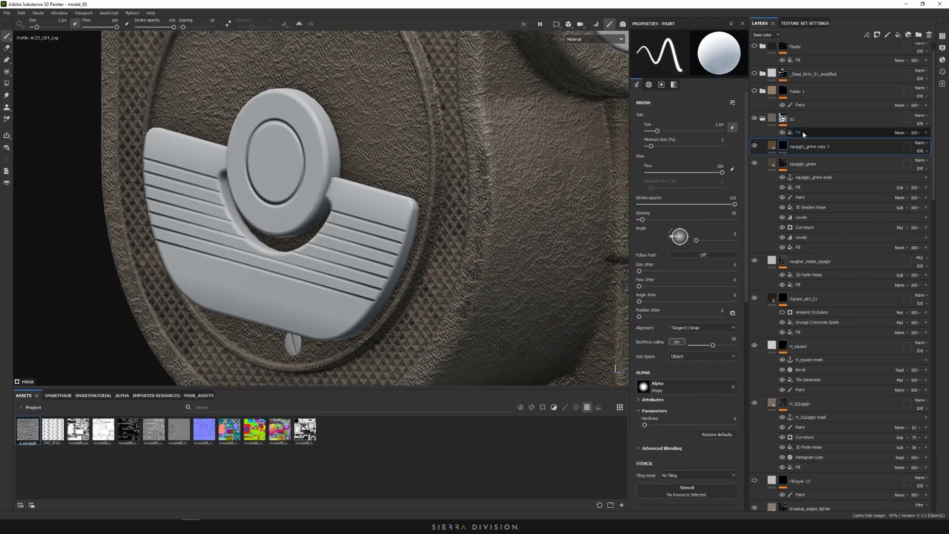
pyautogui.rightClick(785, 147)
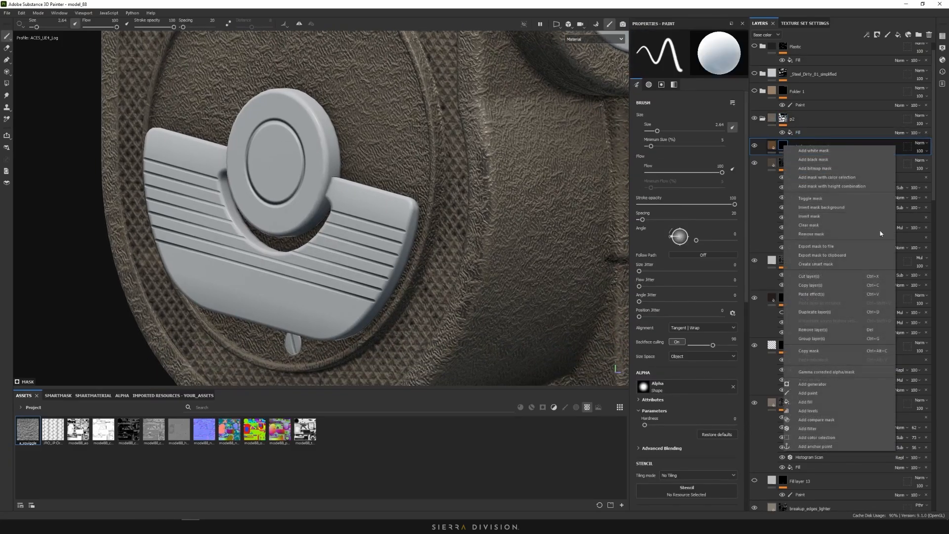
pyautogui.click(816, 402)
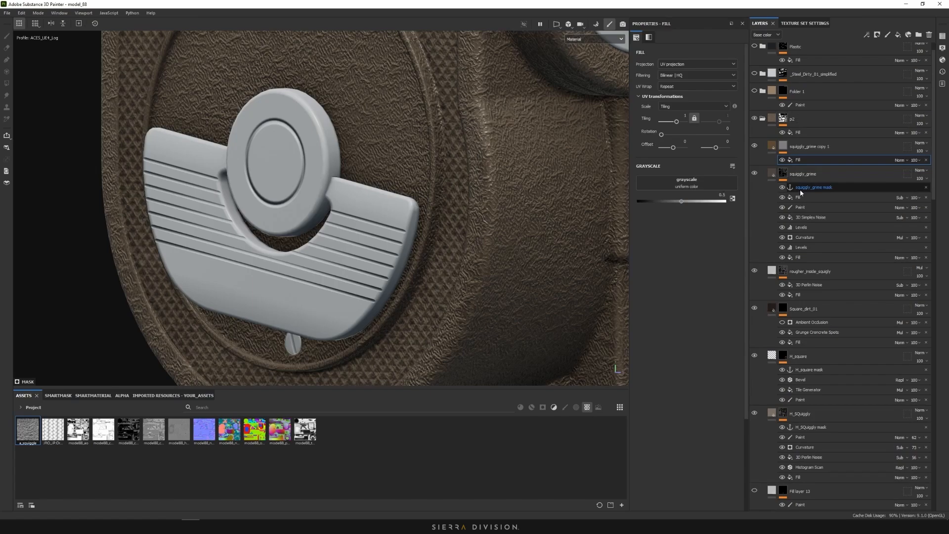
pyautogui.click(732, 199)
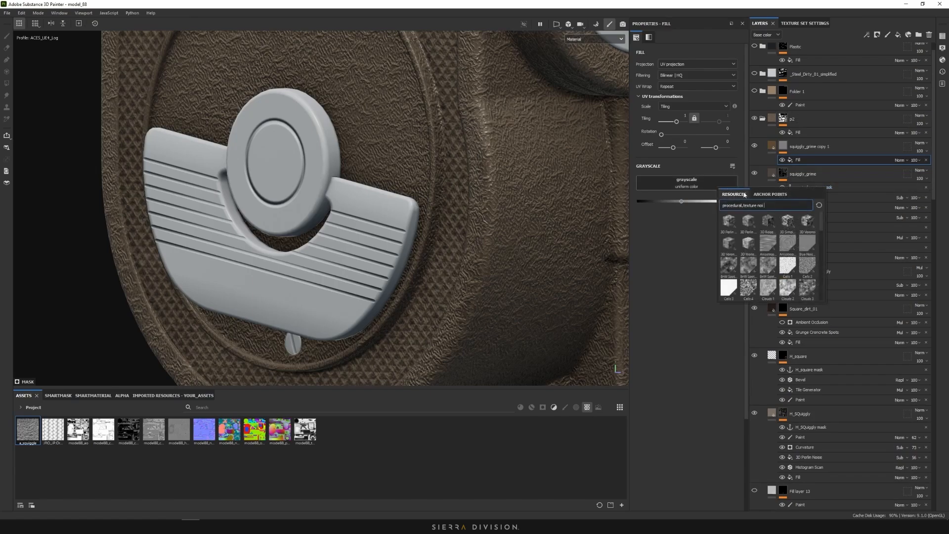
pyautogui.click(769, 194)
pyautogui.scroll(-2, 775, 271)
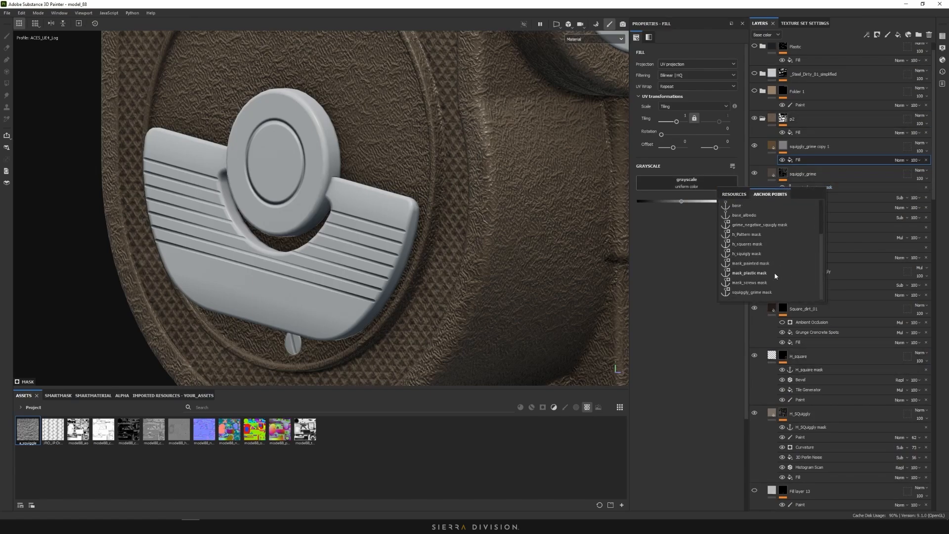
pyautogui.click(764, 293)
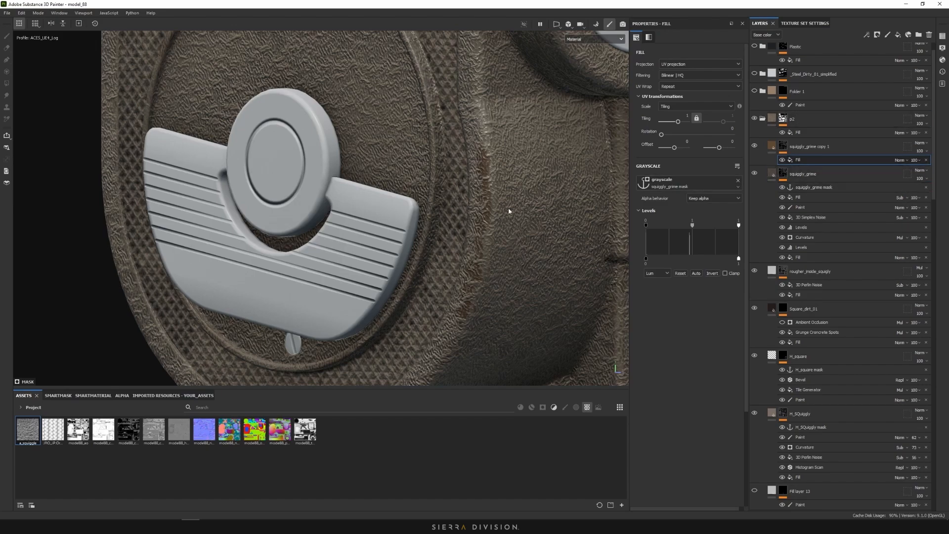
pyautogui.scroll(3, 509, 209)
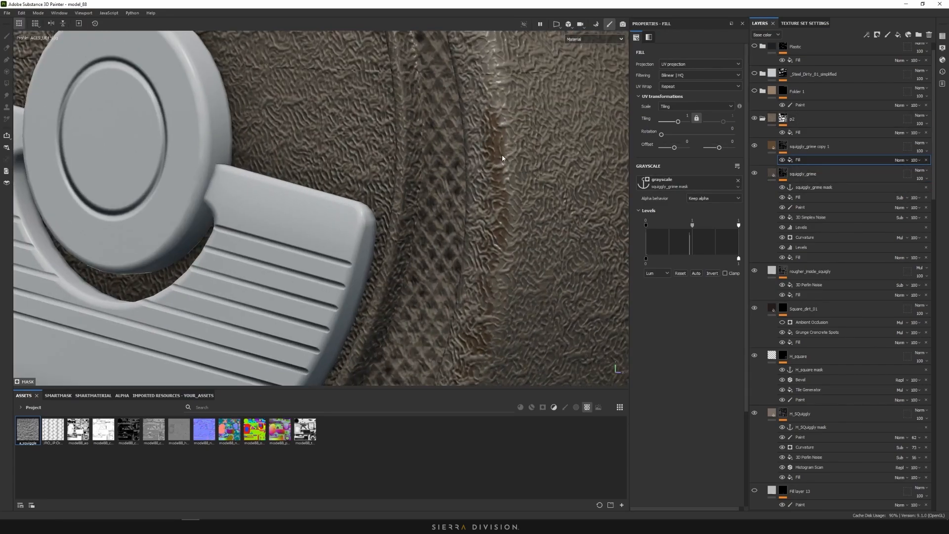
# Add a Mask Outline filter to the Squiggly_grime copy 1 mask fill
pyautogui.rightClick(805, 163)
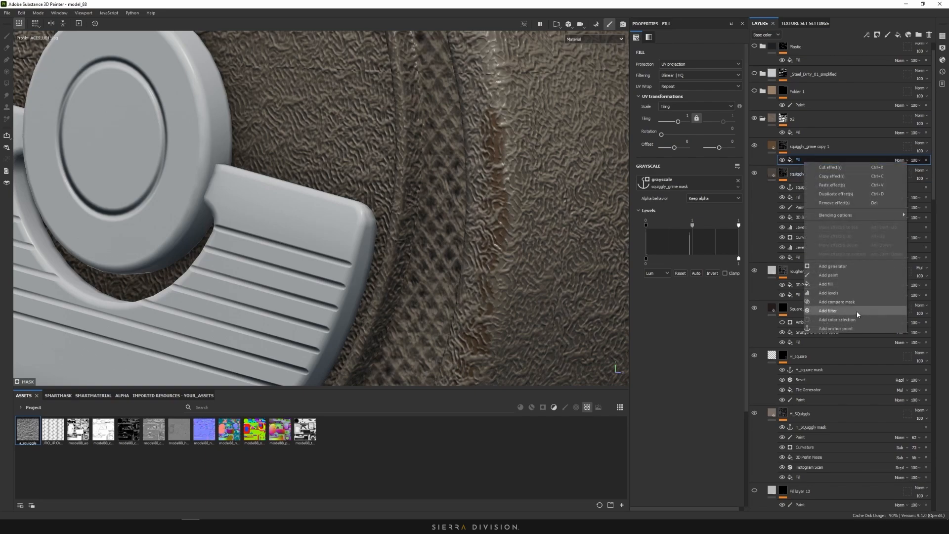
pyautogui.click(856, 311)
pyautogui.click(701, 58)
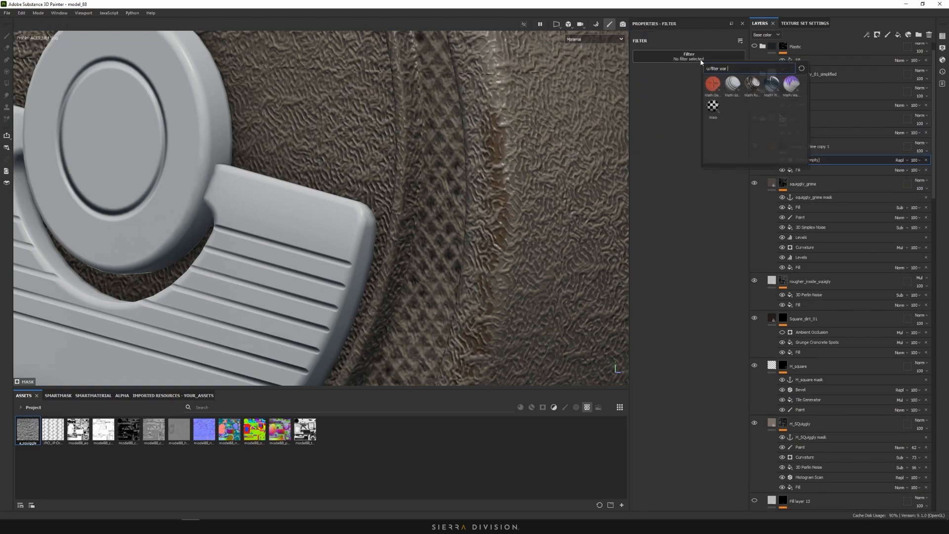
pyautogui.write('out')
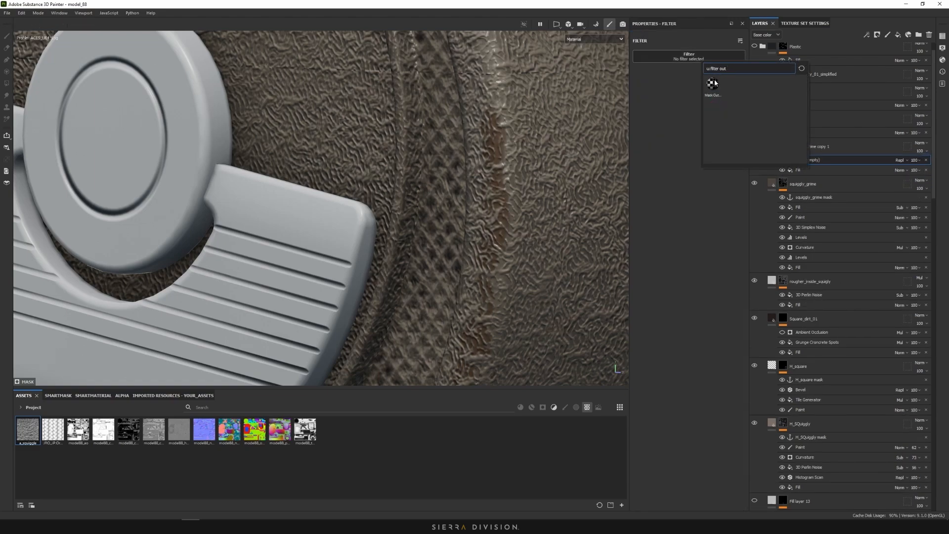
pyautogui.click(713, 83)
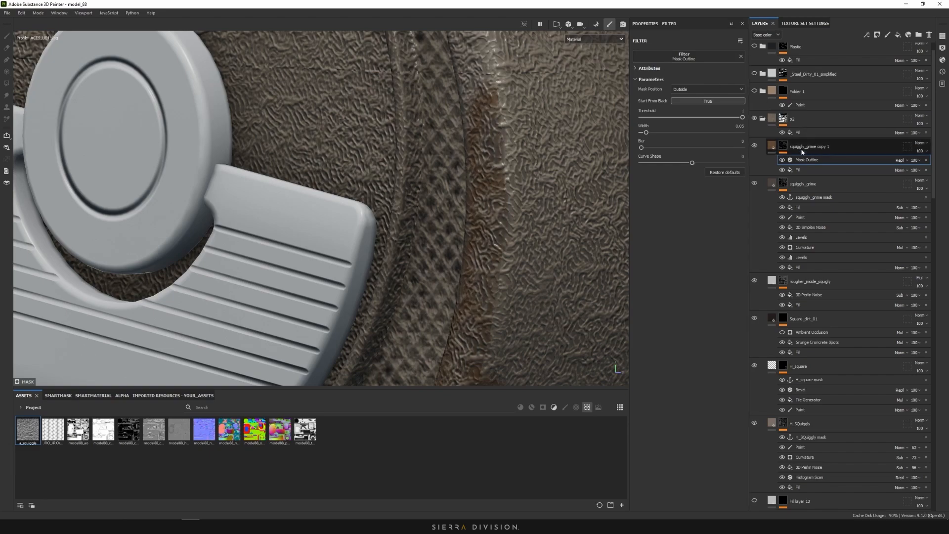
# Set the Mask Outline to Inside with threshold 0.01 and width 0.03, previewing the mask
pyautogui.keyDown('alt'); pyautogui.click(783, 145); pyautogui.keyUp('alt')
pyautogui.moveTo(501, 157)
pyautogui.keyDown('alt'); pyautogui.mouseDown()
pyautogui.moveTo(537, 164)
pyautogui.moveTo(486, 161)
pyautogui.moveTo(535, 145)
pyautogui.mouseUp(); pyautogui.keyUp('alt')
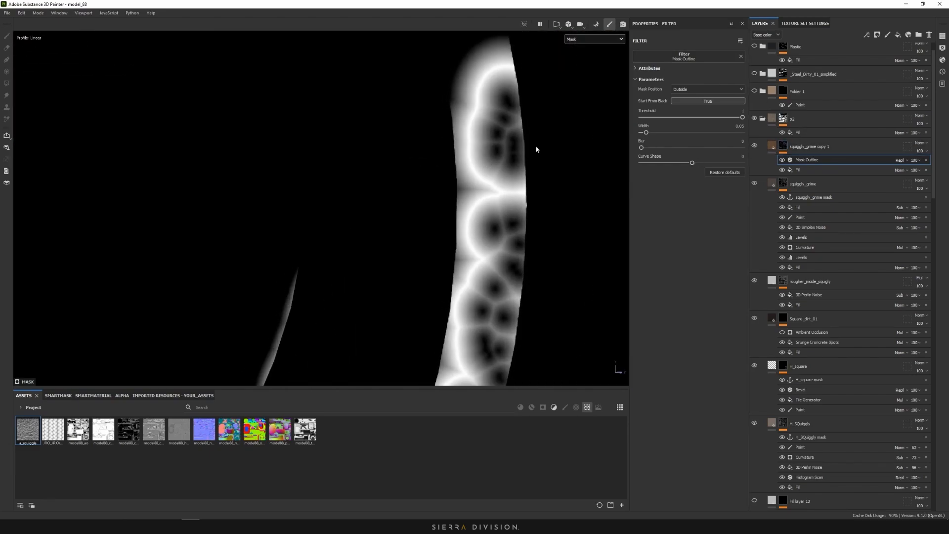
pyautogui.click(686, 91)
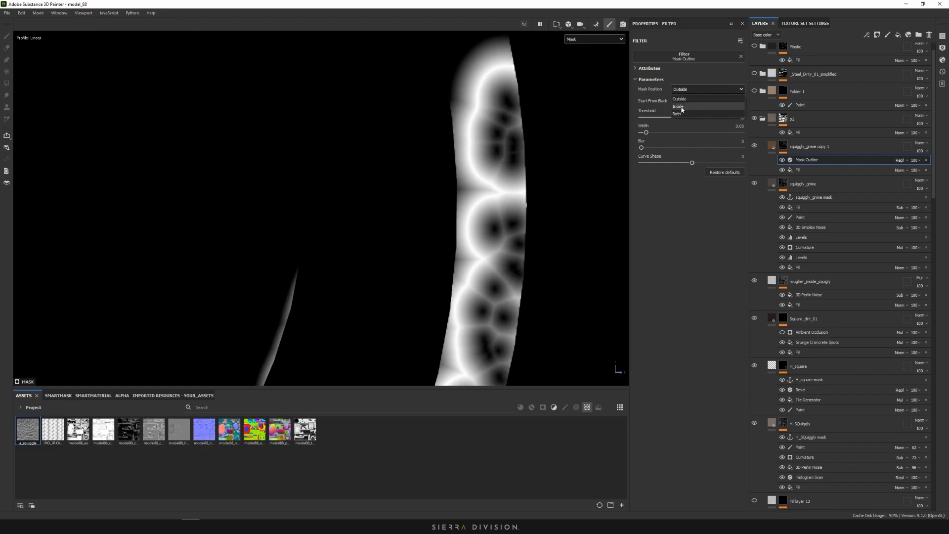
pyautogui.click(685, 112)
pyautogui.moveTo(698, 117); pyautogui.dragTo(644, 137)
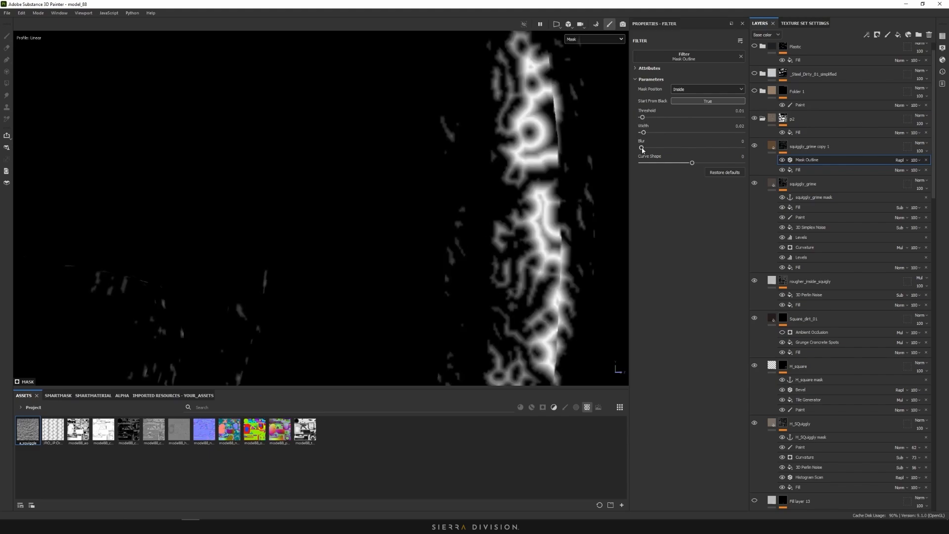
pyautogui.click(590, 39)
# Return the viewport to the Base color channel and orbit around the camera body
pyautogui.click(587, 58)
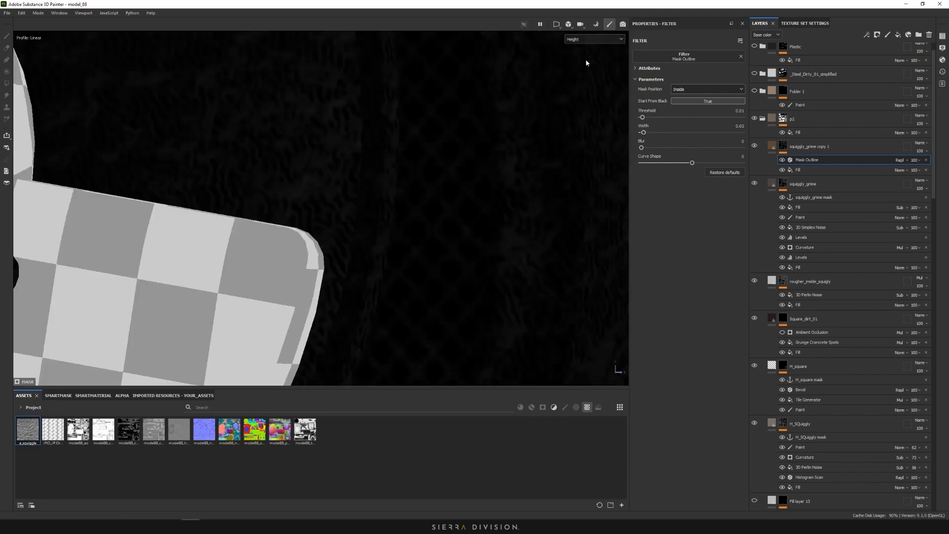
pyautogui.click(591, 39)
pyautogui.click(583, 58)
pyautogui.scroll(4, 525, 162)
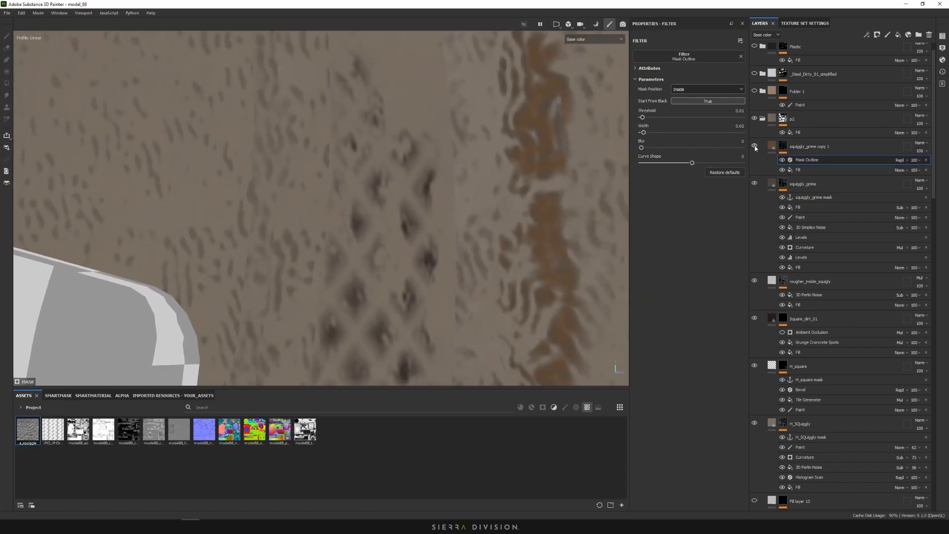
pyautogui.scroll(3, 548, 119)
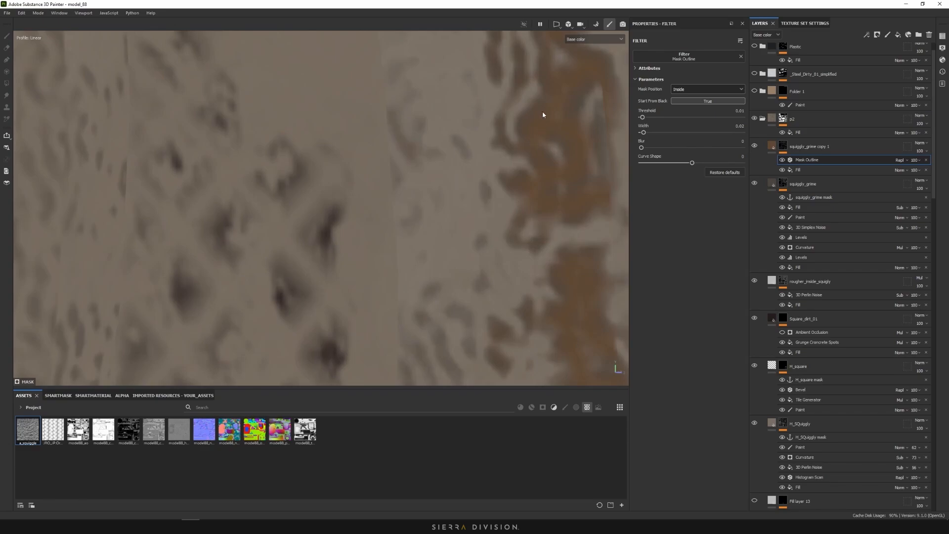
pyautogui.scroll(-5, 552, 123)
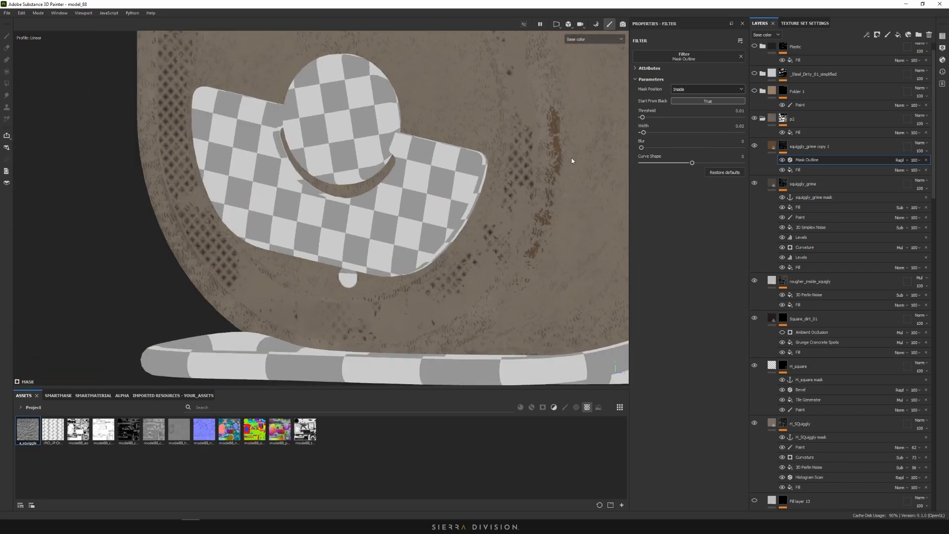
pyautogui.keyDown('alt'); pyautogui.moveTo(571, 158); pyautogui.dragTo(516, 181); pyautogui.keyUp('alt')
pyautogui.keyDown('alt'); pyautogui.moveTo(499, 187); pyautogui.dragTo(482, 197, button='middle'); pyautogui.keyUp('alt')
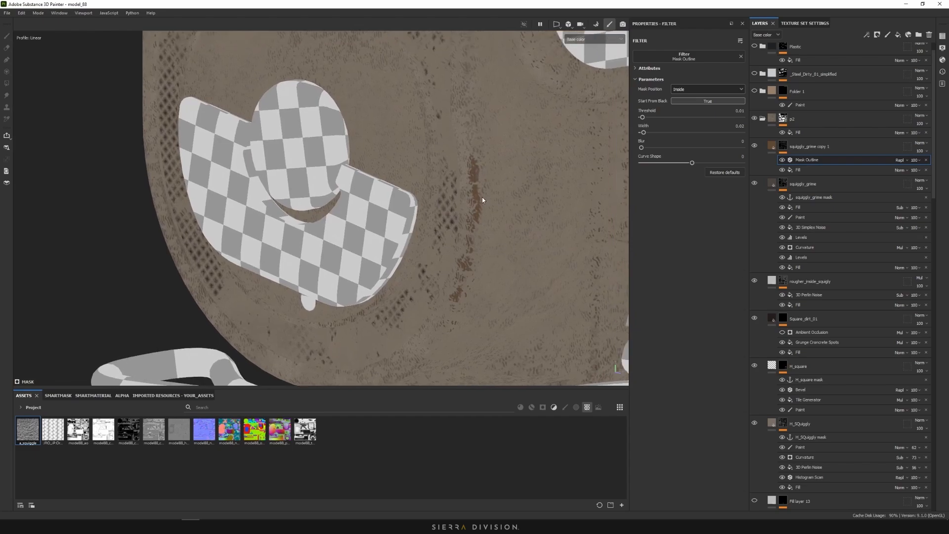
pyautogui.scroll(5, 482, 196)
pyautogui.keyDown('alt'); pyautogui.moveTo(458, 155); pyautogui.dragTo(489, 161); pyautogui.keyUp('alt')
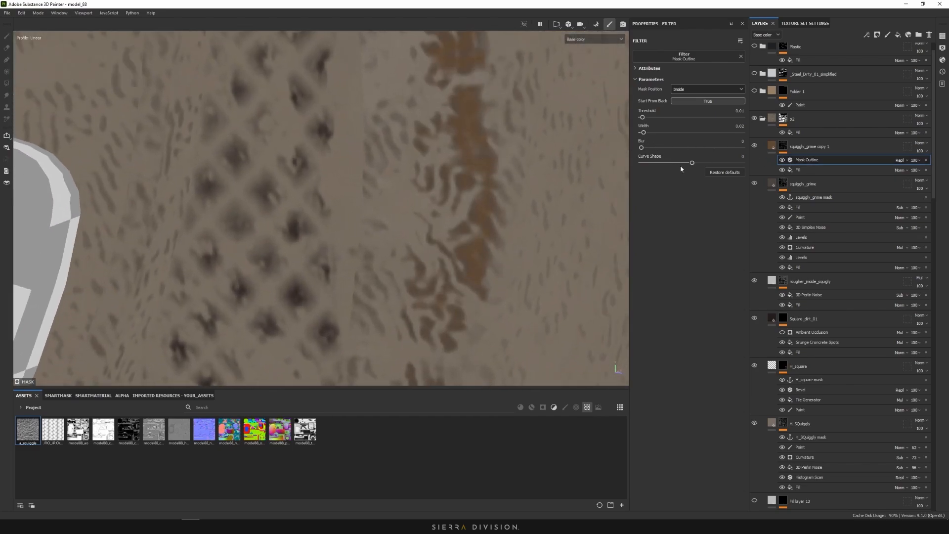
# Set the Mask Outline curve shape to -0.41 and switch the viewport to Material
pyautogui.moveTo(698, 163); pyautogui.dragTo(670, 165)
pyautogui.scroll(-8, 493, 149)
pyautogui.keyDown('alt'); pyautogui.moveTo(527, 153); pyautogui.dragTo(360, 240, button='middle'); pyautogui.keyUp('alt')
pyautogui.scroll(-8, 506, 218)
pyautogui.keyDown('alt'); pyautogui.moveTo(508, 214); pyautogui.dragTo(475, 249); pyautogui.keyUp('alt')
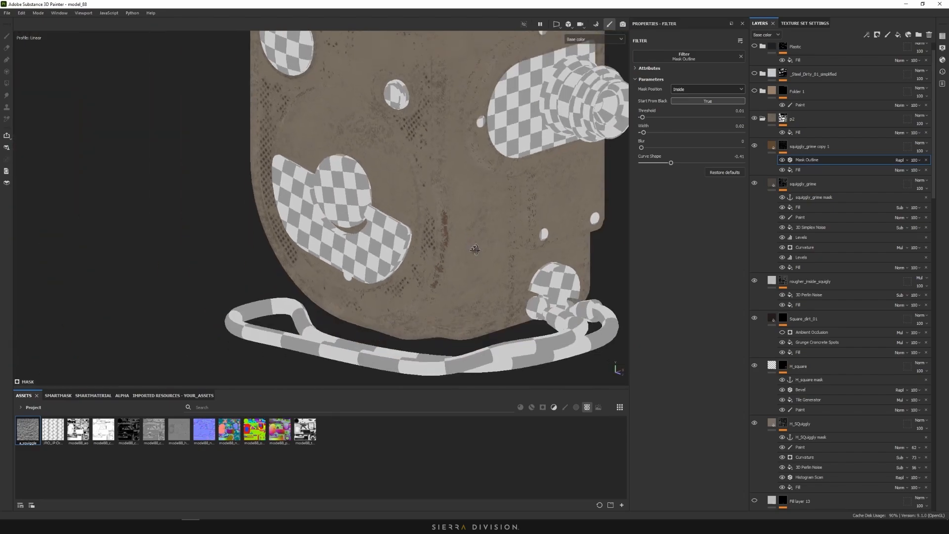
pyautogui.scroll(10, 475, 249)
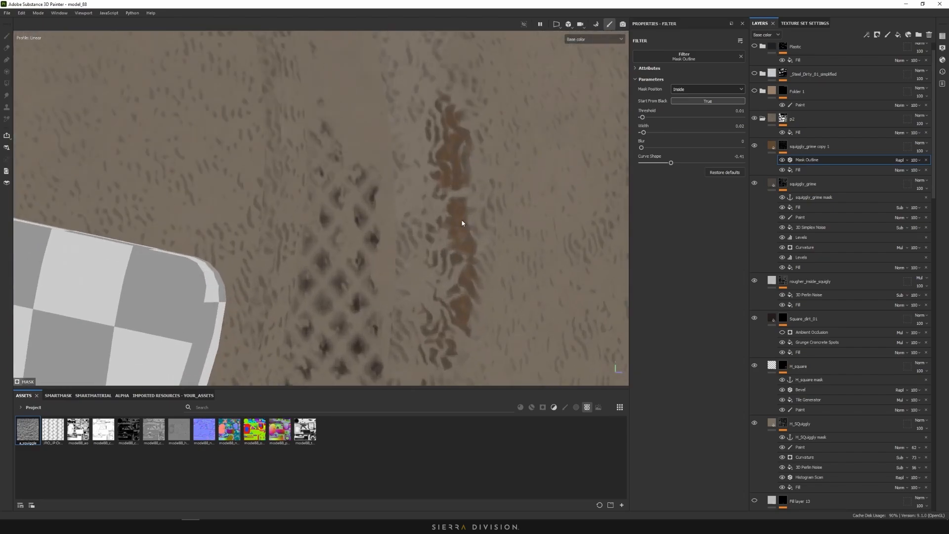
pyautogui.scroll(3, 460, 227)
pyautogui.scroll(-6, 457, 231)
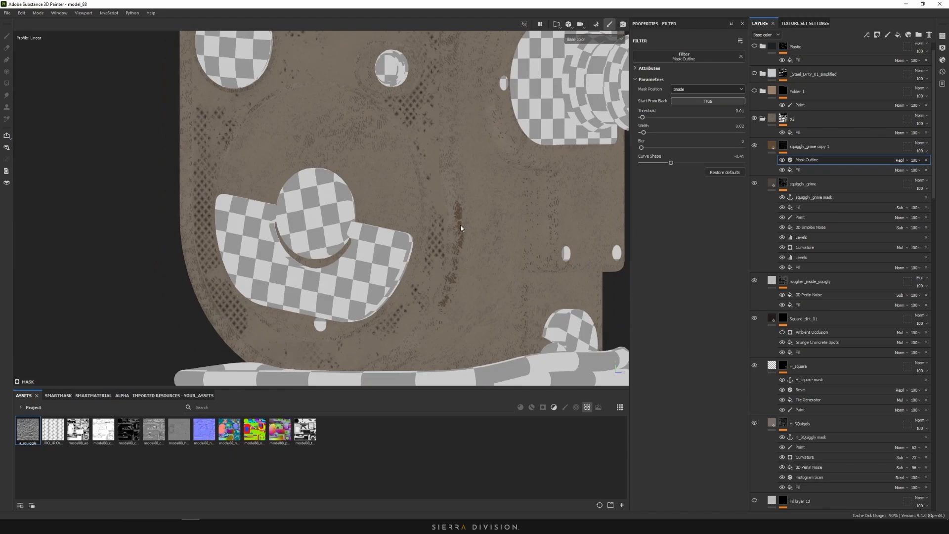
pyautogui.keyDown('alt'); pyautogui.moveTo(448, 244); pyautogui.dragTo(462, 203); pyautogui.keyUp('alt')
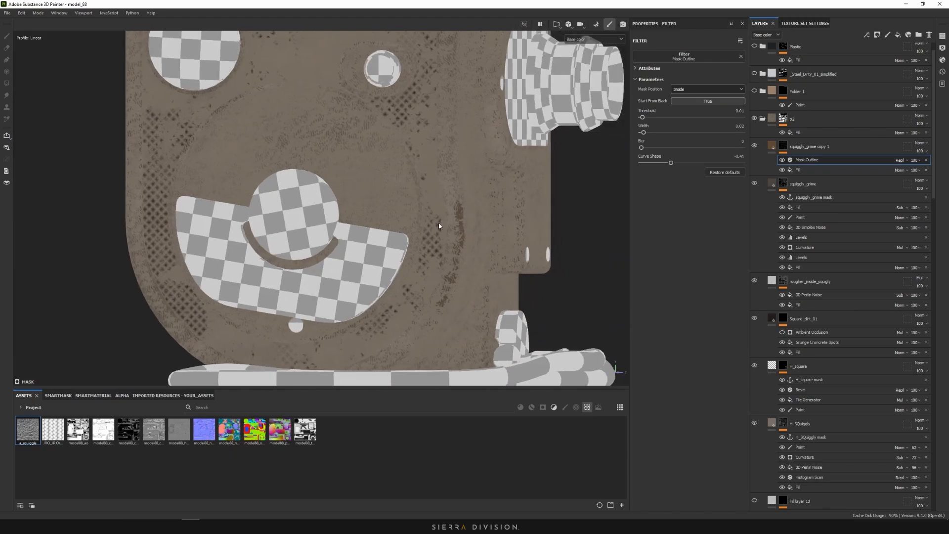
pyautogui.click(593, 39)
pyautogui.click(580, 45)
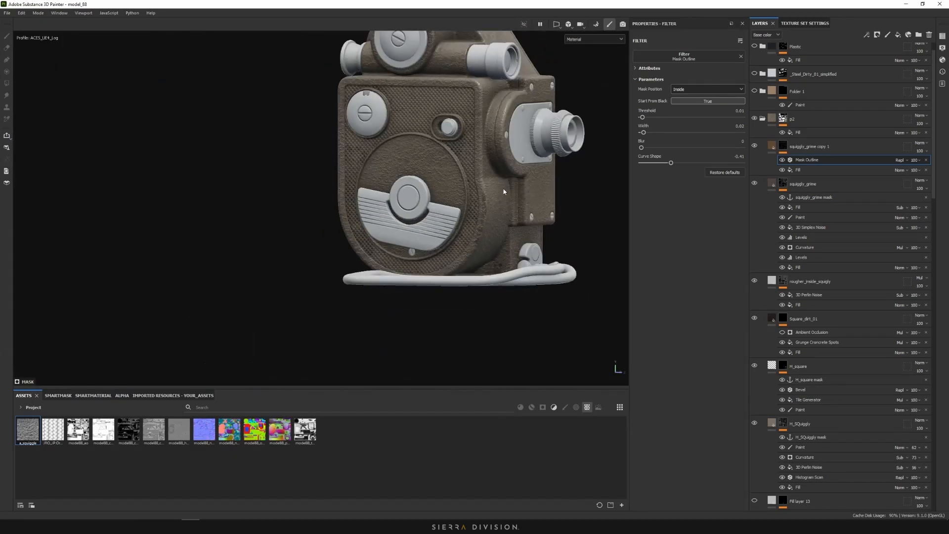
# Paint a squiggly grime stroke just below the screw on the squiggly_grime Paint layer
pyautogui.scroll(5, 524, 202)
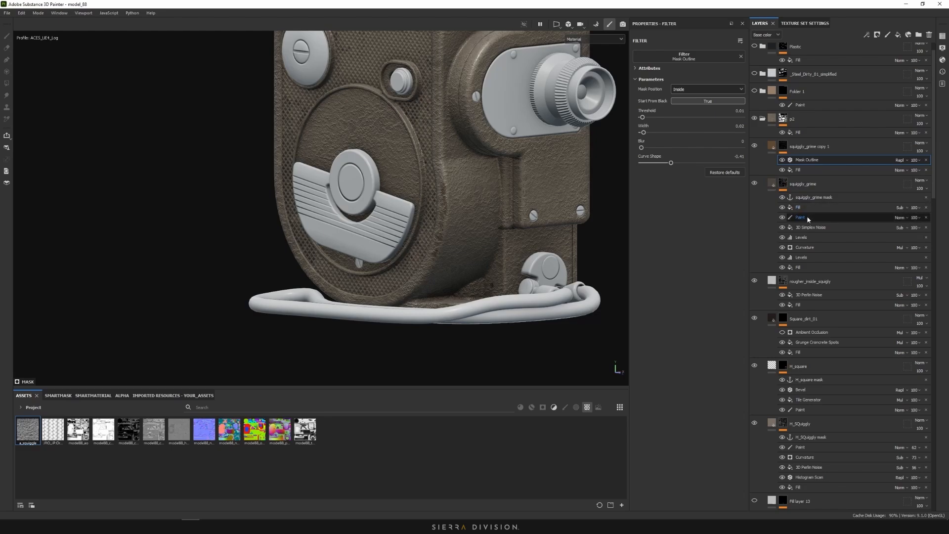
pyautogui.click(807, 217)
pyautogui.scroll(5, 519, 223)
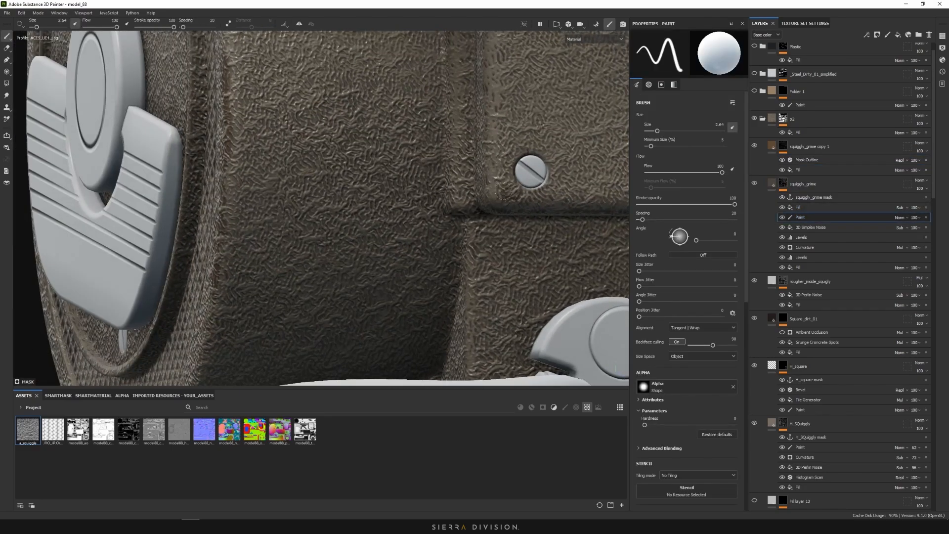
pyautogui.moveTo(502, 190)
pyautogui.mouseDown()
pyautogui.moveTo(512, 205)
pyautogui.moveTo(543, 199)
pyautogui.moveTo(524, 190)
pyautogui.mouseUp()
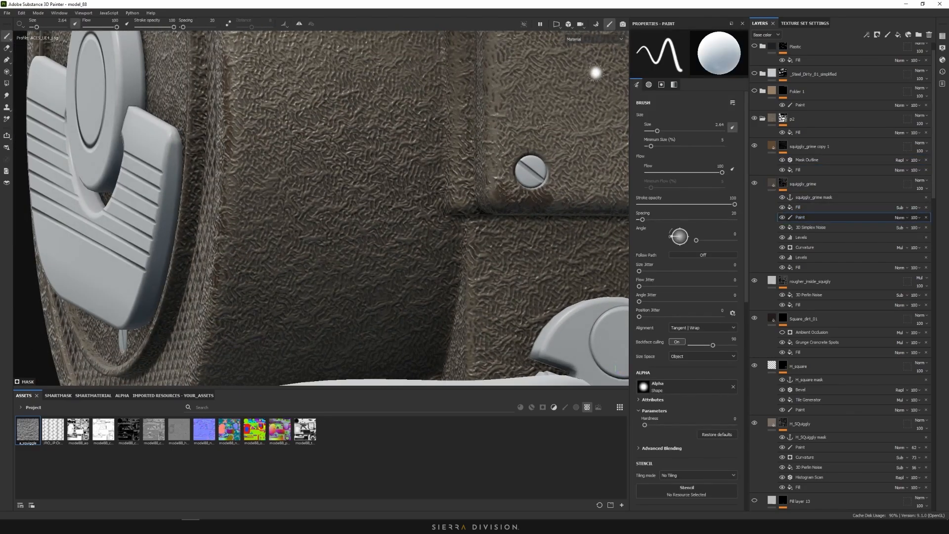
# Check the new grime in the Base color channel, keeping the squiggly_grime mask name unchanged
pyautogui.click(592, 39)
pyautogui.click(591, 55)
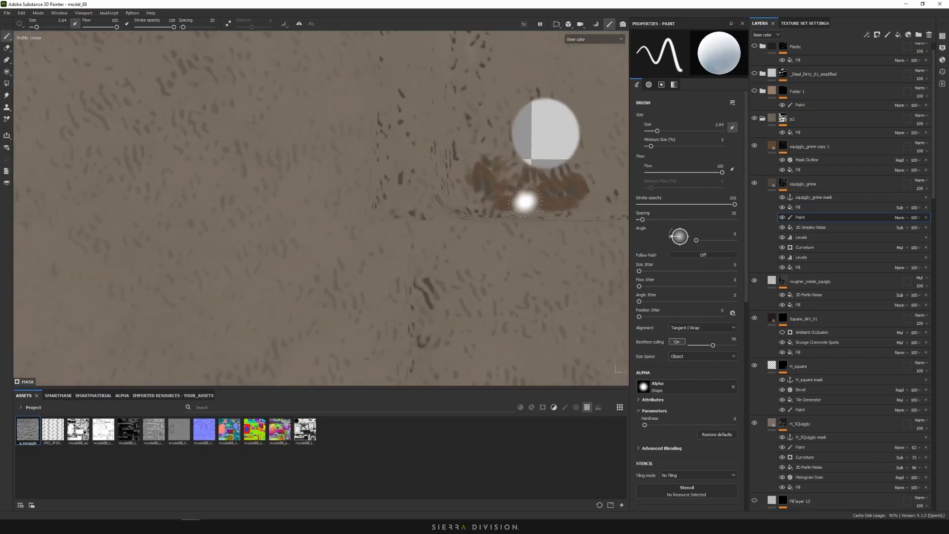
pyautogui.scroll(-5, 553, 203)
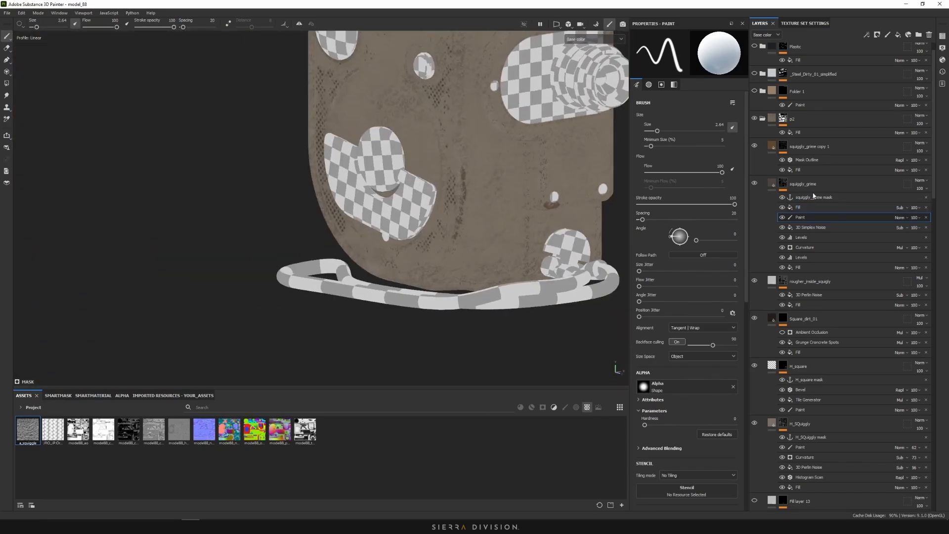
pyautogui.doubleClick(815, 197)
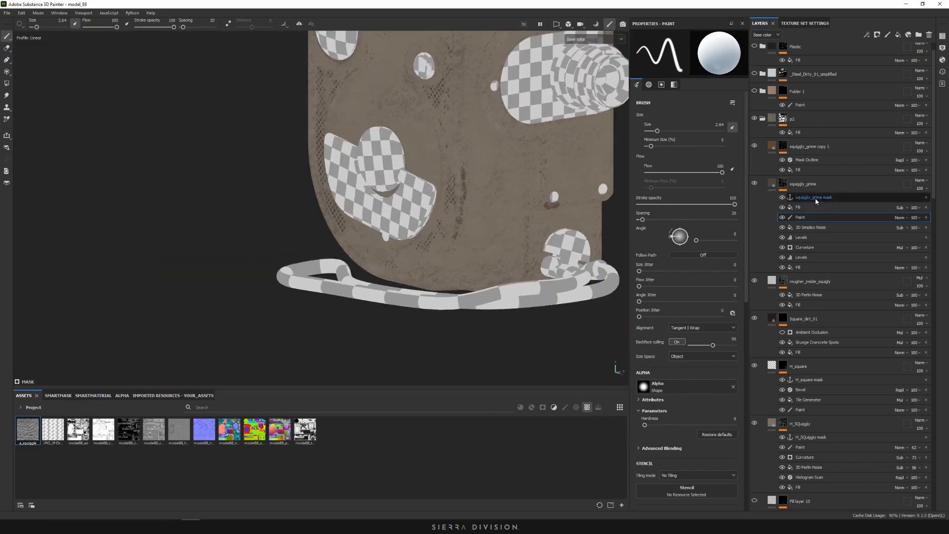
pyautogui.press('Return')
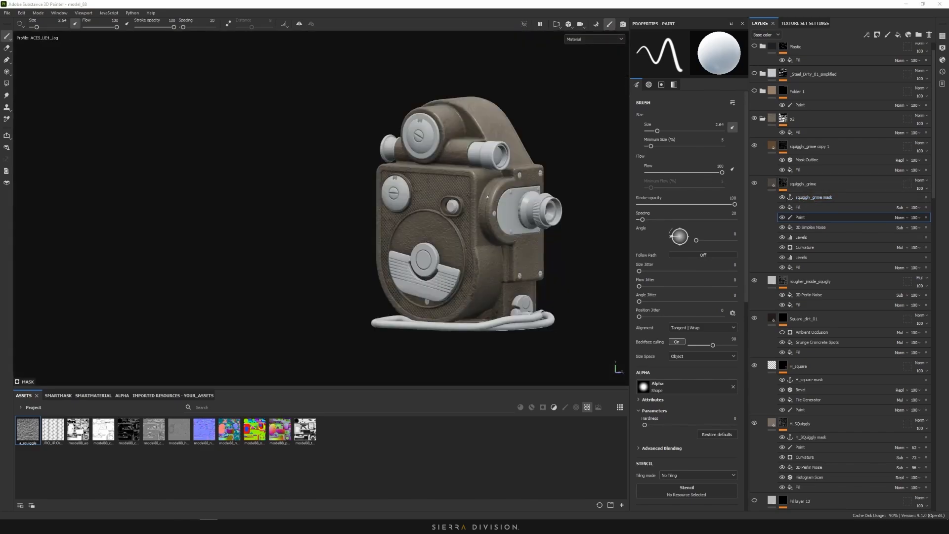
pyautogui.scroll(-3, 830, 213)
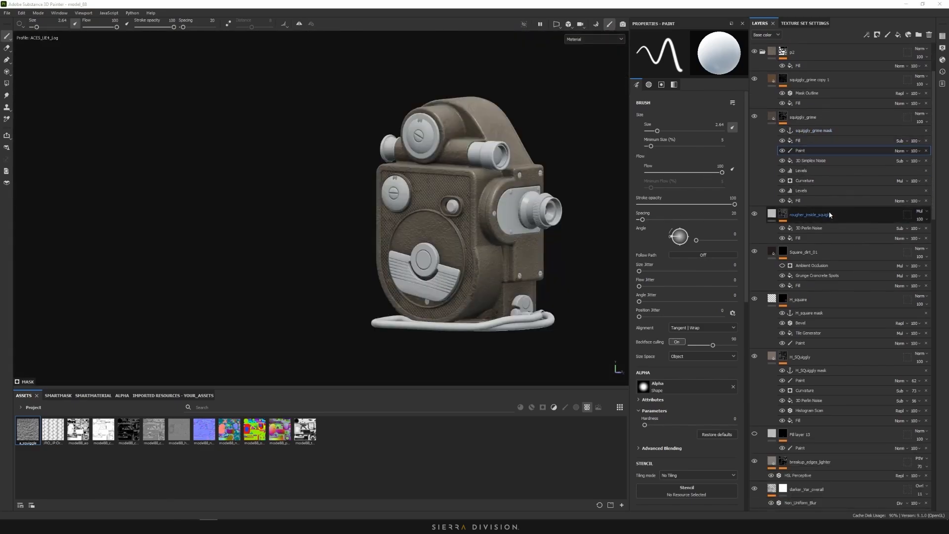
pyautogui.scroll(4, 830, 214)
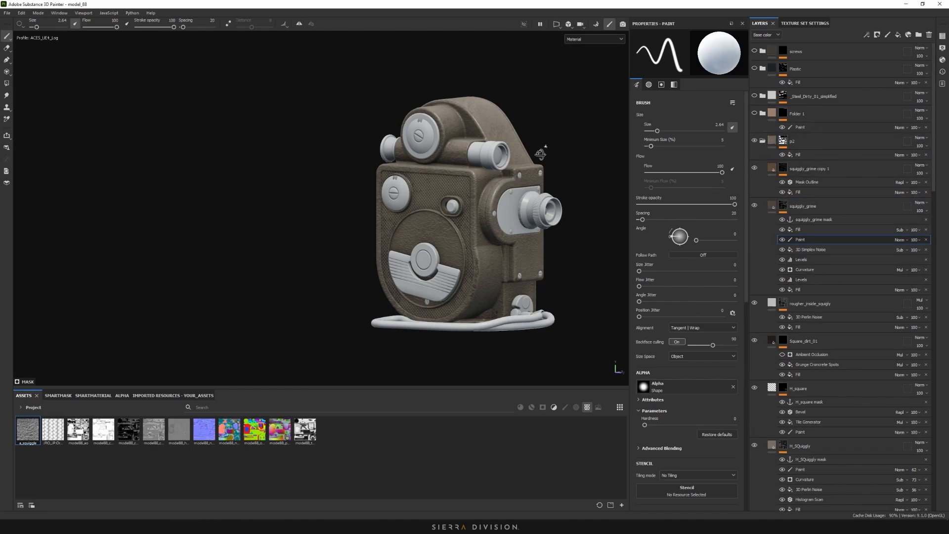
pyautogui.keyDown('alt'); pyautogui.moveTo(540, 154); pyautogui.dragTo(509, 191); pyautogui.keyUp('alt')
pyautogui.keyDown('alt'); pyautogui.moveTo(529, 171); pyautogui.dragTo(518, 178, button='middle'); pyautogui.keyUp('alt')
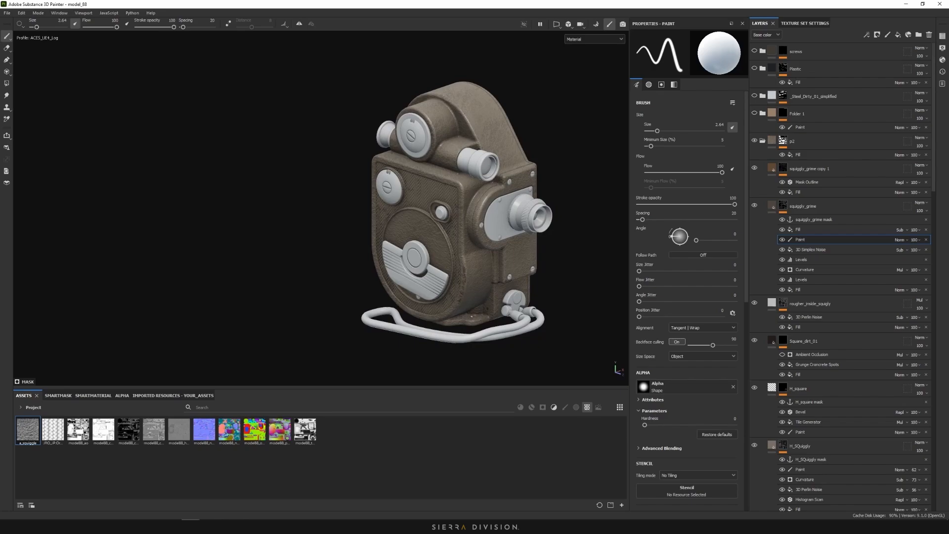
pyautogui.scroll(3, 467, 274)
pyautogui.scroll(-3, 516, 284)
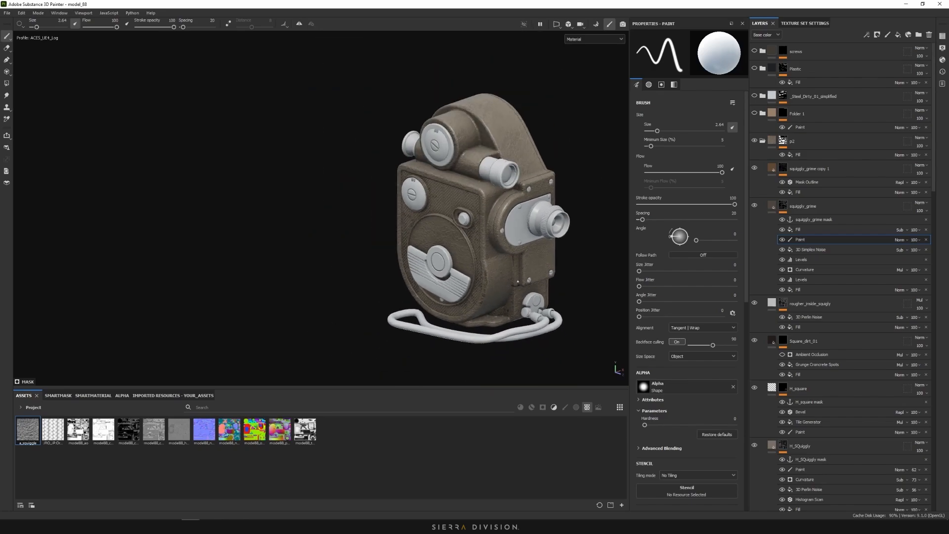
pyautogui.keyDown('alt'); pyautogui.moveTo(341, 233); pyautogui.dragTo(532, 212); pyautogui.keyUp('alt')
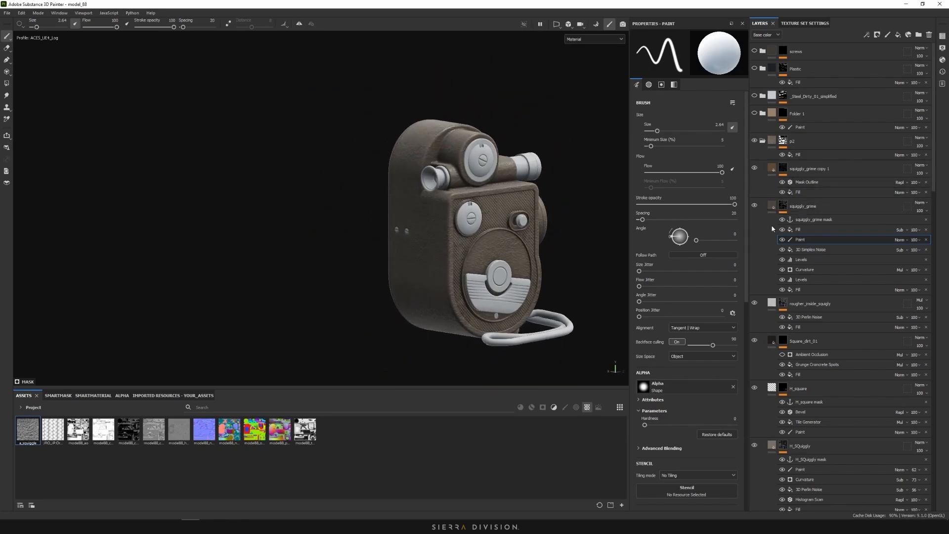
pyautogui.scroll(3, 441, 202)
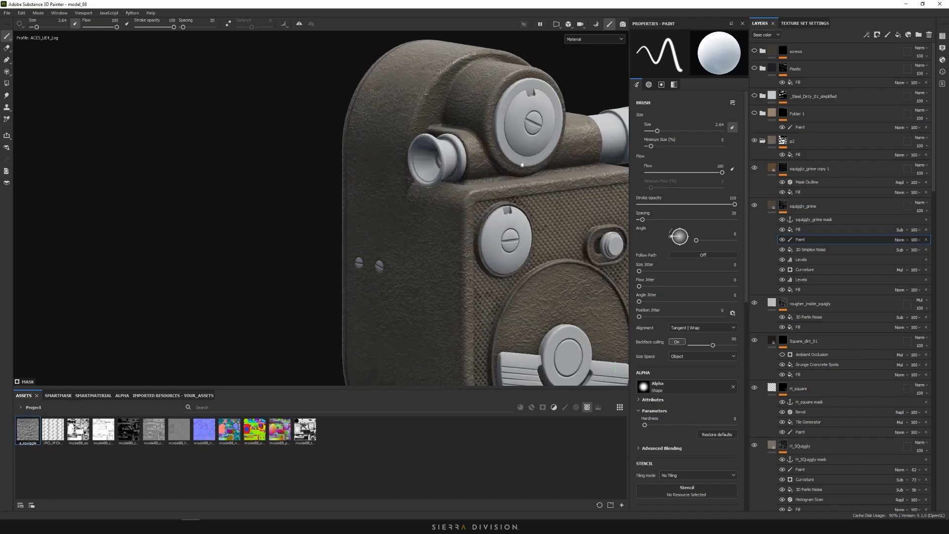
pyautogui.keyDown('alt'); pyautogui.moveTo(522, 165); pyautogui.dragTo(317, 173); pyautogui.keyUp('alt')
pyautogui.keyDown('alt'); pyautogui.moveTo(529, 196); pyautogui.dragTo(390, 205); pyautogui.keyUp('alt')
pyautogui.scroll(-2, 473, 157)
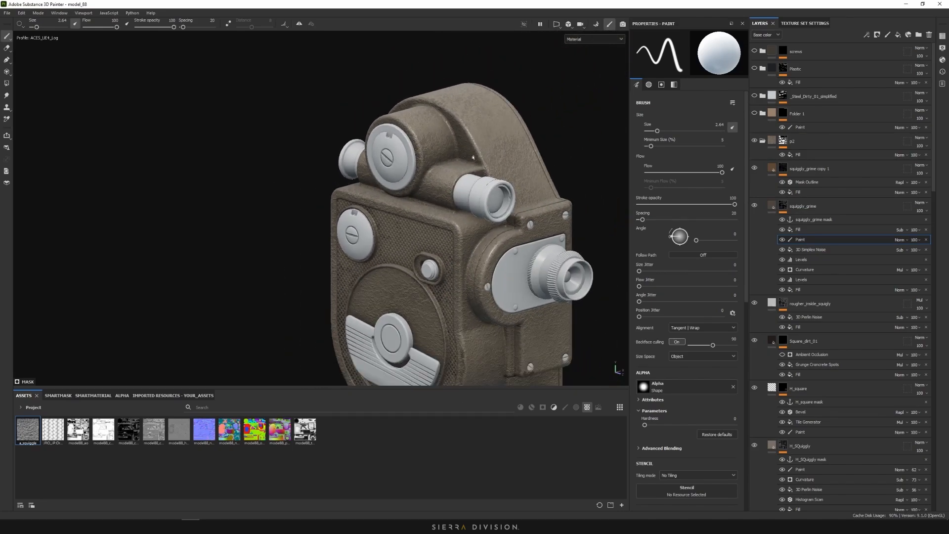
pyautogui.keyDown('alt'); pyautogui.moveTo(473, 157); pyautogui.dragTo(461, 163); pyautogui.keyUp('alt')
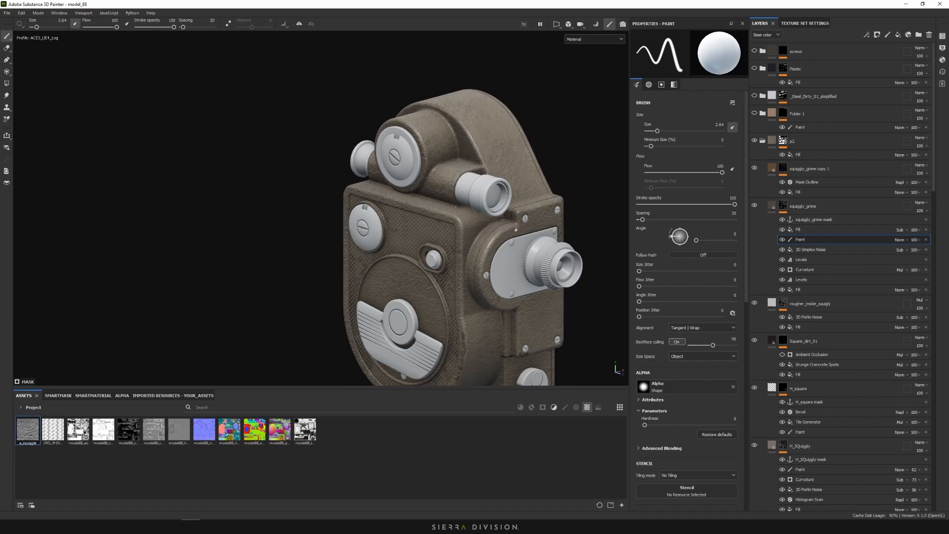
pyautogui.scroll(-2, 515, 229)
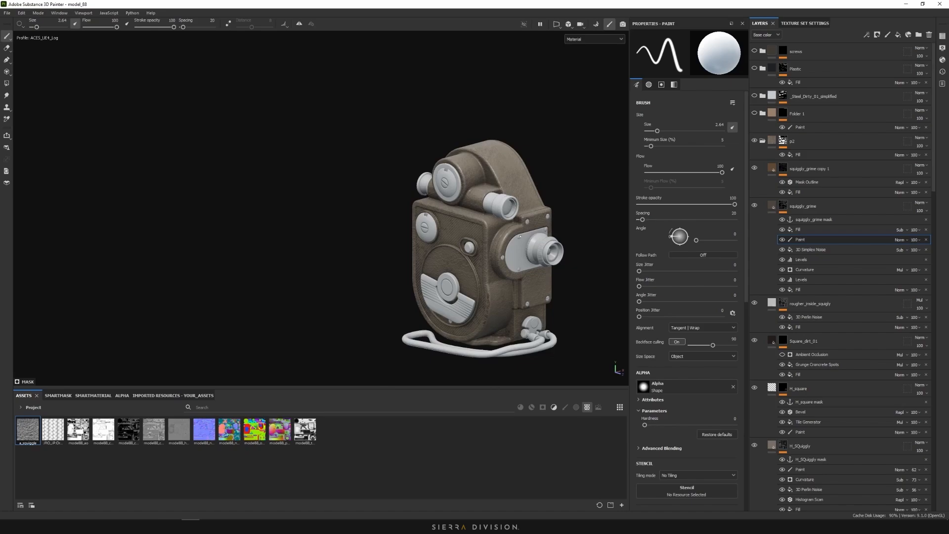
pyautogui.scroll(5, 520, 237)
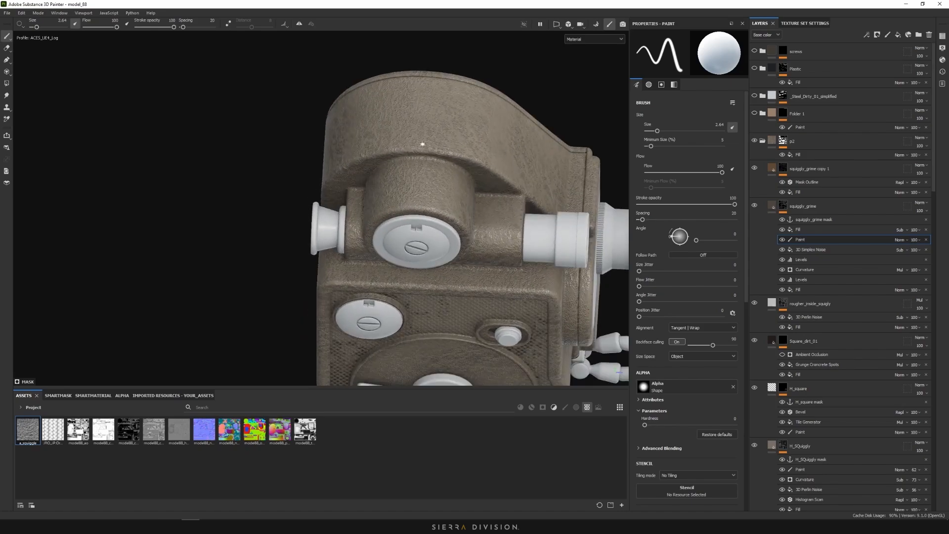
pyautogui.scroll(1, 440, 150)
pyautogui.scroll(-6, 534, 185)
pyautogui.keyDown('alt'); pyautogui.moveTo(536, 184); pyautogui.dragTo(517, 151); pyautogui.keyUp('alt')
pyautogui.keyDown('alt'); pyautogui.moveTo(517, 151); pyautogui.dragTo(474, 108, button='middle'); pyautogui.keyUp('alt')
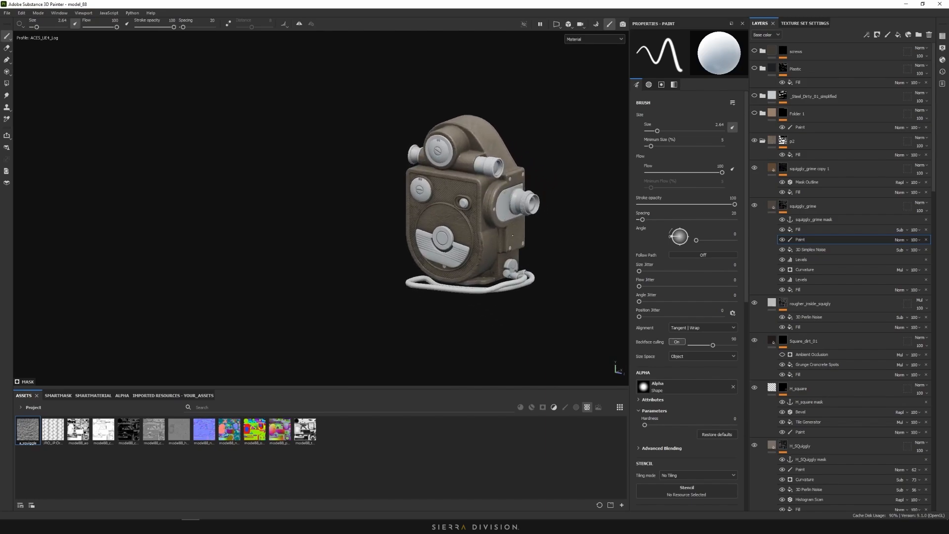
pyautogui.scroll(2, 497, 140)
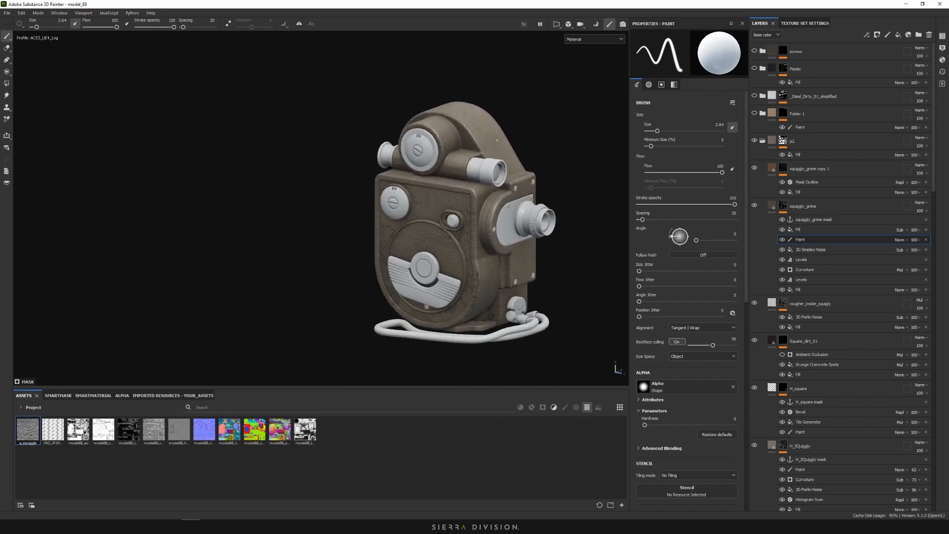